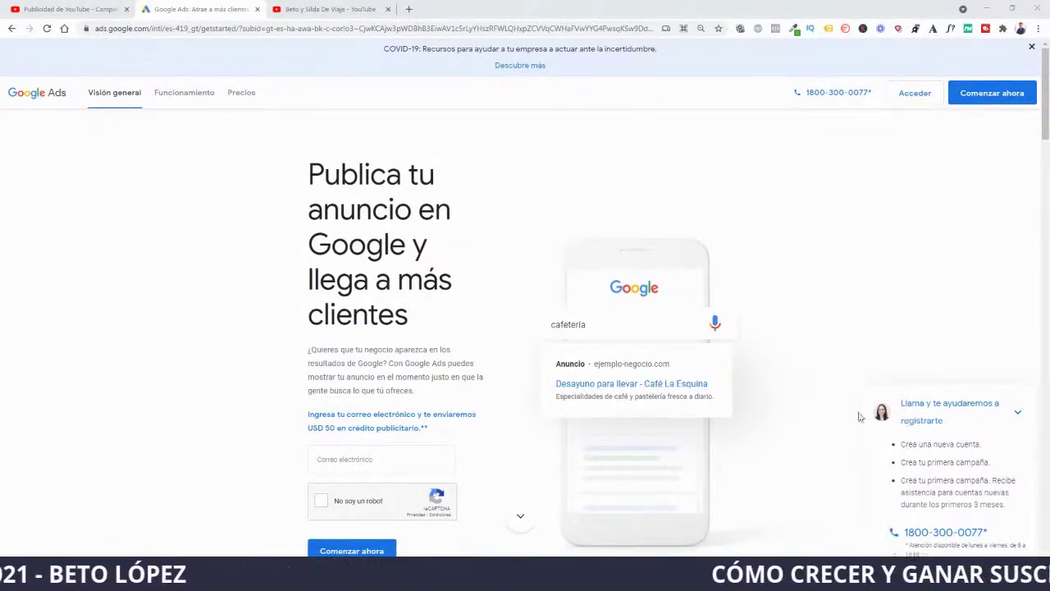
- Examine the Google Ads start page, including the USD 50 advertising credit offer and the e-mail sign-up form
{"action": "left_click_drag", "start_coordinate": [309, 187], "coordinate": [470, 430]}
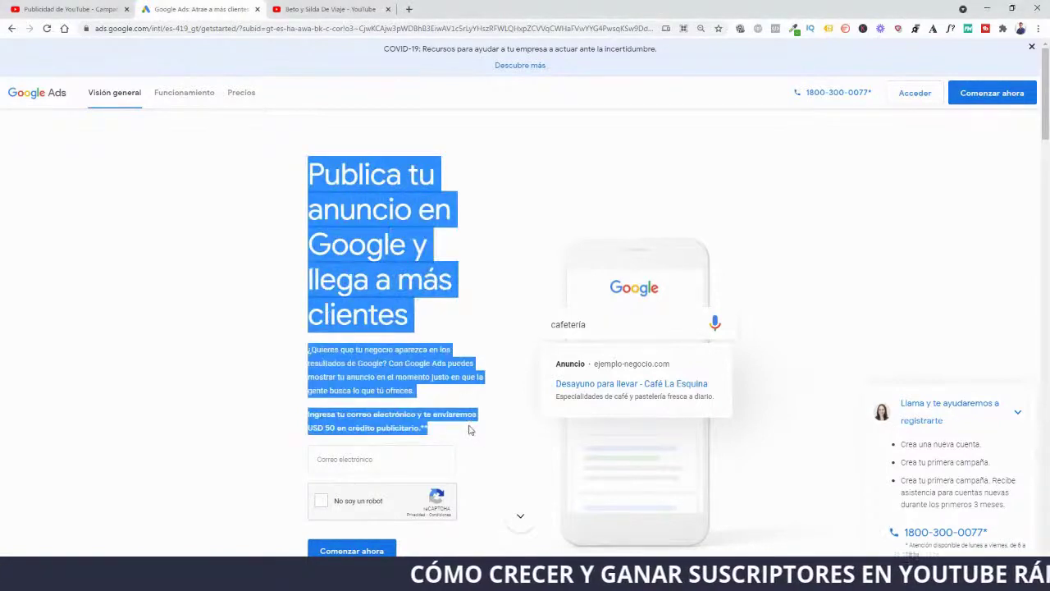
{"action": "left_click", "coordinate": [281, 402]}
{"action": "scroll", "coordinate": [345, 350], "scroll_direction": "down", "scroll_amount": 2}
{"action": "mouse_move", "coordinate": [317, 322]}
{"action": "left_mouse_down"}
{"action": "mouse_move", "coordinate": [481, 502]}
{"action": "mouse_move", "coordinate": [309, 323]}
{"action": "left_mouse_up"}
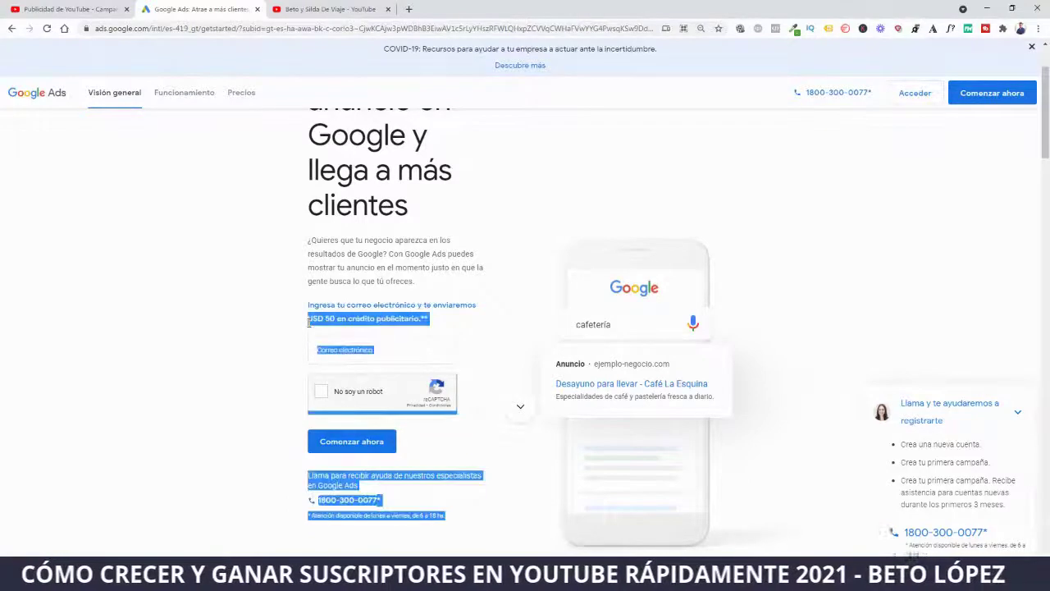
{"action": "left_click", "coordinate": [246, 361]}
{"action": "left_click", "coordinate": [381, 354]}
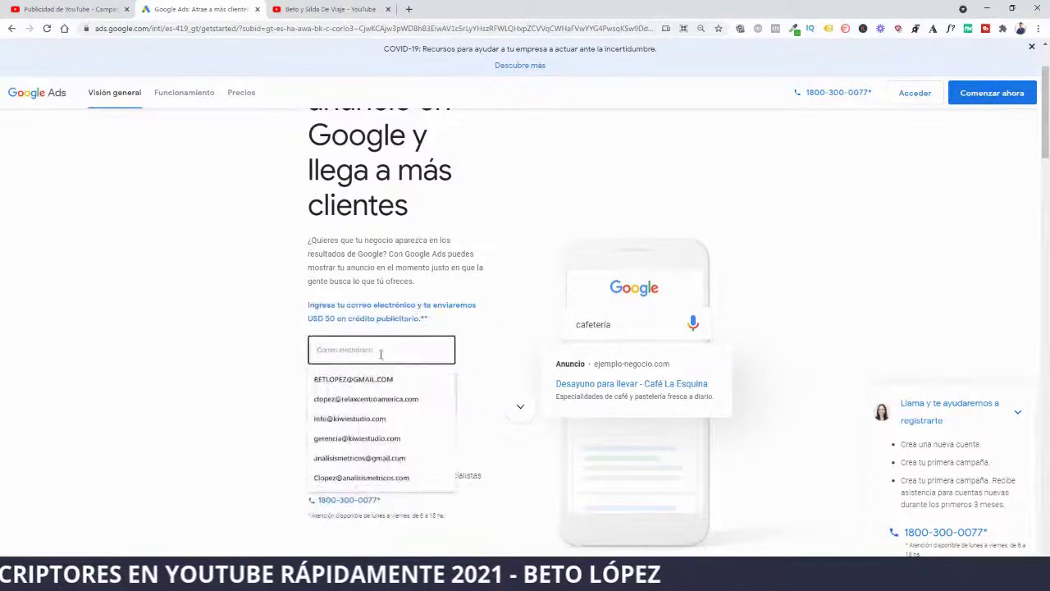
{"action": "left_click", "coordinate": [202, 346]}
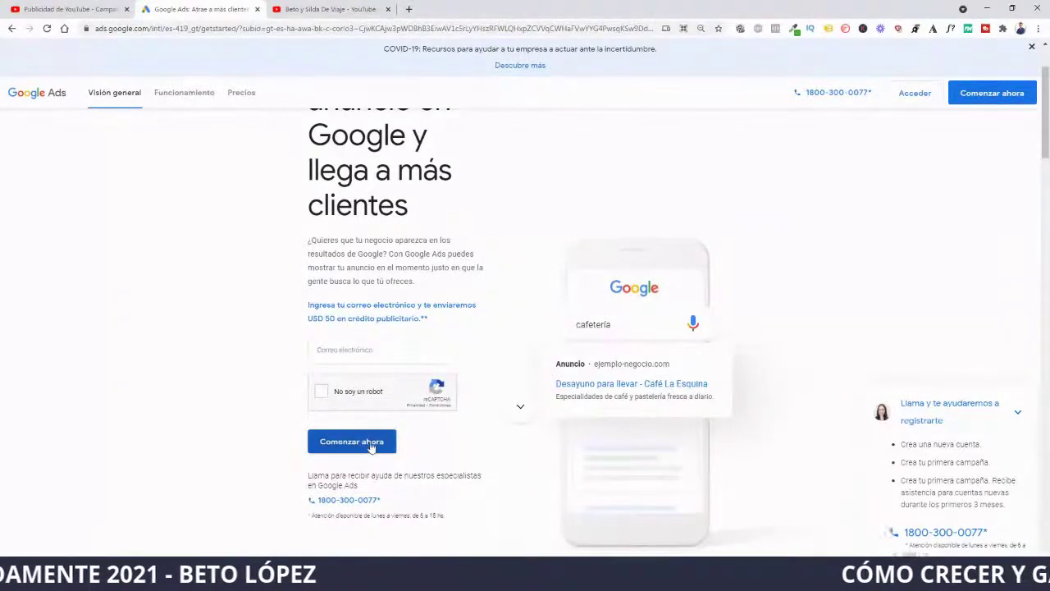
{"action": "scroll", "coordinate": [808, 447], "scroll_direction": "up", "scroll_amount": 1}
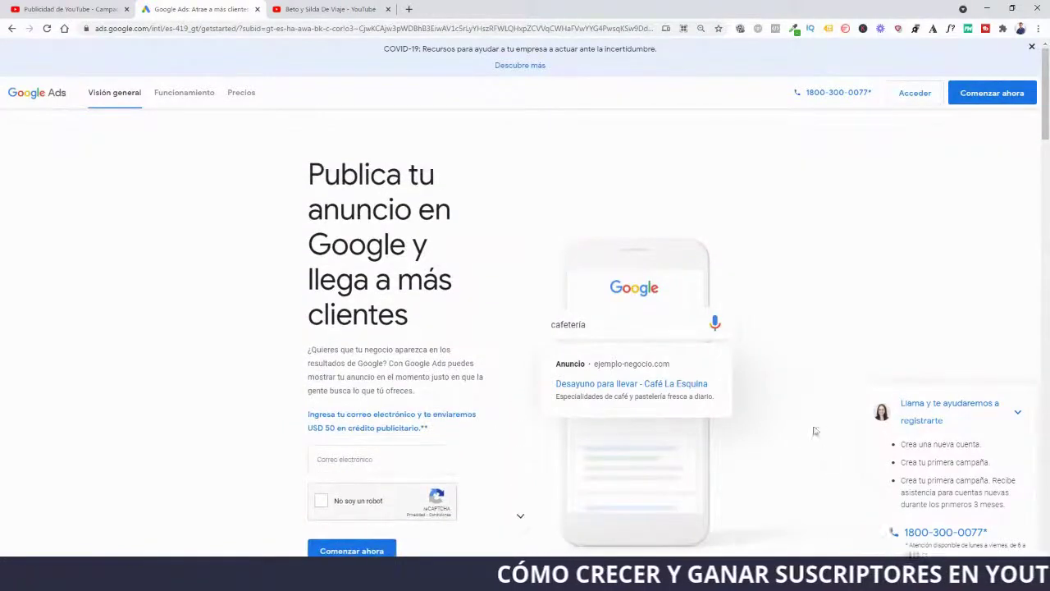
- Sign in to Google Ads with the KIWI PUBLICIDAD account and display the overview of its Search Network campaigns
{"action": "left_click", "coordinate": [913, 97]}
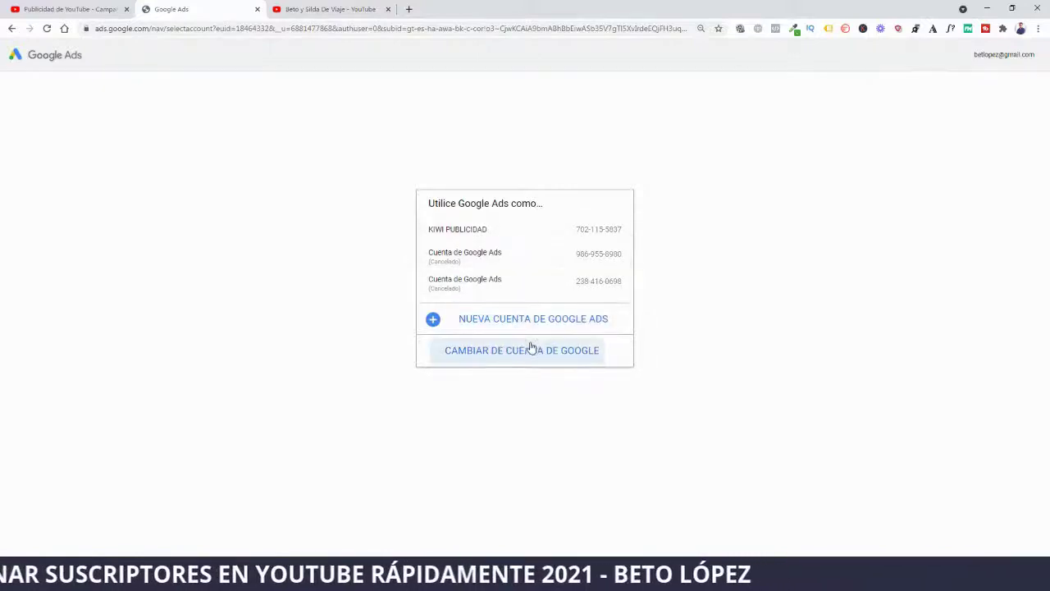
{"action": "left_click", "coordinate": [505, 235]}
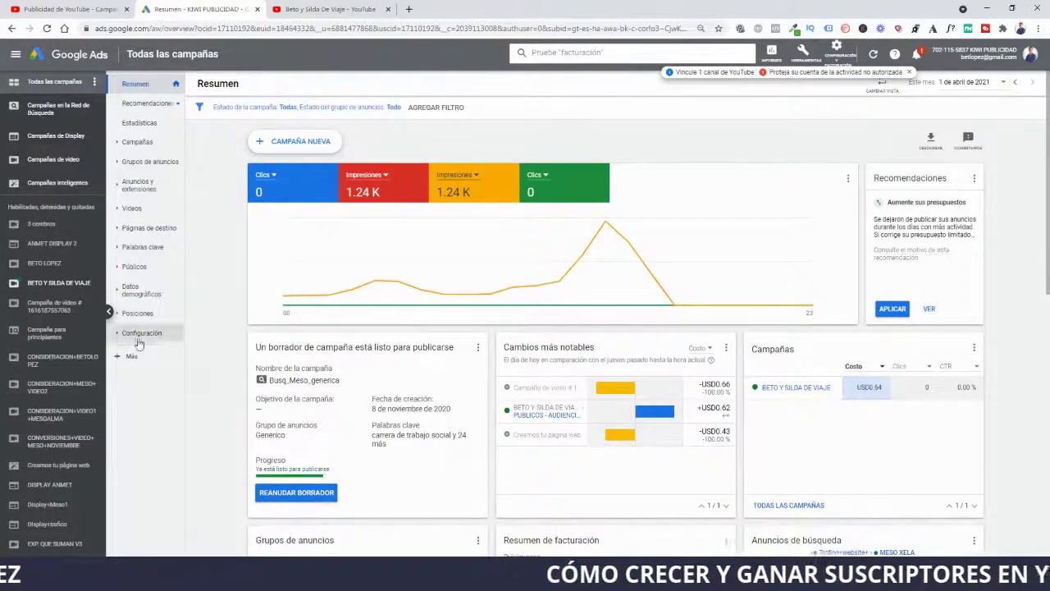
{"action": "scroll", "coordinate": [217, 365], "scroll_direction": "down", "scroll_amount": 2}
{"action": "scroll", "coordinate": [216, 363], "scroll_direction": "up", "scroll_amount": 1}
{"action": "scroll", "coordinate": [217, 363], "scroll_direction": "up", "scroll_amount": 1}
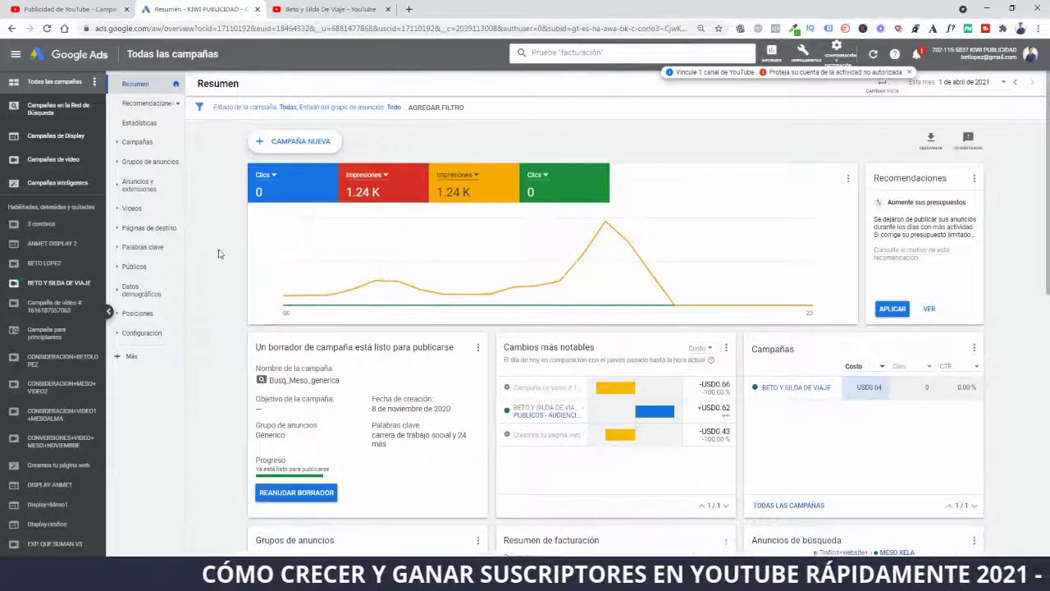
{"action": "left_click", "coordinate": [60, 116]}
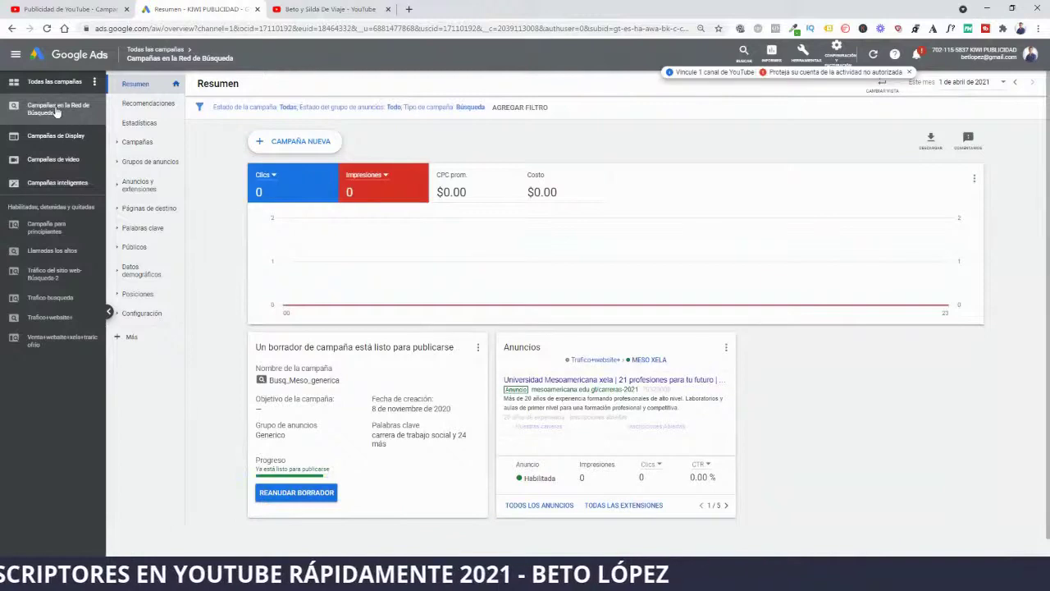
- Search Google for "publicidad guatemala" in a new browser tab and highlight the first ad in the results
{"action": "left_click", "coordinate": [409, 9]}
{"action": "type", "text": "google"}
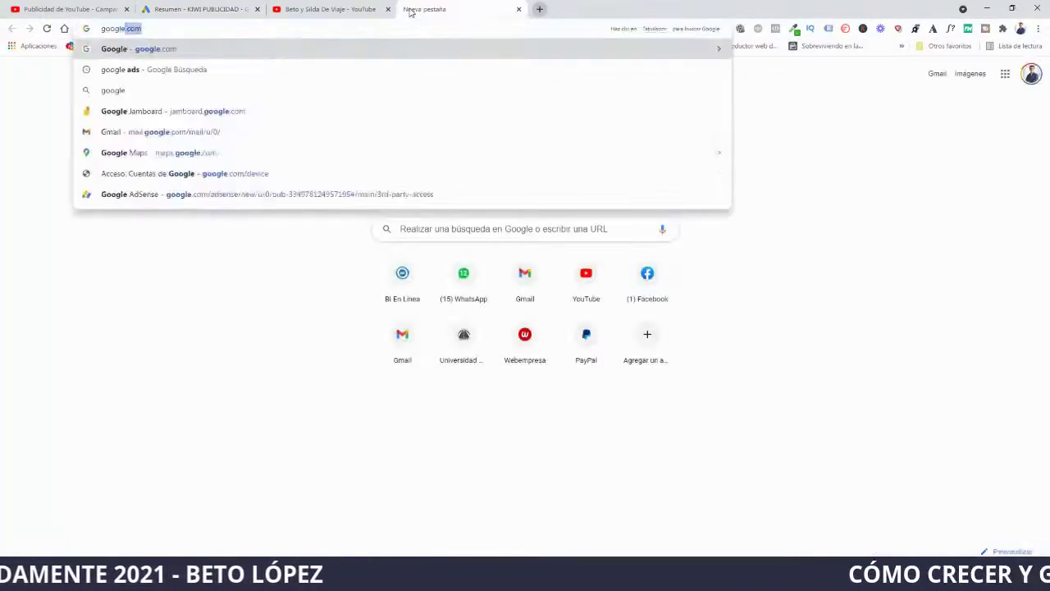
{"action": "key", "text": "Return"}
{"action": "left_click", "coordinate": [441, 254]}
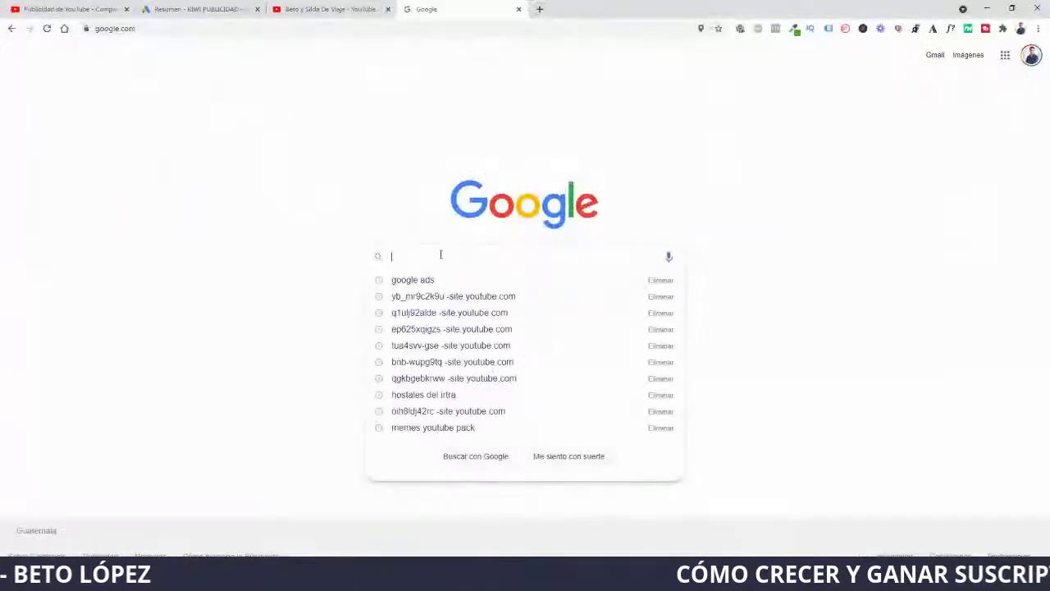
{"action": "type", "text": "publicidad "}
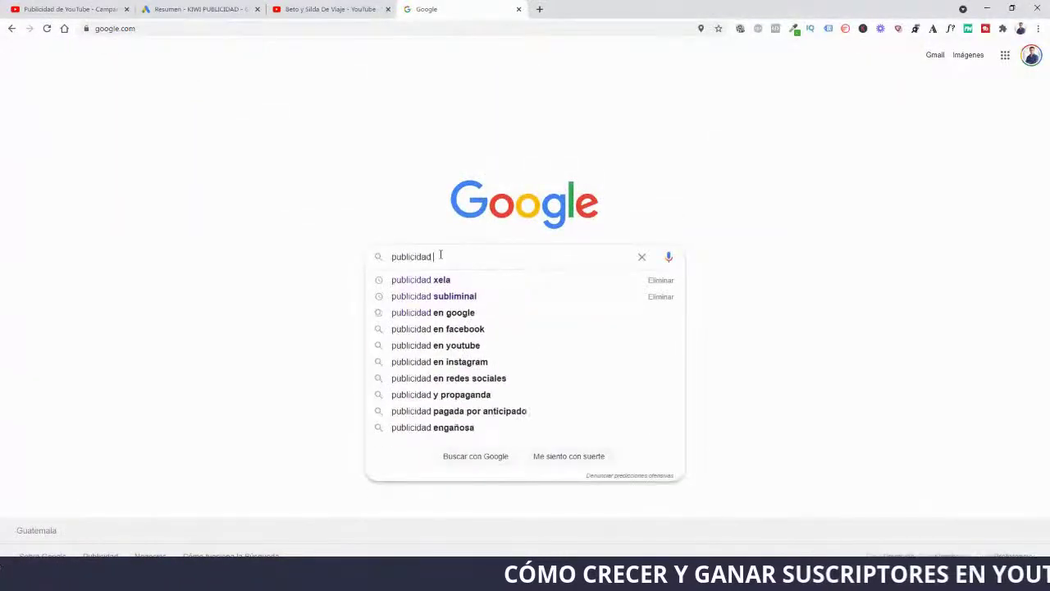
{"action": "type", "text": "guatemala"}
{"action": "key", "text": "Return"}
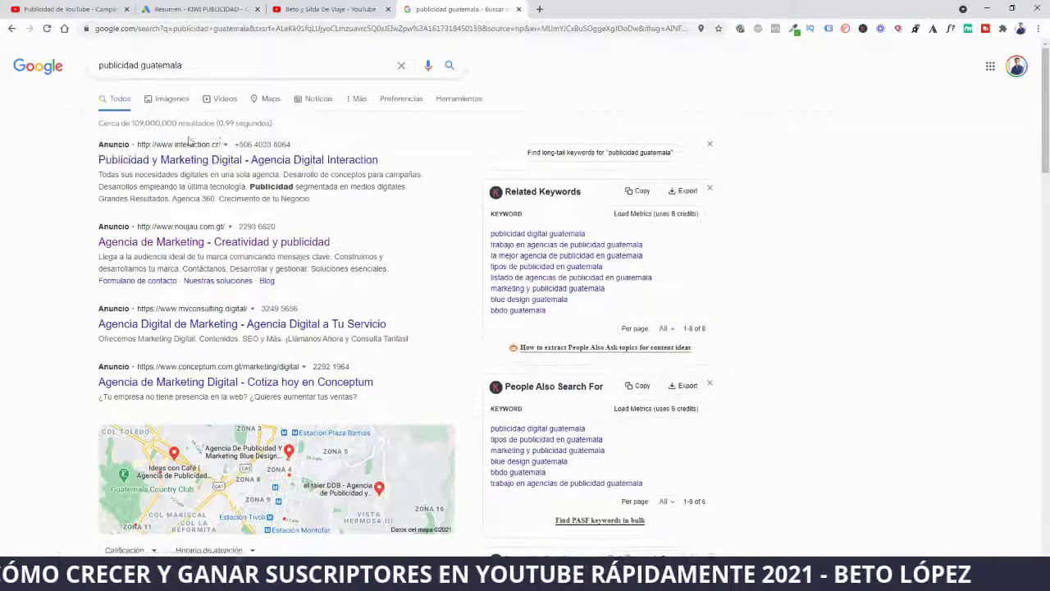
{"action": "triple_click", "coordinate": [231, 143]}
- Return to Google Ads and display the overview of the Display campaigns
{"action": "left_click", "coordinate": [328, 9]}
{"action": "left_click", "coordinate": [197, 9]}
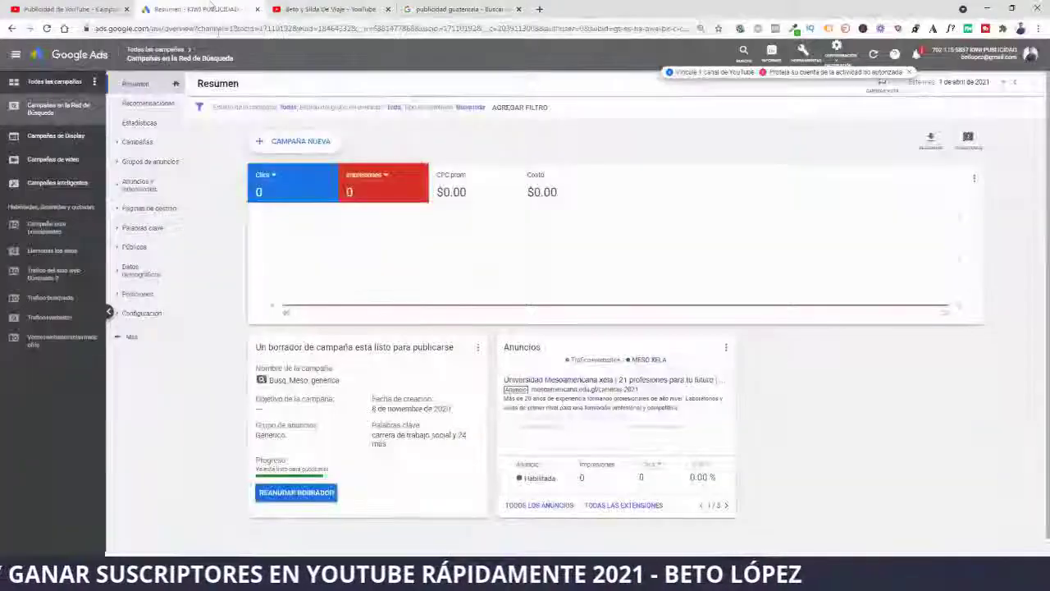
{"action": "left_click", "coordinate": [66, 138]}
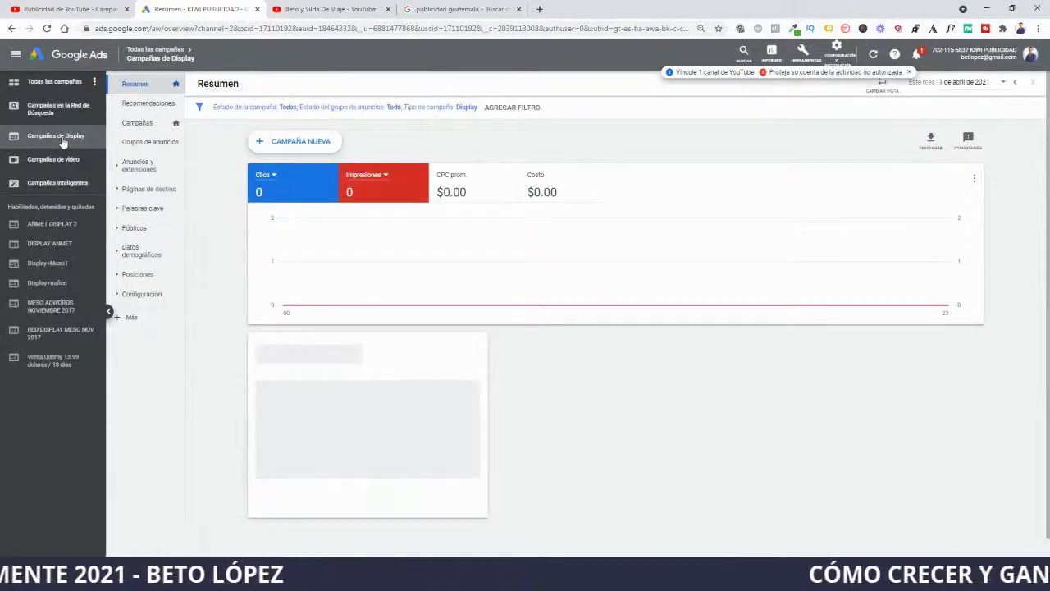
- Load prensalibre.com in the Google search tab to view an example of display advertising banners
{"action": "left_click", "coordinate": [456, 9]}
{"action": "left_click", "coordinate": [417, 29]}
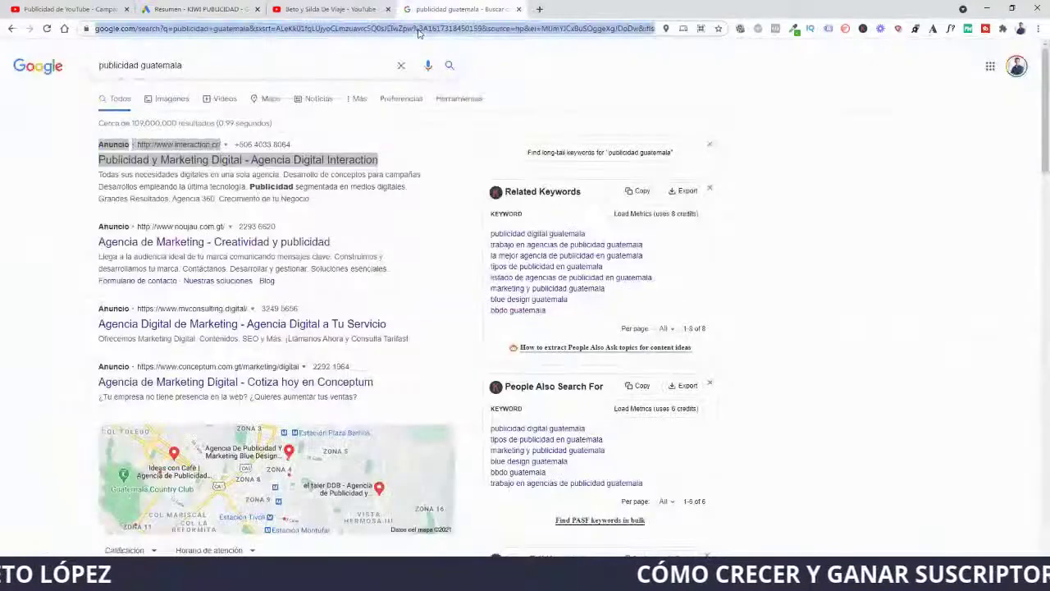
{"action": "type", "text": "prensalibre.com"}
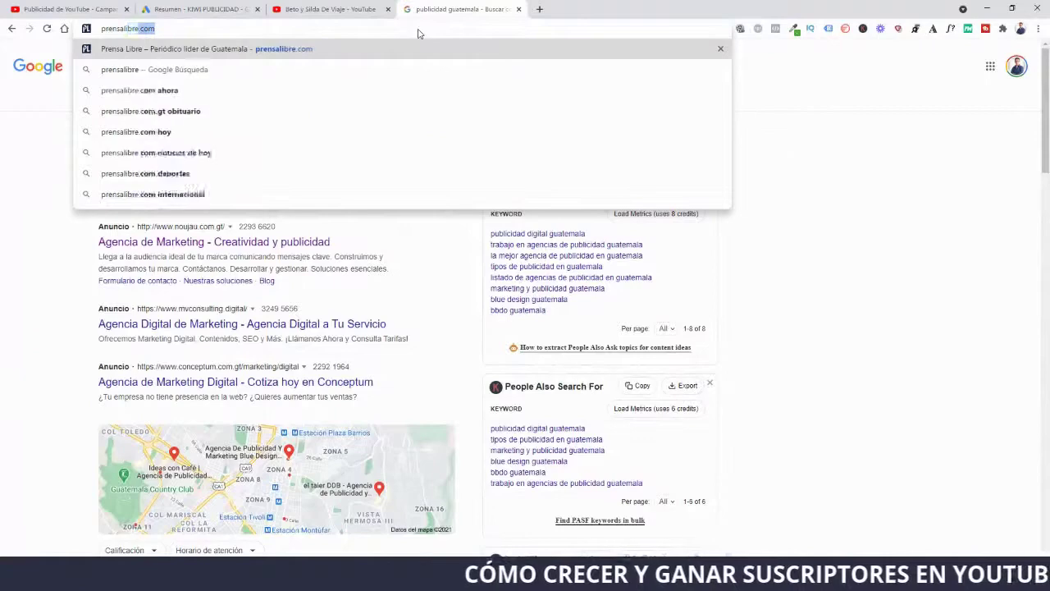
{"action": "key", "text": "Return"}
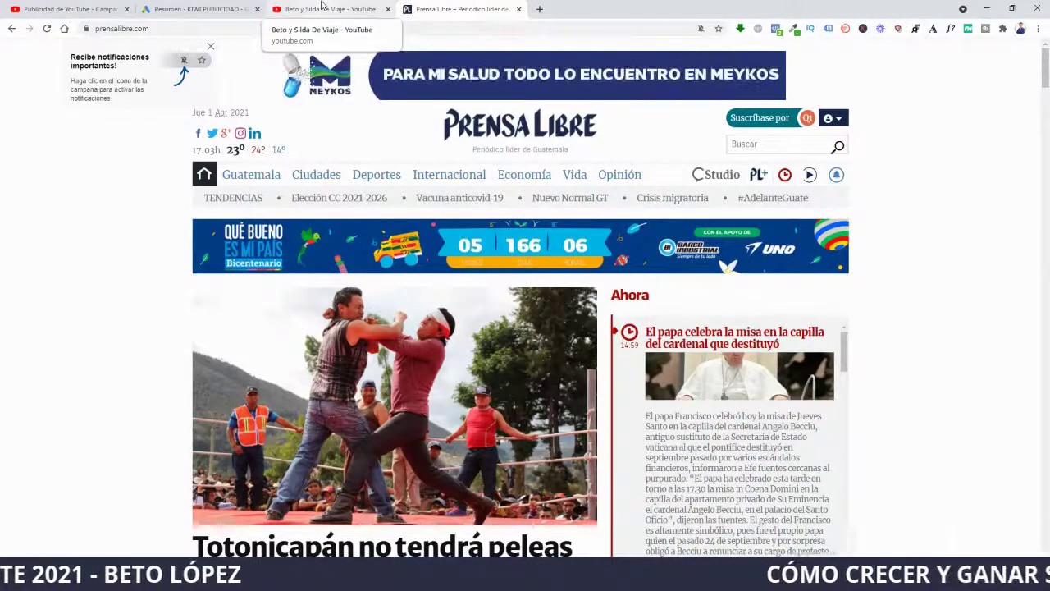
- Display the video campaigns overview in Google Ads, and view the travel channel's uploaded videos on YouTube
{"action": "left_click", "coordinate": [324, 9]}
{"action": "left_click", "coordinate": [197, 9]}
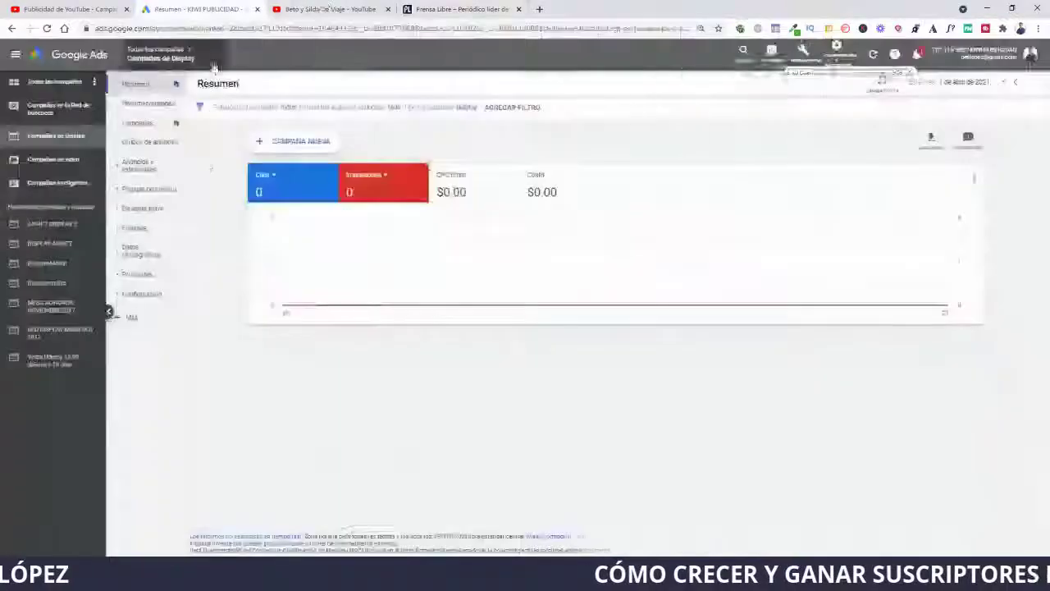
{"action": "left_click", "coordinate": [73, 165]}
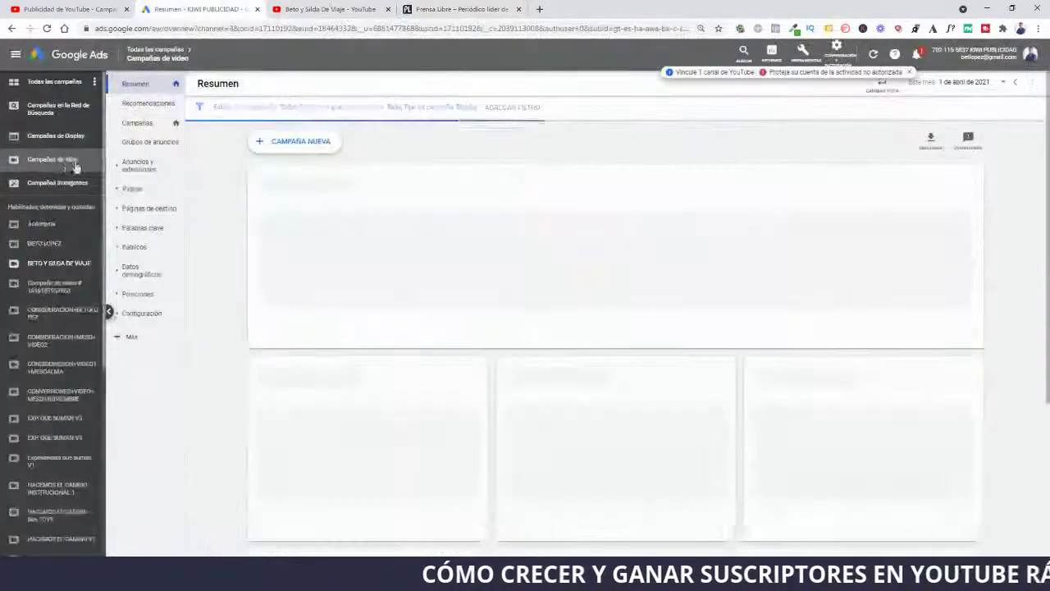
{"action": "left_click", "coordinate": [330, 9]}
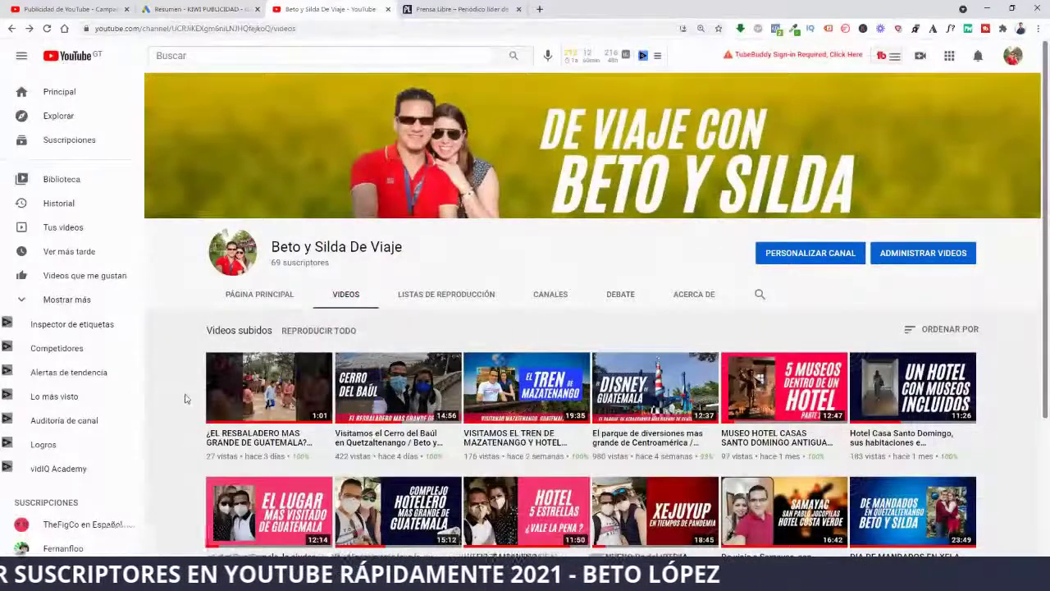
- Return to Google Ads and open the "Creamos tu página web" campaign from the Smart campaigns
{"action": "left_click", "coordinate": [213, 7]}
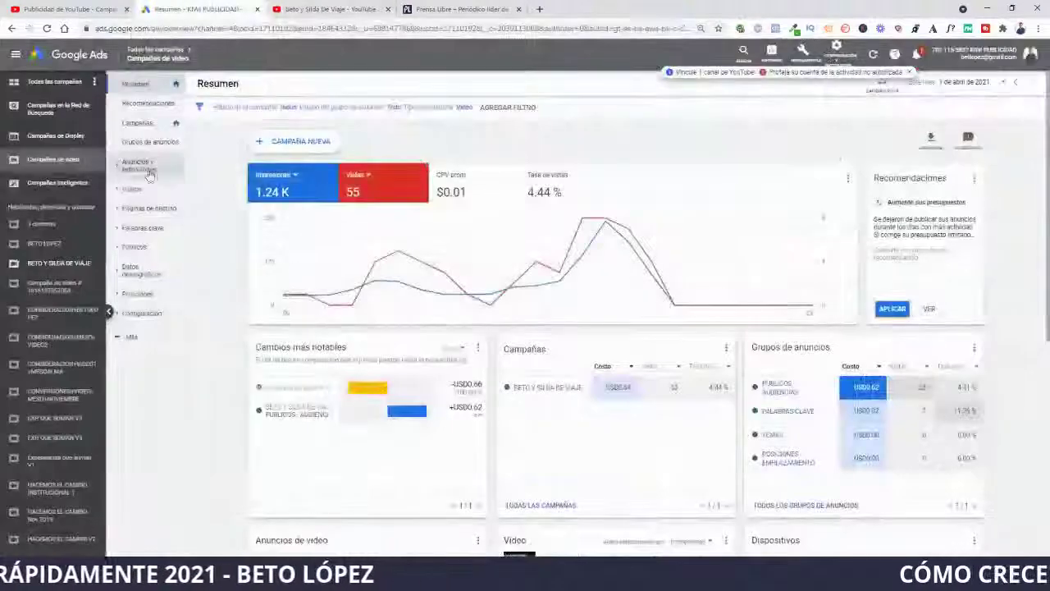
{"action": "left_click", "coordinate": [80, 183]}
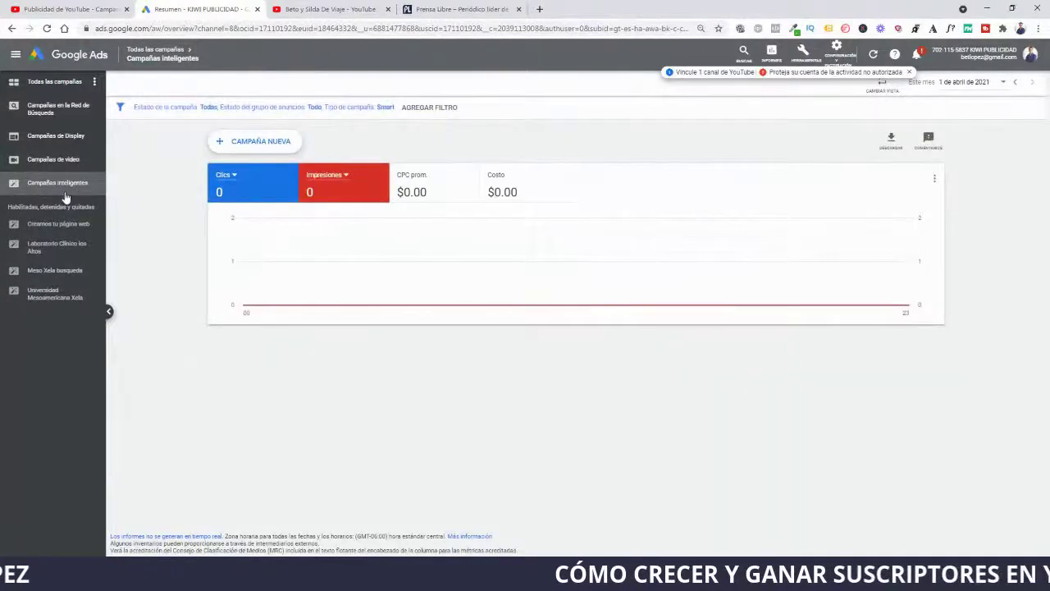
{"action": "left_click", "coordinate": [78, 226]}
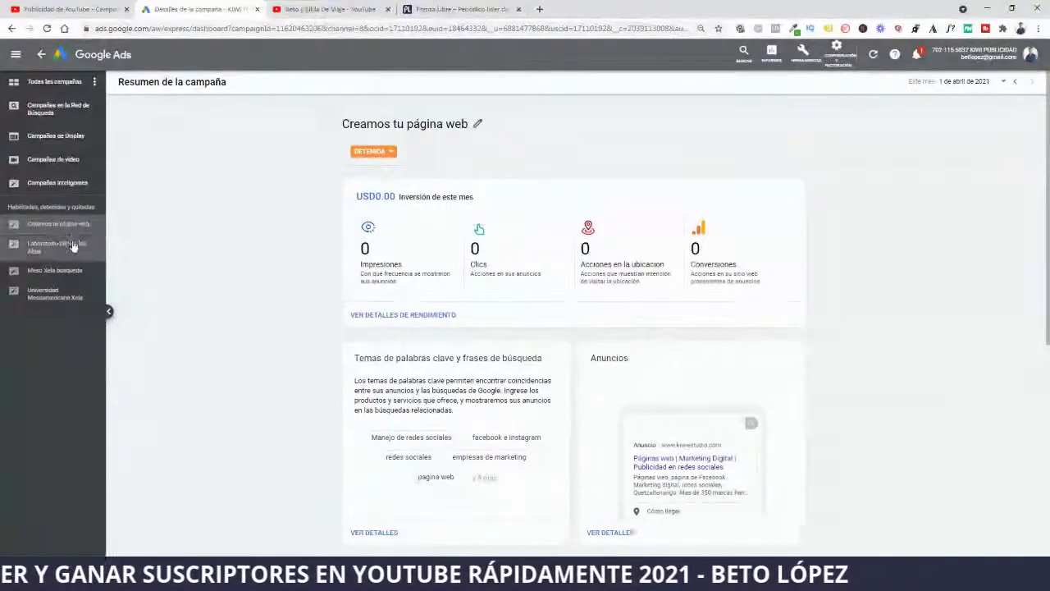
- Set the campaign summary's date range to 1 March – 1 April 2021 and review its performance, keywords, locations and budget
{"action": "left_click", "coordinate": [1002, 86]}
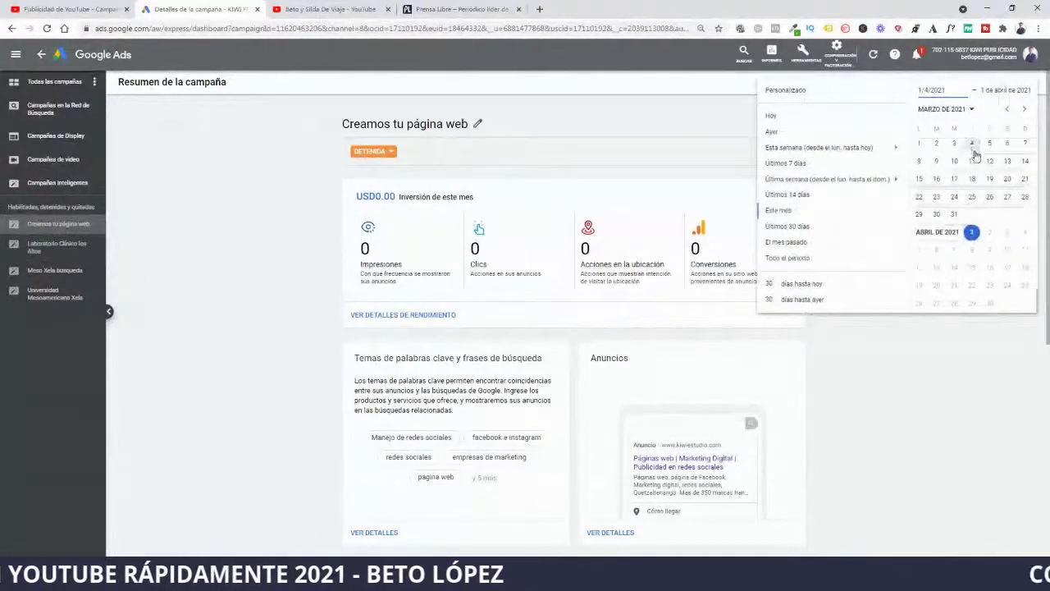
{"action": "left_click", "coordinate": [920, 144]}
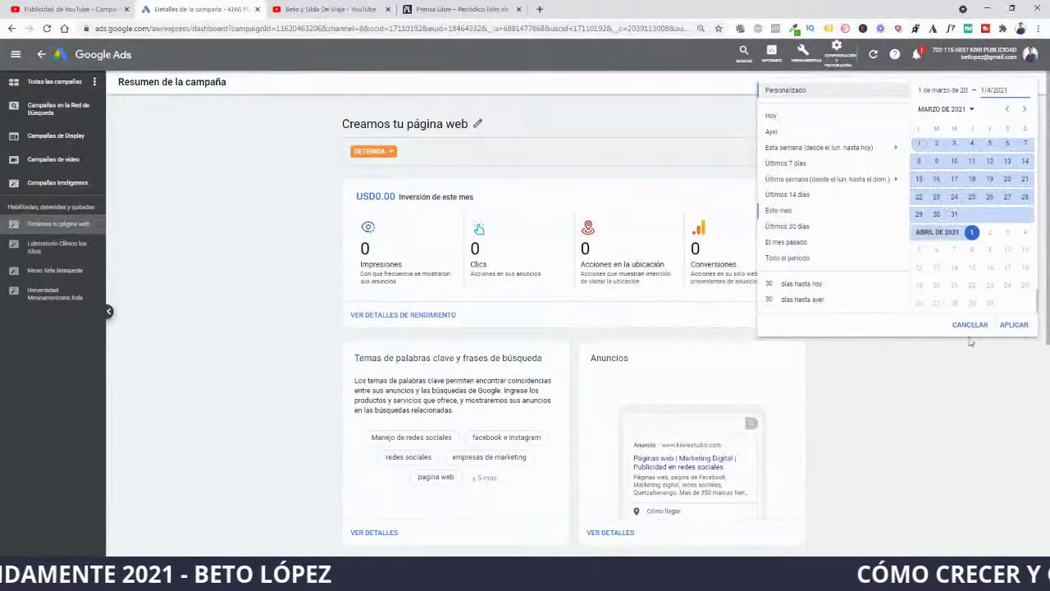
{"action": "left_click", "coordinate": [1014, 325]}
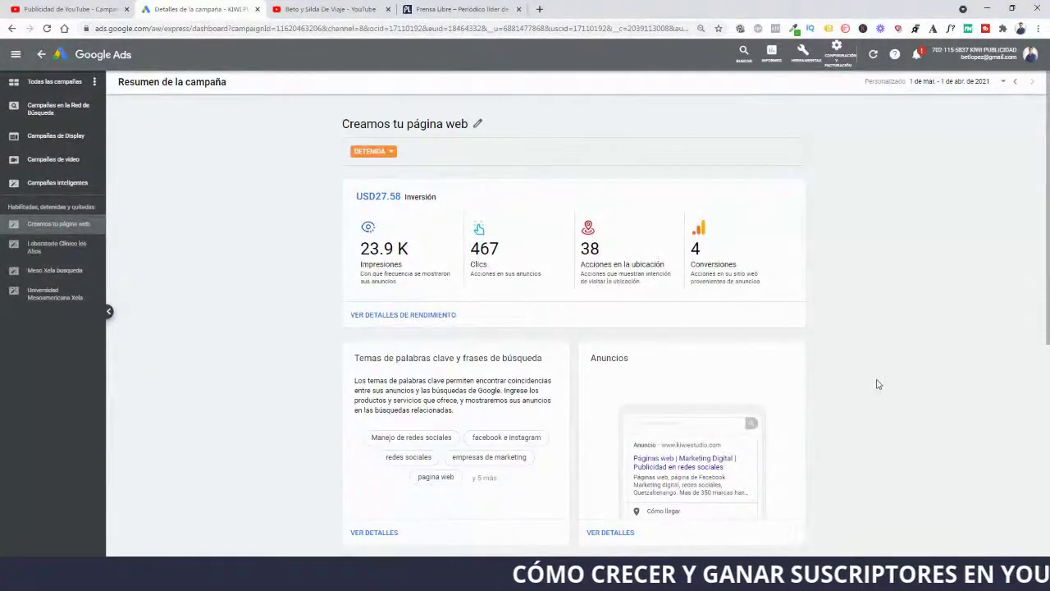
{"action": "scroll", "coordinate": [871, 378], "scroll_direction": "down", "scroll_amount": 1}
{"action": "scroll", "coordinate": [870, 378], "scroll_direction": "up", "scroll_amount": 1}
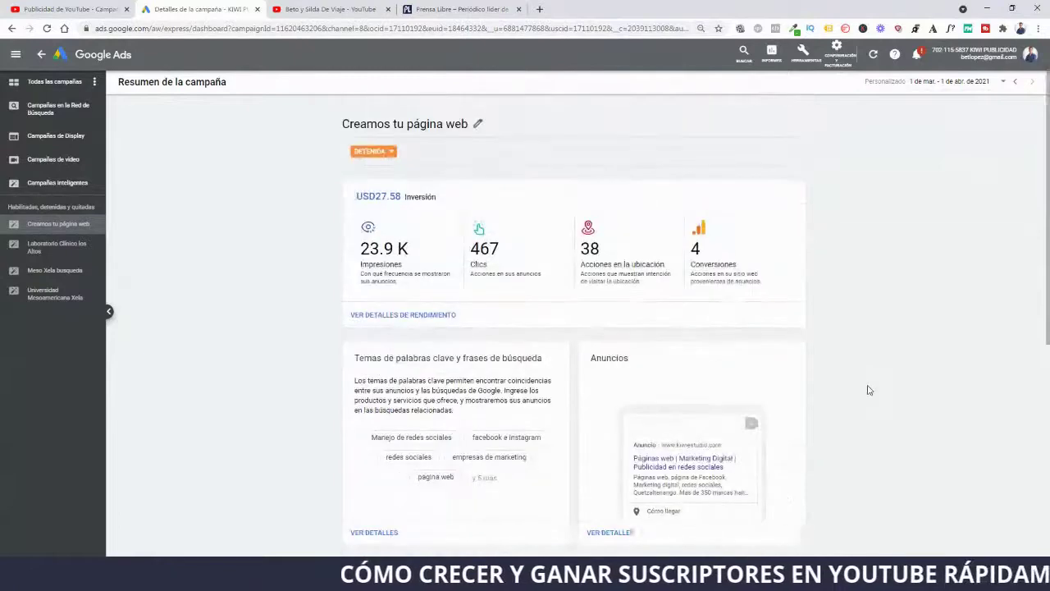
{"action": "scroll", "coordinate": [866, 379], "scroll_direction": "down", "scroll_amount": 2}
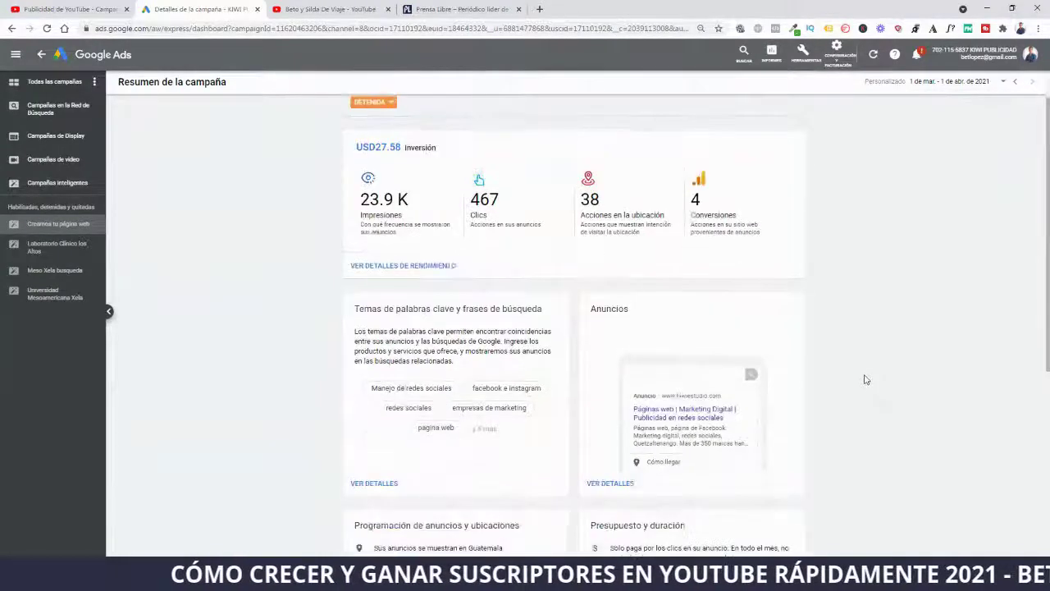
{"action": "scroll", "coordinate": [862, 378], "scroll_direction": "up", "scroll_amount": 1}
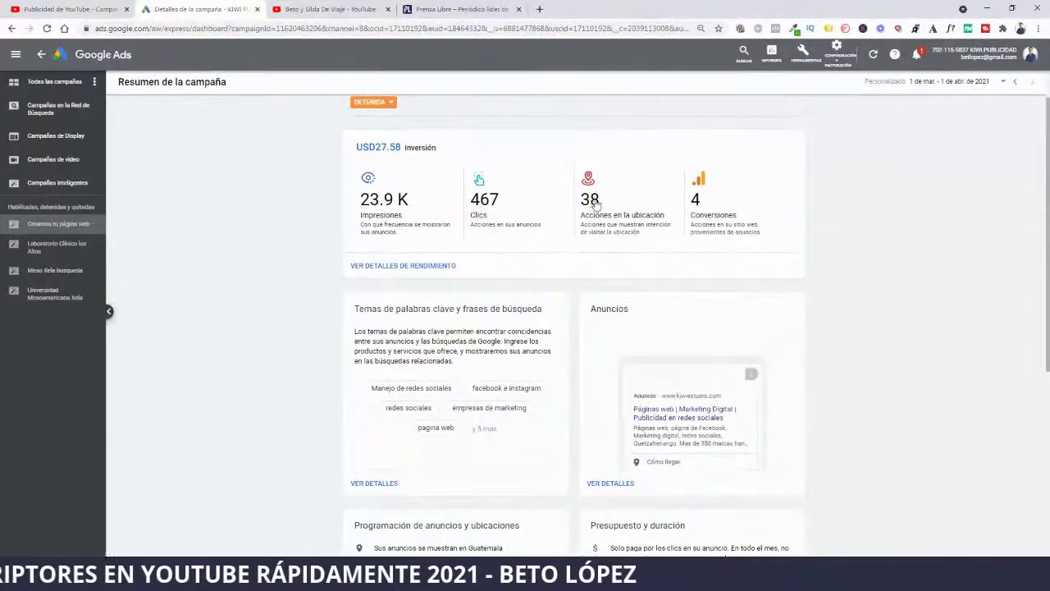
{"action": "scroll", "coordinate": [845, 391], "scroll_direction": "down", "scroll_amount": 3}
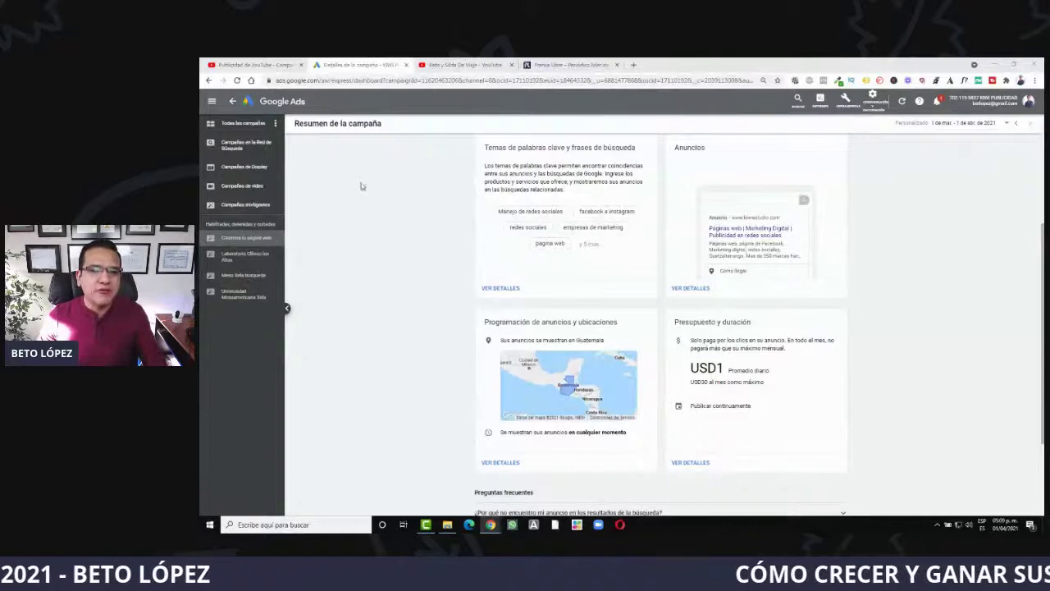
{"action": "scroll", "coordinate": [361, 187], "scroll_direction": "up", "scroll_amount": 4}
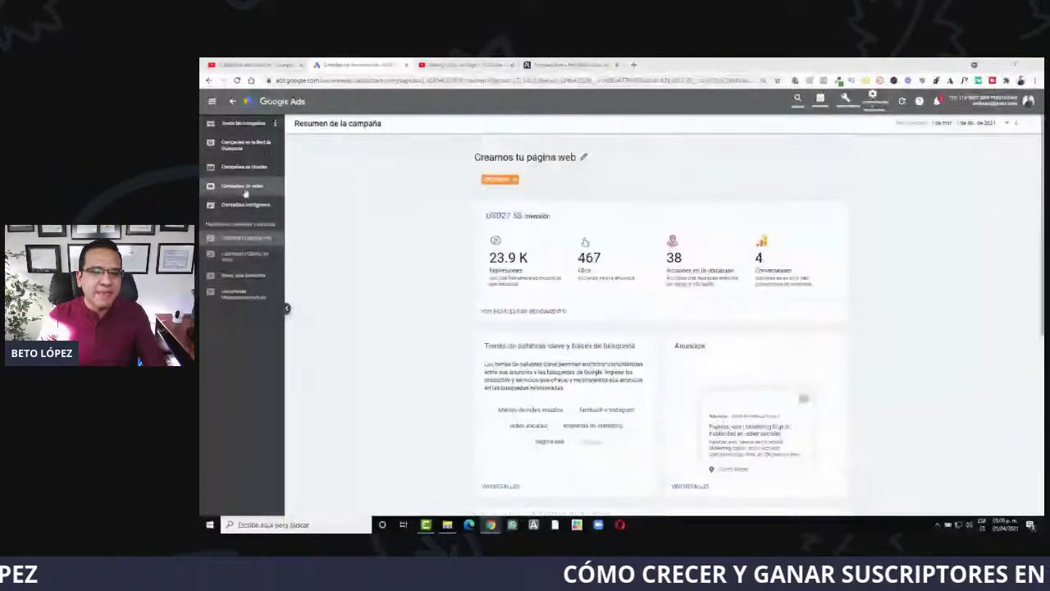
- Display the video campaigns overview in Google Ads, and open youtube.com in a new browser tab
{"action": "left_click", "coordinate": [251, 188]}
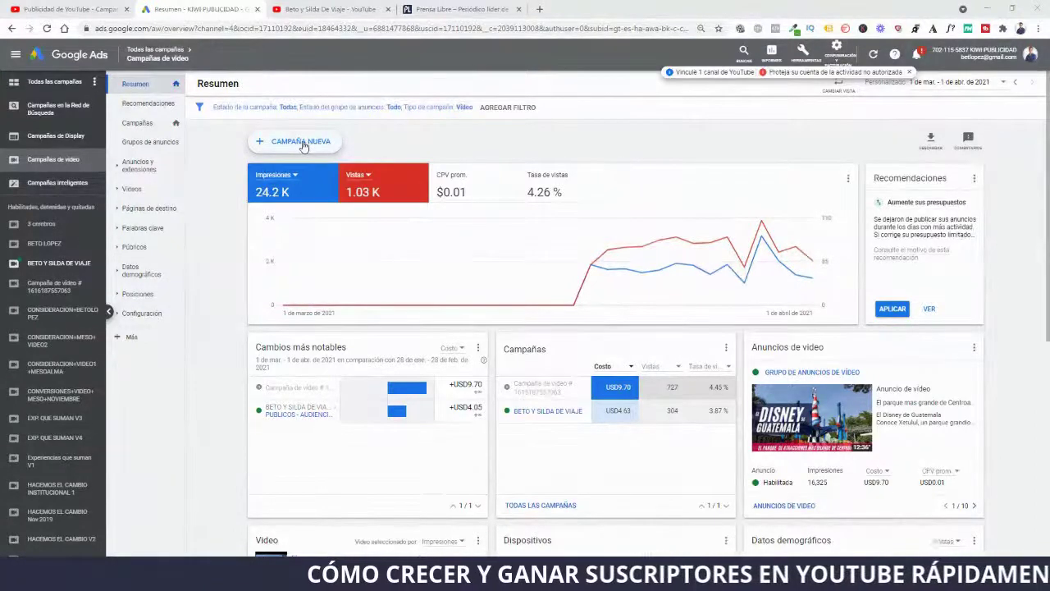
{"action": "left_click", "coordinate": [541, 9]}
{"action": "type", "text": "youtube.com"}
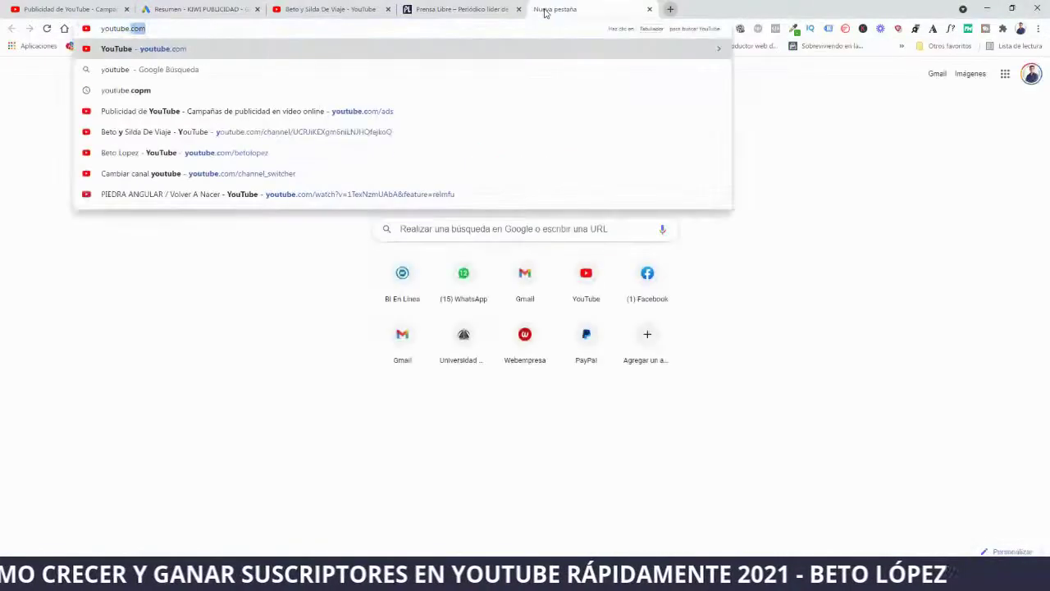
{"action": "key", "text": "Return"}
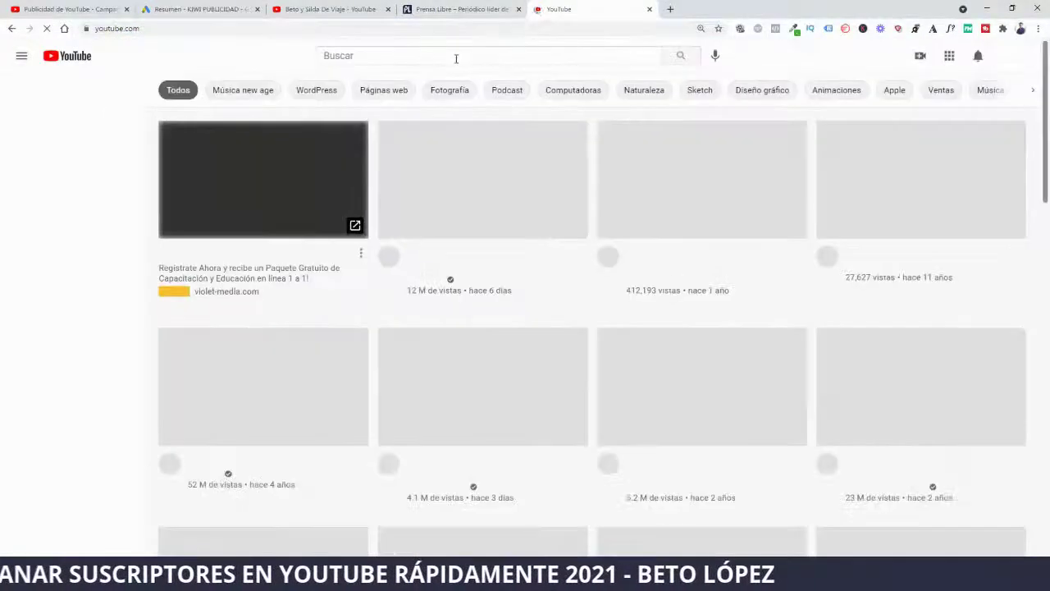
- Search YouTube for "mas skabeche" and look through the matching channel and videos
{"action": "left_click", "coordinate": [458, 55]}
{"action": "type", "text": "mas sk"}
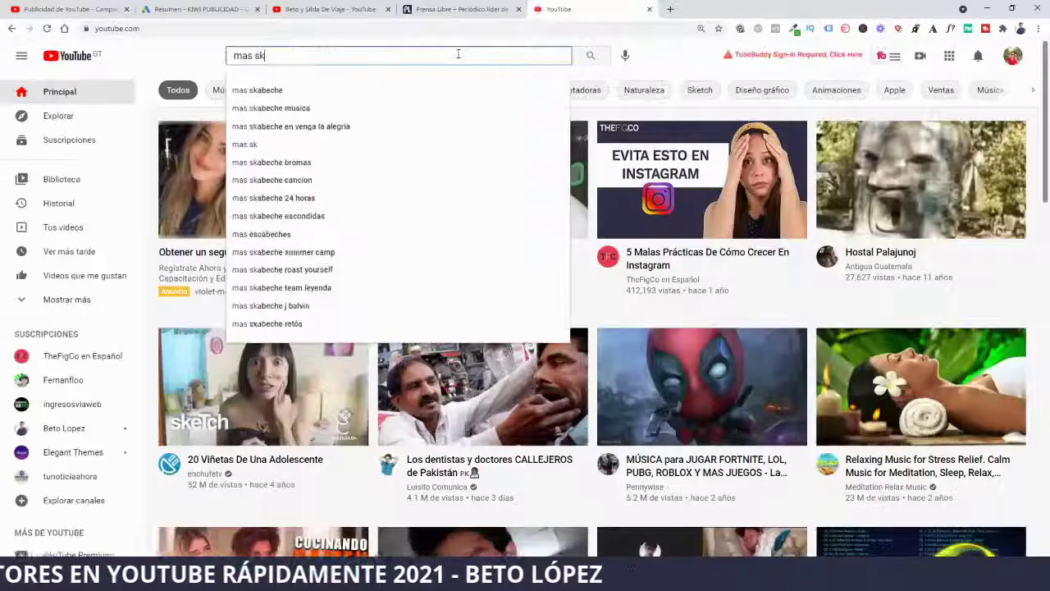
{"action": "type", "text": "abeche"}
{"action": "key", "text": "Return"}
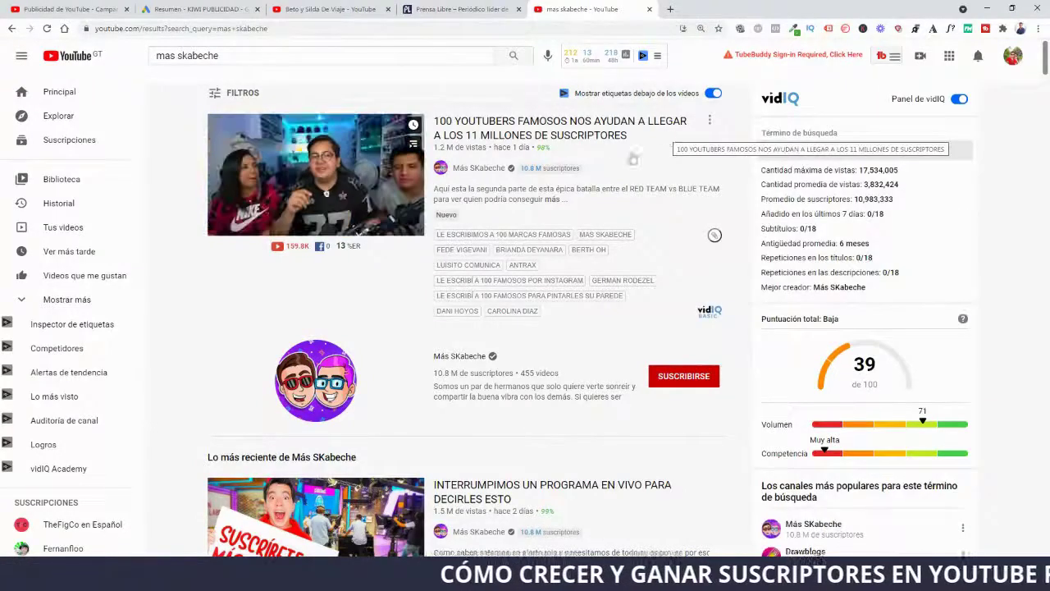
{"action": "scroll", "coordinate": [566, 423], "scroll_direction": "down", "scroll_amount": 1}
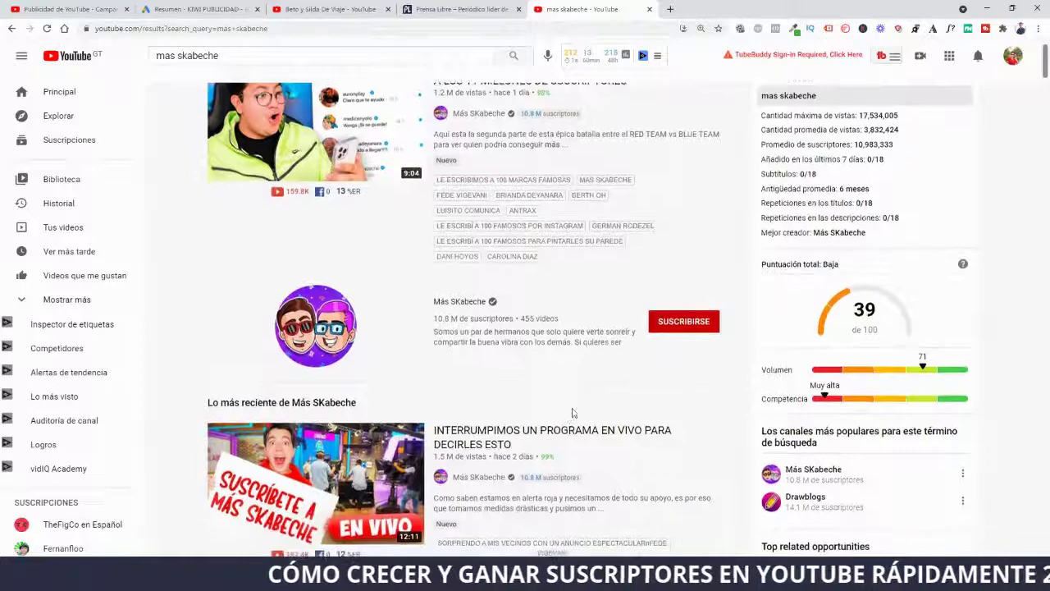
{"action": "scroll", "coordinate": [565, 414], "scroll_direction": "down", "scroll_amount": 1}
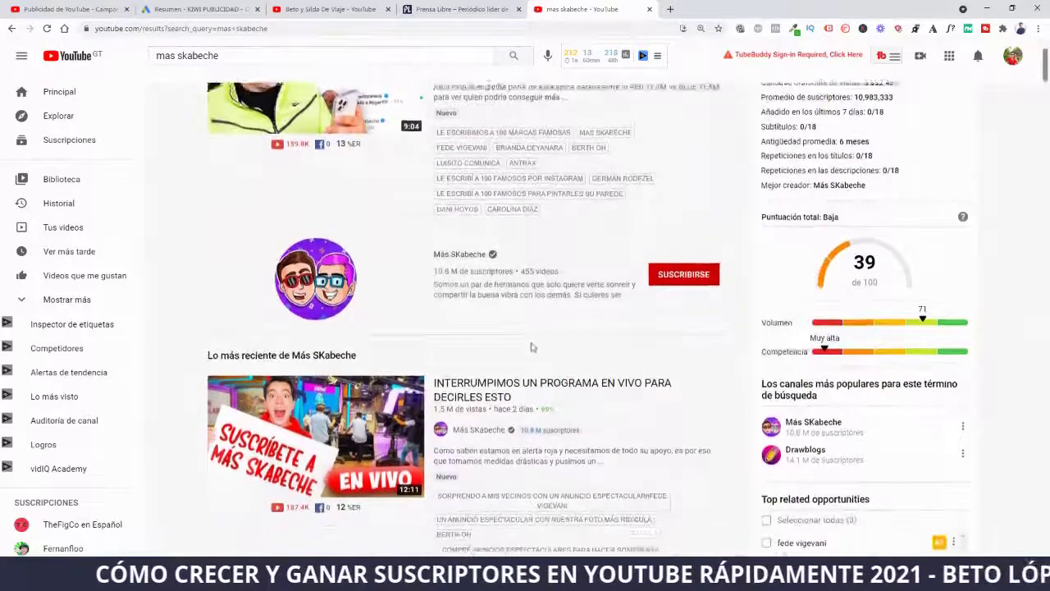
- Subscribe to the Más SKabeche channel, and open its page to examine the subscriber count
{"action": "scroll", "coordinate": [532, 332], "scroll_direction": "up", "scroll_amount": 1}
{"action": "left_click", "coordinate": [697, 325]}
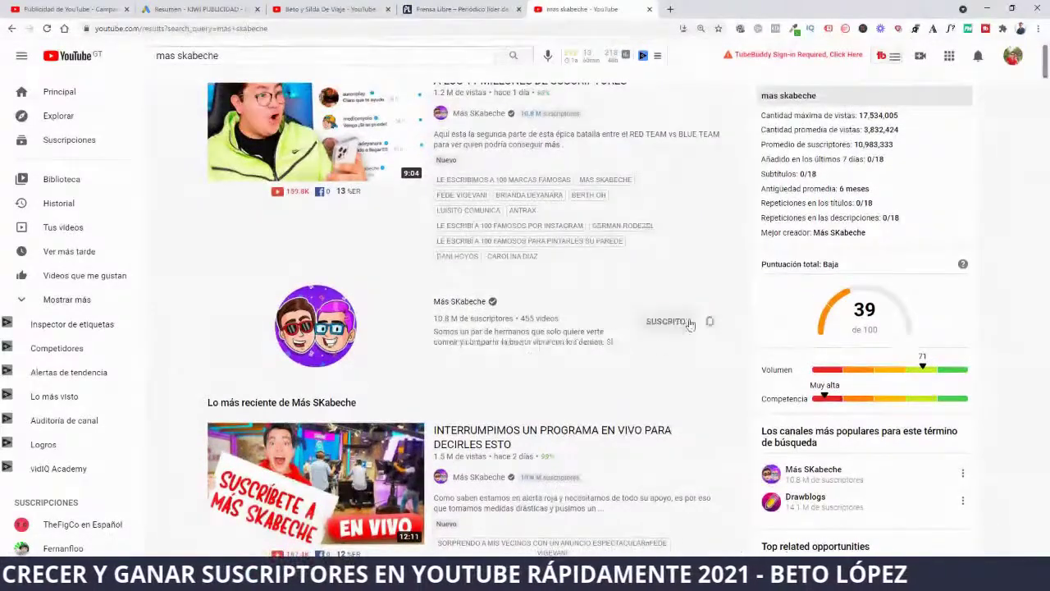
{"action": "left_click", "coordinate": [456, 320]}
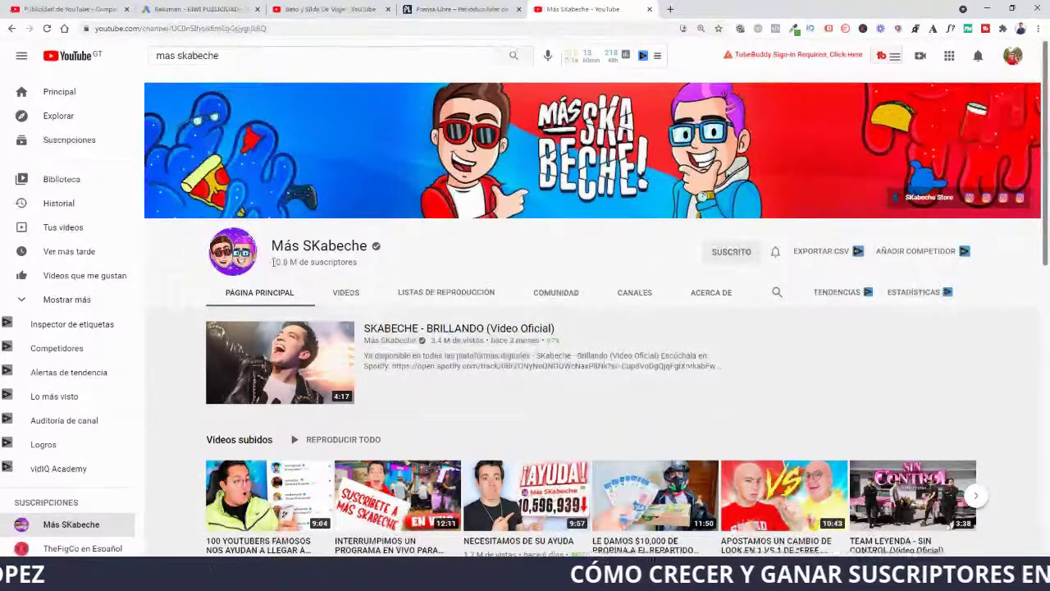
{"action": "left_click_drag", "start_coordinate": [271, 262], "coordinate": [359, 263]}
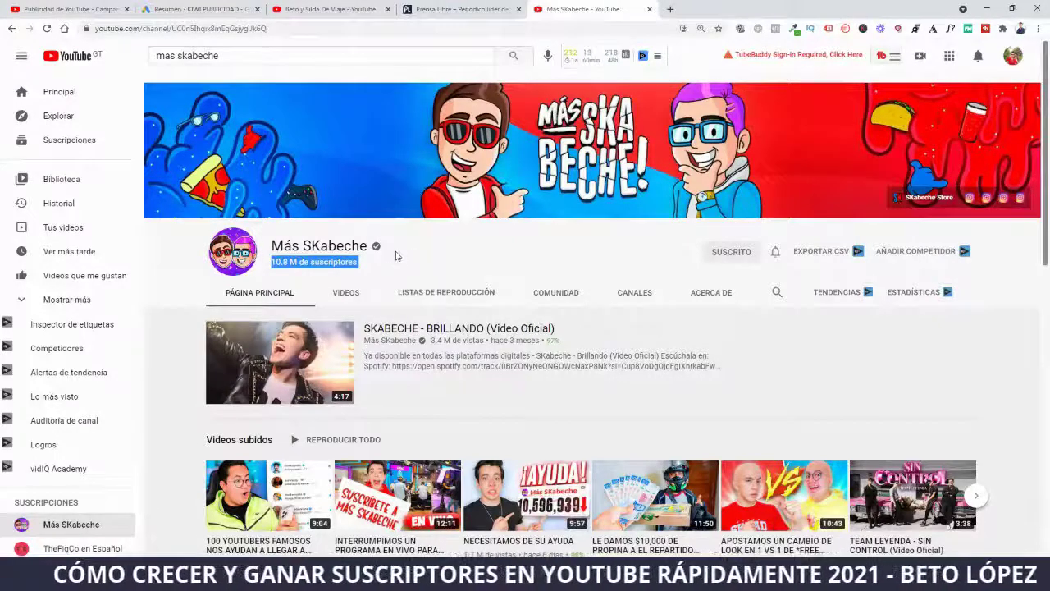
- Close the YouTube channel page and start a new campaign from the video campaigns overview in Google Ads
{"action": "left_click", "coordinate": [650, 11]}
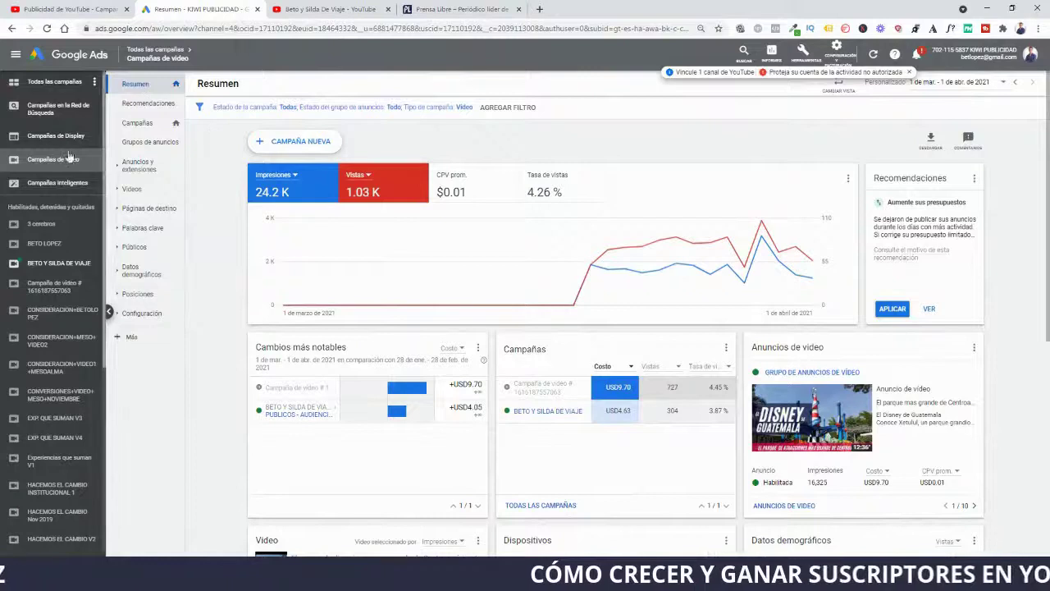
{"action": "left_click", "coordinate": [307, 146]}
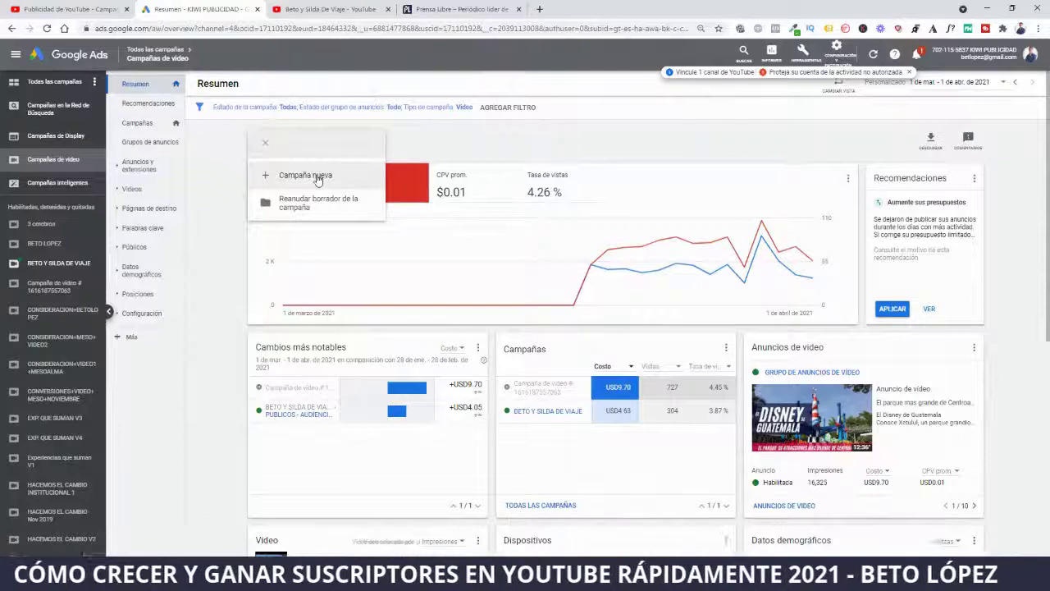
{"action": "left_click", "coordinate": [317, 178]}
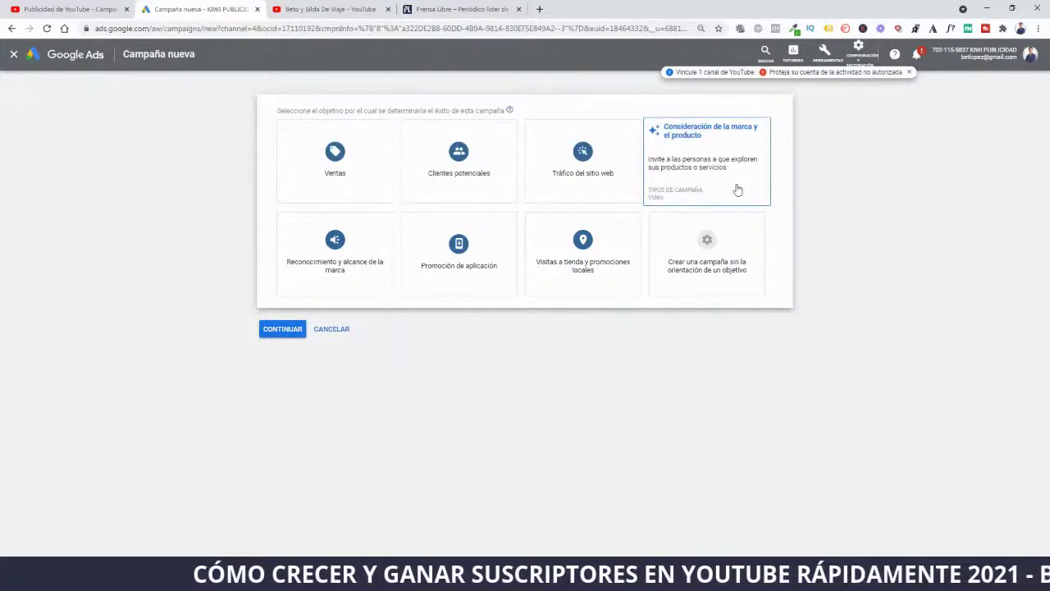
- Open YouTube in a new browser tab and search for "ejercicio"
{"action": "left_click", "coordinate": [539, 10]}
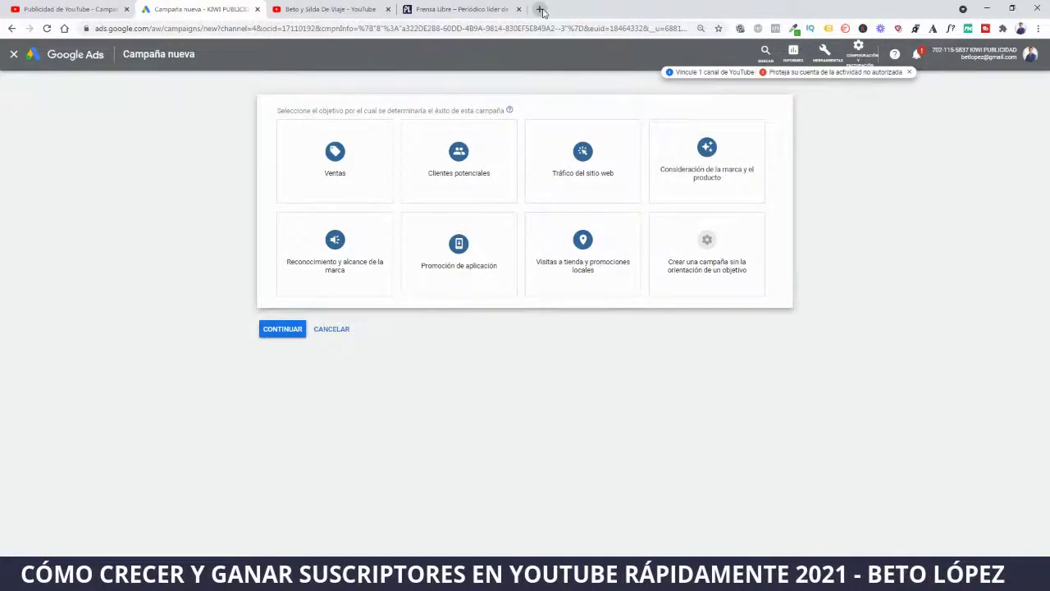
{"action": "type", "text": "youtu"}
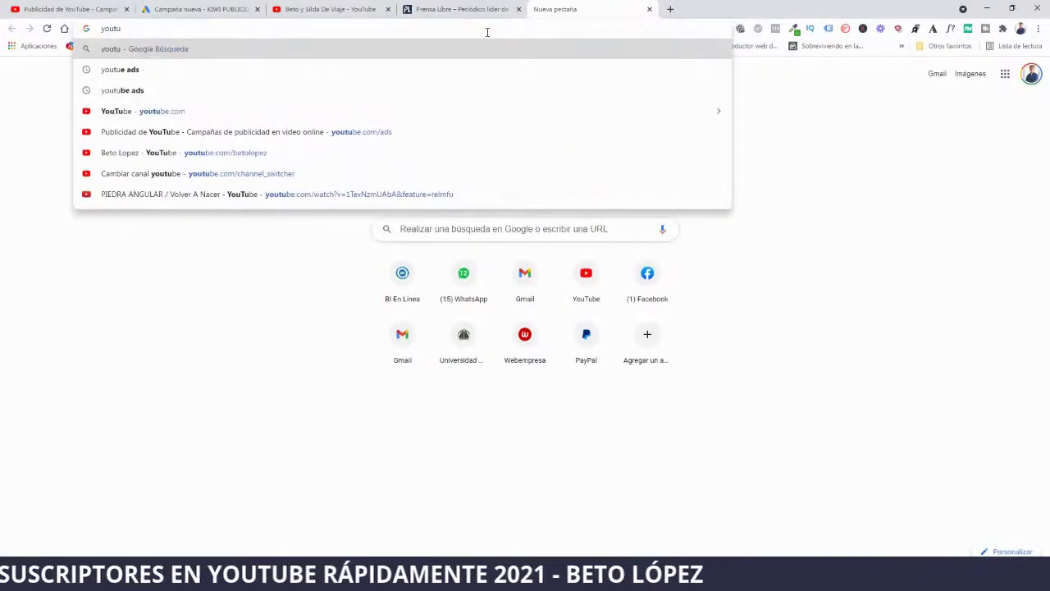
{"action": "key", "text": "Return"}
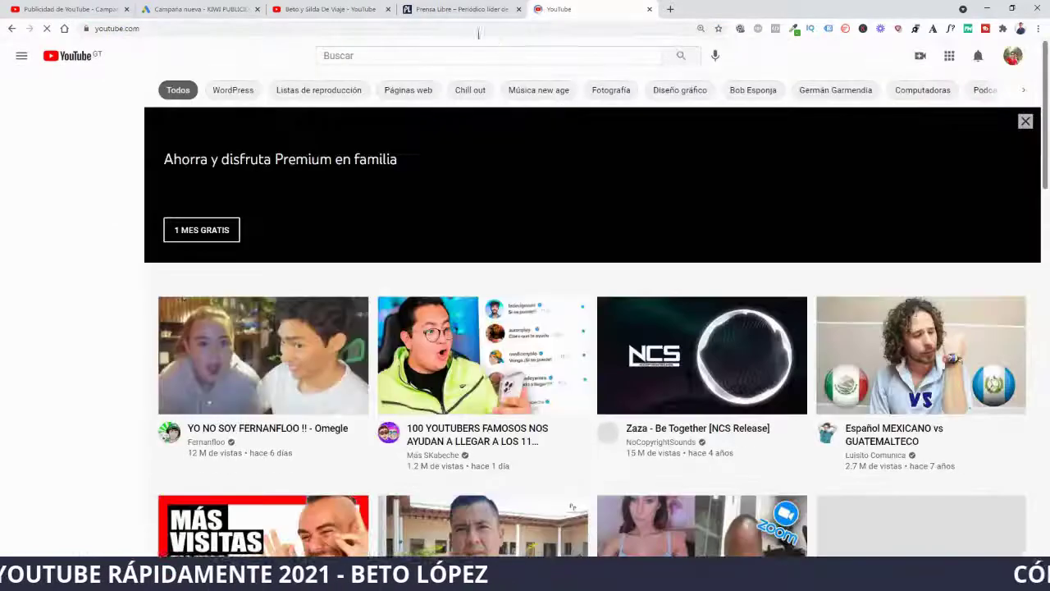
{"action": "left_click", "coordinate": [435, 56]}
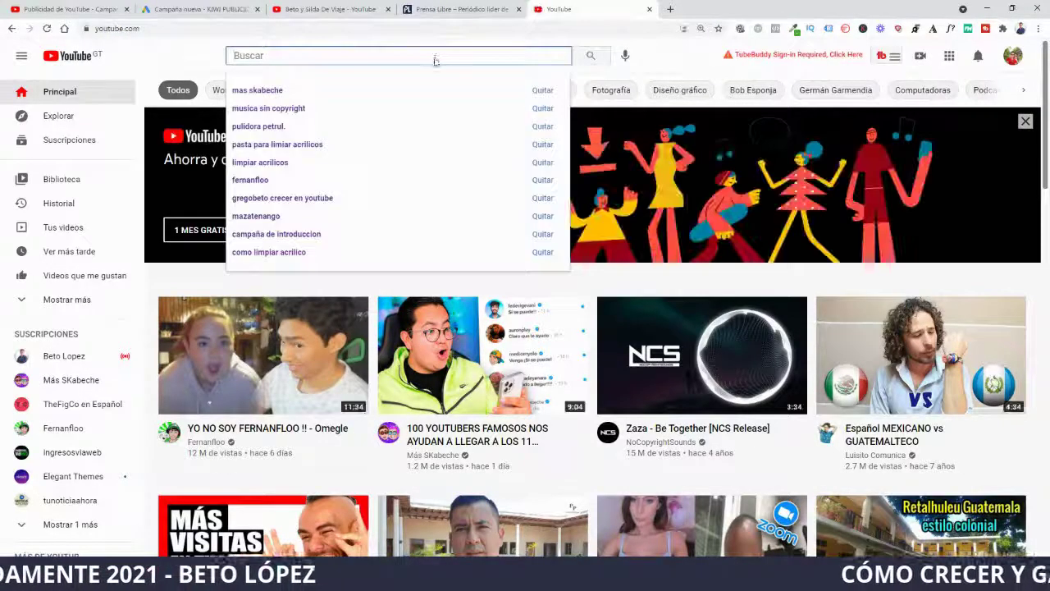
{"action": "type", "text": "ejercicio"}
{"action": "key", "text": "Return"}
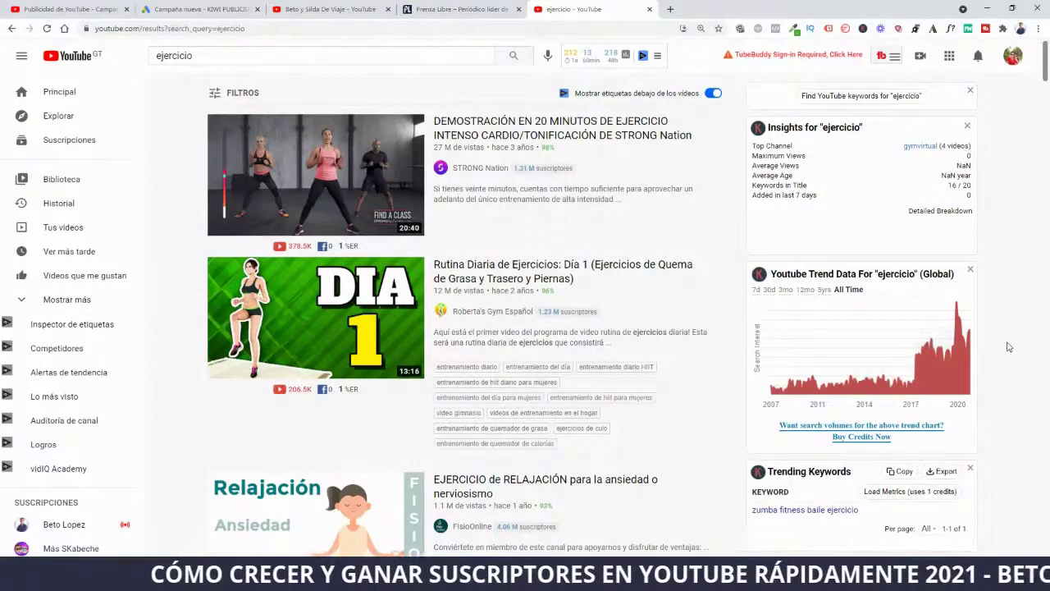
- Reduce the page zoom and examine the videos listed for "ejercicio"
{"action": "key", "text": "ctrl+minus"}
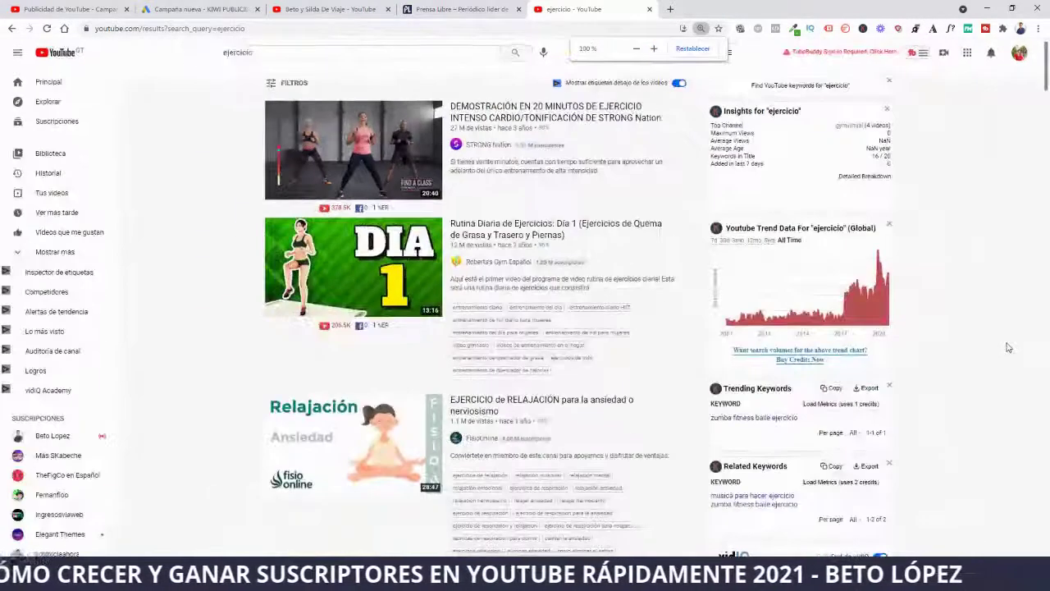
{"action": "scroll", "coordinate": [1008, 348], "scroll_direction": "down", "scroll_amount": 3}
{"action": "scroll", "coordinate": [1008, 348], "scroll_direction": "down", "scroll_amount": 3}
{"action": "scroll", "coordinate": [1007, 348], "scroll_direction": "up", "scroll_amount": 6}
{"action": "scroll", "coordinate": [1008, 348], "scroll_direction": "down", "scroll_amount": 4}
{"action": "scroll", "coordinate": [1008, 347], "scroll_direction": "down", "scroll_amount": 12}
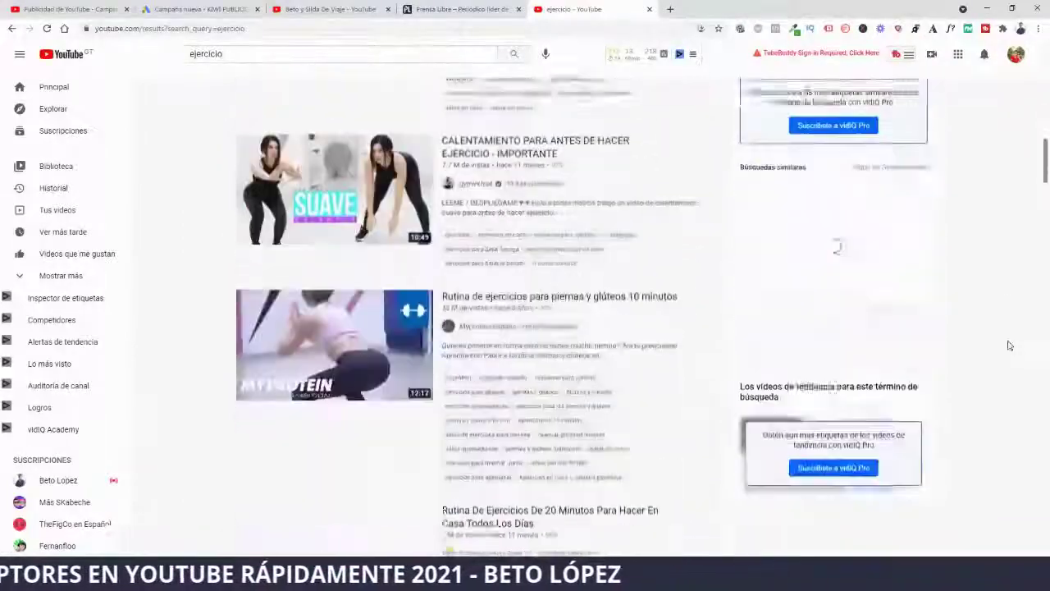
{"action": "scroll", "coordinate": [1010, 344], "scroll_direction": "up", "scroll_amount": 3}
{"action": "scroll", "coordinate": [1014, 342], "scroll_direction": "up", "scroll_amount": 12}
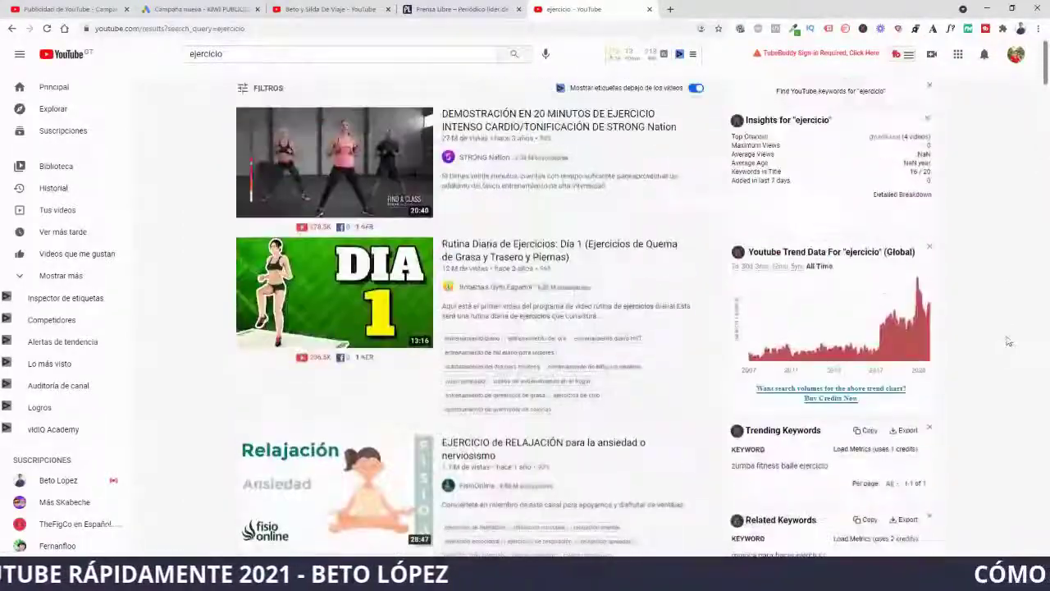
- Search YouTube for "hotel" and examine the sponsored results and videos
{"action": "left_click", "coordinate": [236, 53]}
{"action": "double_click", "coordinate": [189, 54]}
{"action": "type", "text": "hotel"}
{"action": "key", "text": "Return"}
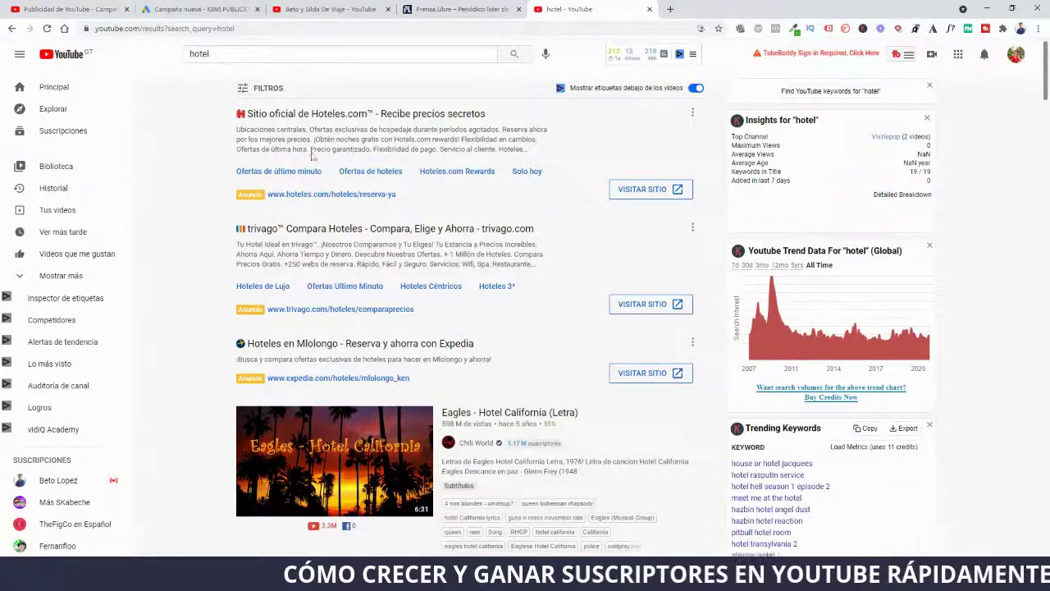
{"action": "scroll", "coordinate": [222, 361], "scroll_direction": "down", "scroll_amount": 6}
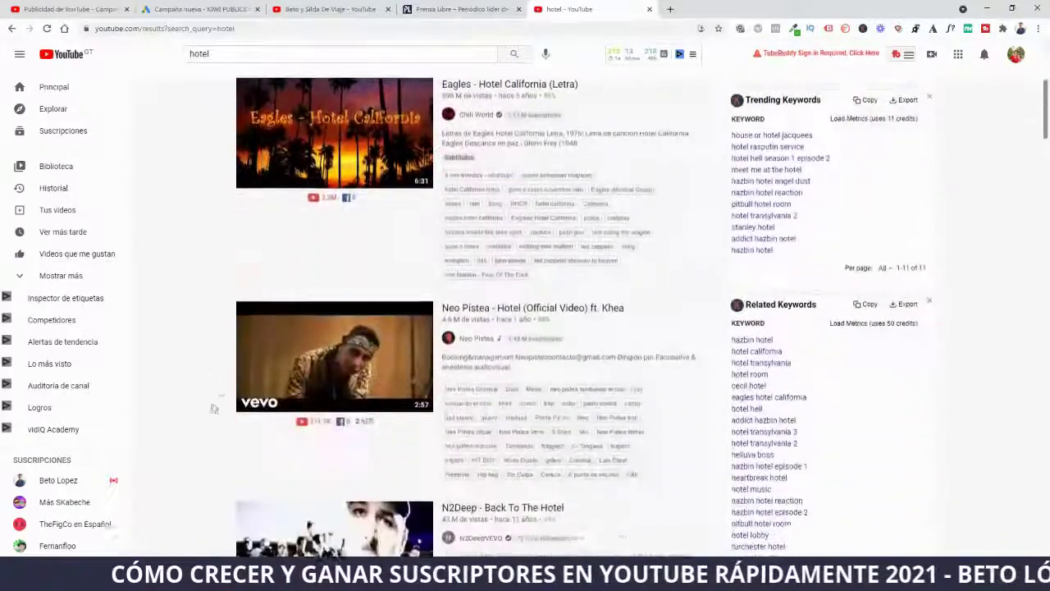
{"action": "scroll", "coordinate": [223, 411], "scroll_direction": "down", "scroll_amount": 7}
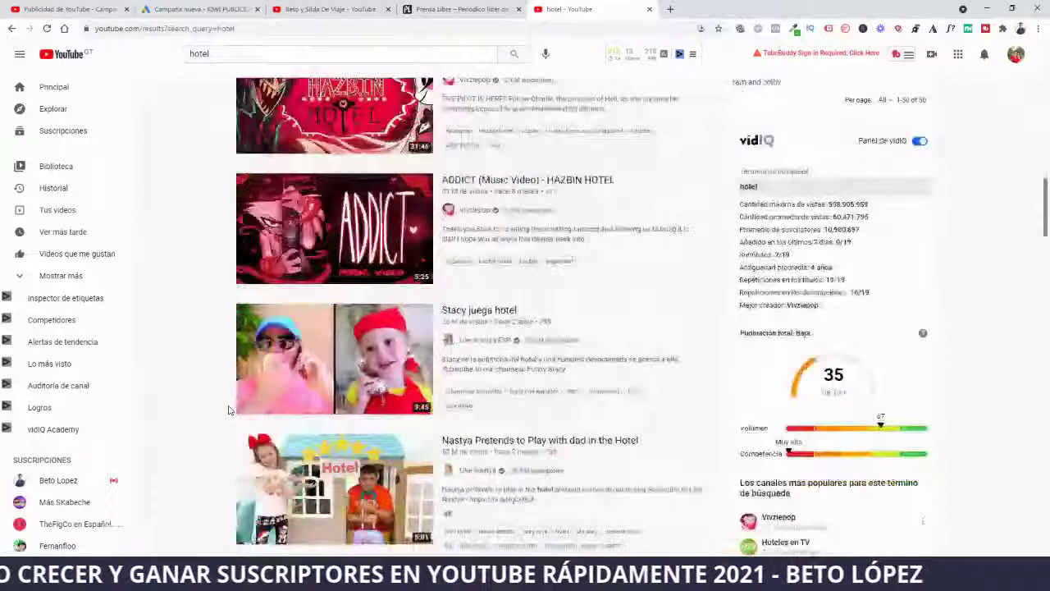
{"action": "scroll", "coordinate": [226, 410], "scroll_direction": "up", "scroll_amount": 8}
{"action": "scroll", "coordinate": [229, 410], "scroll_direction": "up", "scroll_amount": 8}
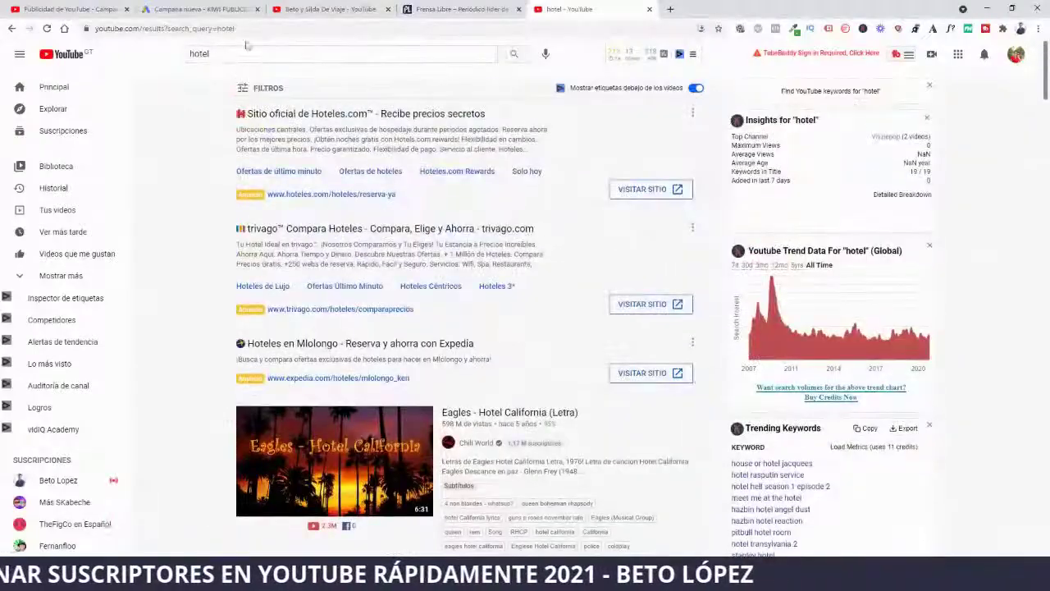
- Search YouTube for "mexico"
{"action": "double_click", "coordinate": [200, 53]}
{"action": "type", "text": "mexico"}
{"action": "key", "text": "Return"}
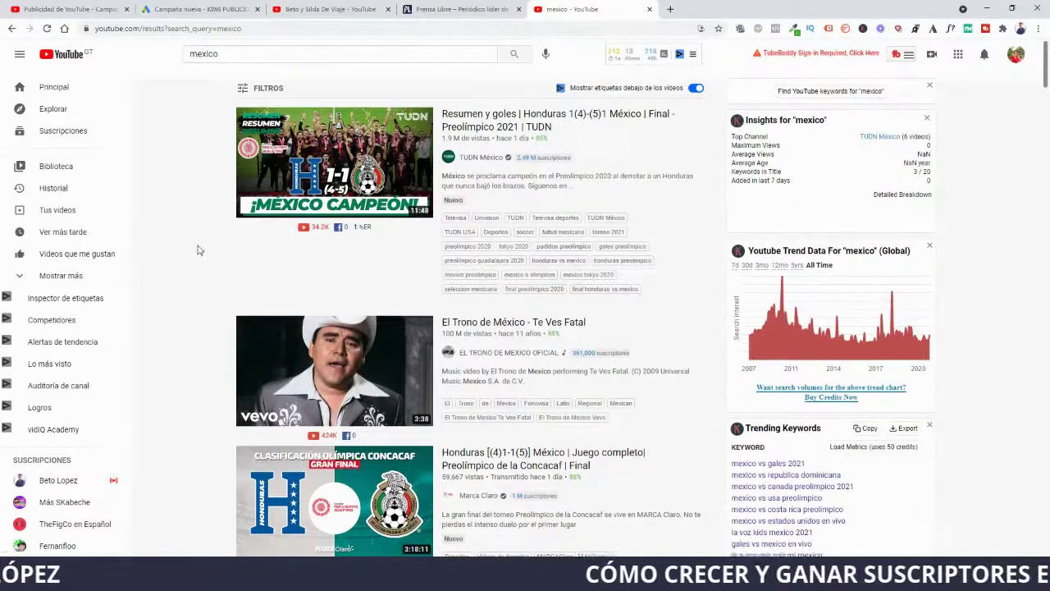
- Search YouTube for "viajes" and look through the listed travel videos
{"action": "left_click", "coordinate": [191, 54]}
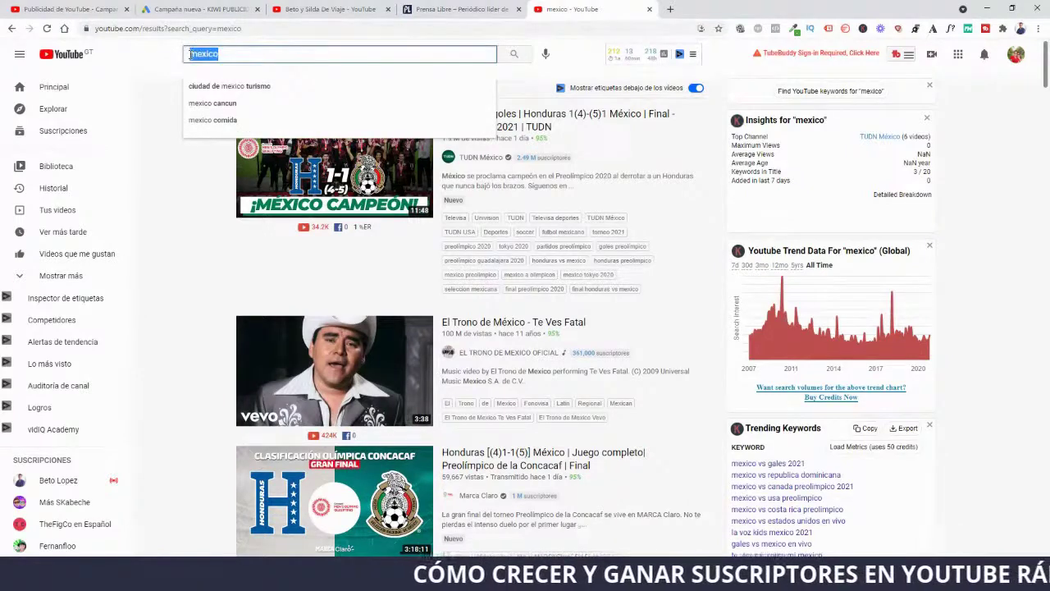
{"action": "type", "text": "viajes"}
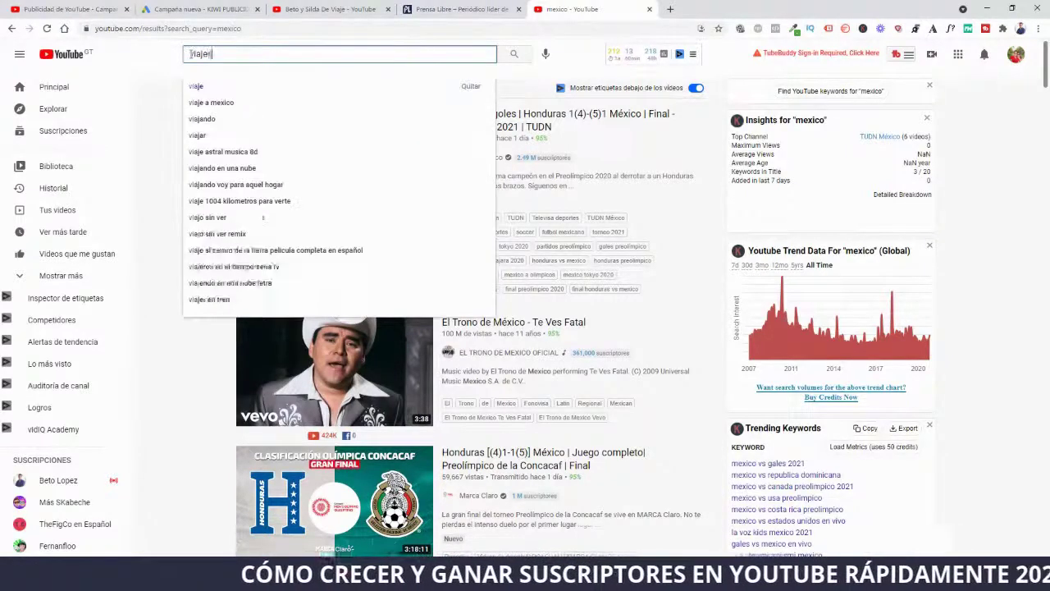
{"action": "key", "text": "Return"}
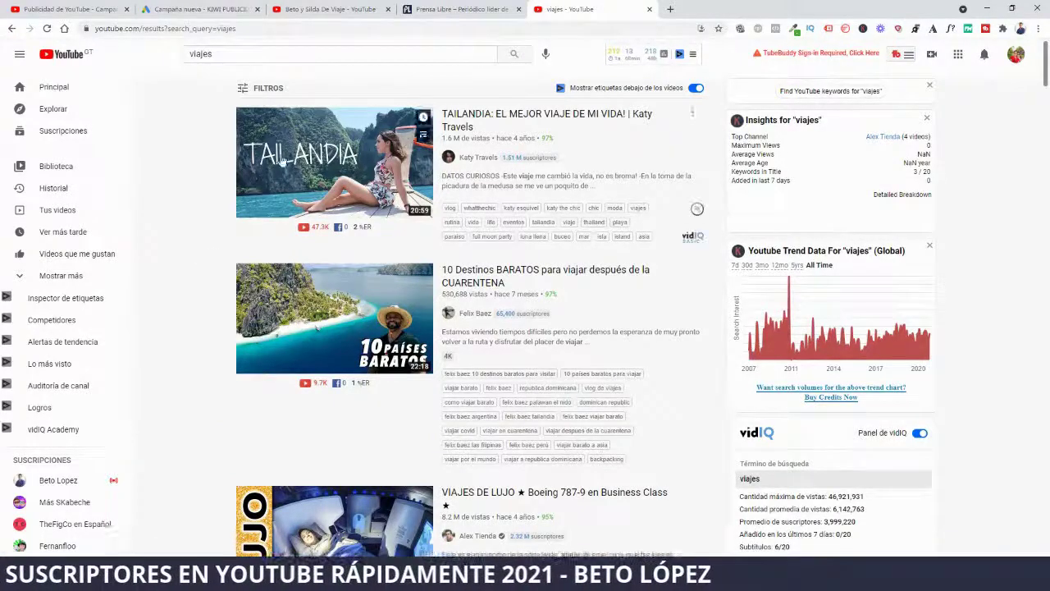
{"action": "scroll", "coordinate": [261, 427], "scroll_direction": "down", "scroll_amount": 2}
{"action": "scroll", "coordinate": [261, 428], "scroll_direction": "down", "scroll_amount": 4}
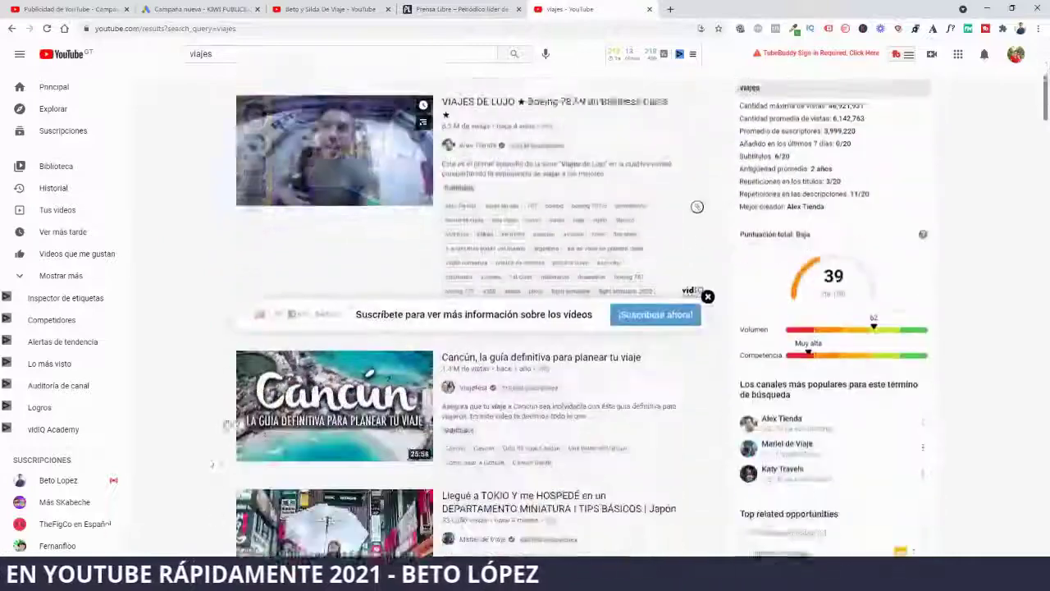
{"action": "scroll", "coordinate": [201, 412], "scroll_direction": "up", "scroll_amount": 6}
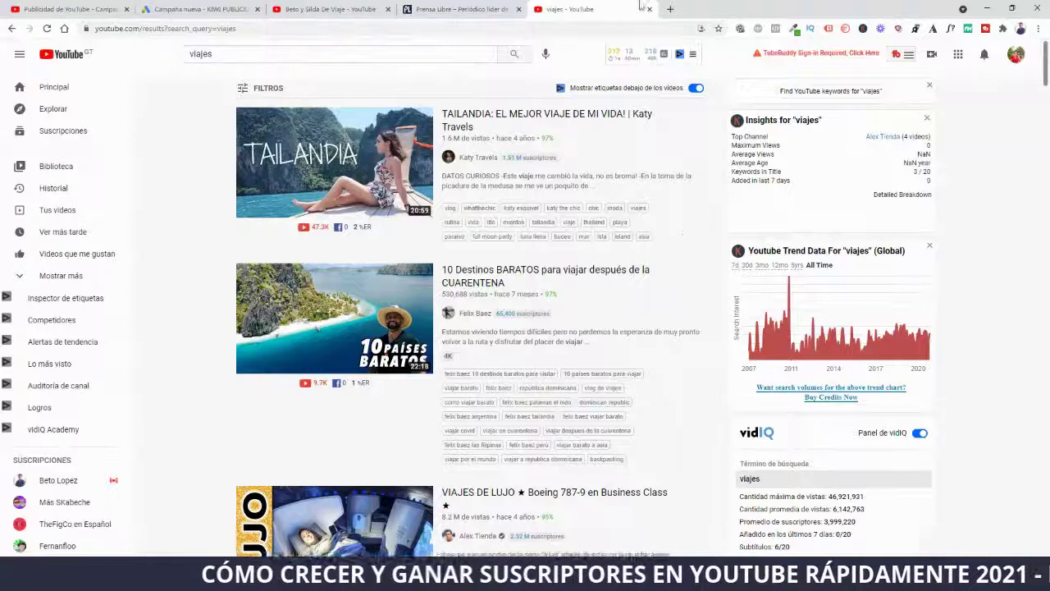
- Return to Google Ads and continue the new campaign with objective Consideración de la marca y el producto, type Video and subtype Influir en la consideración
{"action": "left_click", "coordinate": [197, 9]}
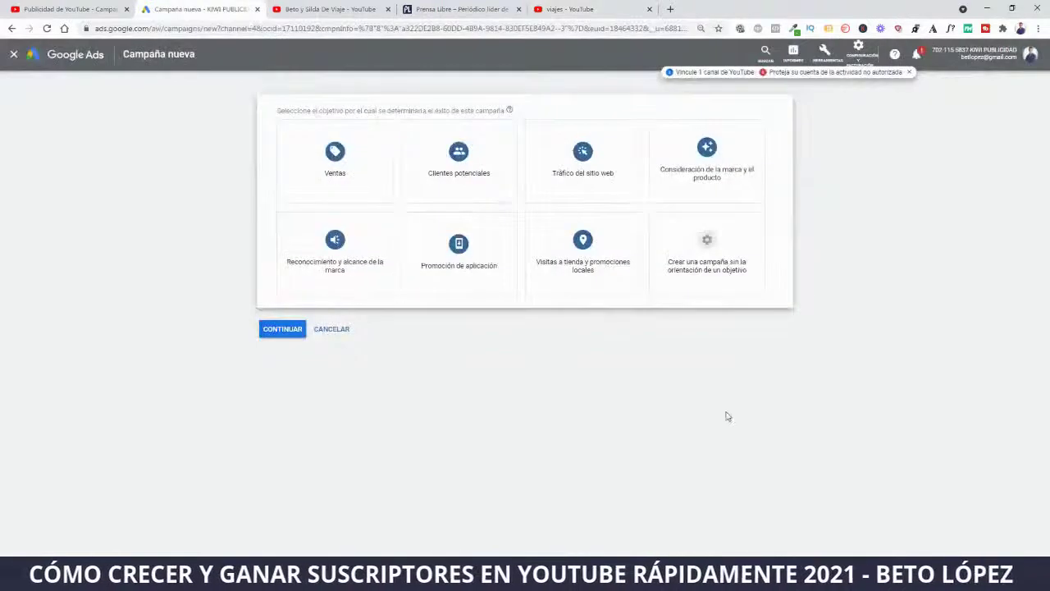
{"action": "mouse_move", "coordinate": [731, 182]}
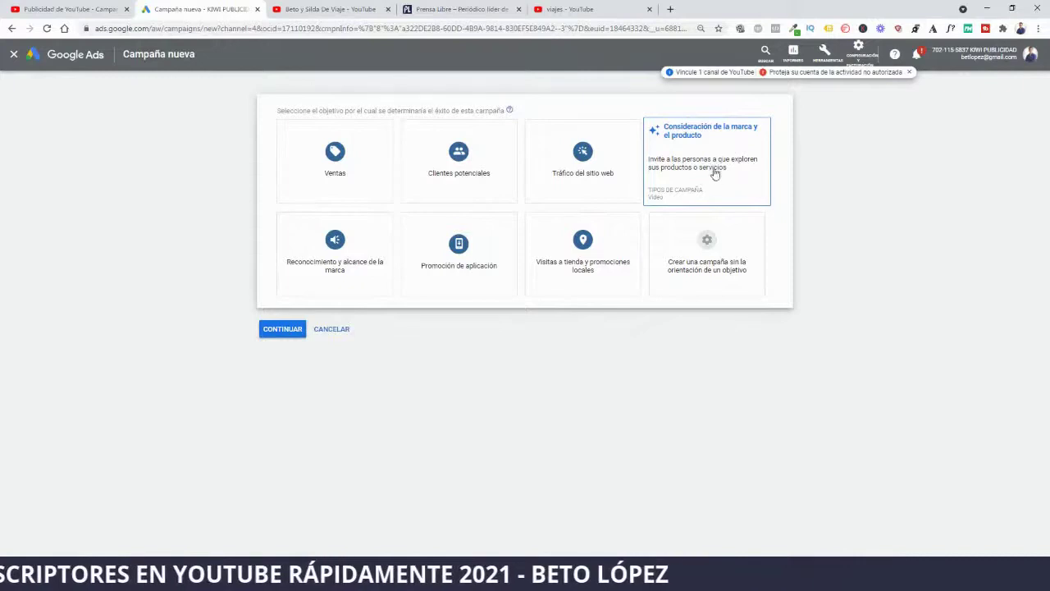
{"action": "left_click", "coordinate": [711, 173]}
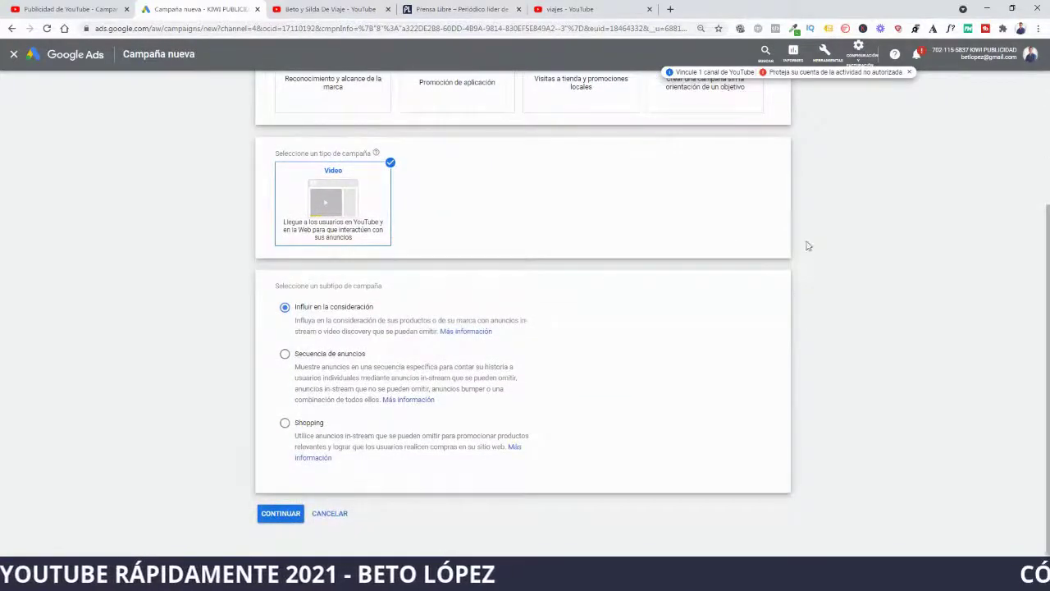
{"action": "mouse_move", "coordinate": [340, 203]}
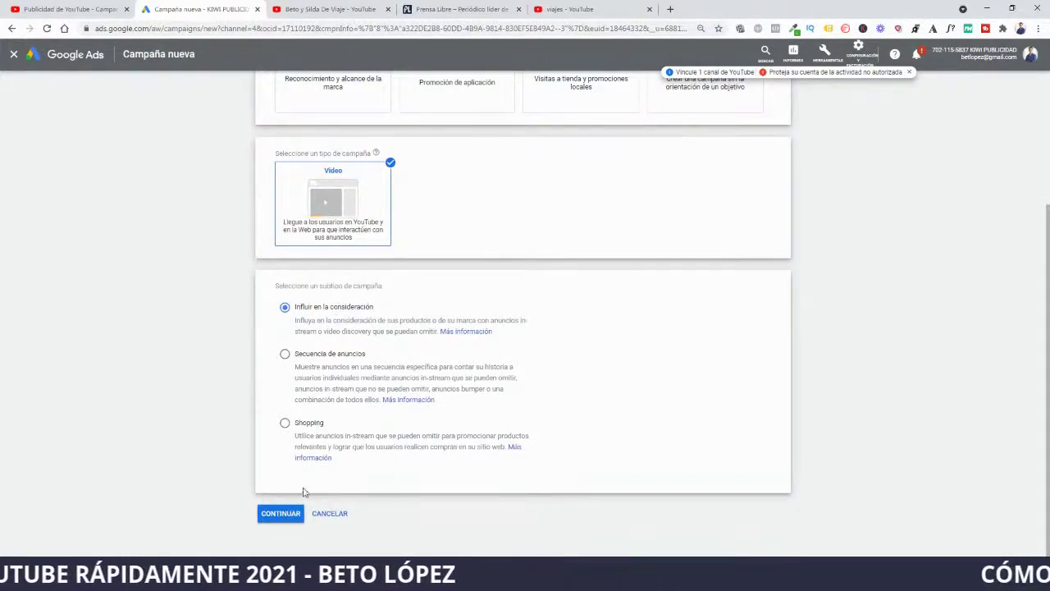
{"action": "left_click", "coordinate": [281, 515]}
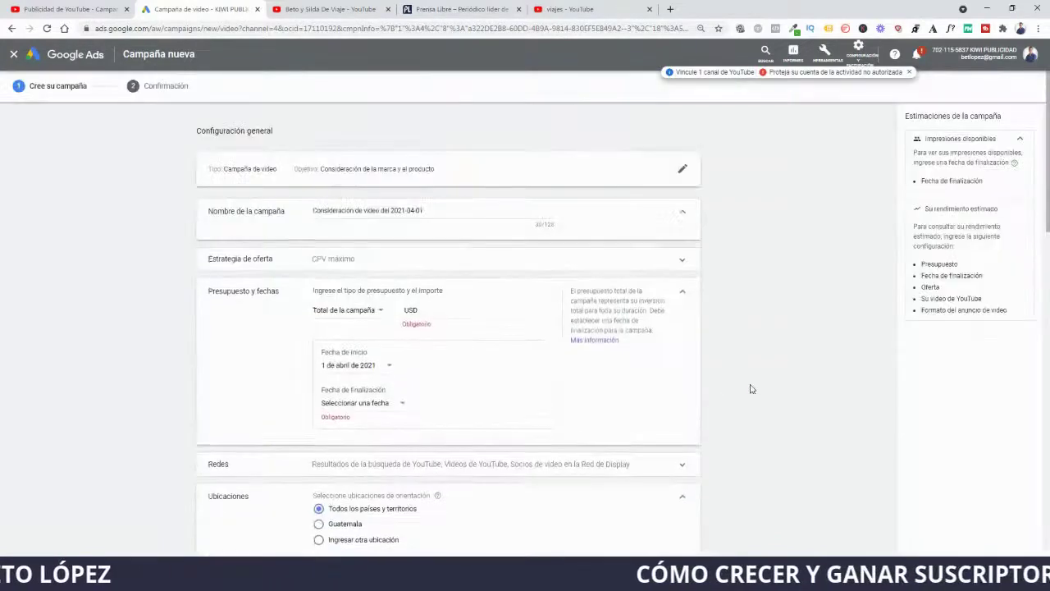
- Rename the campaign with "VIAJES" followed by the channel owner's name
{"action": "left_click_drag", "start_coordinate": [431, 211], "coordinate": [310, 213]}
{"action": "type", "text": "VIAJES BETO LOPEZ"}
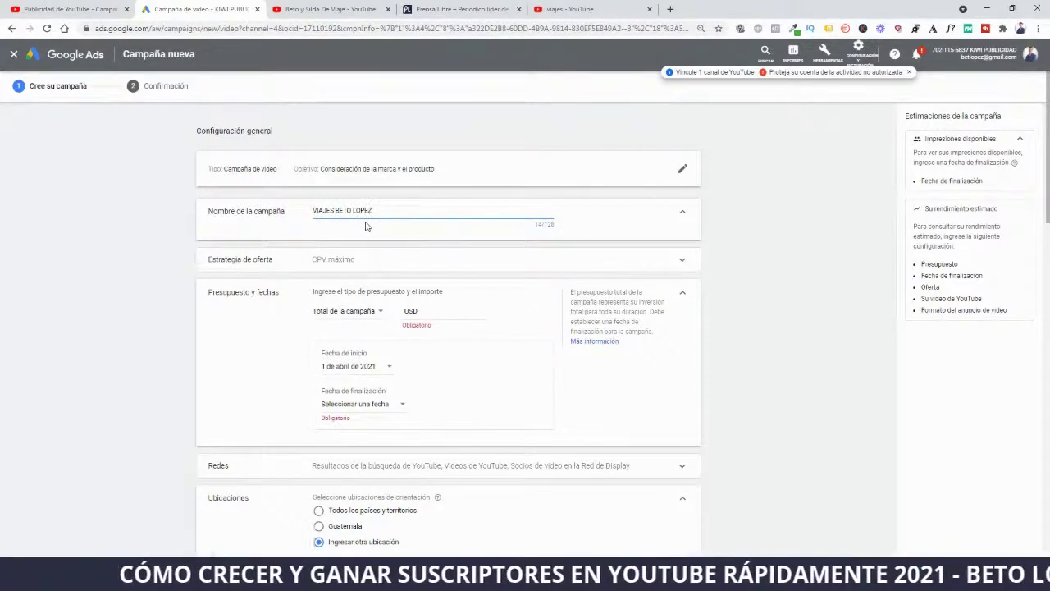
{"action": "left_click", "coordinate": [753, 288]}
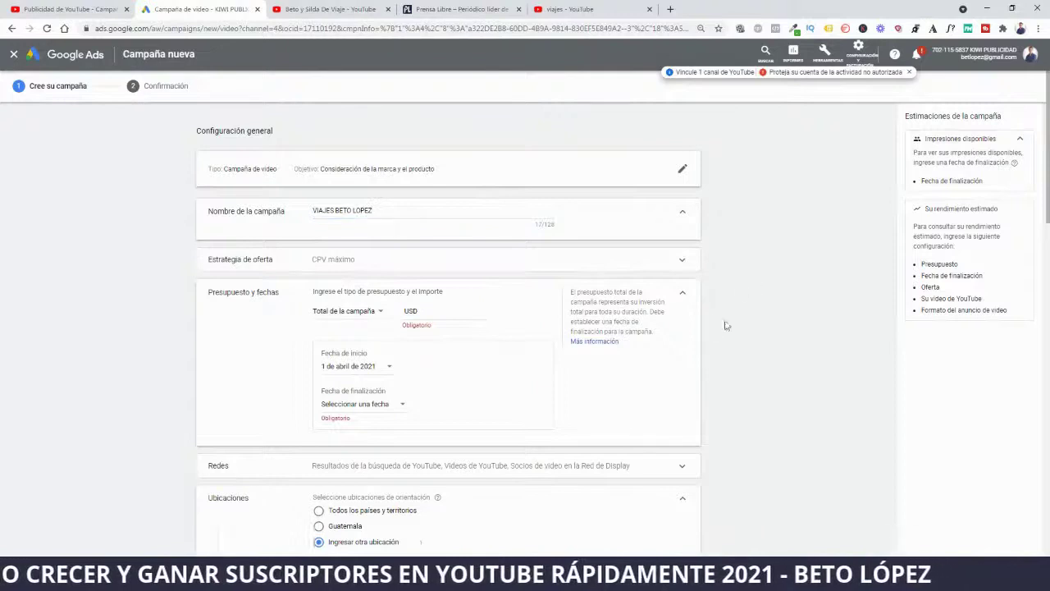
- Set the total campaign budget to USD 10.00 with an end date of 30 de abril de 2021
{"action": "scroll", "coordinate": [713, 330], "scroll_direction": "down", "scroll_amount": 1}
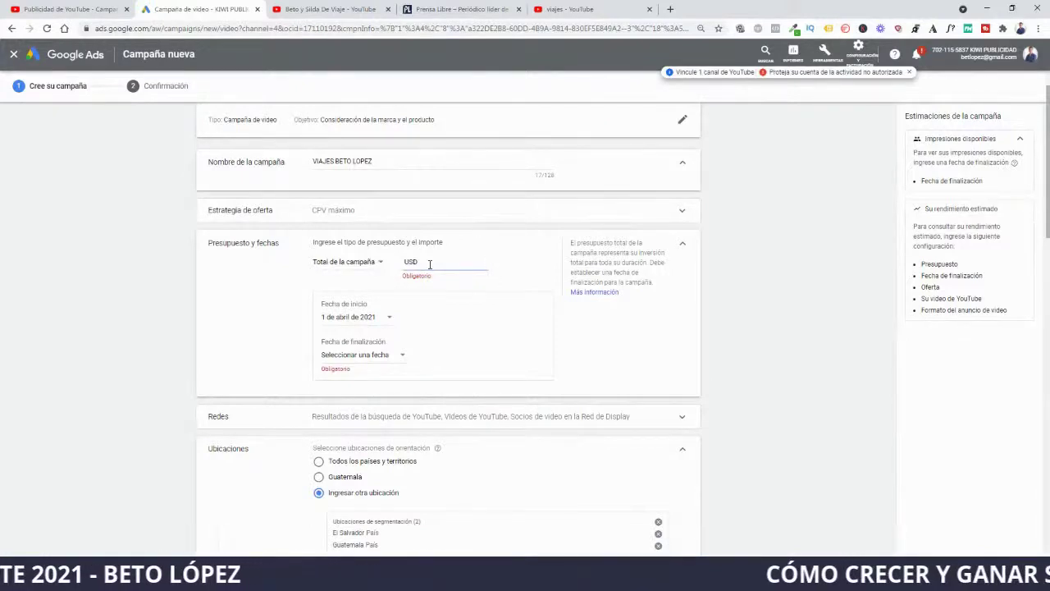
{"action": "type", "text": "100"}
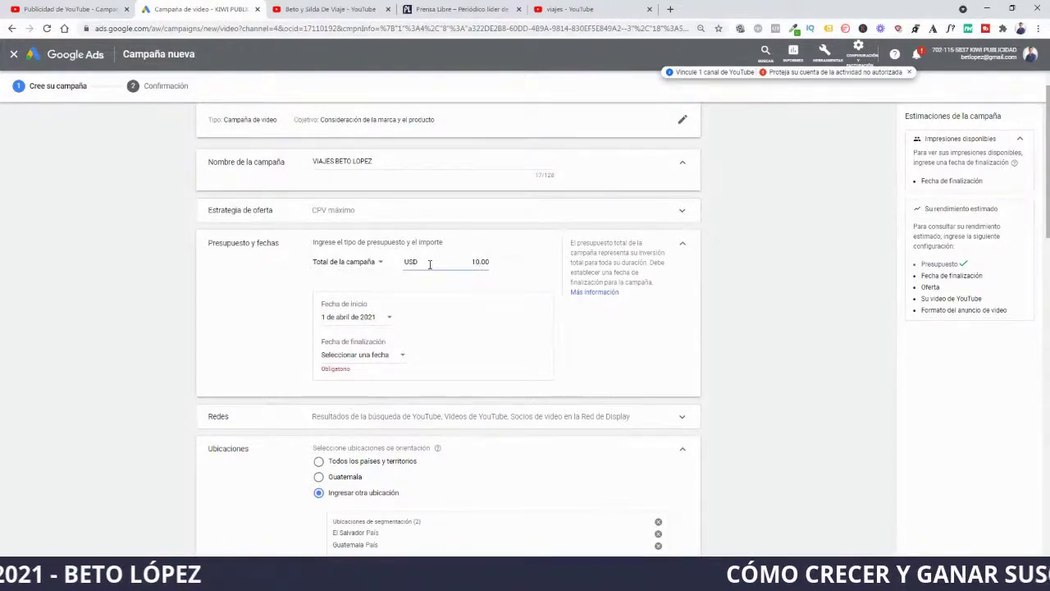
{"action": "left_click", "coordinate": [746, 380]}
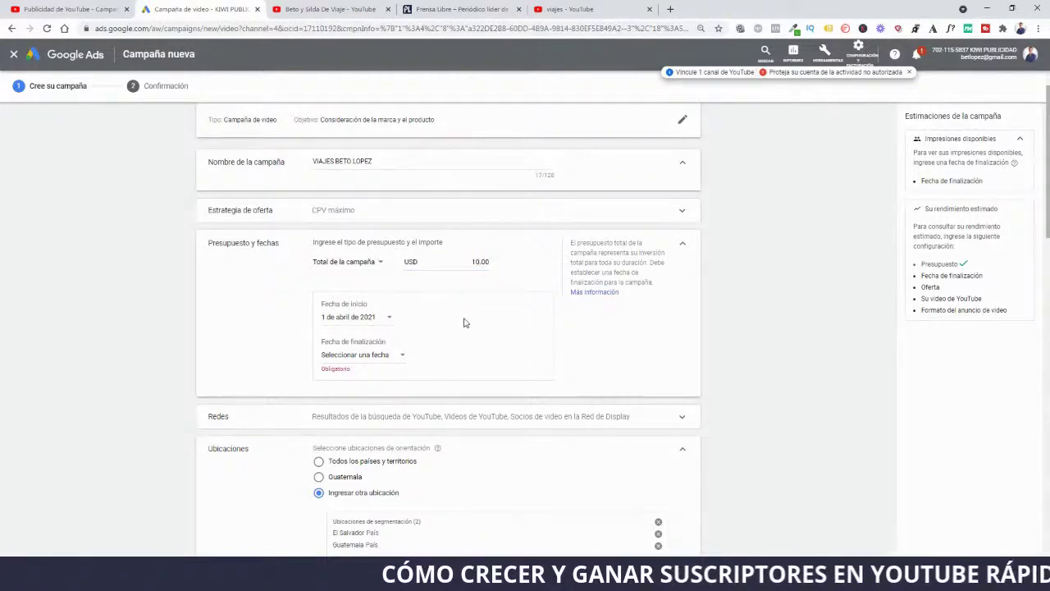
{"action": "key", "text": "ctrl+plus"}
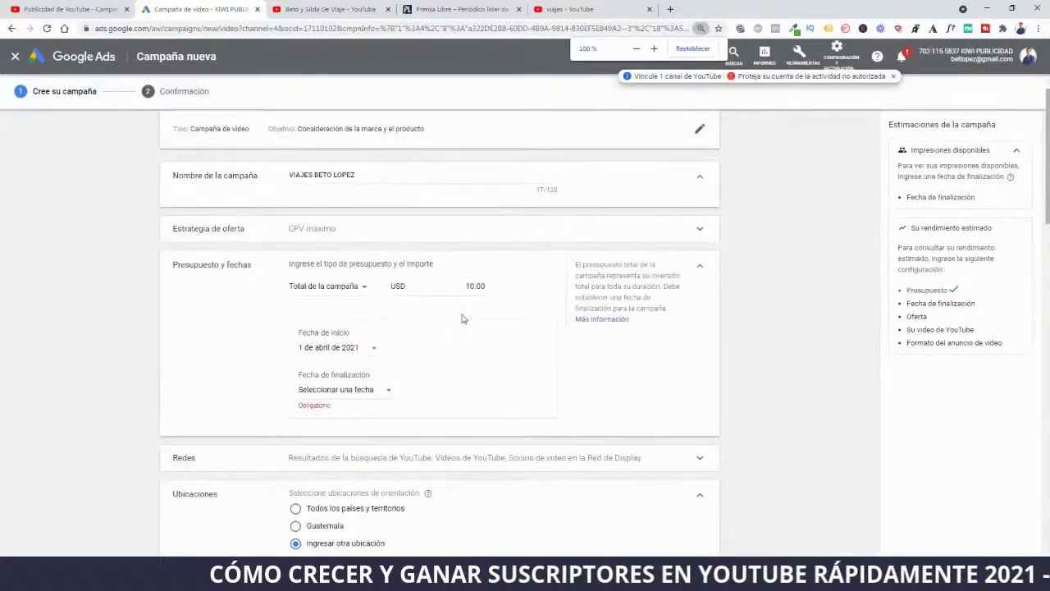
{"action": "key", "text": "ctrl+plus"}
{"action": "scroll", "coordinate": [485, 363], "scroll_direction": "down", "scroll_amount": 2}
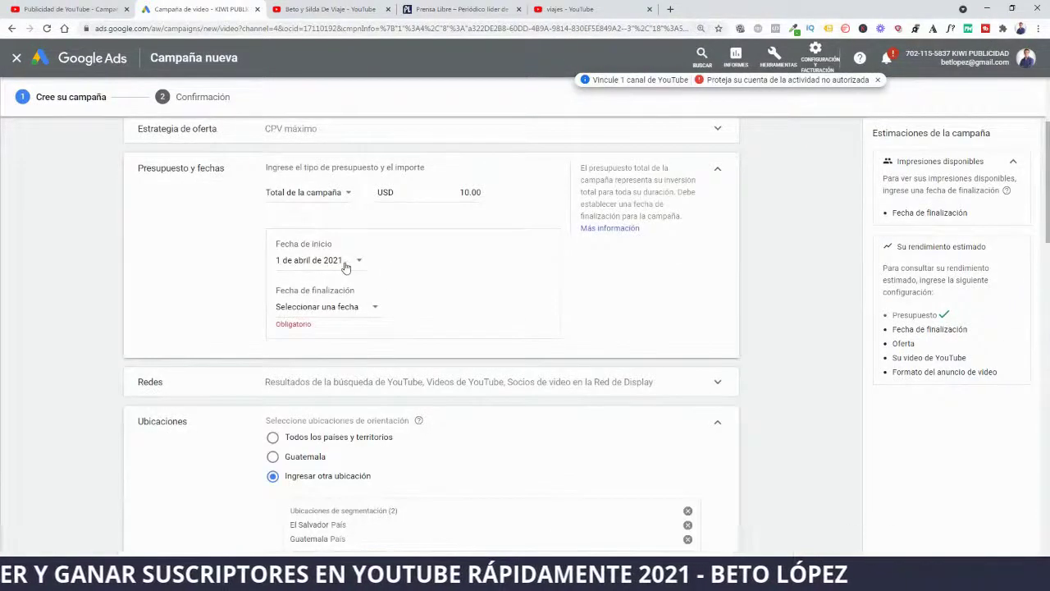
{"action": "left_click", "coordinate": [372, 316]}
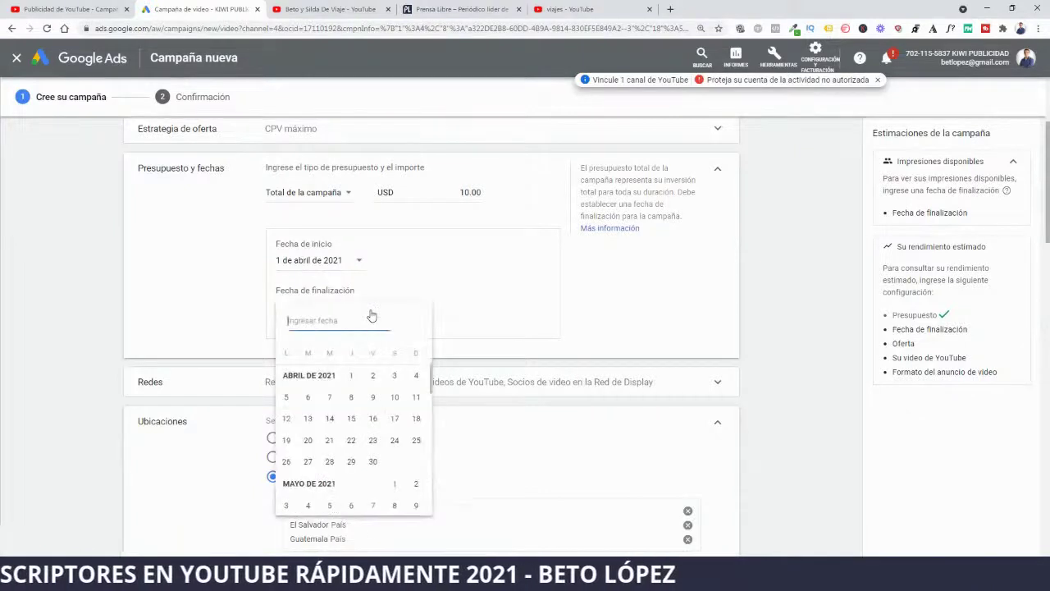
{"action": "left_click", "coordinate": [372, 462]}
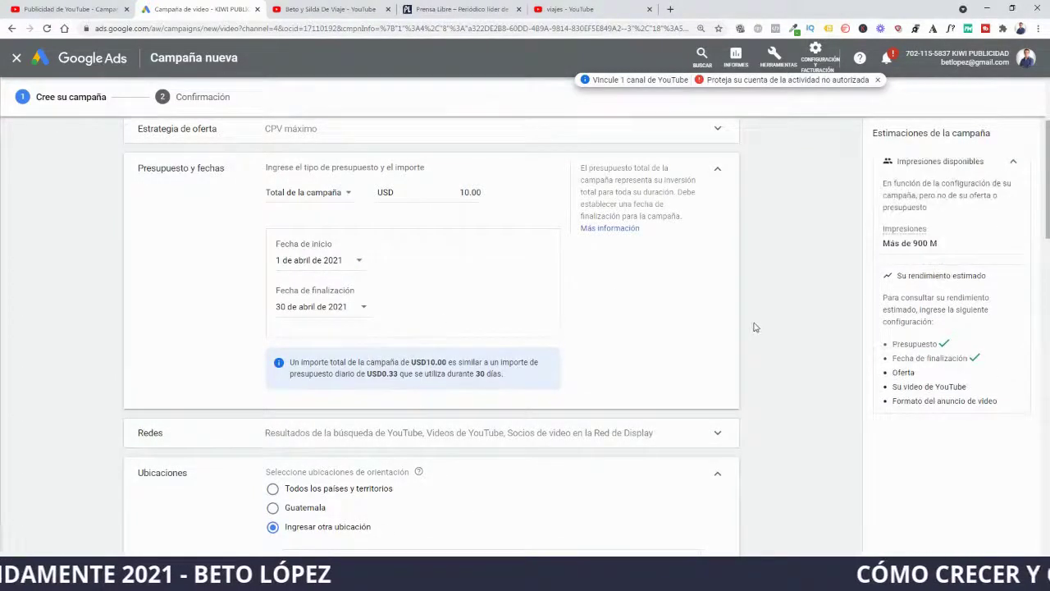
{"action": "scroll", "coordinate": [755, 329], "scroll_direction": "down", "scroll_amount": 1}
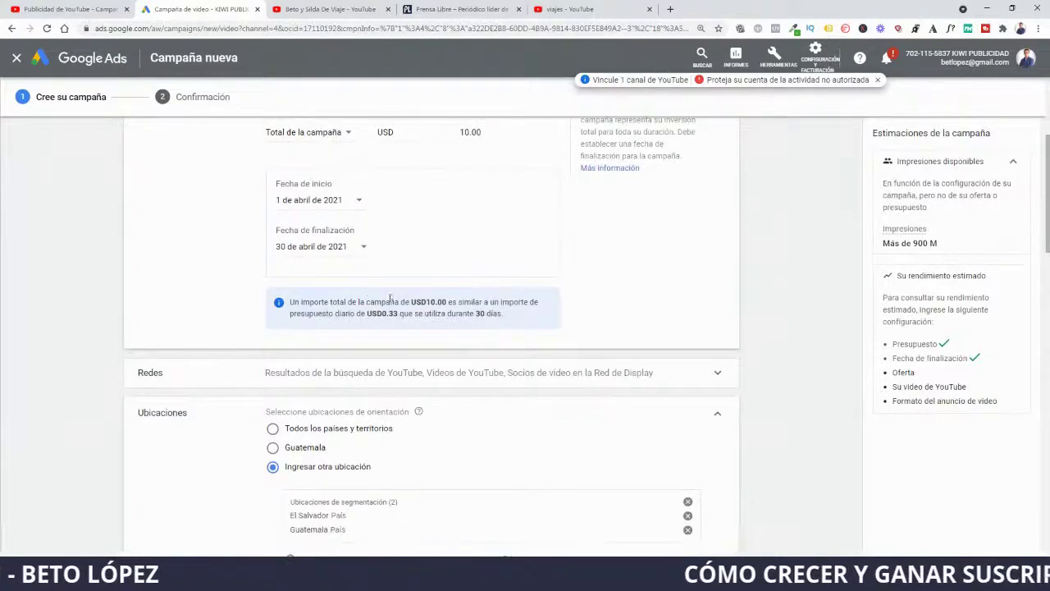
{"action": "left_click_drag", "start_coordinate": [408, 304], "coordinate": [445, 303]}
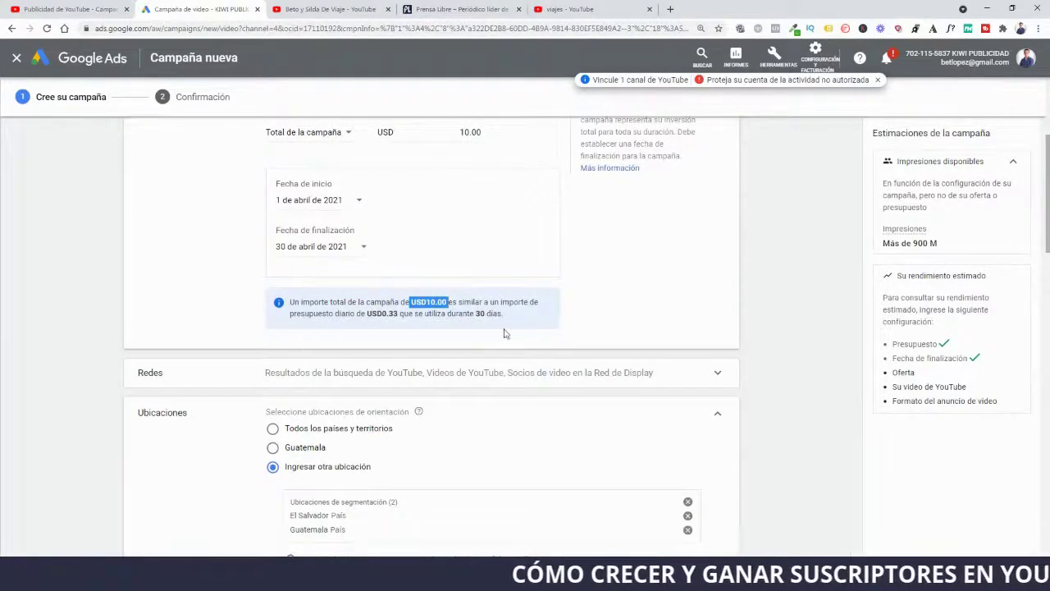
- Try the Diario budget type and restore Total de la campaña
{"action": "scroll", "coordinate": [517, 324], "scroll_direction": "up", "scroll_amount": 1}
{"action": "left_click", "coordinate": [347, 198]}
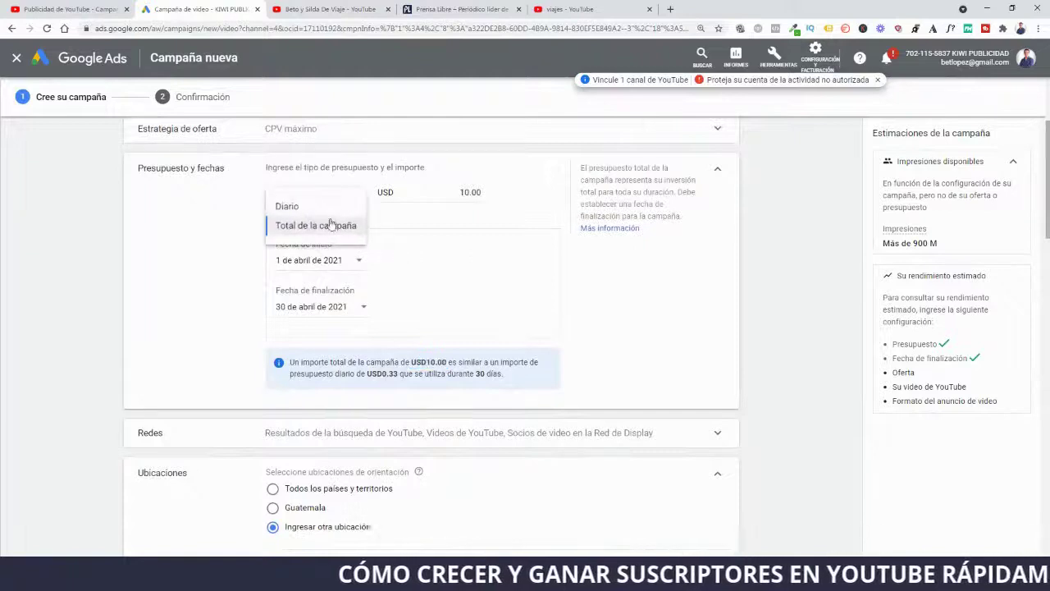
{"action": "left_click", "coordinate": [319, 206]}
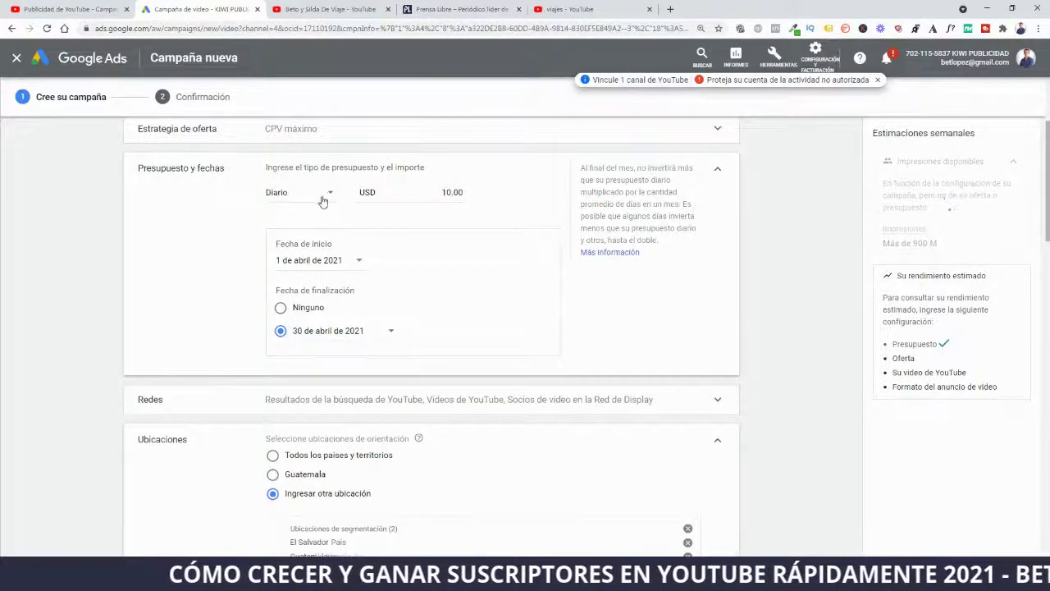
{"action": "left_click", "coordinate": [329, 200]}
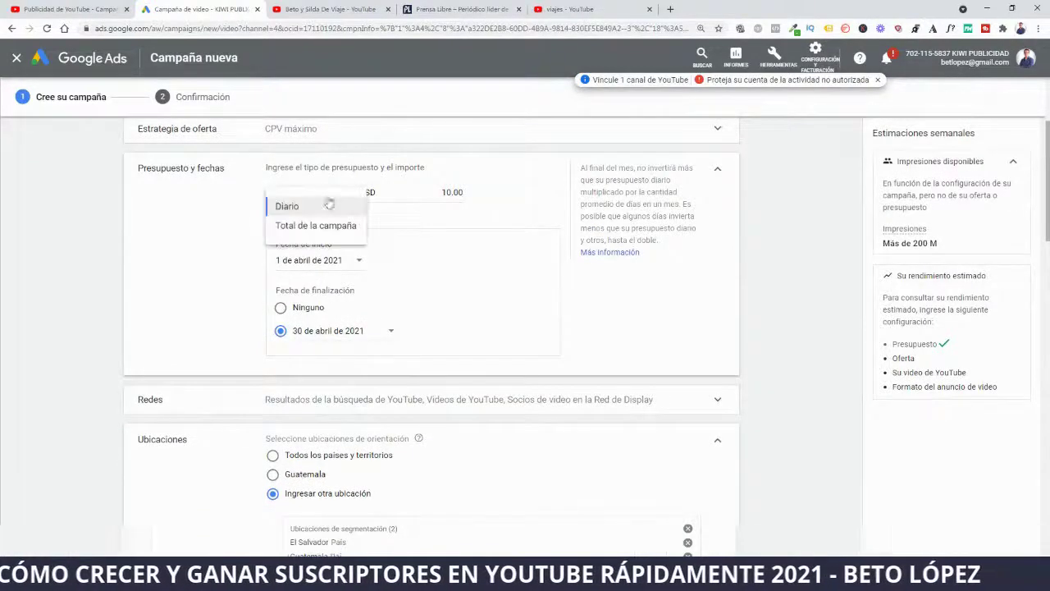
{"action": "left_click", "coordinate": [317, 225]}
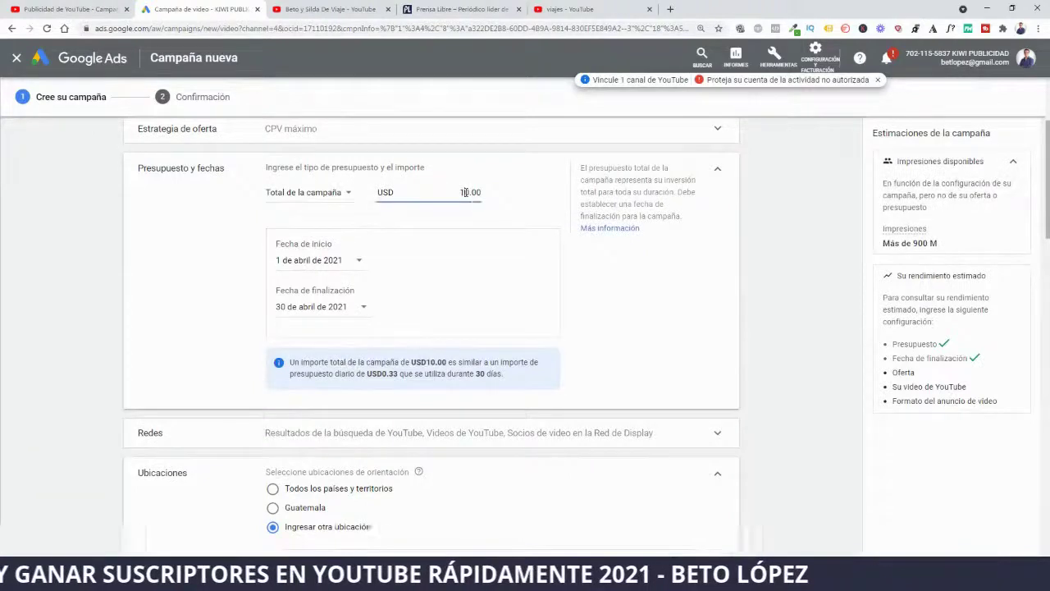
- Raise the total campaign budget to USD 100.00
{"action": "type", "text": "0"}
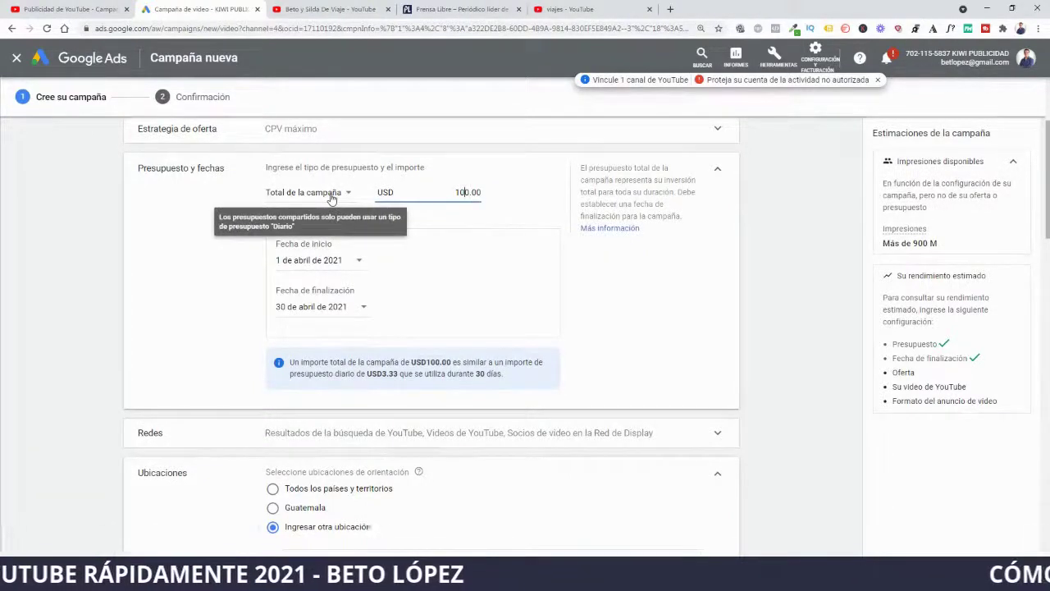
{"action": "left_click", "coordinate": [386, 373]}
{"action": "left_click", "coordinate": [748, 324]}
- Set the total campaign budget to USD 50.00
{"action": "left_click", "coordinate": [458, 194]}
{"action": "left_click_drag", "start_coordinate": [457, 192], "coordinate": [469, 192]}
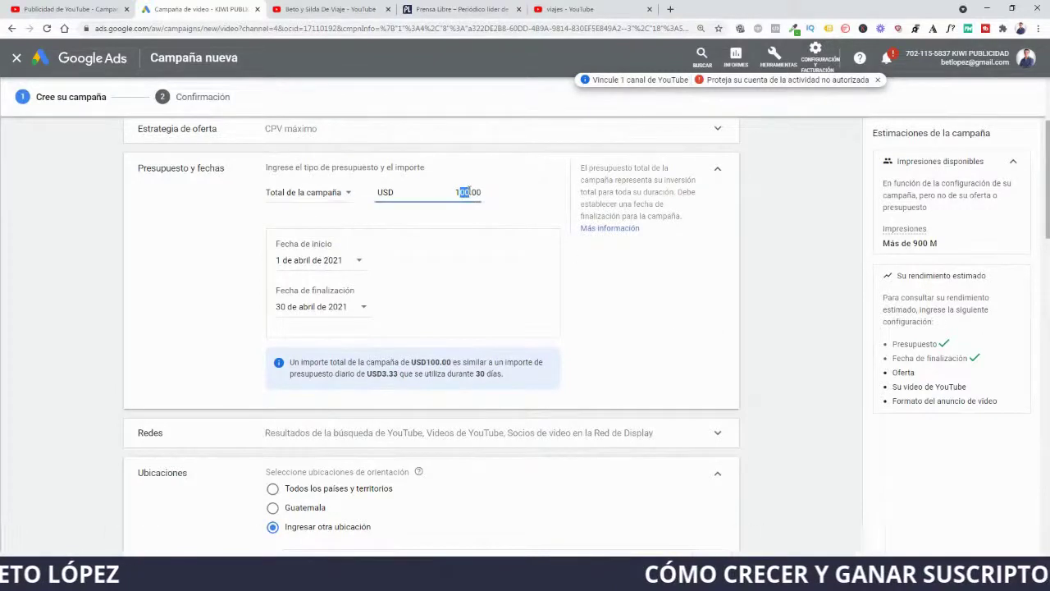
{"action": "type", "text": "50"}
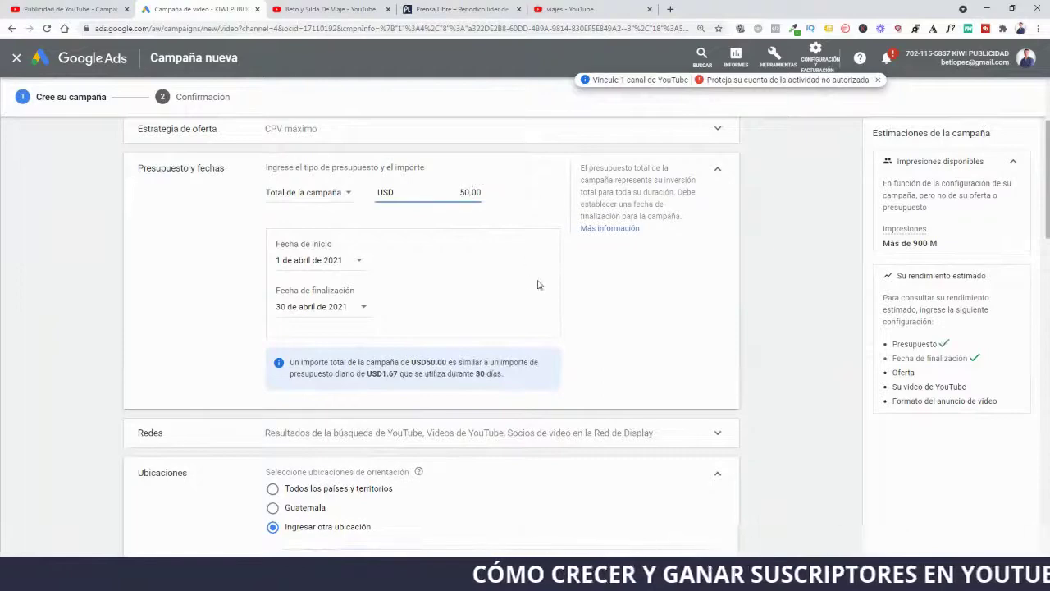
{"action": "left_click", "coordinate": [765, 289]}
{"action": "scroll", "coordinate": [760, 357], "scroll_direction": "down", "scroll_amount": 3}
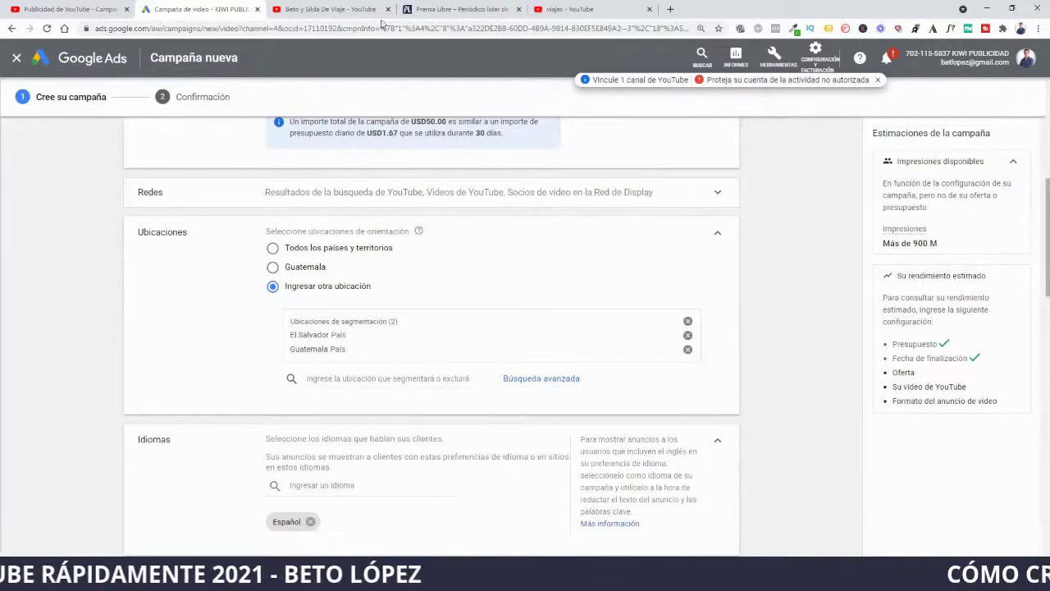
- Switch to YouTube, open the travel channel's Analytics in YouTube Studio and review the overview for the past 28 days
{"action": "left_click", "coordinate": [328, 9]}
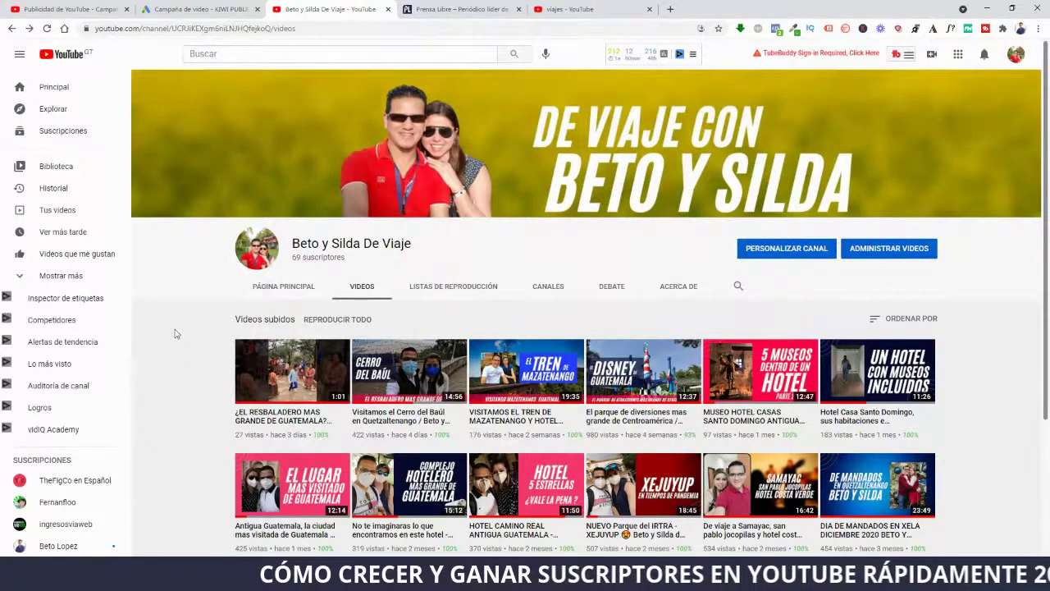
{"action": "left_click", "coordinate": [1016, 57]}
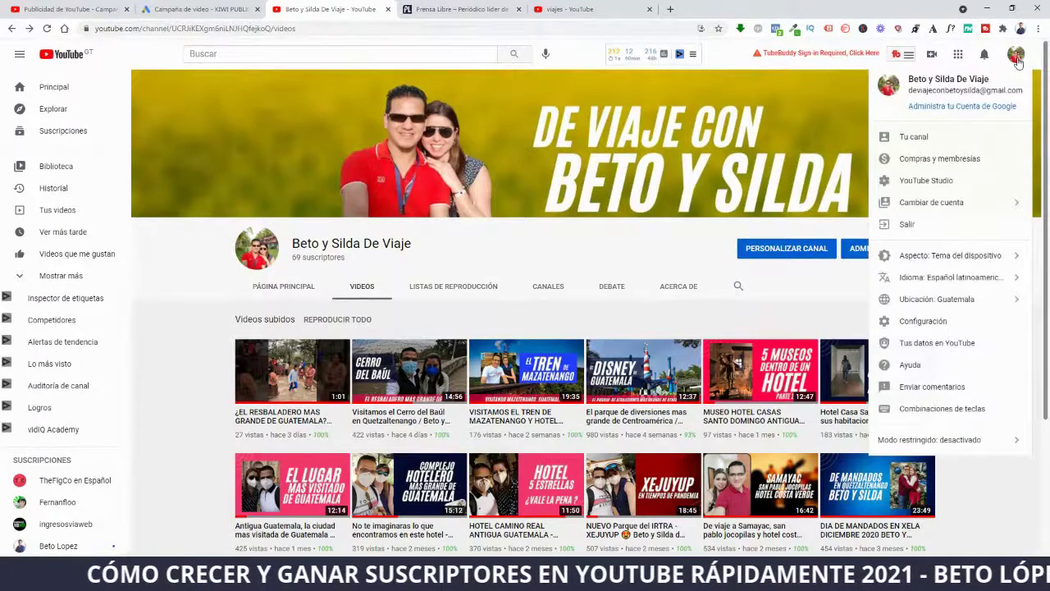
{"action": "left_click", "coordinate": [935, 181]}
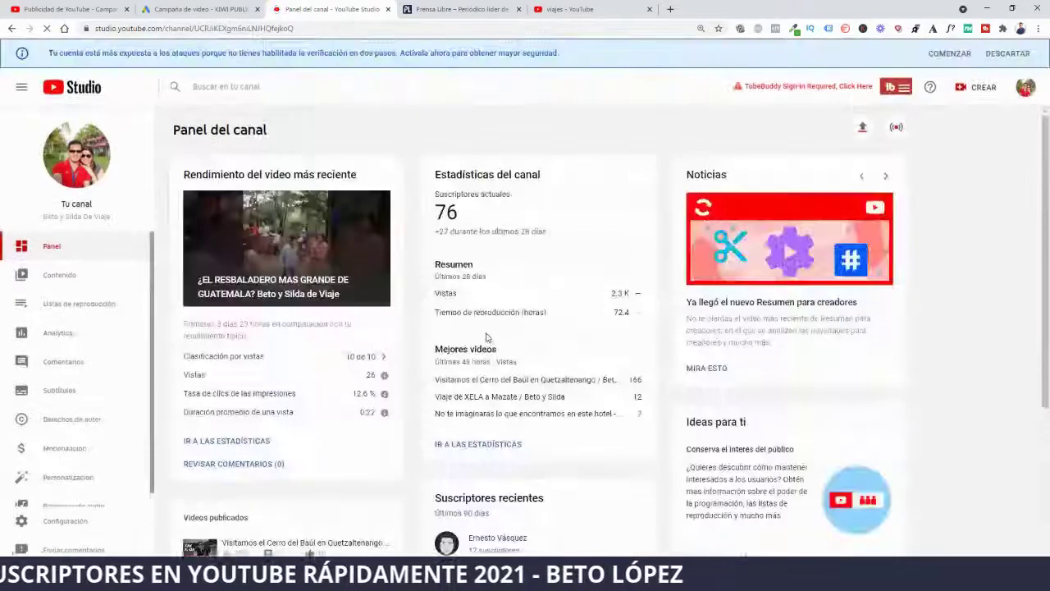
{"action": "left_click", "coordinate": [91, 338]}
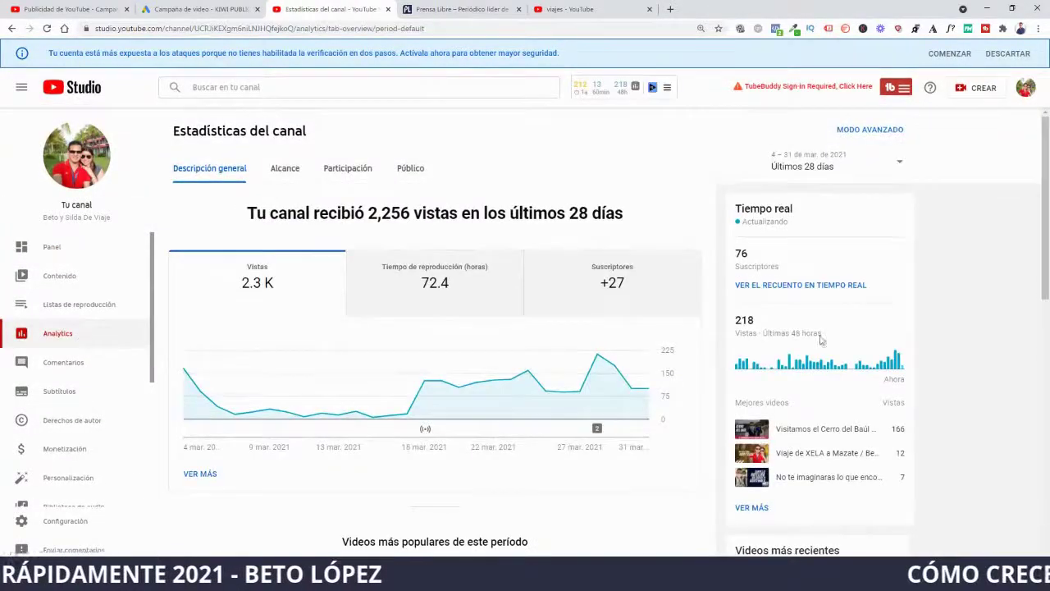
{"action": "scroll", "coordinate": [948, 359], "scroll_direction": "down", "scroll_amount": 1}
{"action": "scroll", "coordinate": [948, 359], "scroll_direction": "up", "scroll_amount": 1}
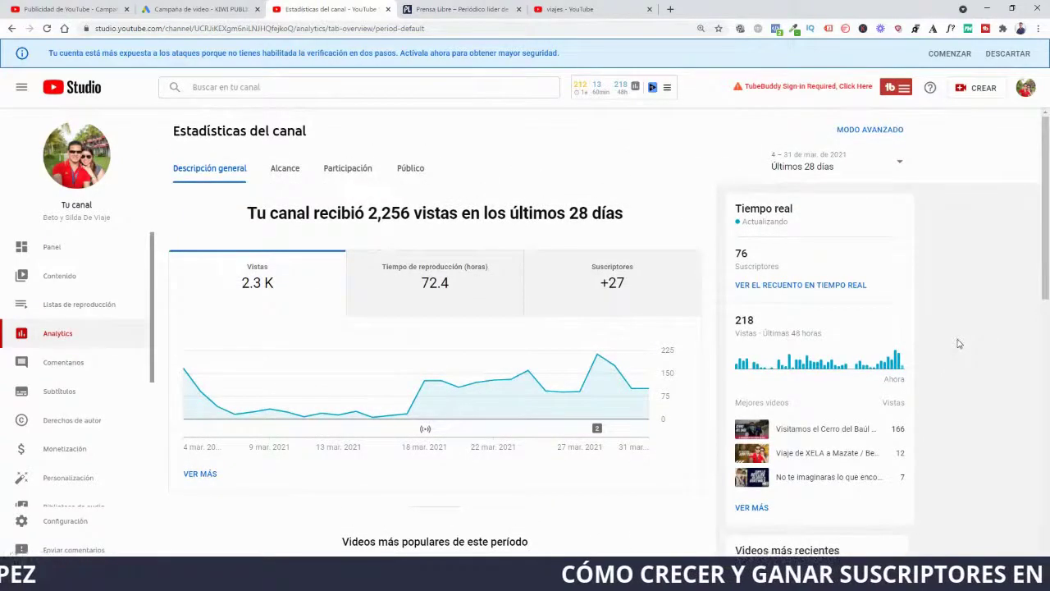
{"action": "scroll", "coordinate": [962, 343], "scroll_direction": "down", "scroll_amount": 10}
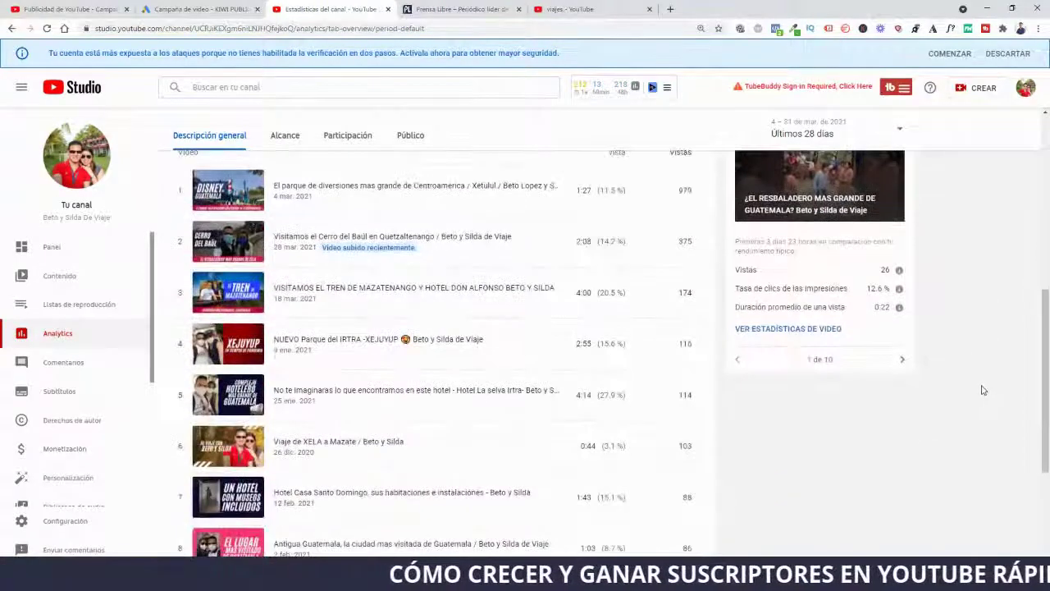
{"action": "scroll", "coordinate": [972, 396], "scroll_direction": "up", "scroll_amount": 10}
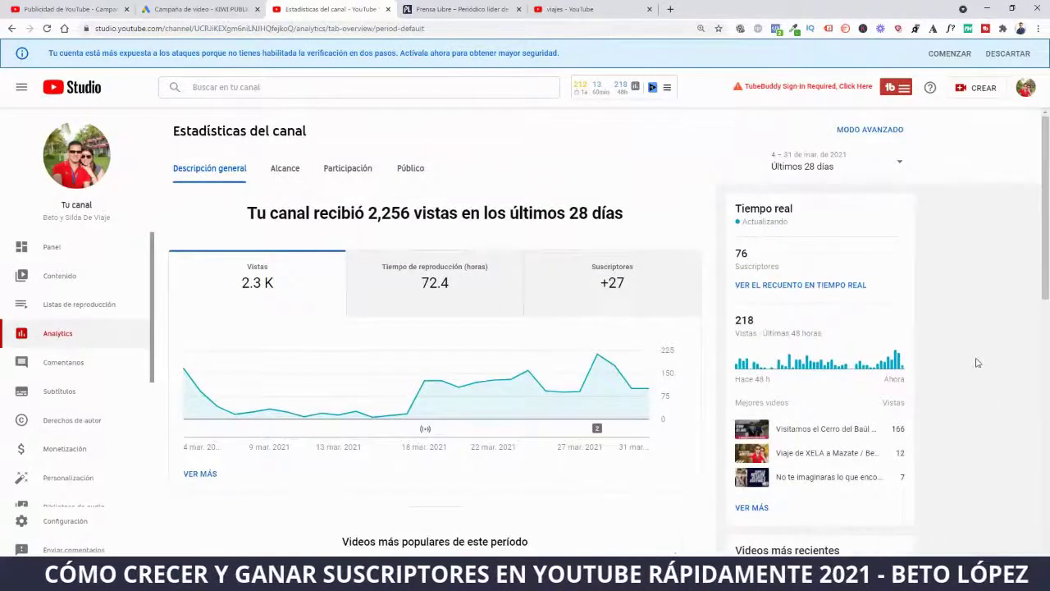
- Examine the channel's Alcance statistics, including traffic source types, external sites, suggested videos and YouTube search terms
{"action": "left_click", "coordinate": [287, 170]}
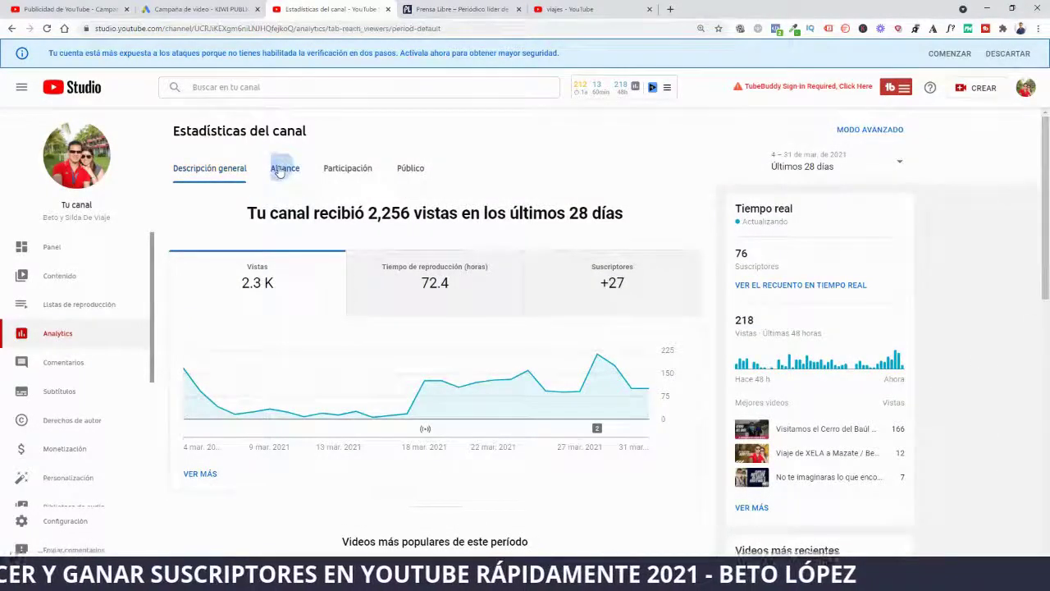
{"action": "scroll", "coordinate": [940, 411], "scroll_direction": "down", "scroll_amount": 5}
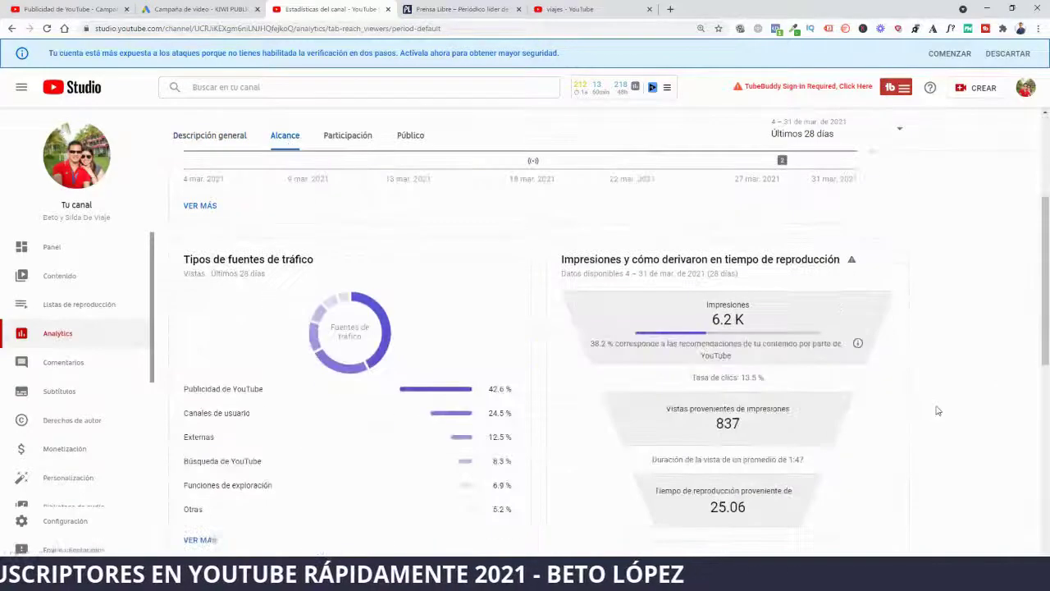
{"action": "scroll", "coordinate": [944, 413], "scroll_direction": "down", "scroll_amount": 5}
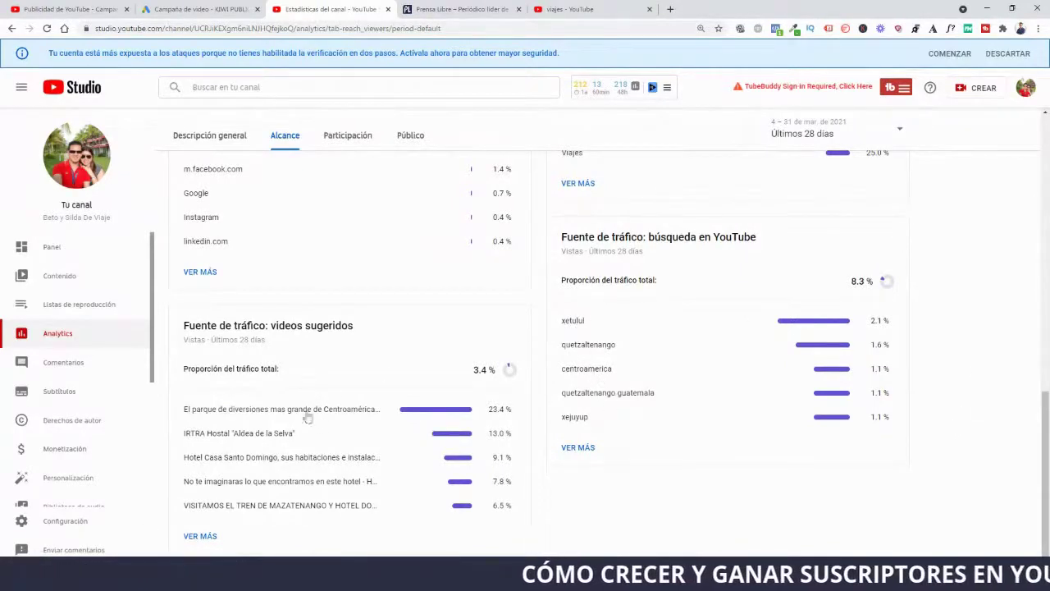
{"action": "scroll", "coordinate": [357, 475], "scroll_direction": "up", "scroll_amount": 3}
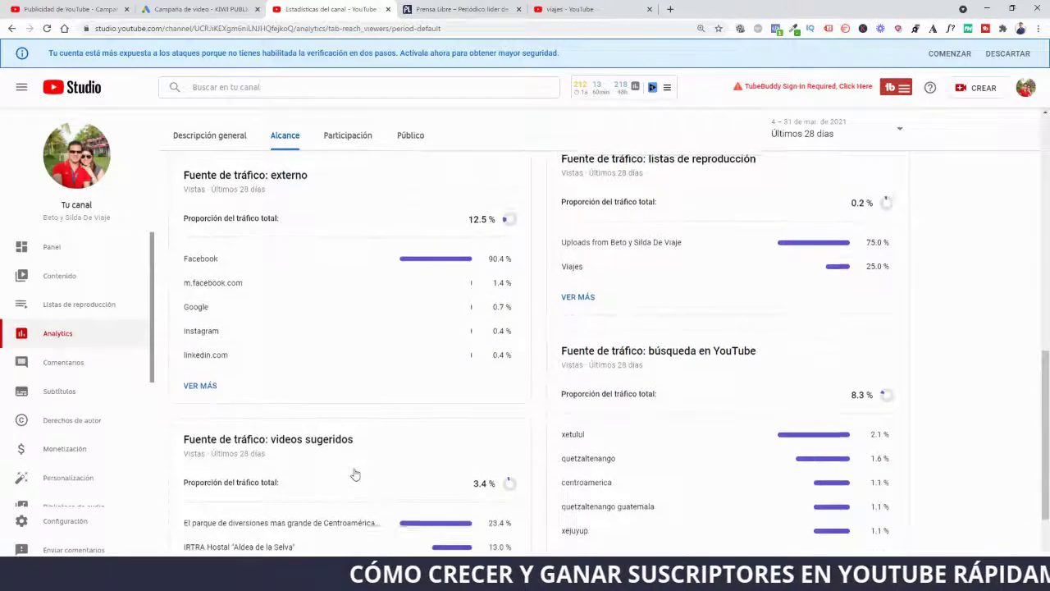
{"action": "scroll", "coordinate": [379, 475], "scroll_direction": "up", "scroll_amount": 4}
{"action": "scroll", "coordinate": [383, 475], "scroll_direction": "down", "scroll_amount": 3}
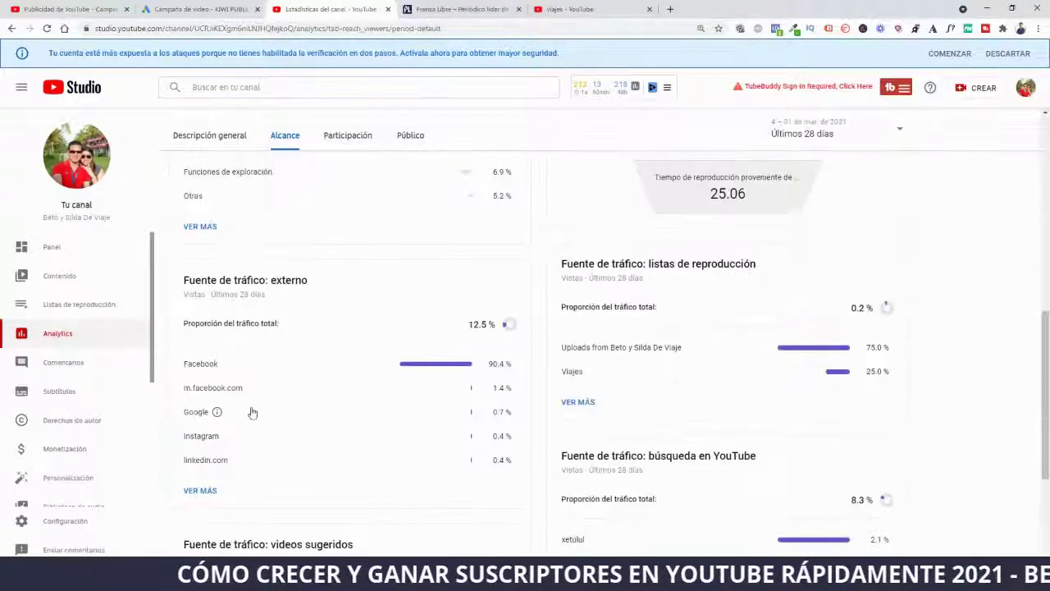
{"action": "scroll", "coordinate": [344, 329], "scroll_direction": "up", "scroll_amount": 10}
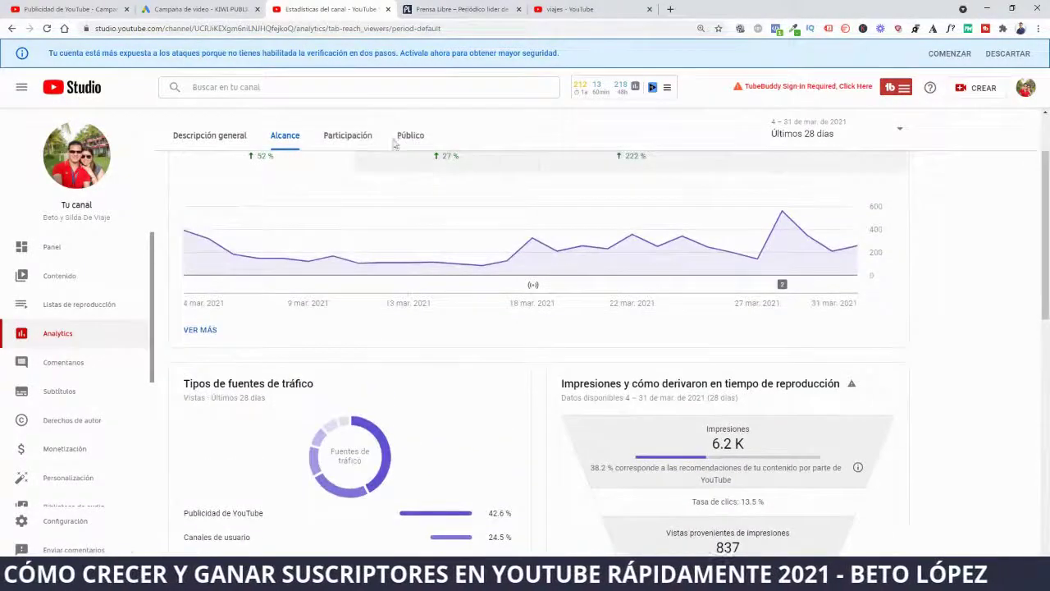
- Examine the channel's Público statistics for subscriber watch time, age and gender, and main geographic areas
{"action": "left_click", "coordinate": [408, 135]}
{"action": "scroll", "coordinate": [969, 414], "scroll_direction": "down", "scroll_amount": 4}
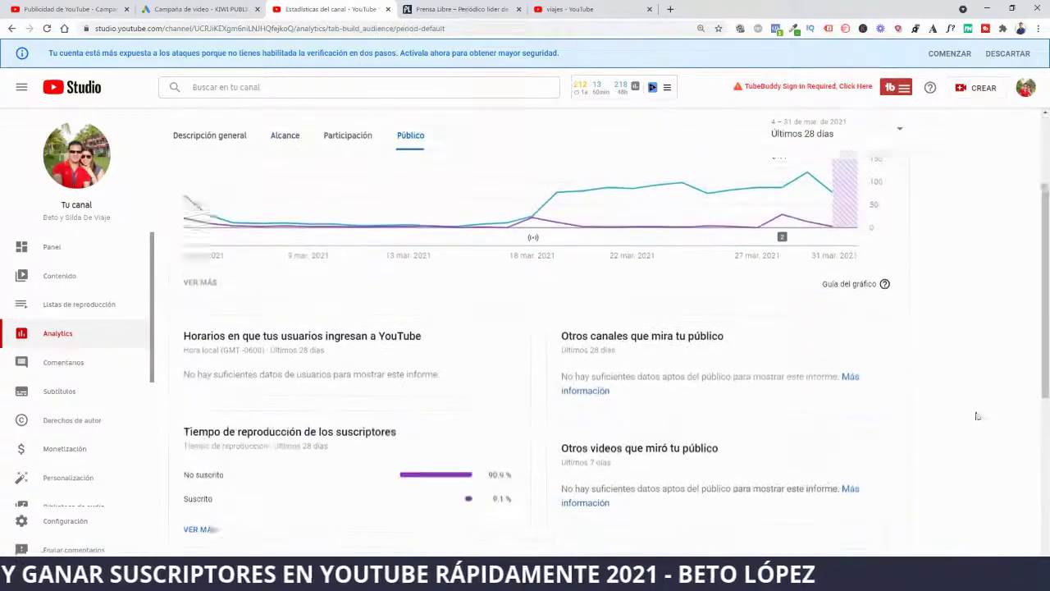
{"action": "scroll", "coordinate": [986, 417], "scroll_direction": "down", "scroll_amount": 3}
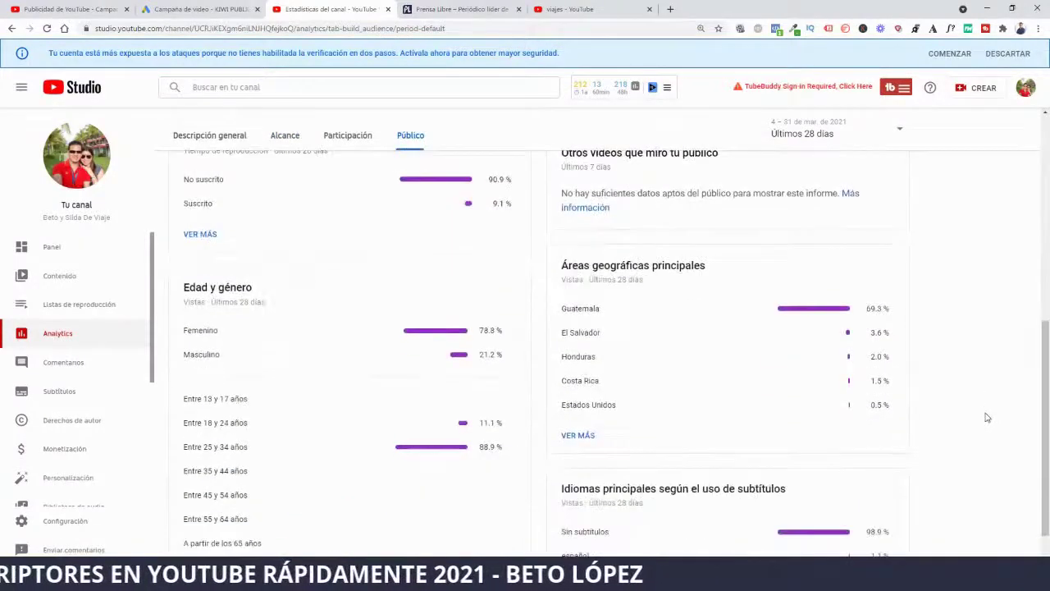
{"action": "scroll", "coordinate": [984, 412], "scroll_direction": "up", "scroll_amount": 1}
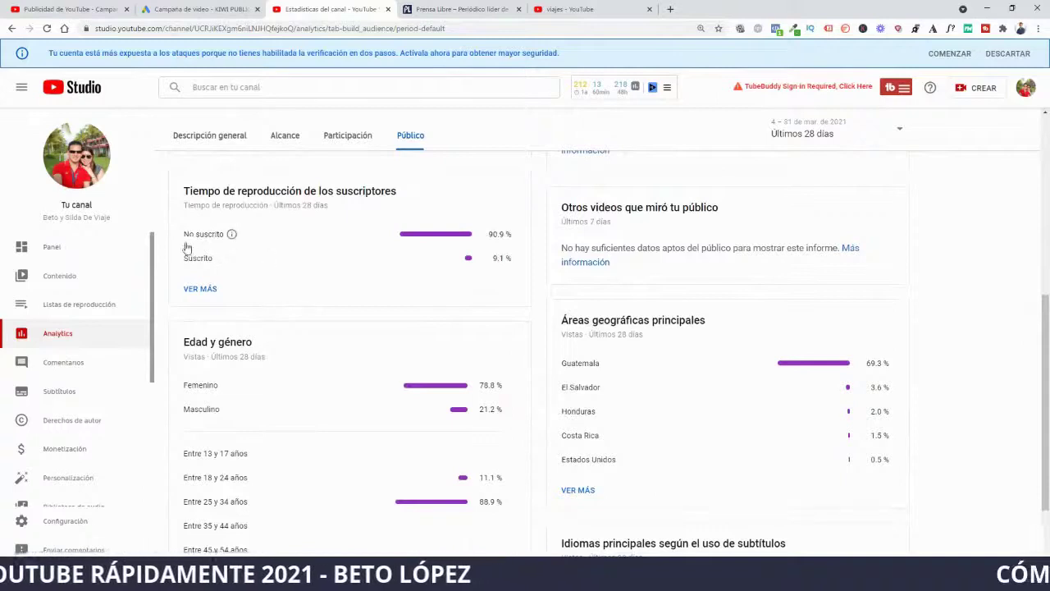
{"action": "left_click_drag", "start_coordinate": [181, 239], "coordinate": [518, 244]}
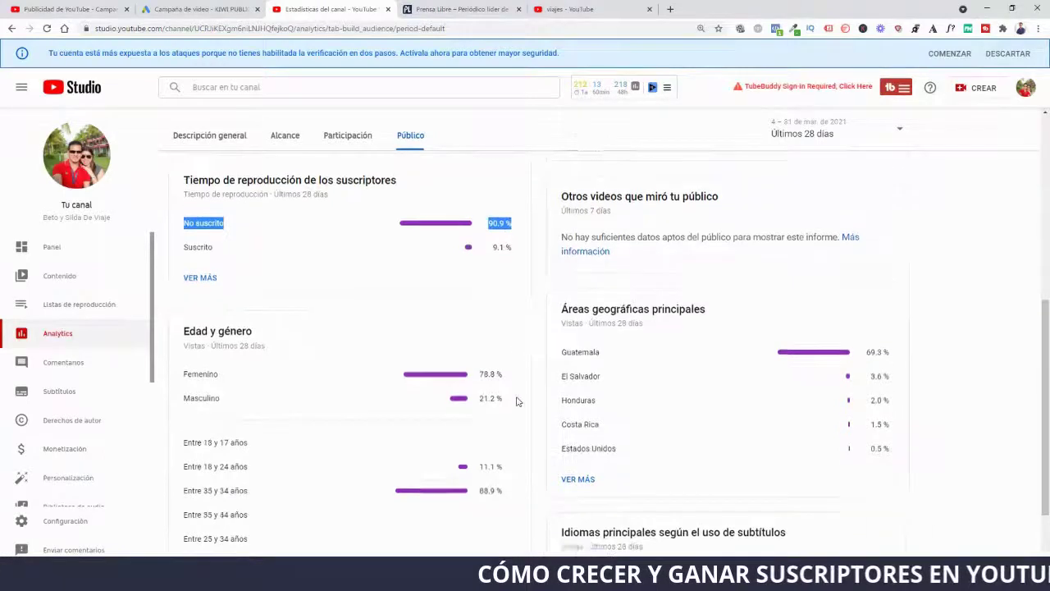
{"action": "scroll", "coordinate": [525, 389], "scroll_direction": "down", "scroll_amount": 2}
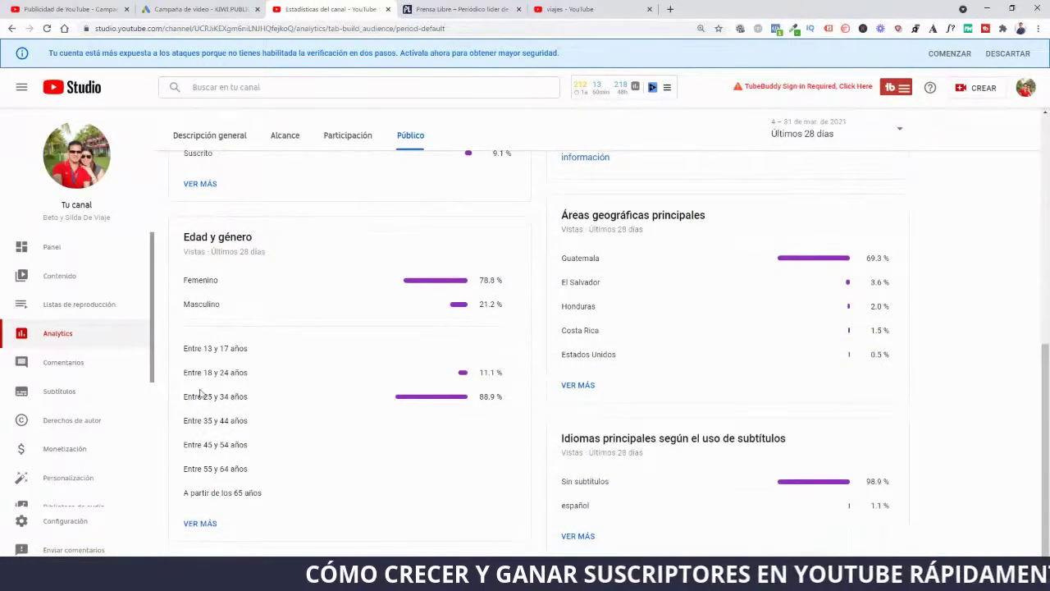
- Compare the dominant age range, the female viewer share and the top countries in the channel's audience statistics
{"action": "left_click_drag", "start_coordinate": [248, 399], "coordinate": [195, 401]}
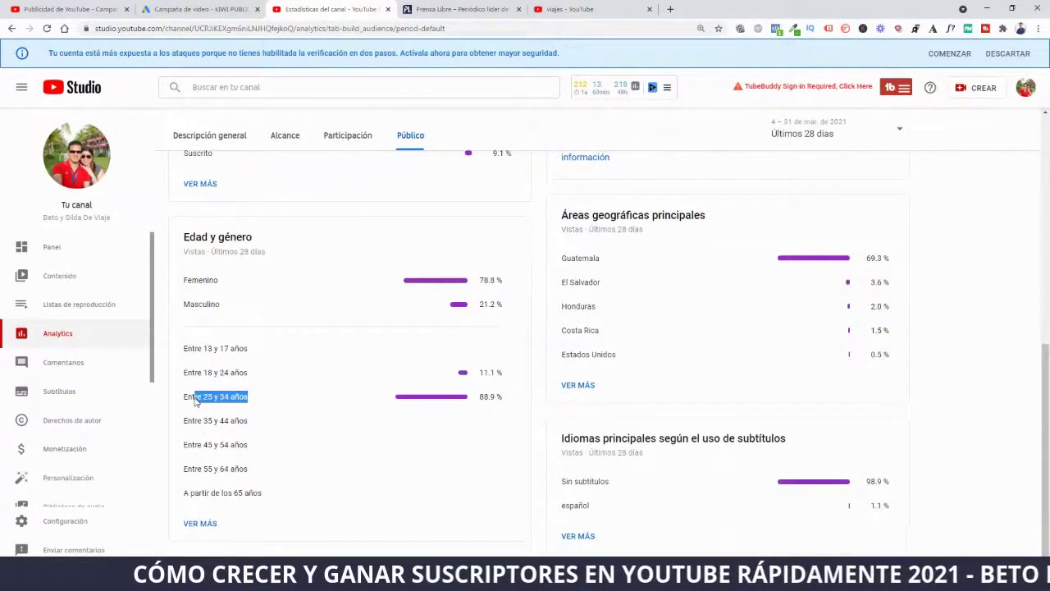
{"action": "left_click", "coordinate": [227, 285]}
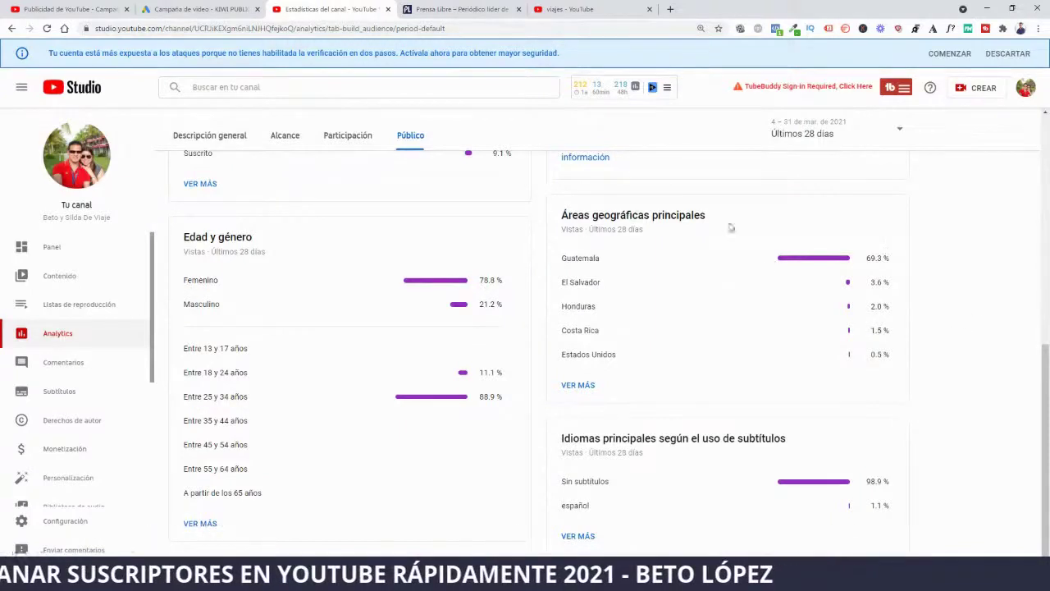
{"action": "left_click_drag", "start_coordinate": [561, 256], "coordinate": [939, 370]}
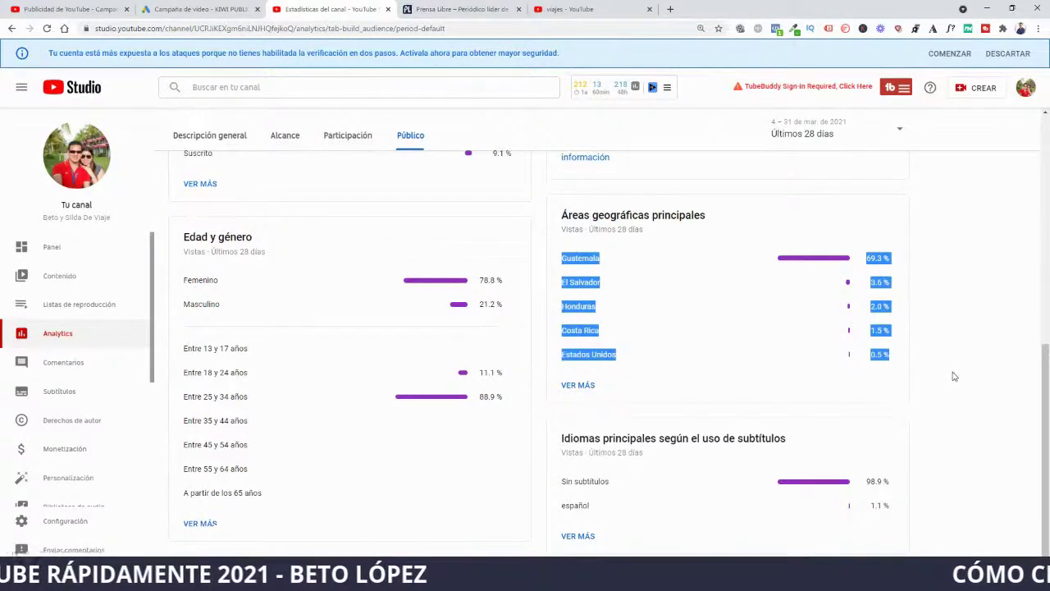
{"action": "left_click", "coordinate": [947, 371]}
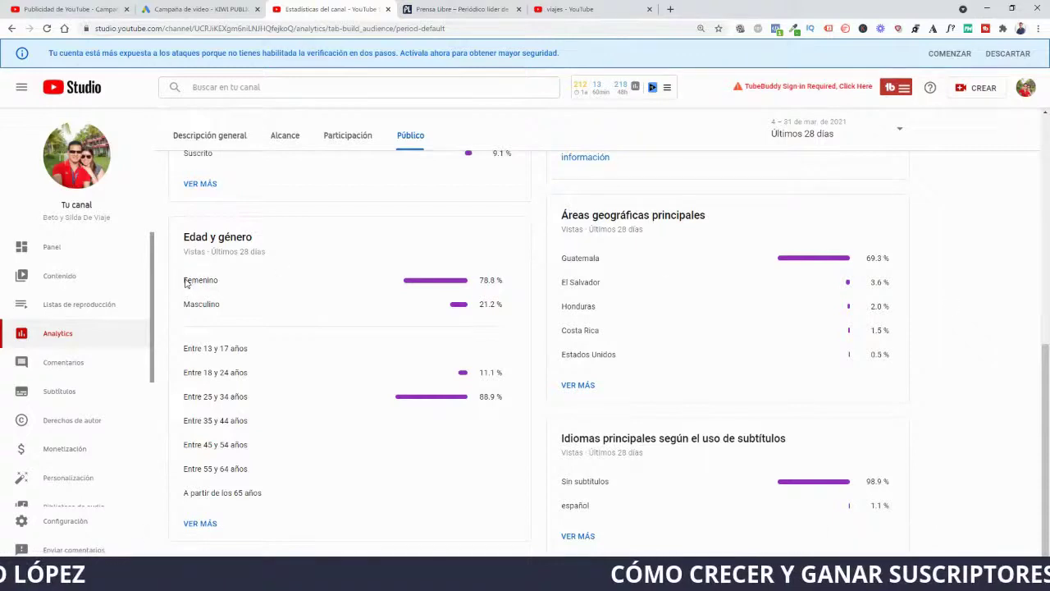
{"action": "left_click_drag", "start_coordinate": [479, 281], "coordinate": [504, 285]}
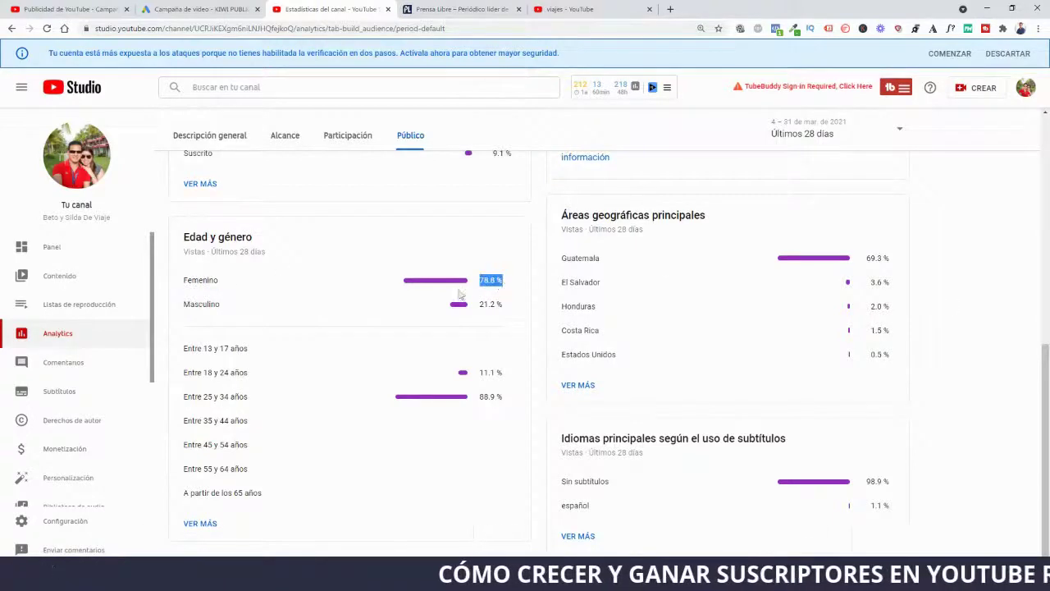
{"action": "left_click_drag", "start_coordinate": [477, 401], "coordinate": [496, 398]}
{"action": "left_click_drag", "start_coordinate": [563, 258], "coordinate": [897, 299]}
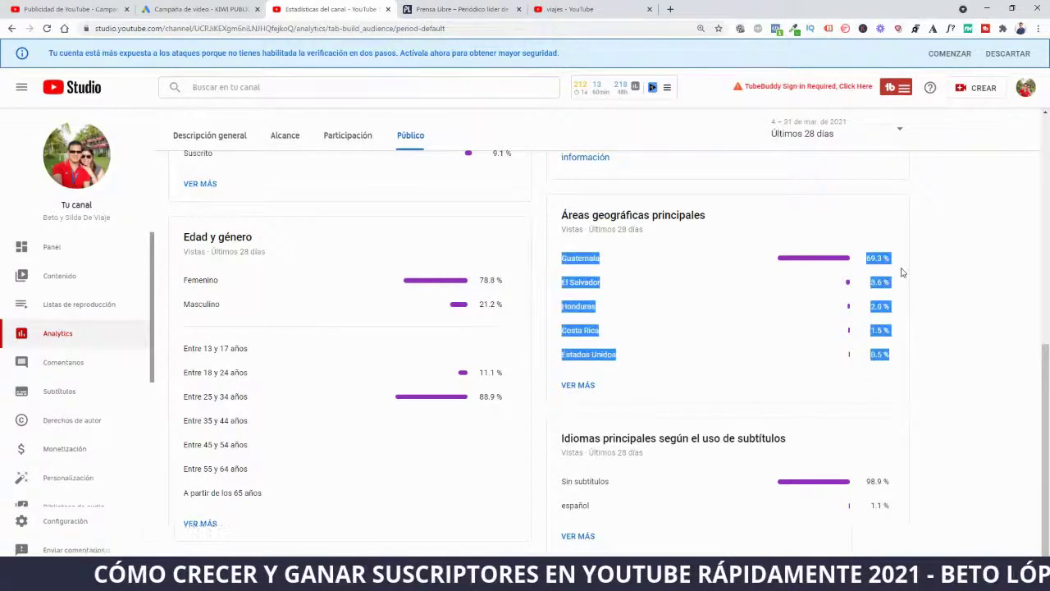
{"action": "left_click", "coordinate": [948, 300]}
- Switch back to the Google Ads campaign and review its target locations and available impressions
{"action": "left_click", "coordinate": [197, 9]}
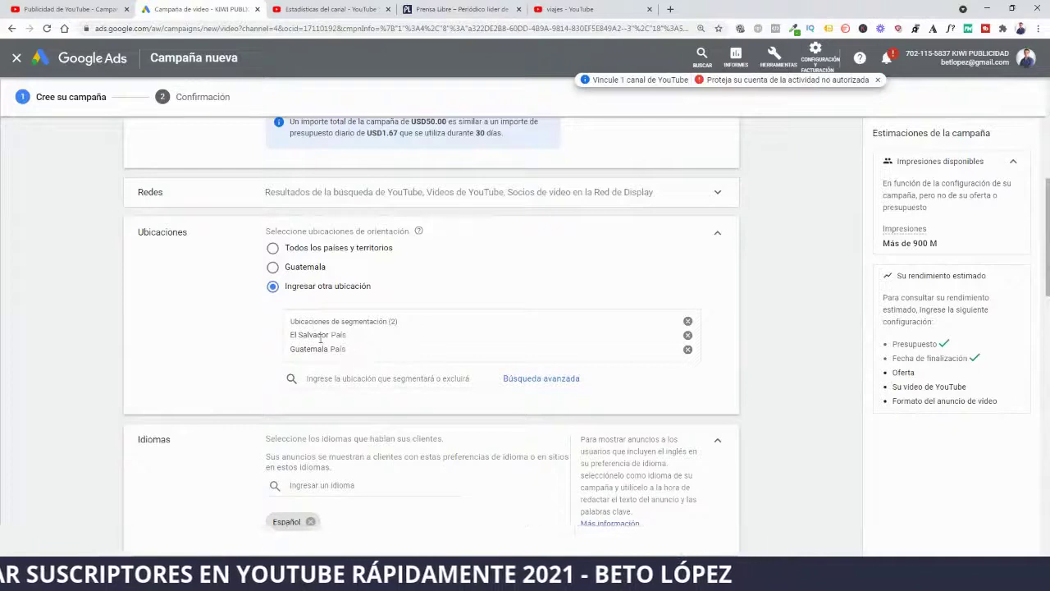
{"action": "left_click_drag", "start_coordinate": [293, 335], "coordinate": [359, 353]}
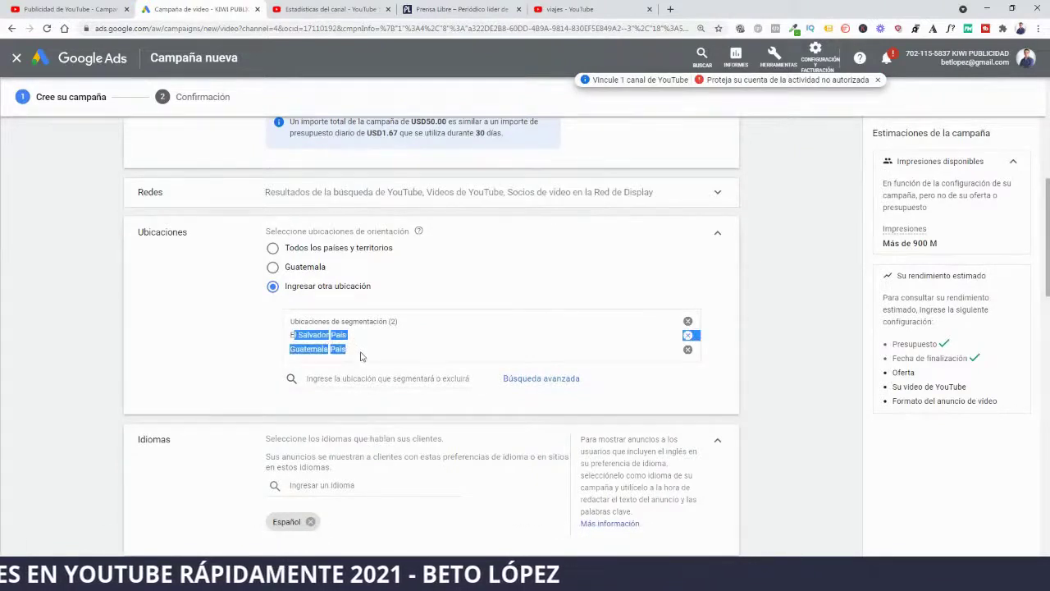
{"action": "left_click", "coordinate": [783, 376]}
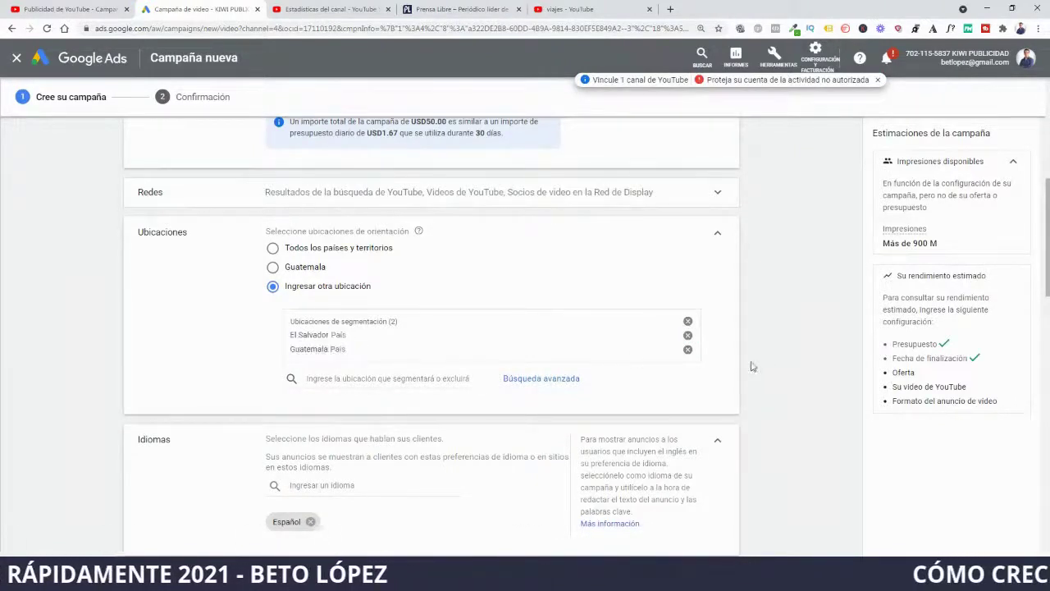
{"action": "left_click_drag", "start_coordinate": [952, 248], "coordinate": [884, 248]}
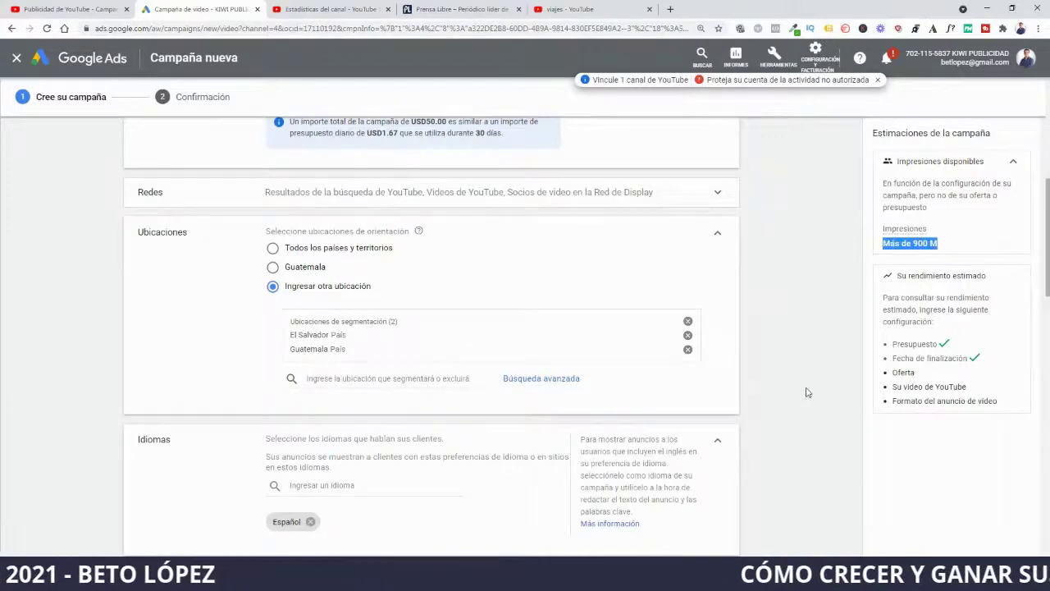
- Add Inglés to the campaign's languages alongside Español
{"action": "scroll", "coordinate": [805, 393], "scroll_direction": "down", "scroll_amount": 2}
{"action": "scroll", "coordinate": [792, 388], "scroll_direction": "down", "scroll_amount": 2}
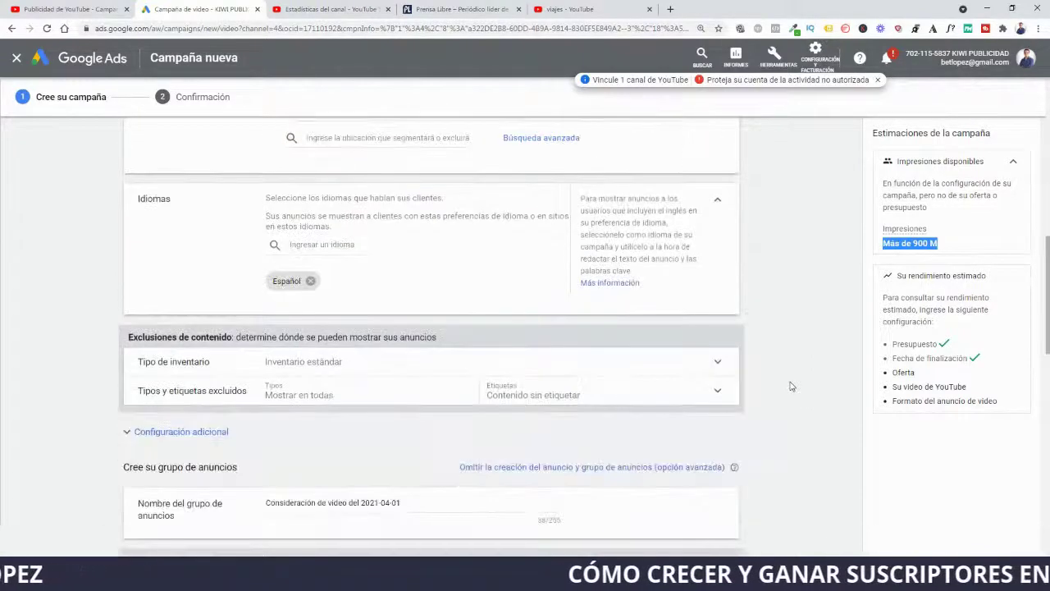
{"action": "left_click", "coordinate": [314, 243]}
{"action": "type", "text": "Ingles"}
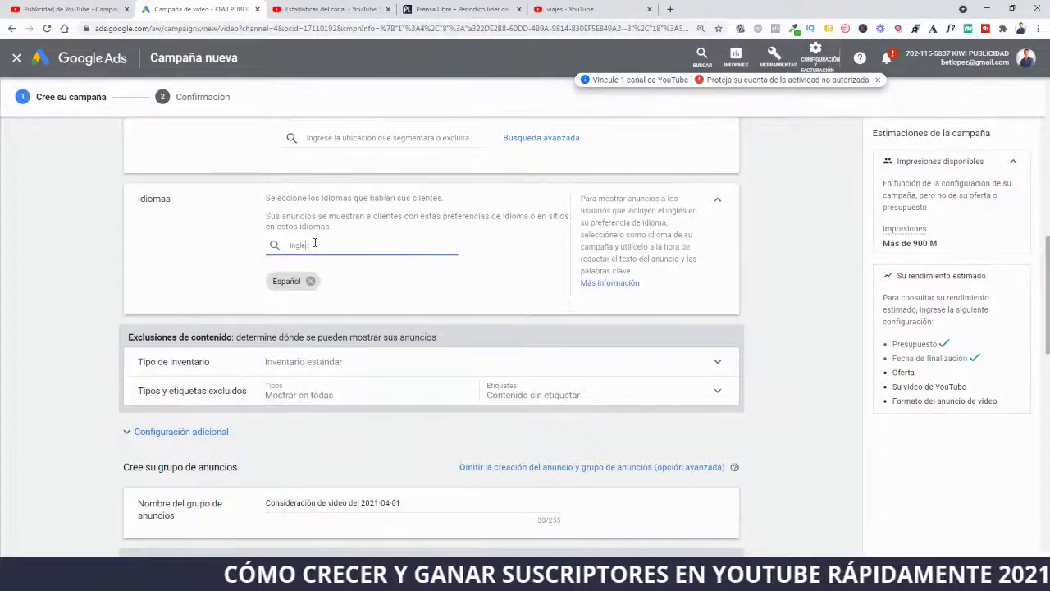
{"action": "key", "text": "BackSpace"}
{"action": "left_click", "coordinate": [320, 276]}
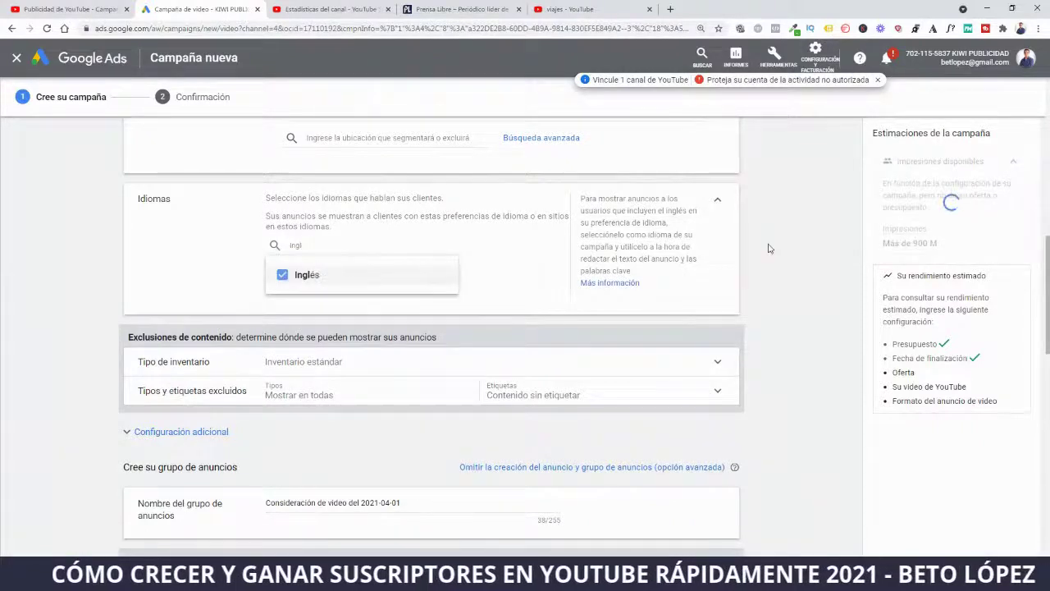
{"action": "left_click", "coordinate": [791, 276]}
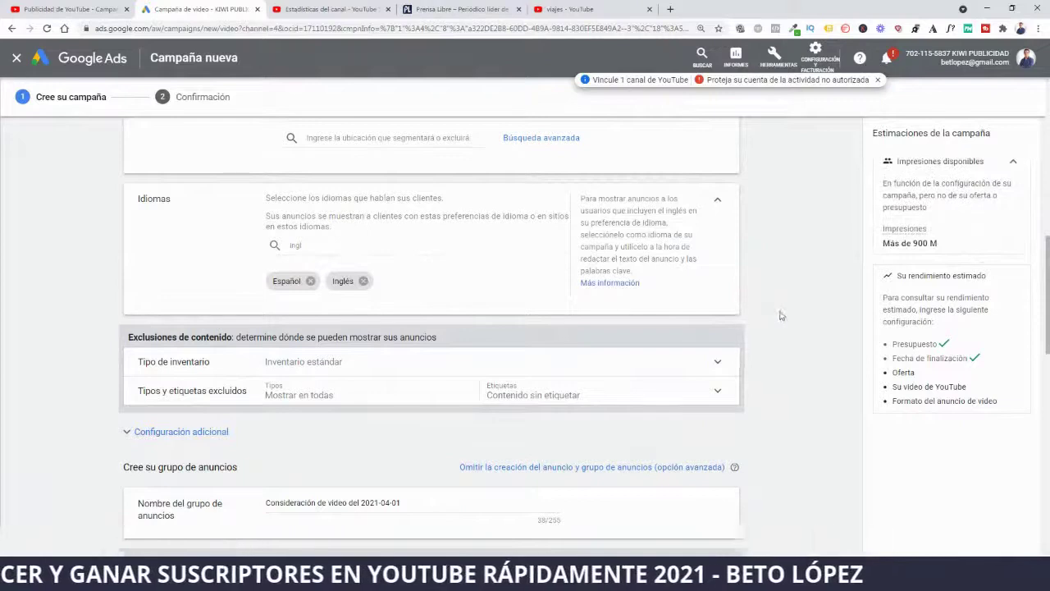
- Rename the ad group as PUBLICO
{"action": "scroll", "coordinate": [771, 330], "scroll_direction": "down", "scroll_amount": 1}
{"action": "scroll", "coordinate": [807, 313], "scroll_direction": "down", "scroll_amount": 1}
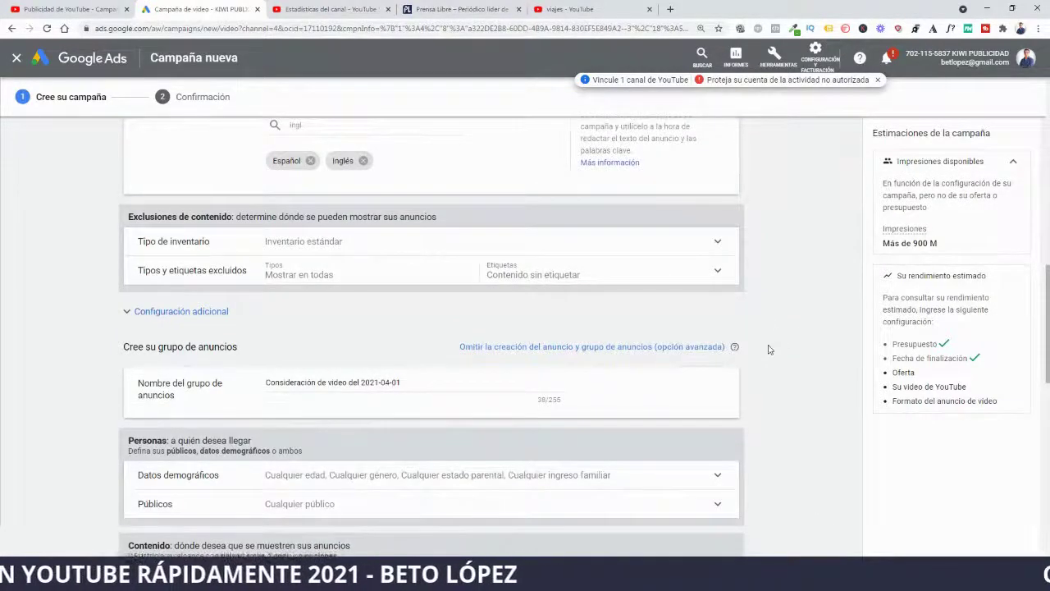
{"action": "scroll", "coordinate": [771, 348], "scroll_direction": "down", "scroll_amount": 1}
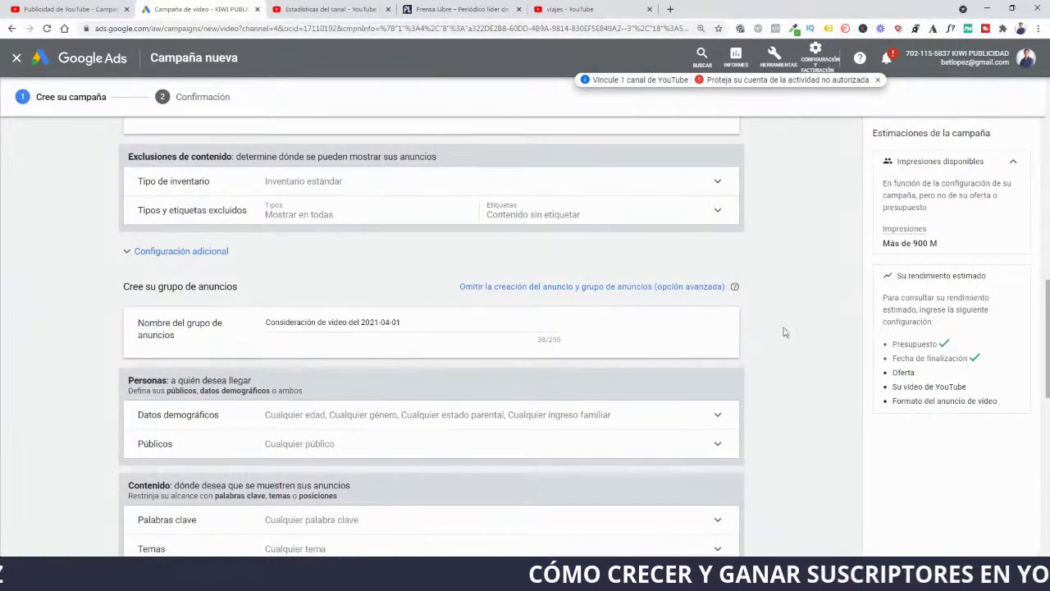
{"action": "scroll", "coordinate": [782, 332], "scroll_direction": "down", "scroll_amount": 1}
{"action": "scroll", "coordinate": [781, 320], "scroll_direction": "down", "scroll_amount": 1}
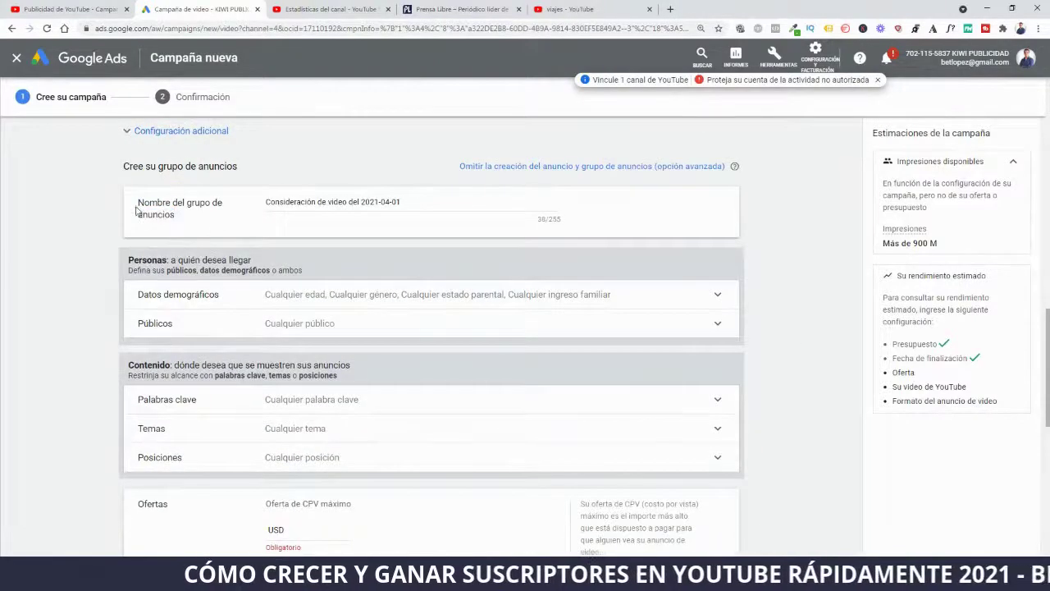
{"action": "left_click_drag", "start_coordinate": [402, 203], "coordinate": [250, 206]}
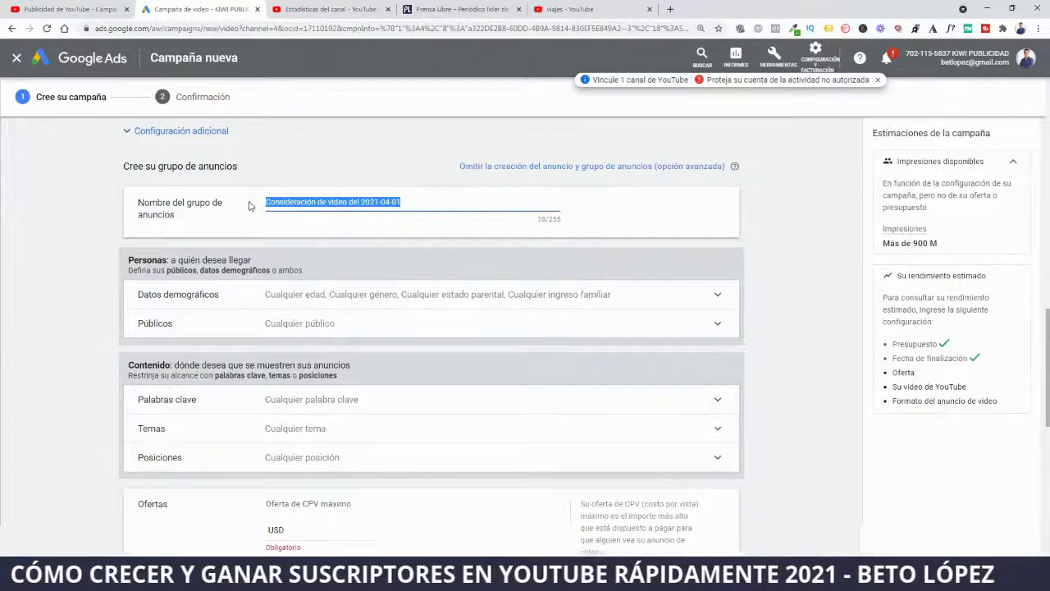
{"action": "type", "text": "PUBLICO"}
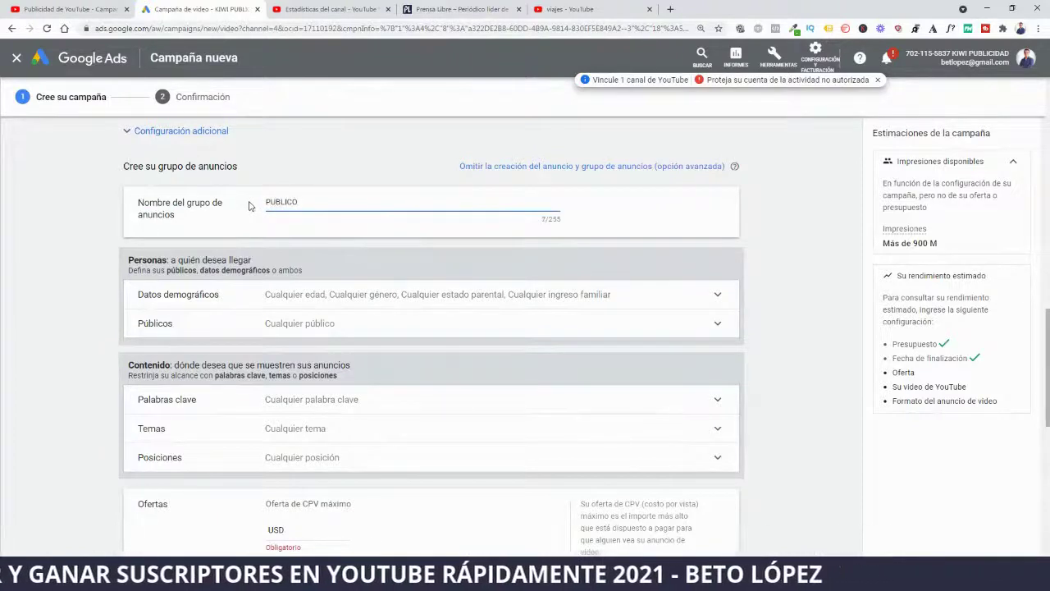
{"action": "left_click", "coordinate": [131, 328]}
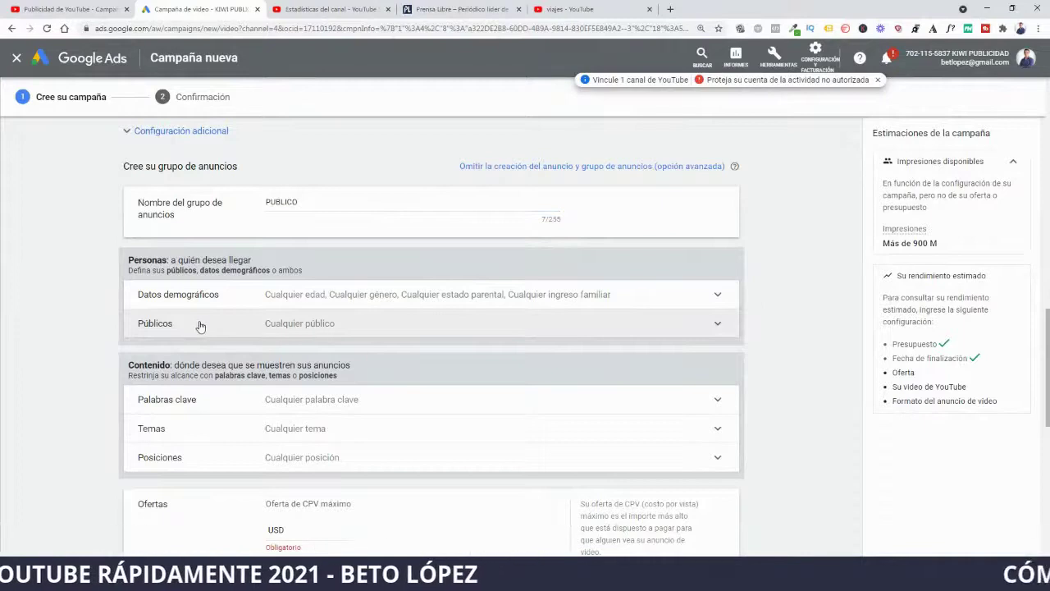
- Limit the ad group's demographics to Mujer and Hombre aged 18-24, 25-34 and 35-44, excluding unknown gender and age
{"action": "left_click", "coordinate": [150, 325]}
{"action": "left_click", "coordinate": [328, 297]}
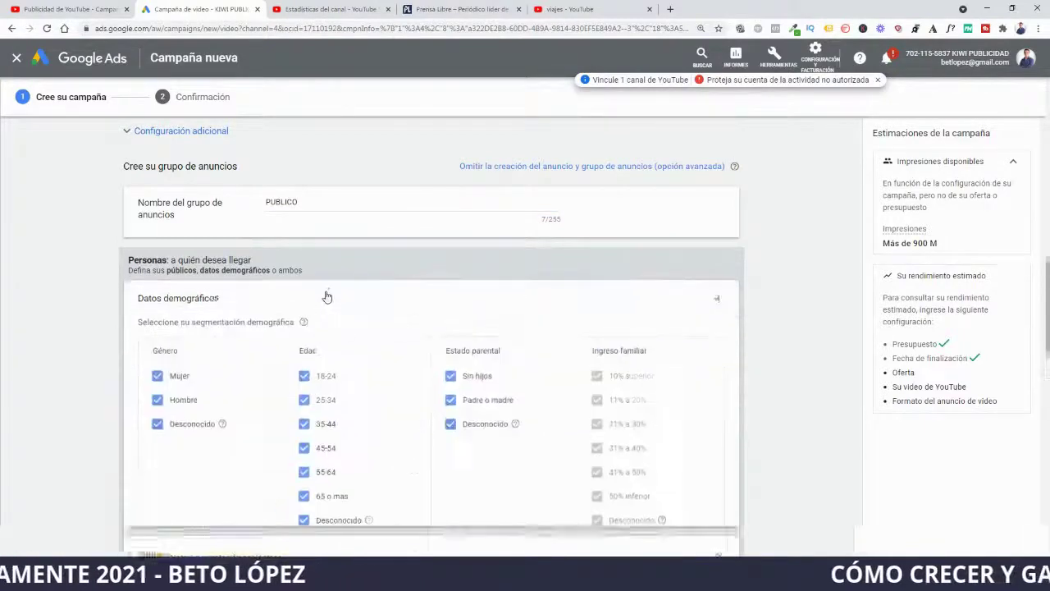
{"action": "scroll", "coordinate": [144, 386], "scroll_direction": "down", "scroll_amount": 1}
{"action": "left_click", "coordinate": [304, 466]}
{"action": "left_click", "coordinate": [304, 442]}
{"action": "left_click", "coordinate": [156, 370]}
{"action": "left_click", "coordinate": [304, 419]}
{"action": "left_click", "coordinate": [303, 394]}
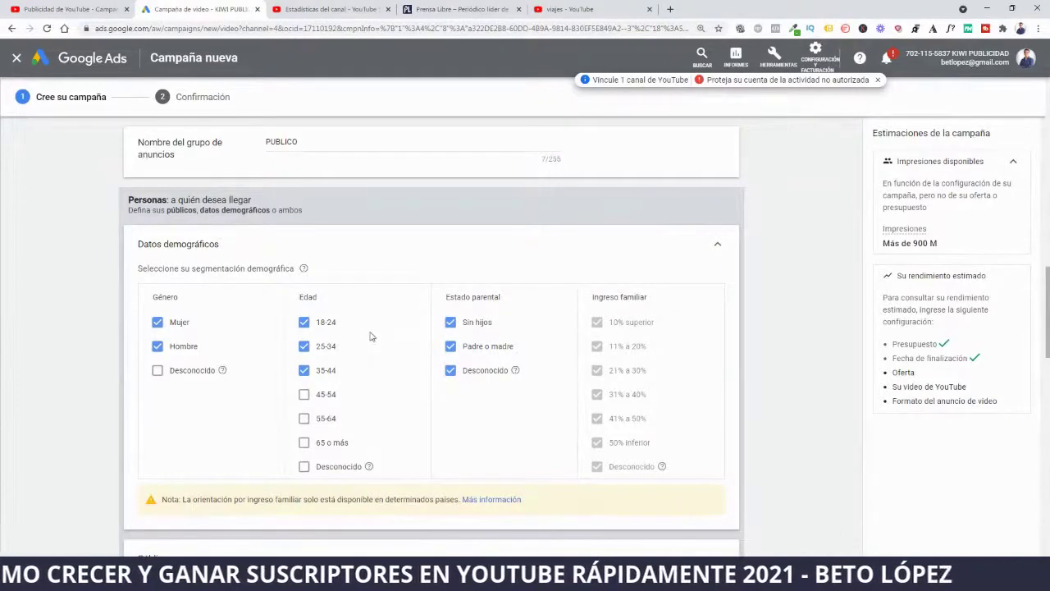
- Search audiences for VIAJES and add the affinity audiences Viajes, Fanáticos de los viajes, Viajeros de lujo, Amantes de las vacaciones en familia and Viajeros de playa
{"action": "scroll", "coordinate": [539, 412], "scroll_direction": "down", "scroll_amount": 4}
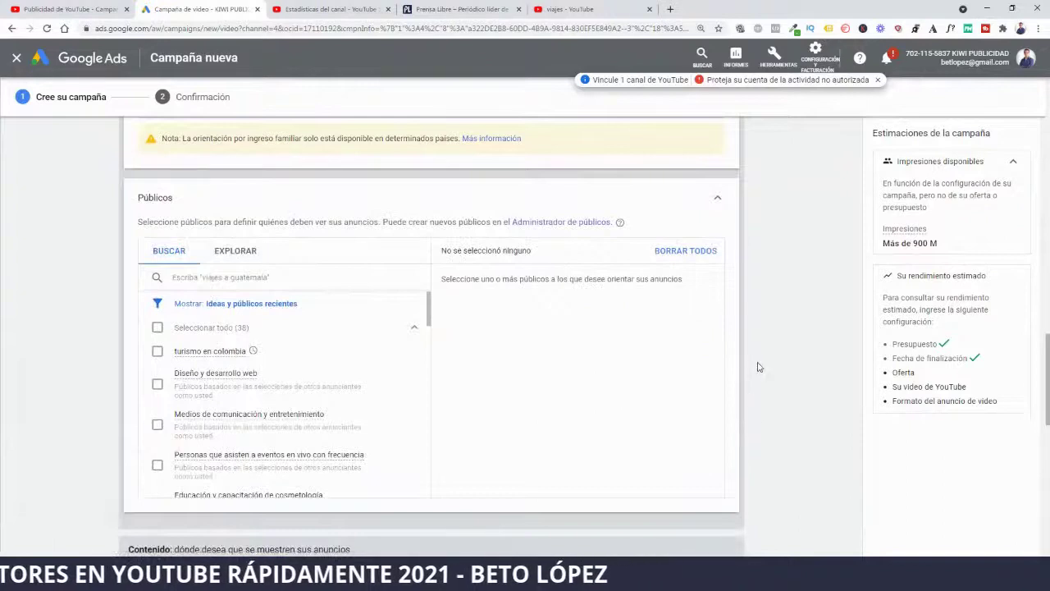
{"action": "left_click", "coordinate": [254, 280]}
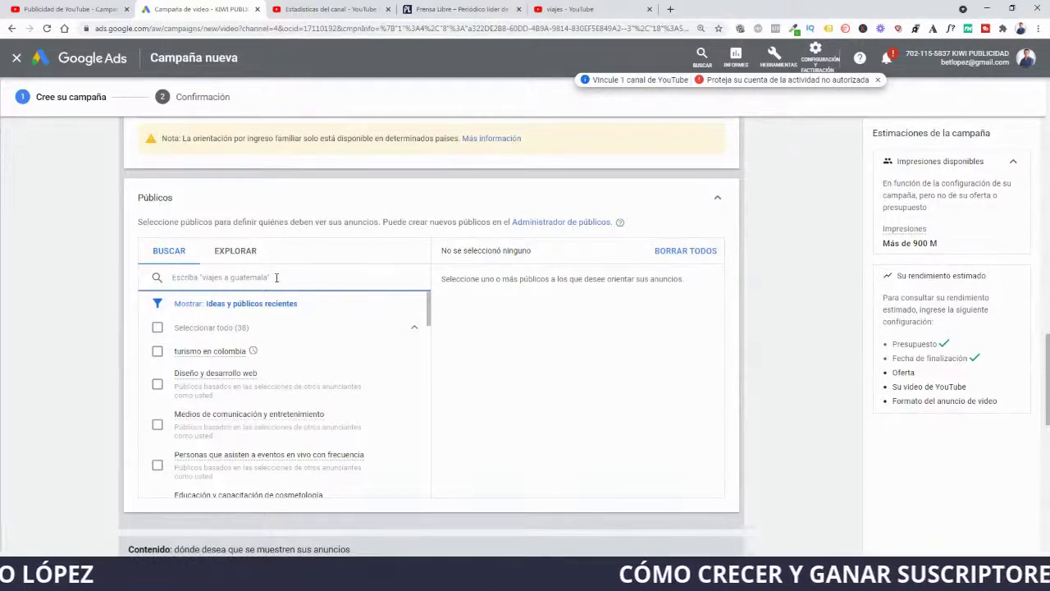
{"action": "type", "text": "VIAJES"}
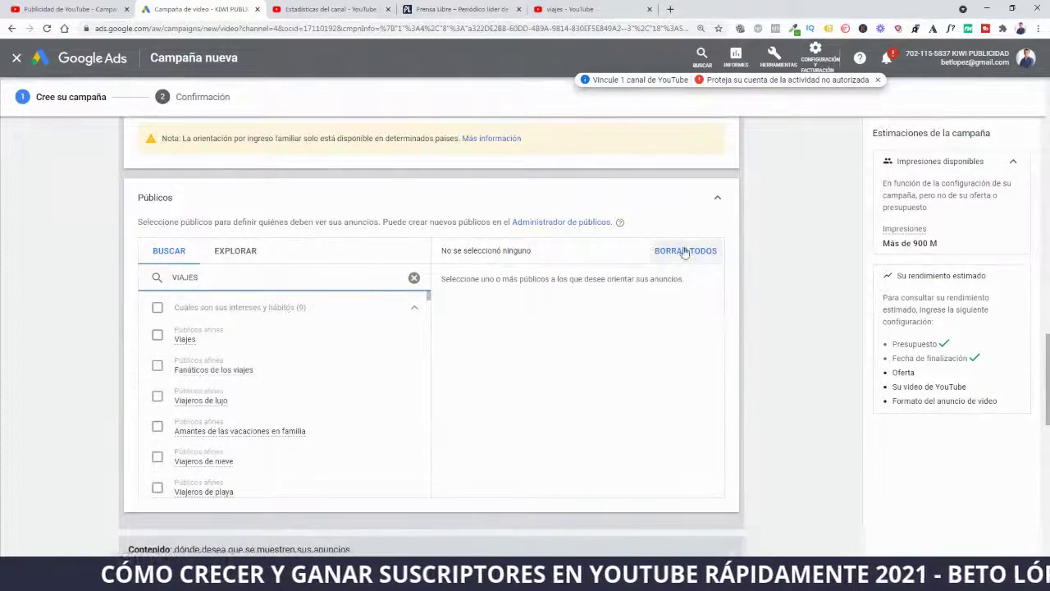
{"action": "left_click", "coordinate": [158, 336]}
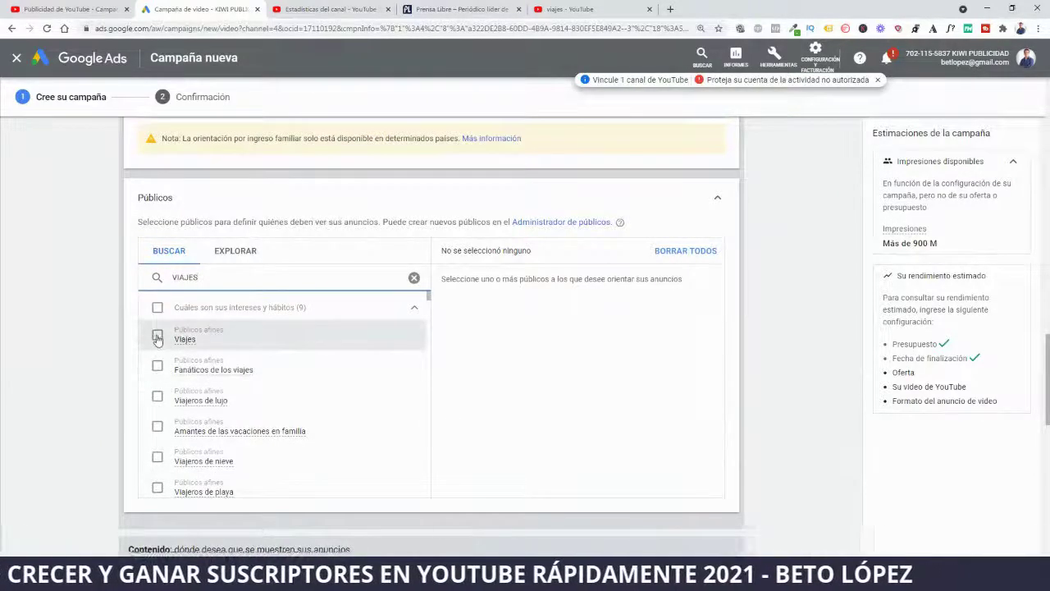
{"action": "left_click", "coordinate": [158, 366]}
{"action": "scroll", "coordinate": [160, 383], "scroll_direction": "down", "scroll_amount": 1}
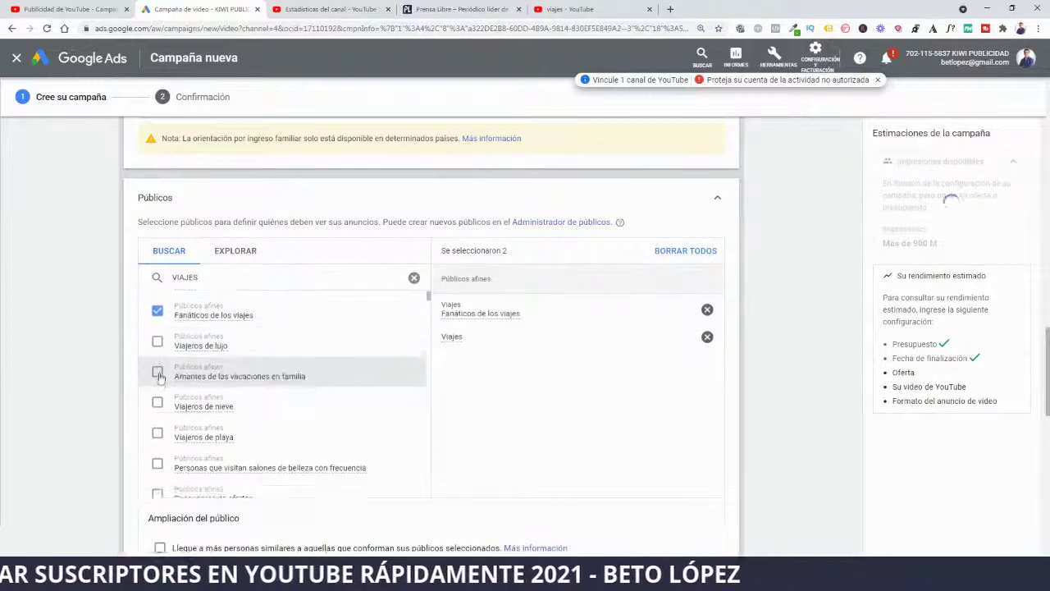
{"action": "left_click", "coordinate": [157, 343]}
{"action": "scroll", "coordinate": [160, 371], "scroll_direction": "down", "scroll_amount": 1}
{"action": "scroll", "coordinate": [158, 371], "scroll_direction": "down", "scroll_amount": 1}
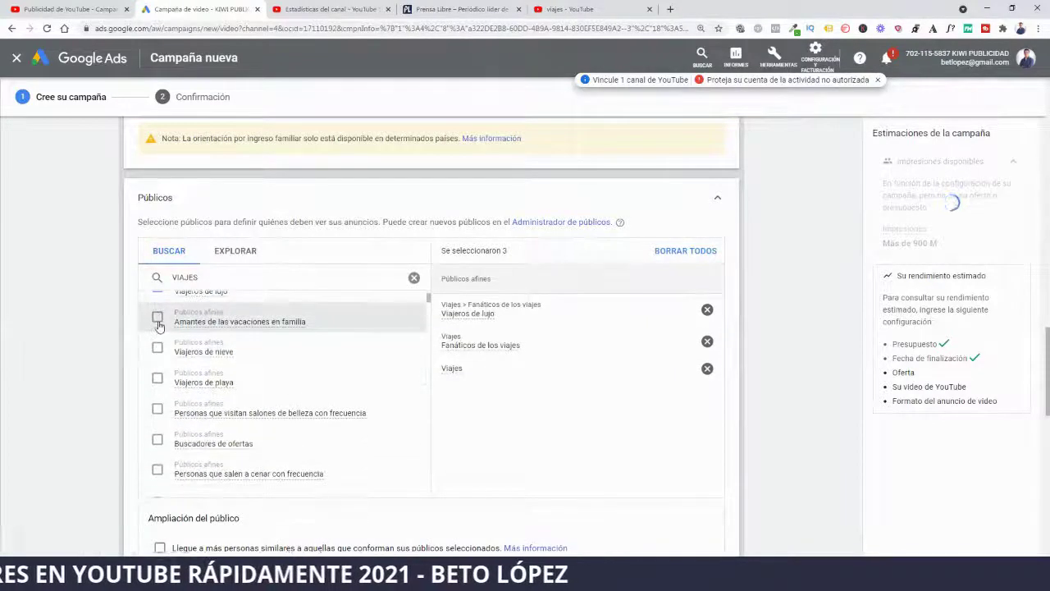
{"action": "left_click", "coordinate": [157, 321]}
{"action": "left_click", "coordinate": [156, 380]}
- Add the in-market audience Viajes and look through the remaining travel destination audiences
{"action": "scroll", "coordinate": [156, 370], "scroll_direction": "down", "scroll_amount": 2}
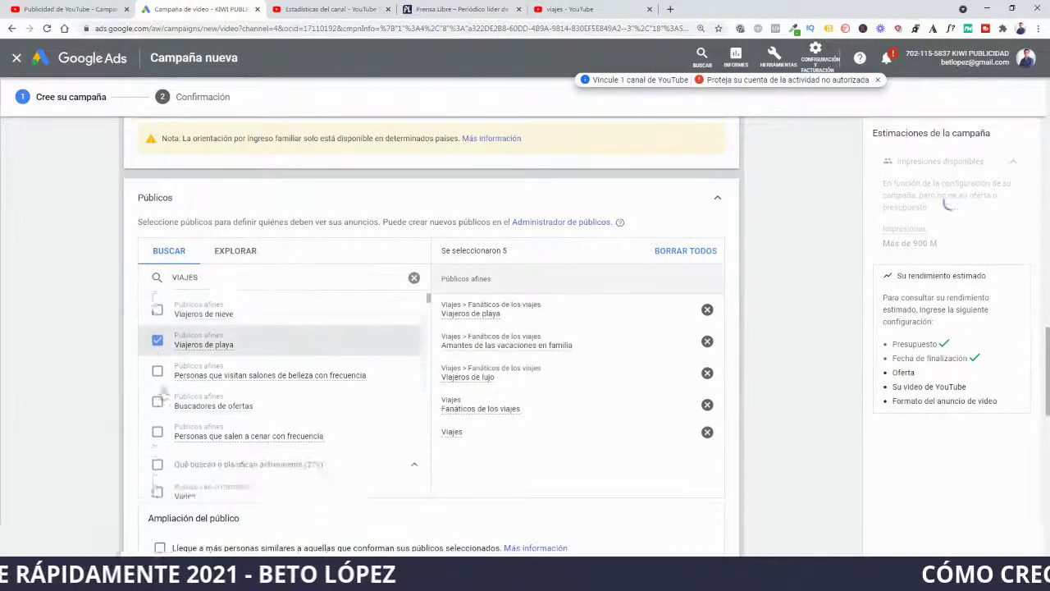
{"action": "left_click", "coordinate": [158, 478]}
{"action": "scroll", "coordinate": [157, 460], "scroll_direction": "down", "scroll_amount": 3}
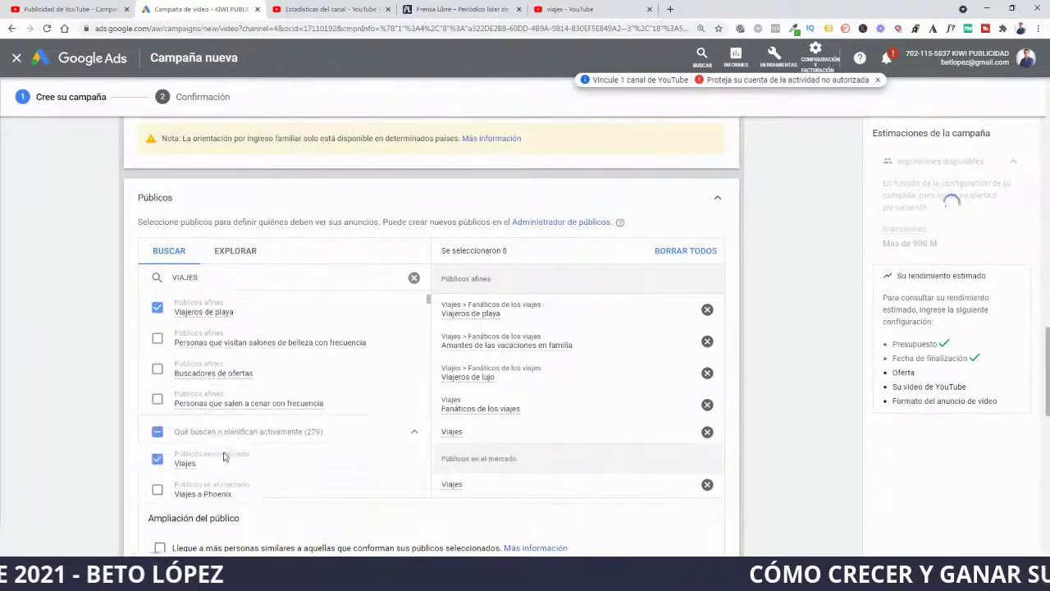
{"action": "scroll", "coordinate": [183, 435], "scroll_direction": "down", "scroll_amount": 5}
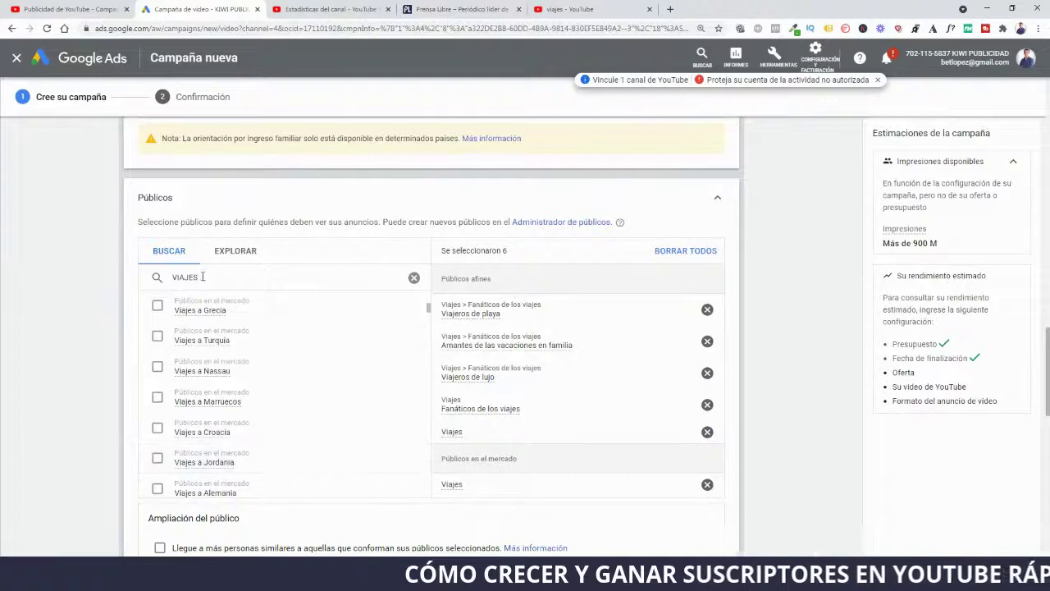
- Search audiences for turismo and add the custom intent audiences viajes turísticos and cursos de hostelería y turismo
{"action": "left_click_drag", "start_coordinate": [218, 277], "coordinate": [162, 277]}
{"action": "type", "text": "turismo"}
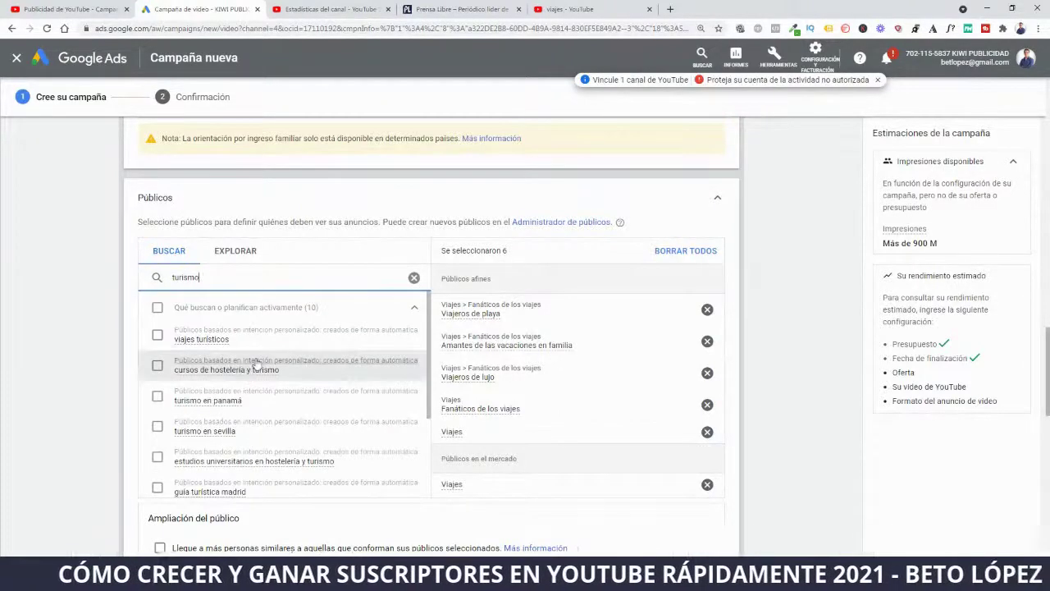
{"action": "left_click", "coordinate": [158, 336]}
{"action": "left_click", "coordinate": [158, 365]}
{"action": "scroll", "coordinate": [158, 403], "scroll_direction": "down", "scroll_amount": 3}
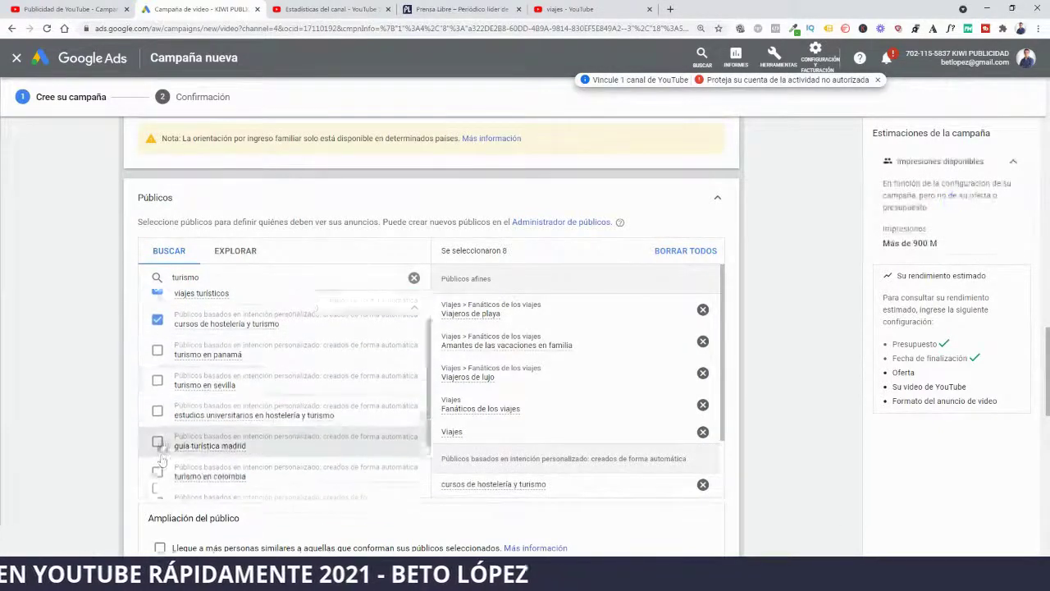
- Search audiences for hotel and add the custom intent audience Luxury Hotels
{"action": "left_click_drag", "start_coordinate": [201, 277], "coordinate": [169, 283]}
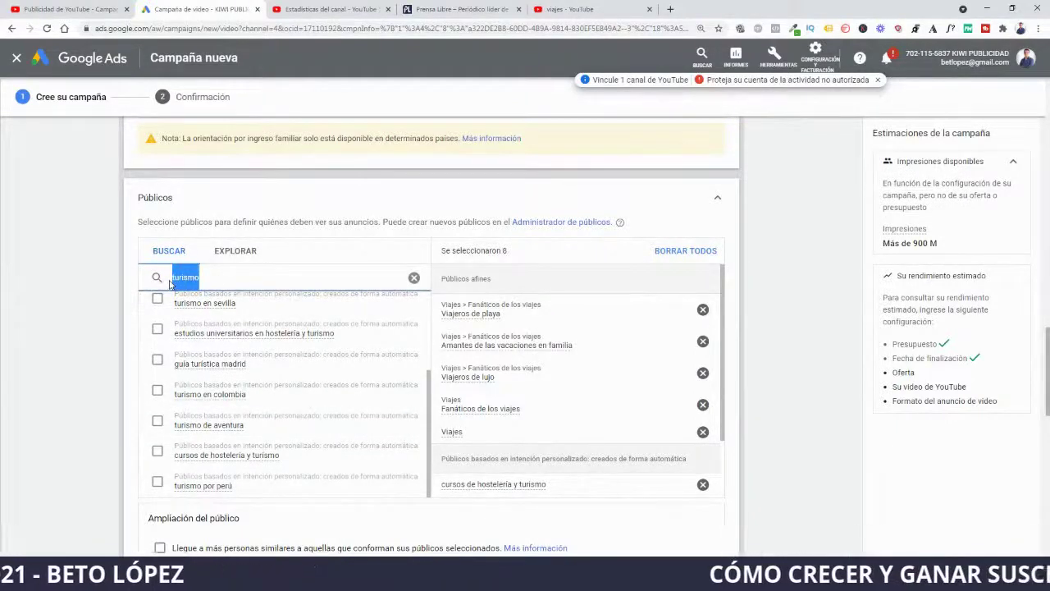
{"action": "type", "text": "hotel"}
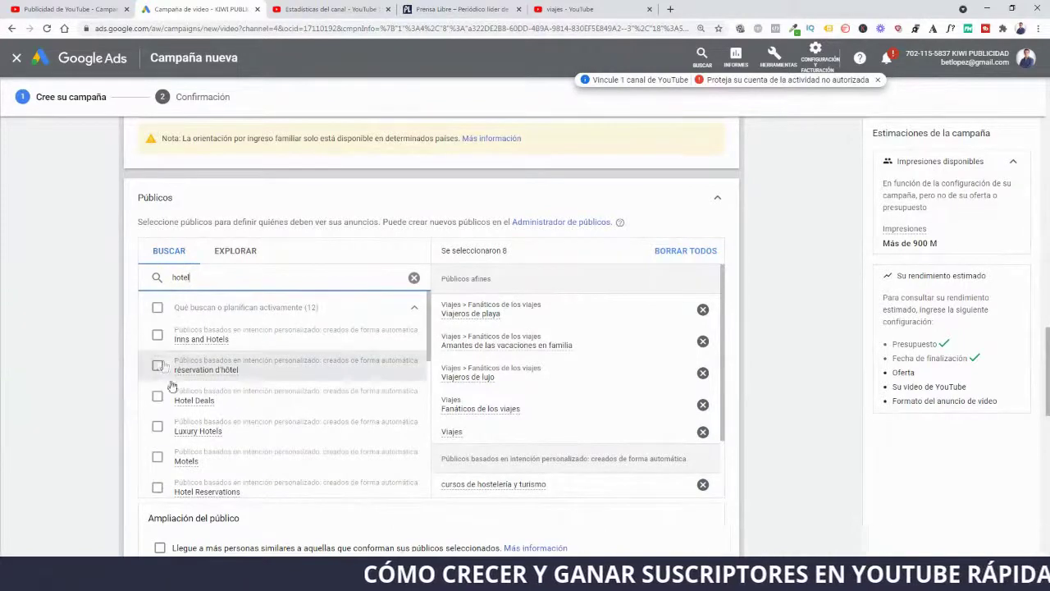
{"action": "left_click", "coordinate": [157, 427]}
{"action": "scroll", "coordinate": [234, 439], "scroll_direction": "down", "scroll_amount": 2}
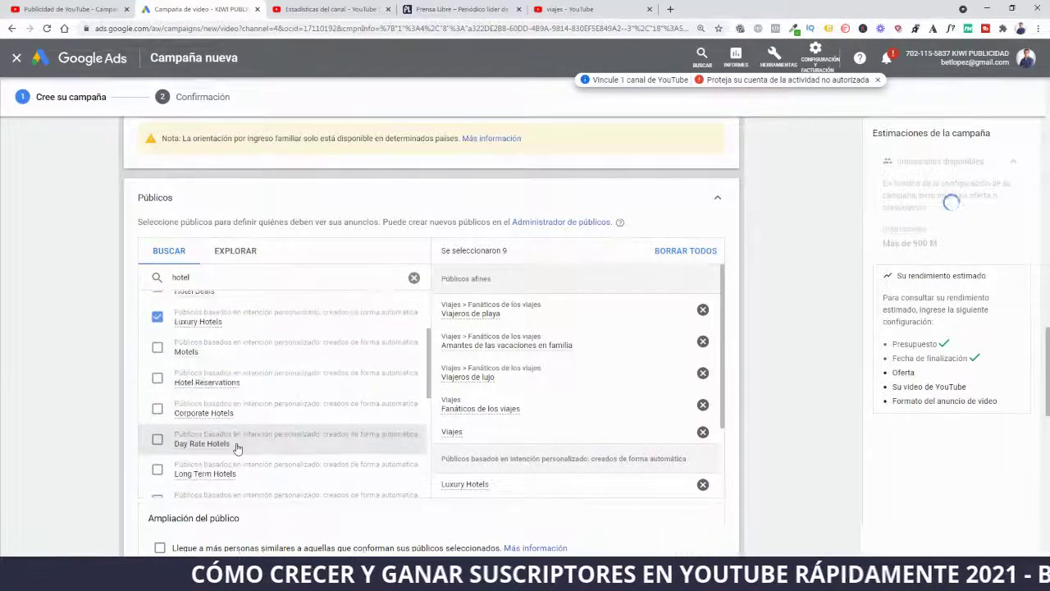
{"action": "scroll", "coordinate": [279, 449], "scroll_direction": "down", "scroll_amount": 1}
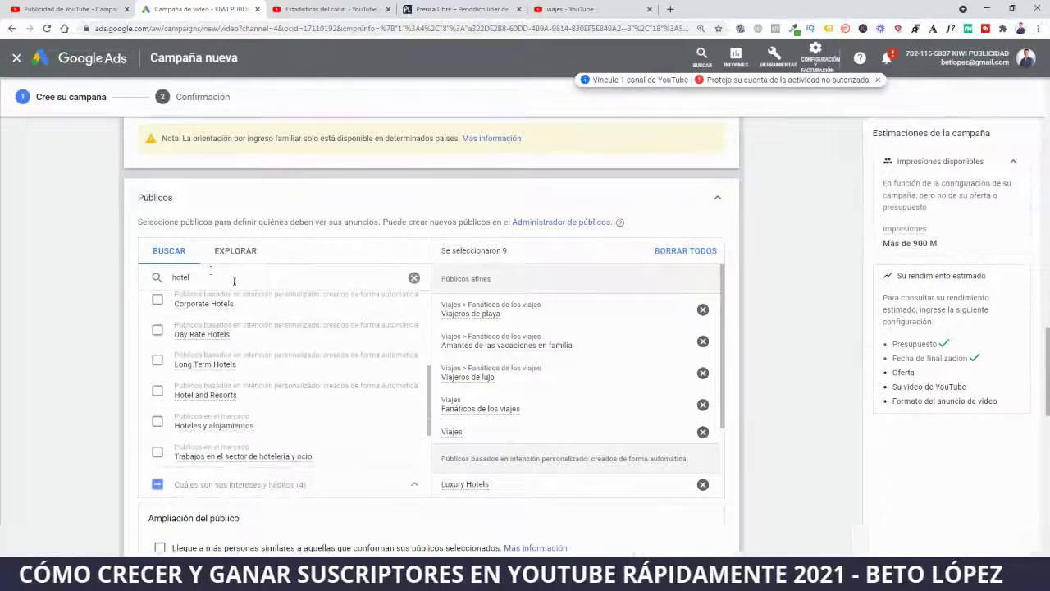
{"action": "left_click", "coordinate": [241, 252]}
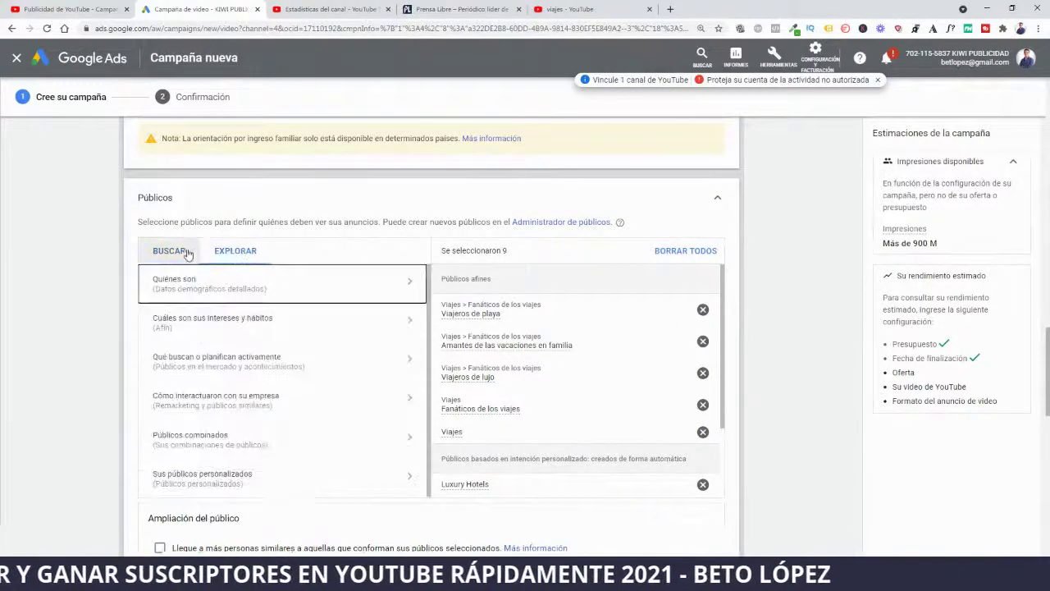
{"action": "left_click", "coordinate": [183, 252]}
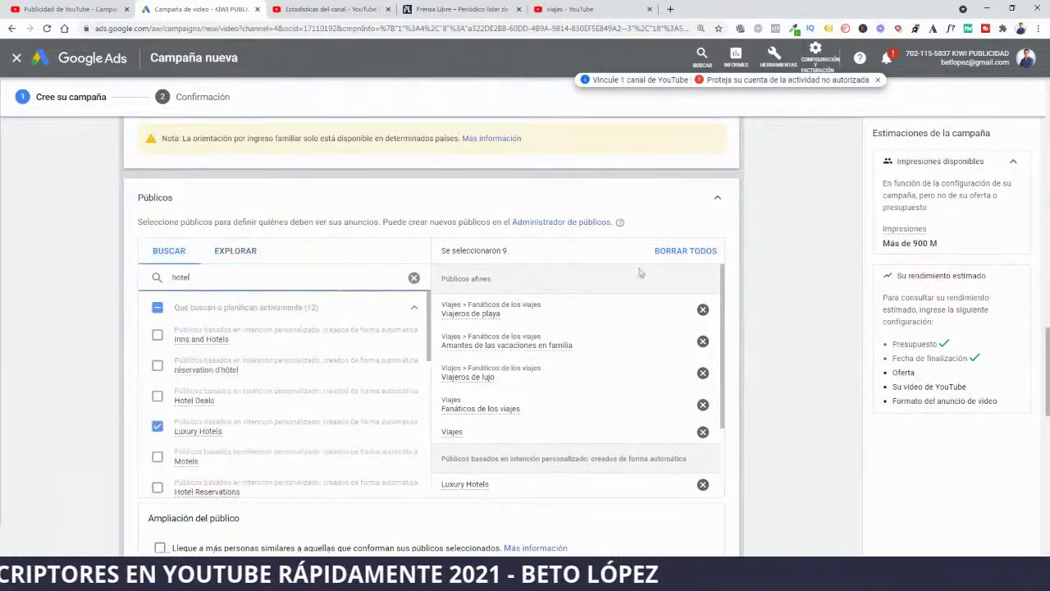
- Enable audience expansion to reach more people similar to the selected audiences
{"action": "scroll", "coordinate": [784, 337], "scroll_direction": "down", "scroll_amount": 2}
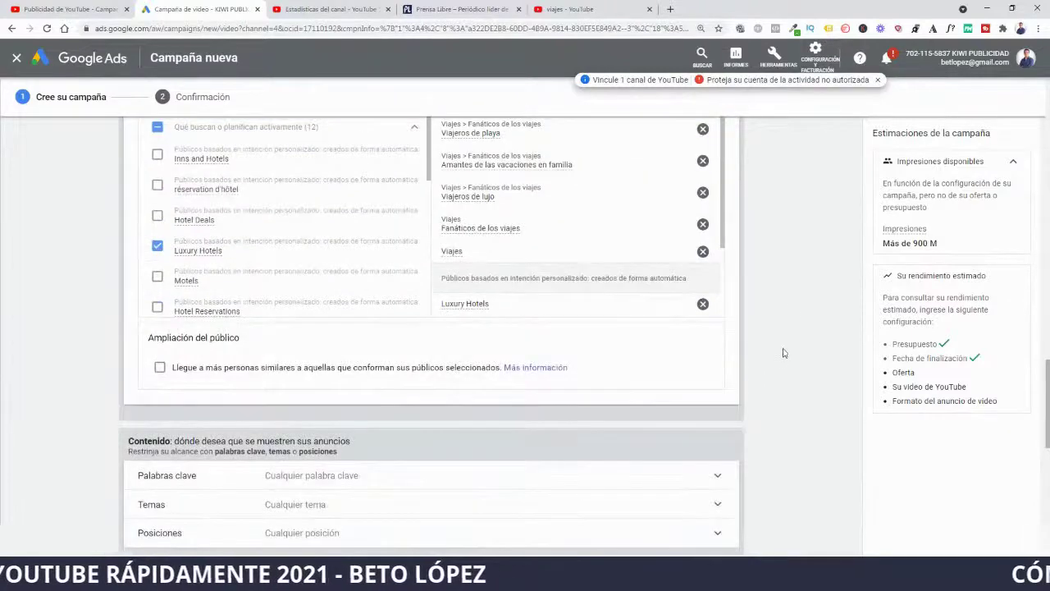
{"action": "scroll", "coordinate": [394, 238], "scroll_direction": "down", "scroll_amount": 10}
{"action": "scroll", "coordinate": [433, 306], "scroll_direction": "up", "scroll_amount": 5}
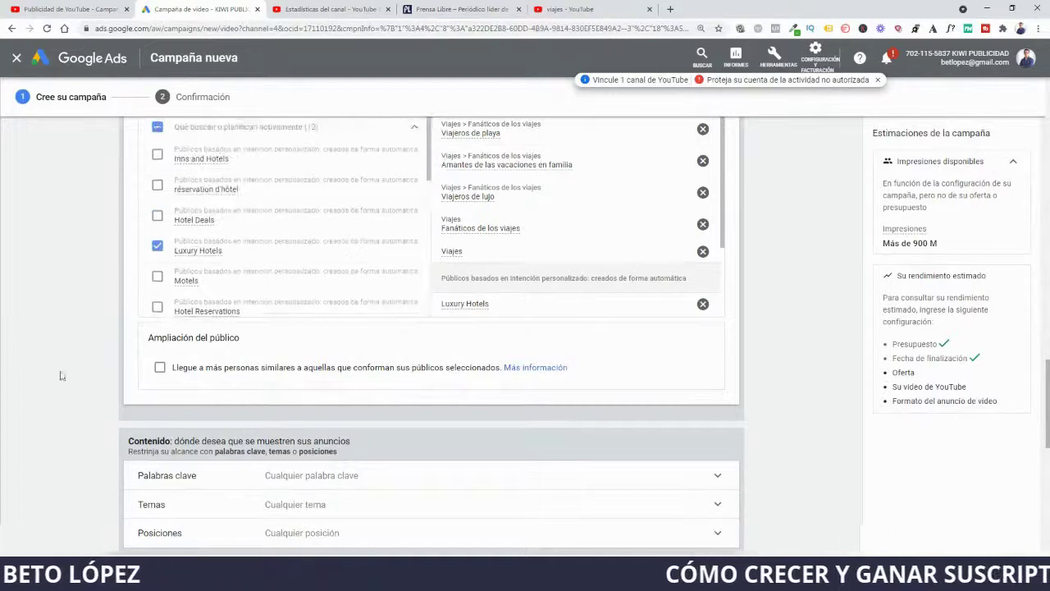
{"action": "left_click_drag", "start_coordinate": [256, 337], "coordinate": [147, 337]}
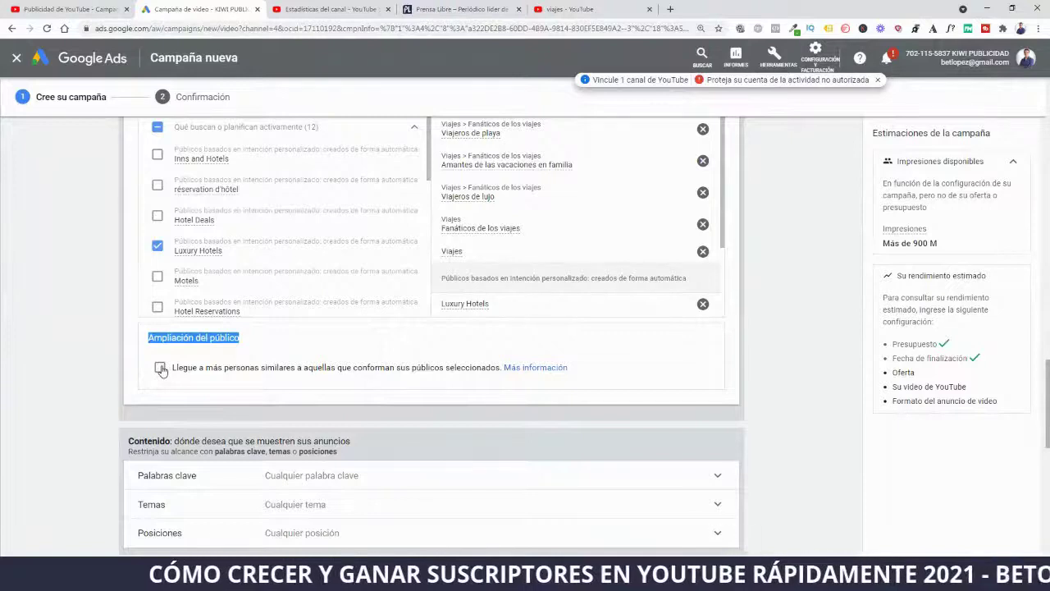
{"action": "left_click", "coordinate": [160, 367]}
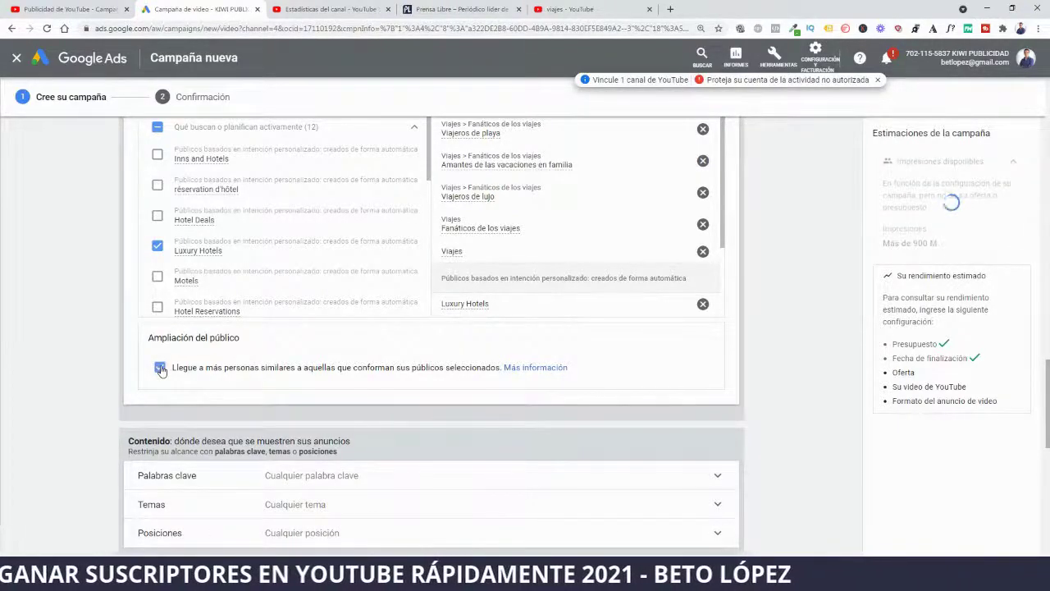
- Set the maximum CPV bid to USD 0.08
{"action": "scroll", "coordinate": [745, 419], "scroll_direction": "down", "scroll_amount": 2}
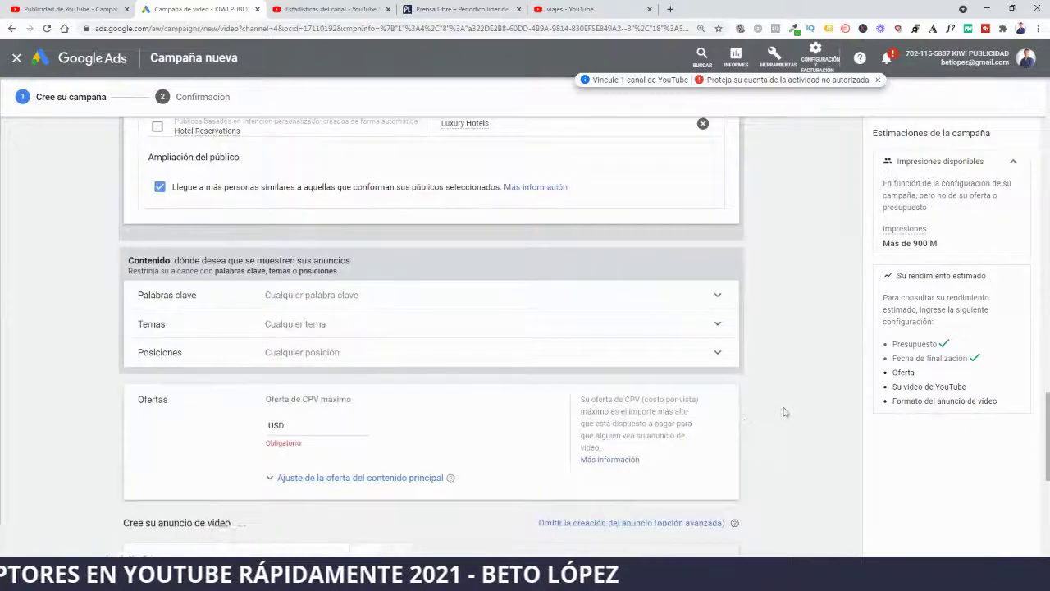
{"action": "scroll", "coordinate": [784, 412], "scroll_direction": "down", "scroll_amount": 2}
{"action": "left_click_drag", "start_coordinate": [366, 285], "coordinate": [263, 284]}
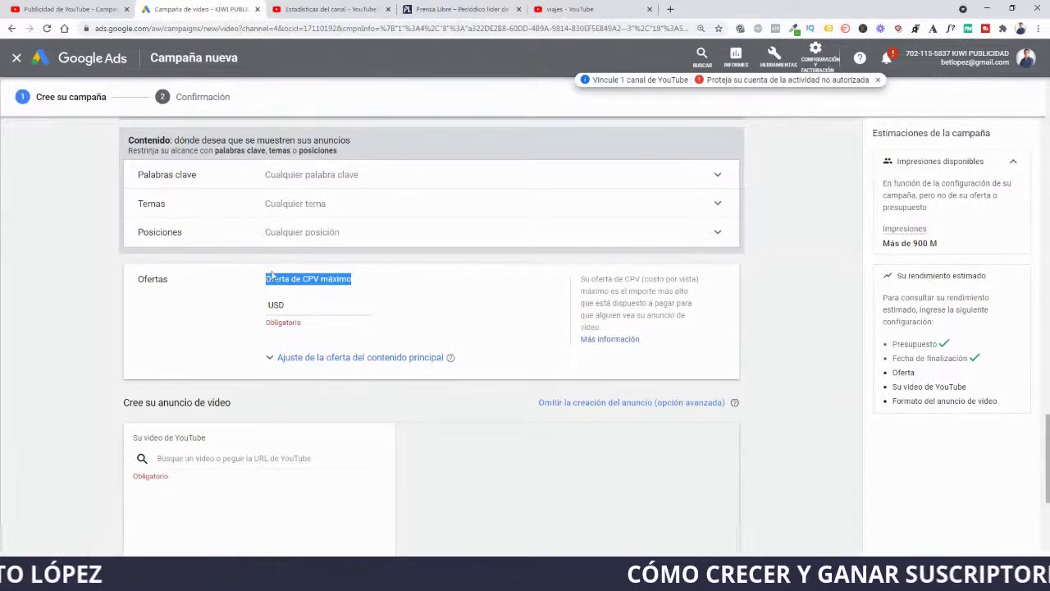
{"action": "left_click", "coordinate": [302, 304]}
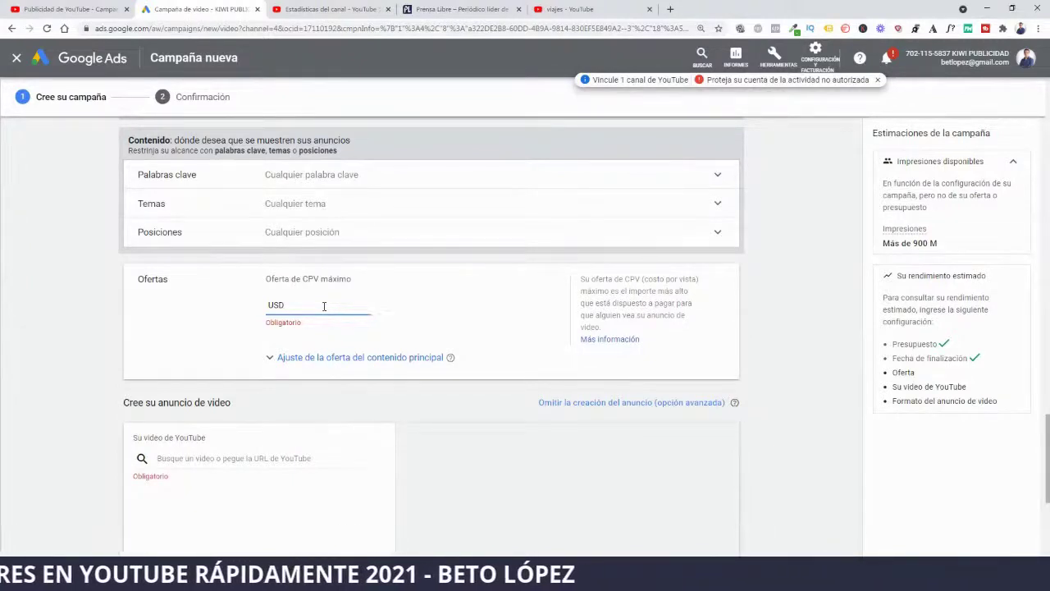
{"action": "type", "text": "0.00"}
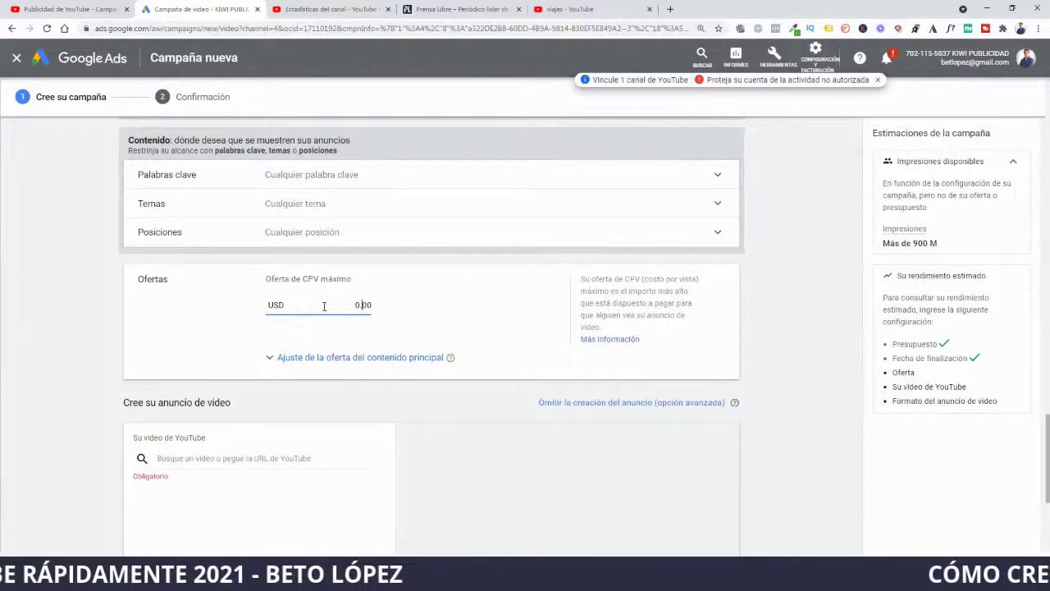
{"action": "type", "text": "5"}
{"action": "key", "text": "BackSpace"}
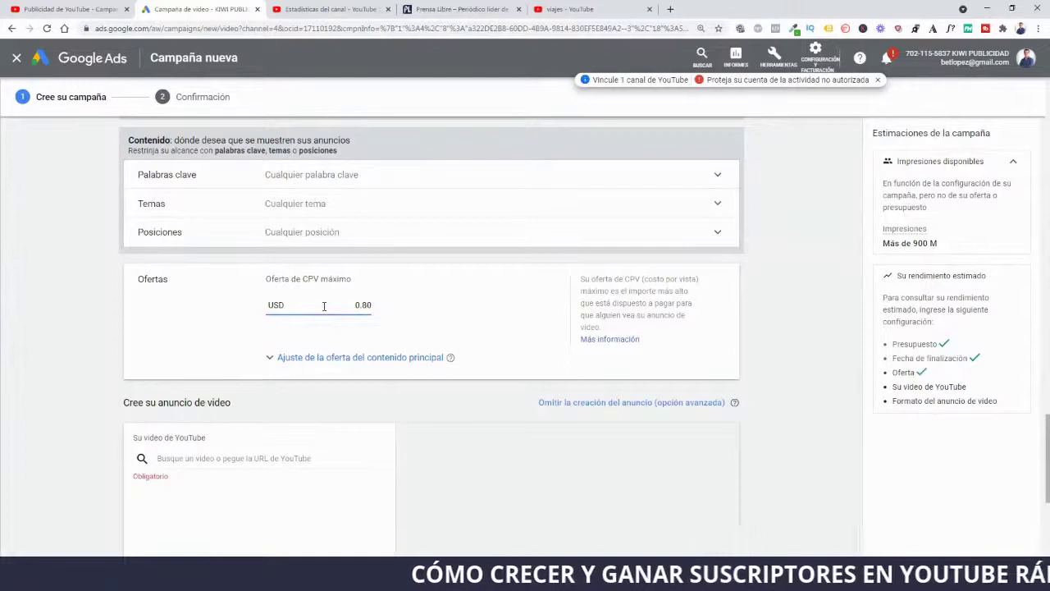
{"action": "left_click_drag", "start_coordinate": [365, 305], "coordinate": [378, 306]}
{"action": "type", "text": "08"}
{"action": "left_click", "coordinate": [784, 308]}
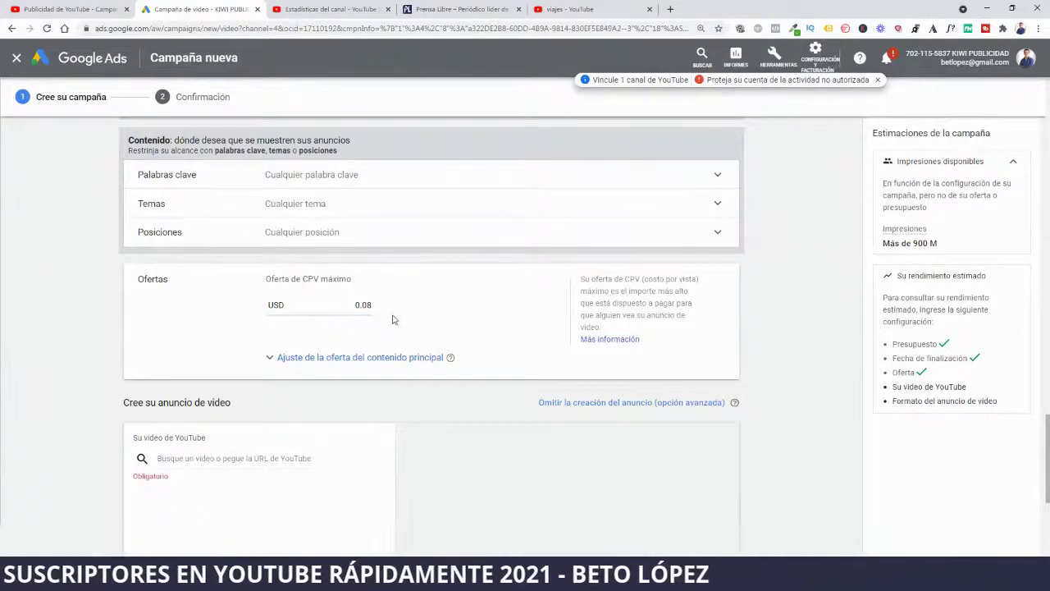
- Switch to YouTube Studio and go to the travel channel's public YouTube page to find a video for the ad
{"action": "scroll", "coordinate": [823, 386], "scroll_direction": "down", "scroll_amount": 2}
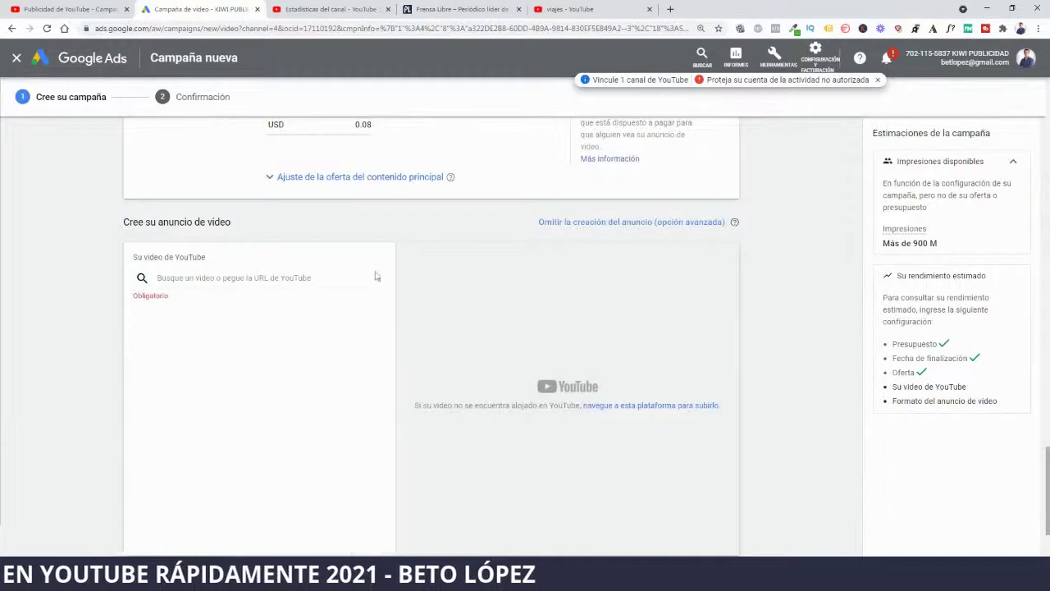
{"action": "left_click", "coordinate": [256, 278]}
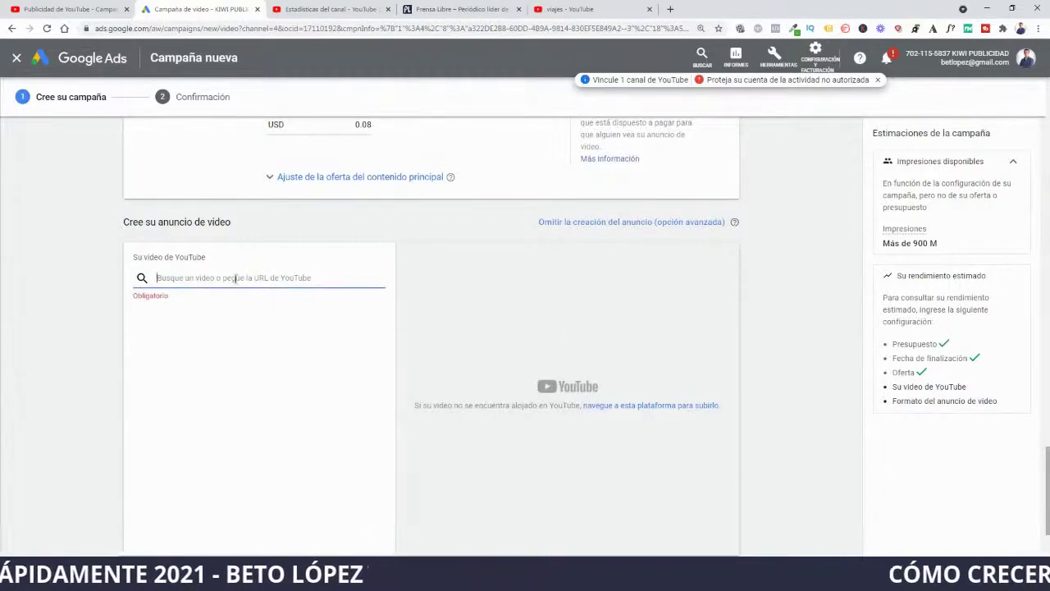
{"action": "left_click", "coordinate": [335, 7]}
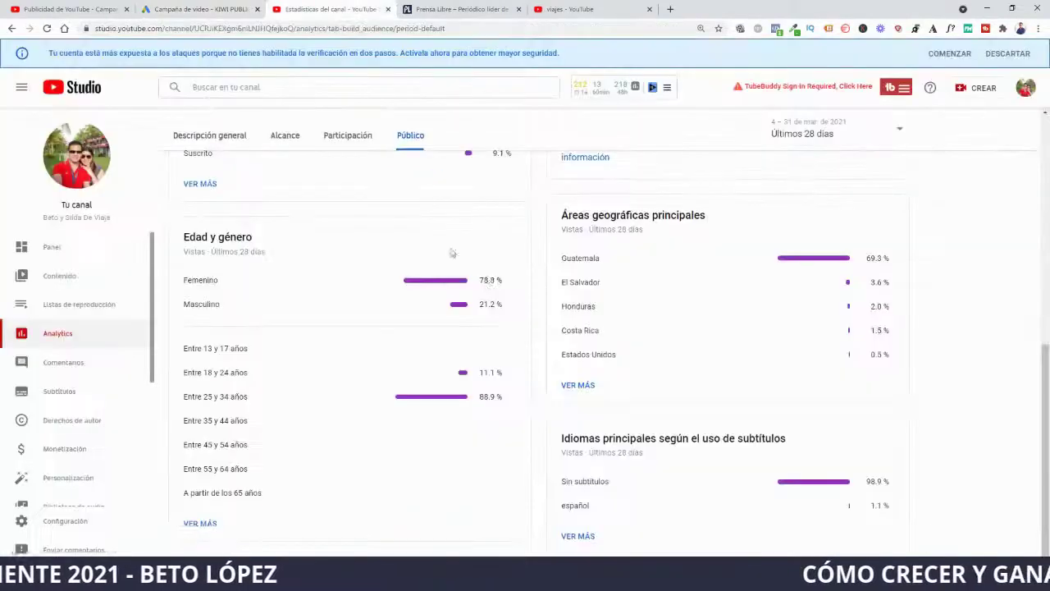
{"action": "left_click", "coordinate": [11, 29]}
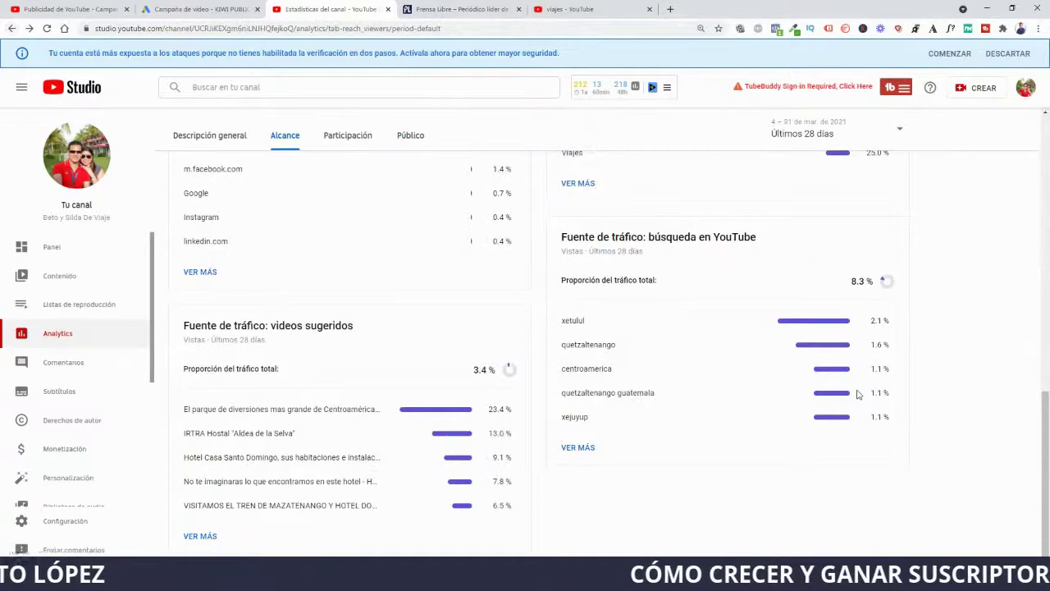
{"action": "left_click", "coordinate": [9, 31]}
{"action": "left_click", "coordinate": [8, 30]}
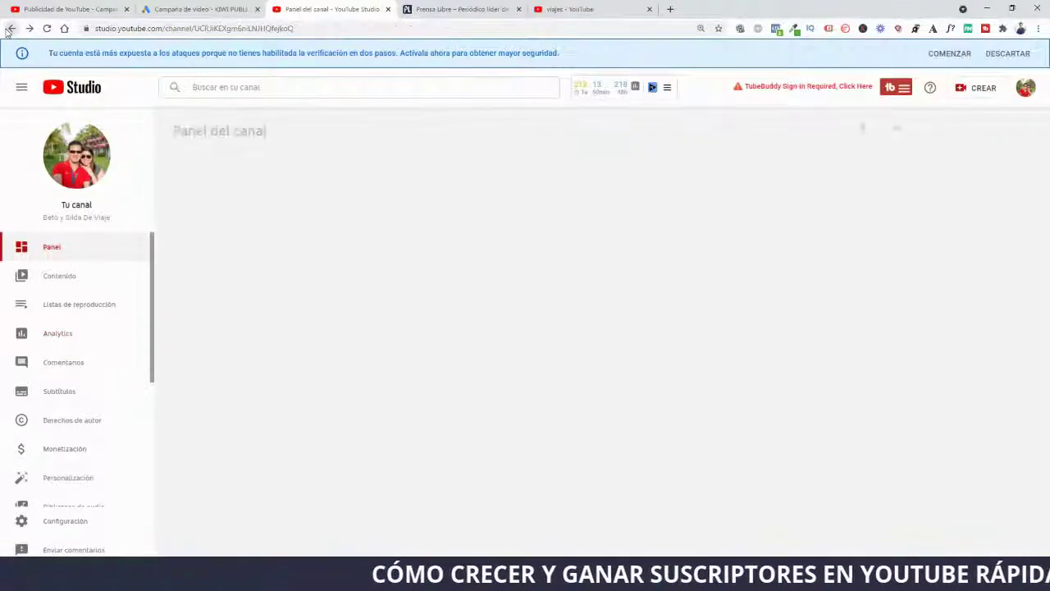
{"action": "left_click", "coordinate": [1028, 88]}
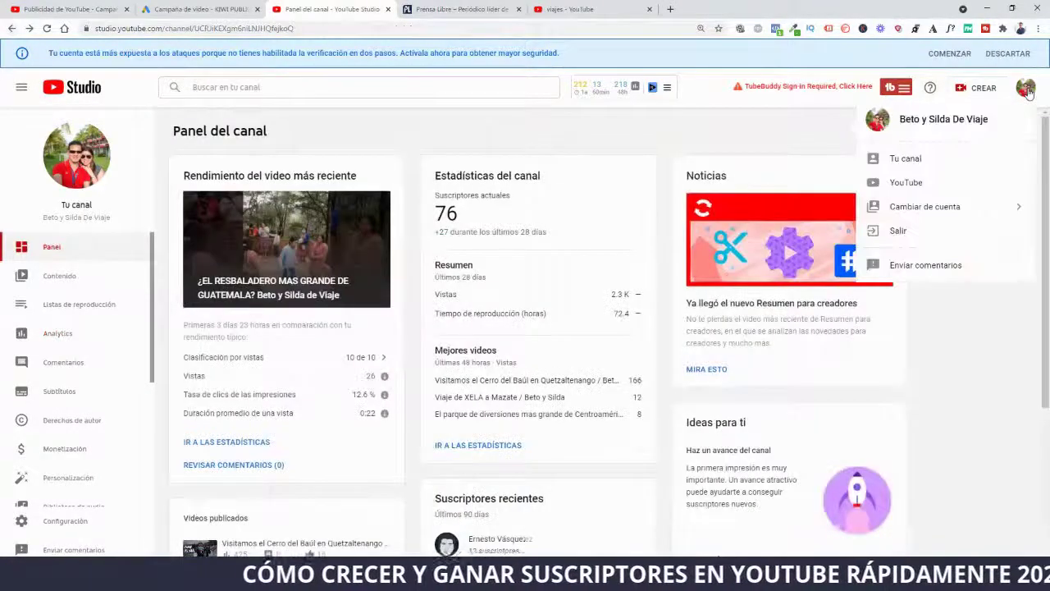
{"action": "left_click", "coordinate": [906, 159]}
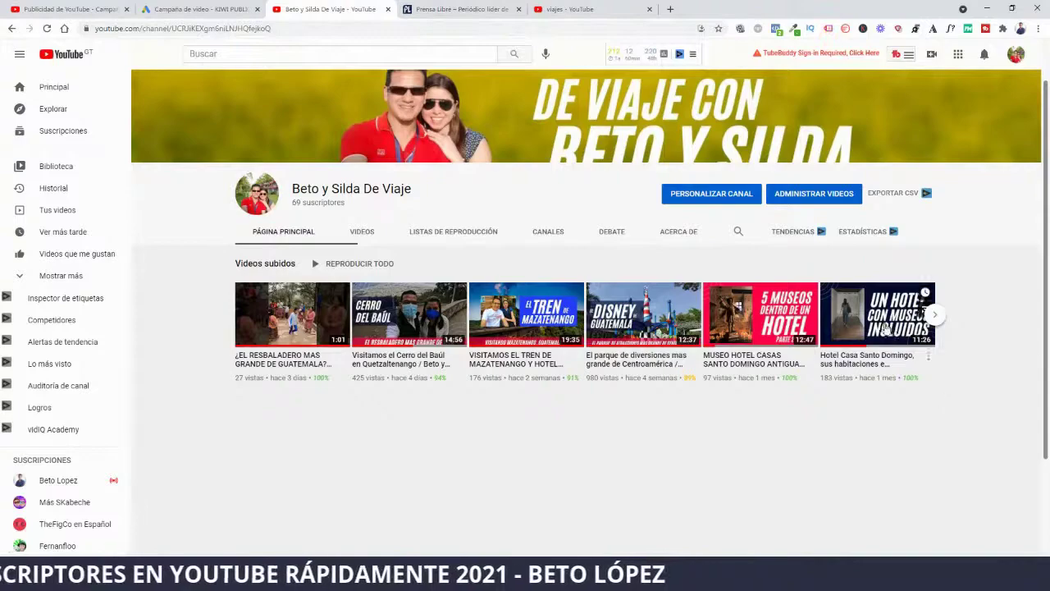
- Open the channel's Hotel Casa Santo Domingo video, copy its URL and pause the playback
{"action": "left_click", "coordinate": [887, 327]}
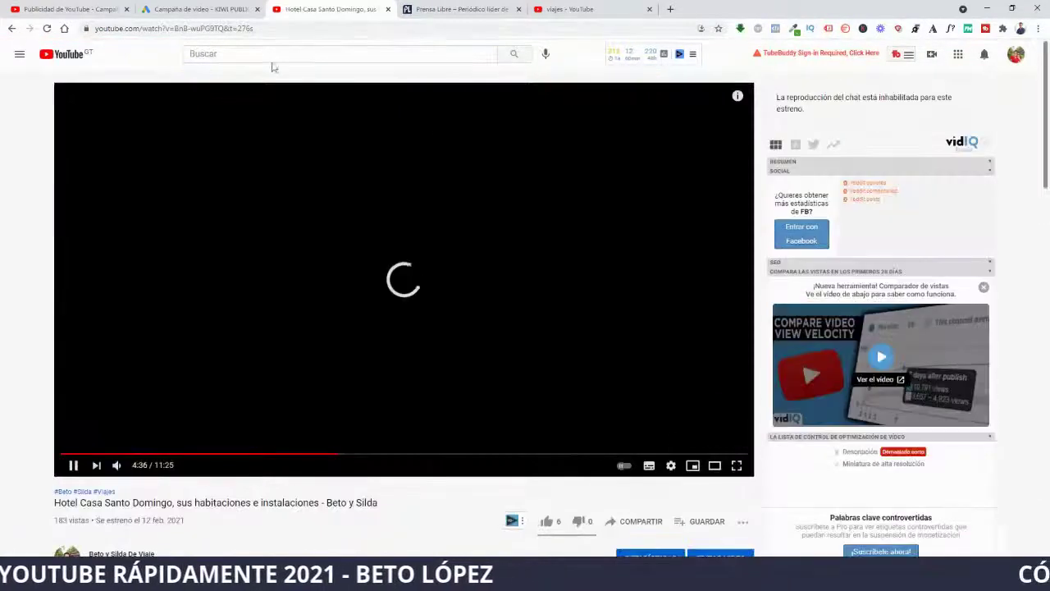
{"action": "left_click", "coordinate": [296, 29]}
{"action": "key", "text": "ctrl+c"}
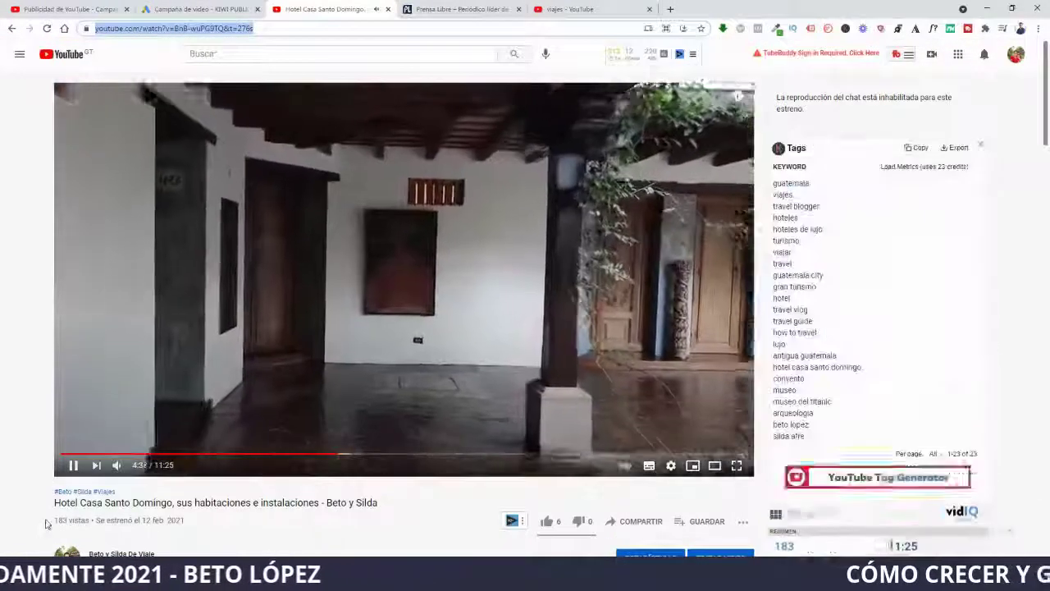
{"action": "left_click", "coordinate": [68, 466]}
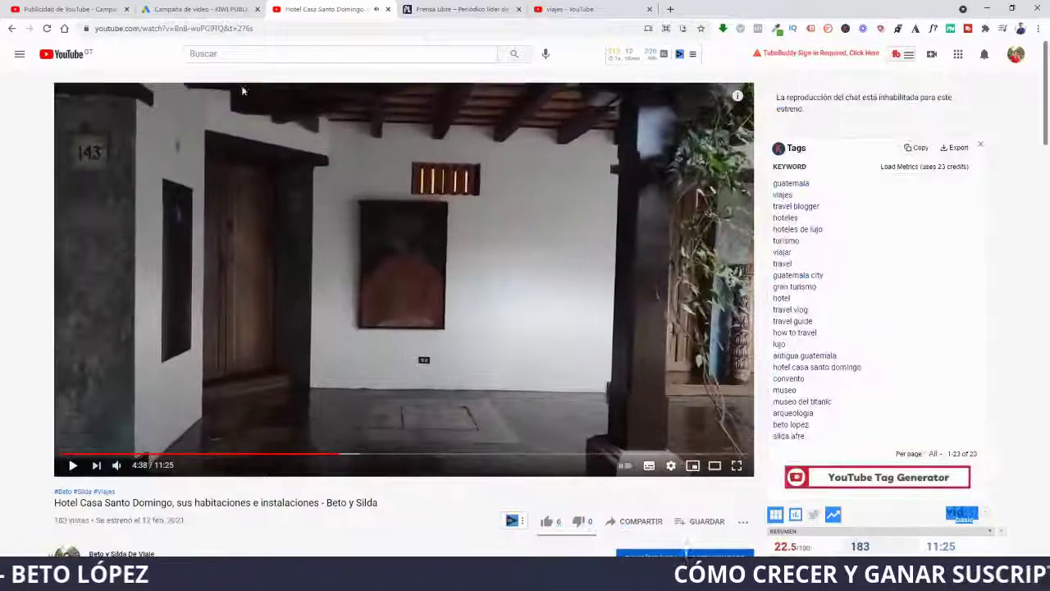
{"action": "left_click", "coordinate": [443, 455]}
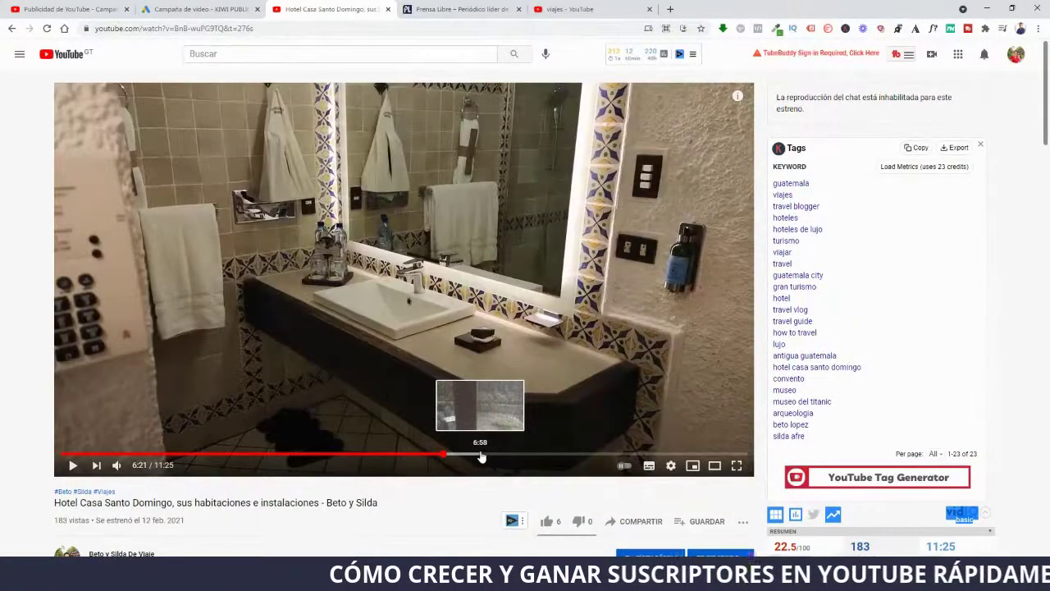
- Return to Google Ads and add the Hotel Casa Santo Domingo video to the ad using the copied URL
{"action": "left_click", "coordinate": [248, 6]}
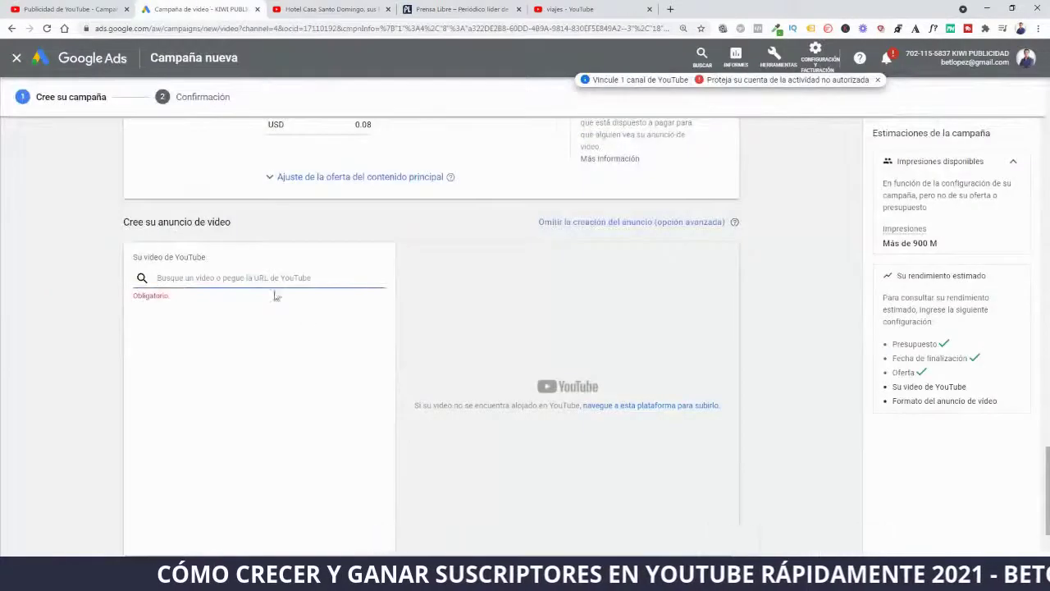
{"action": "left_click", "coordinate": [206, 278]}
{"action": "key", "text": "ctrl+v"}
{"action": "left_click", "coordinate": [320, 305]}
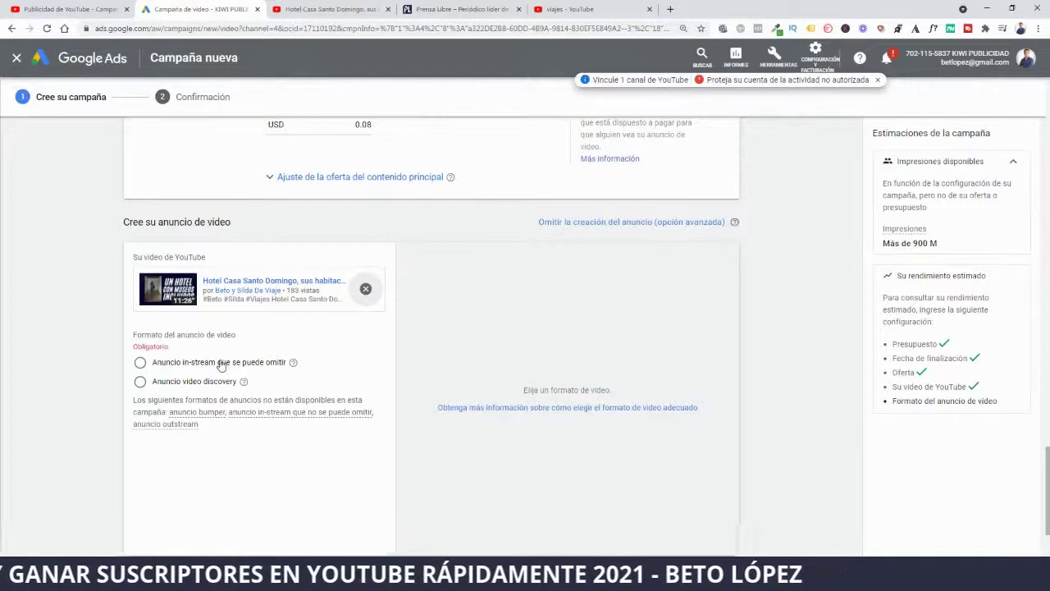
- Try the skippable in-stream format, switch the ad to Anuncio video discovery, and preview it on desktop and mobile
{"action": "left_click", "coordinate": [144, 365]}
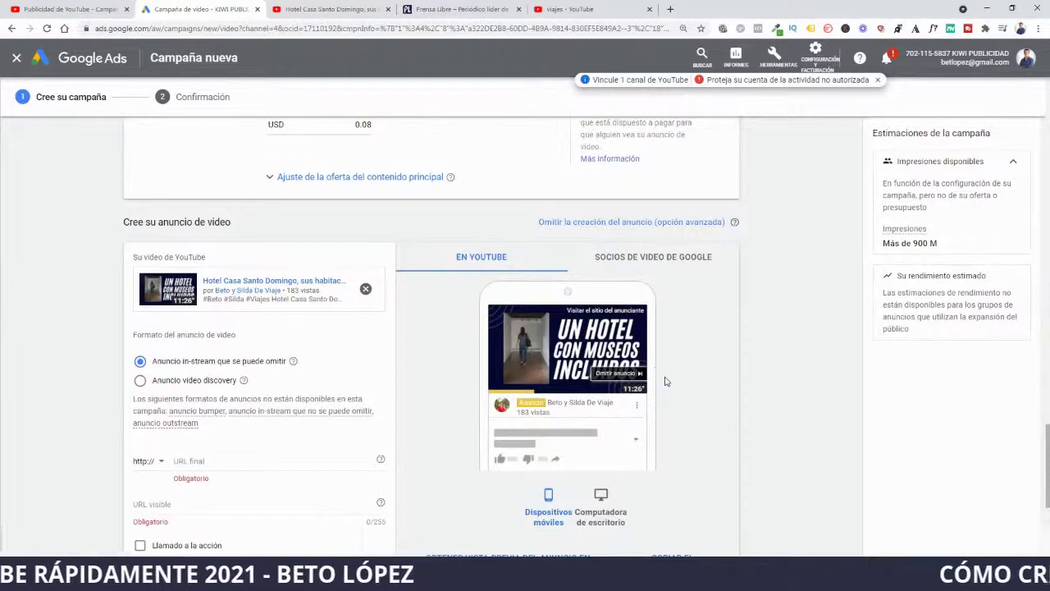
{"action": "scroll", "coordinate": [696, 387], "scroll_direction": "down", "scroll_amount": 1}
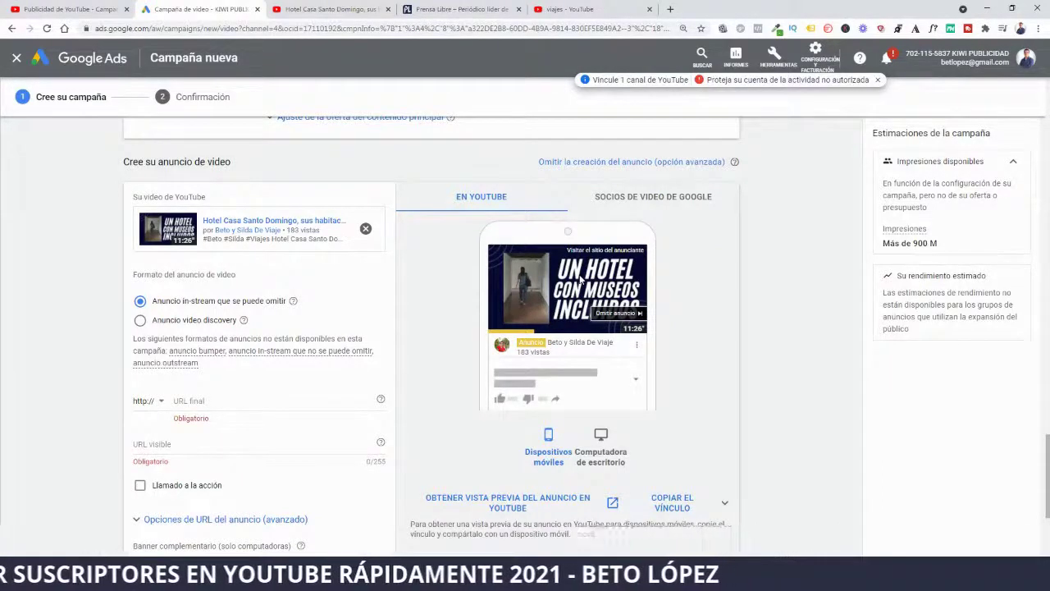
{"action": "left_click", "coordinate": [142, 322]}
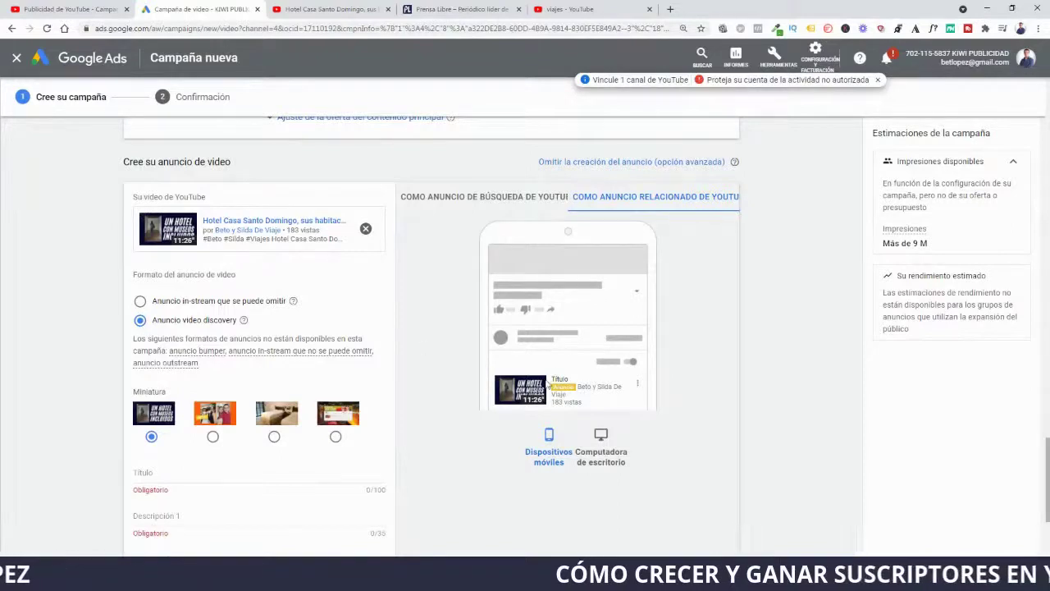
{"action": "left_click", "coordinate": [614, 451]}
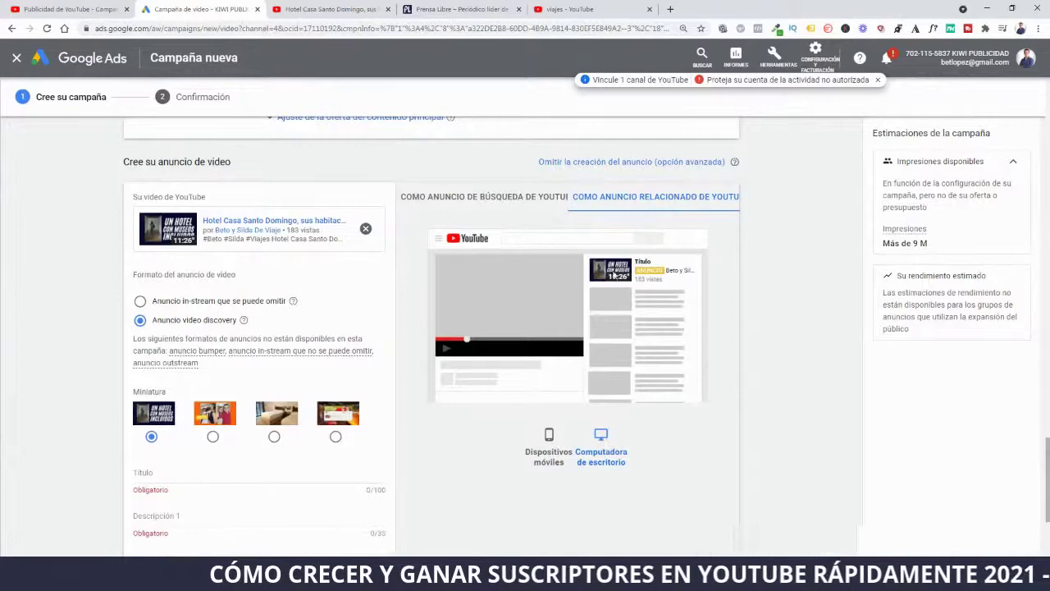
{"action": "left_click", "coordinate": [551, 448]}
- Enter "Visitamos un hotel de lujo en Antigua Guatemala" as the video discovery ad's title
{"action": "scroll", "coordinate": [329, 484], "scroll_direction": "down", "scroll_amount": 2}
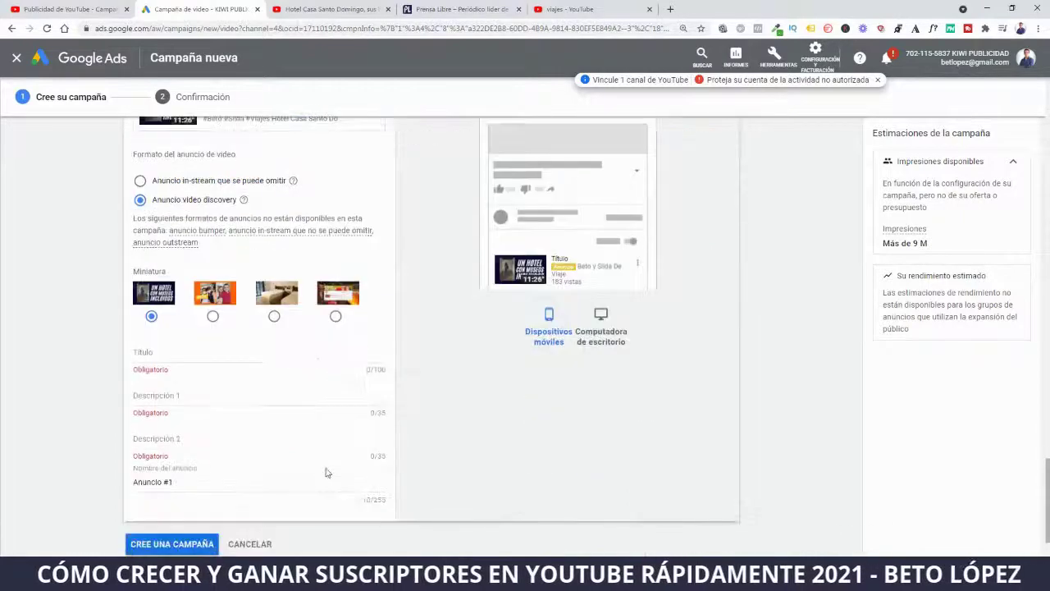
{"action": "left_click", "coordinate": [194, 357]}
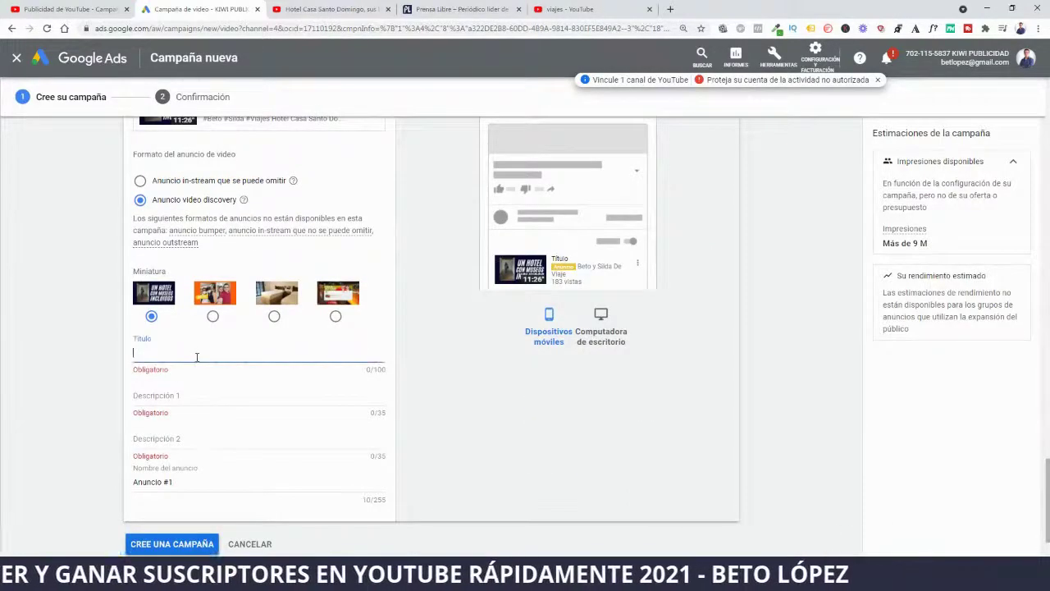
{"action": "scroll", "coordinate": [219, 403], "scroll_direction": "up", "scroll_amount": 1}
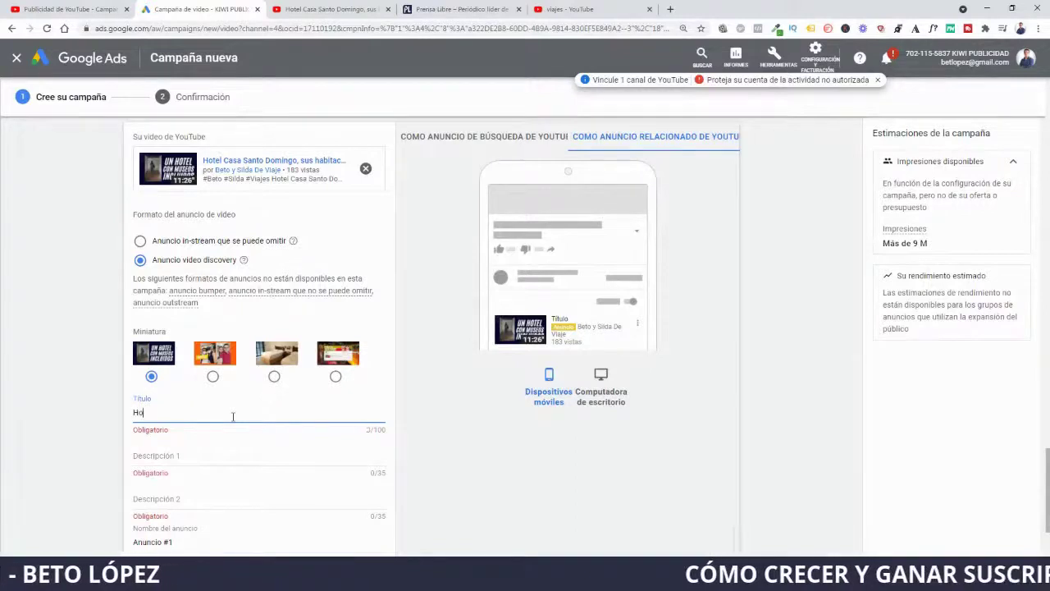
{"action": "type", "text": "de lujo en a"}
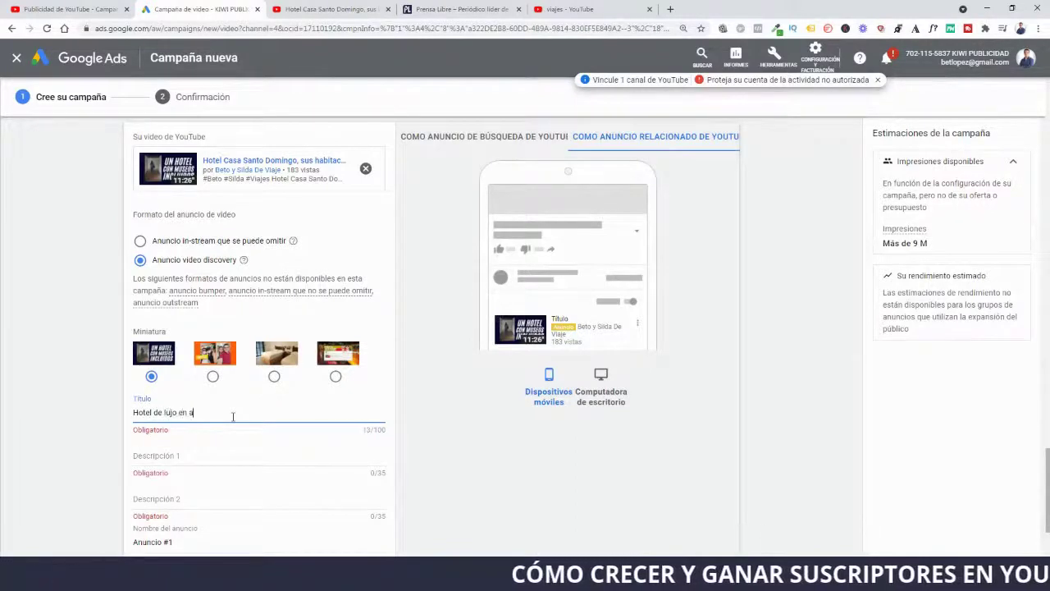
{"action": "type", "text": "ntigua Guatemala"}
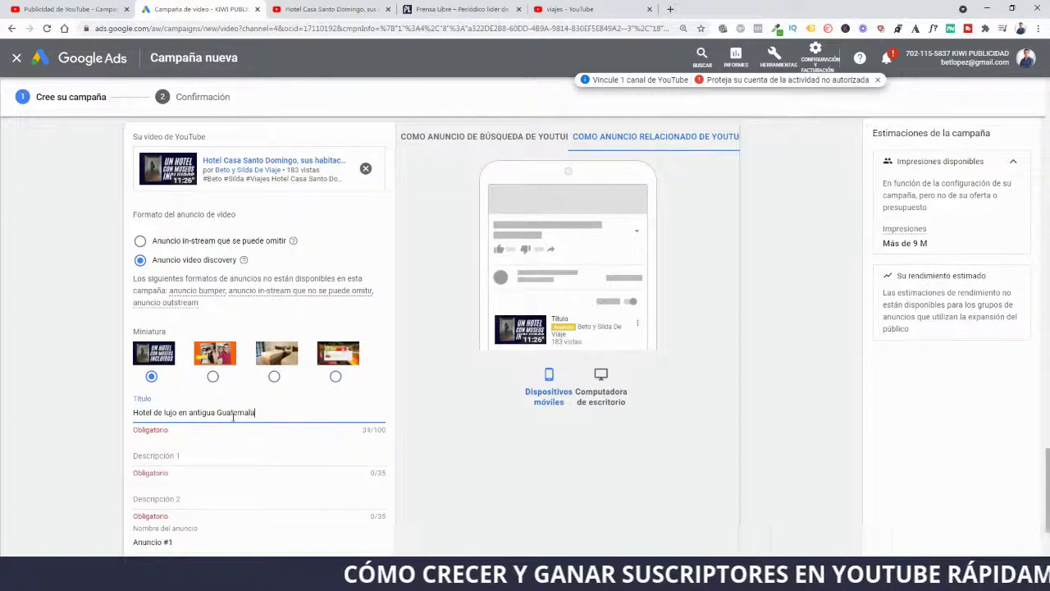
{"action": "key", "text": "Delete"}
{"action": "type", "text": "A"}
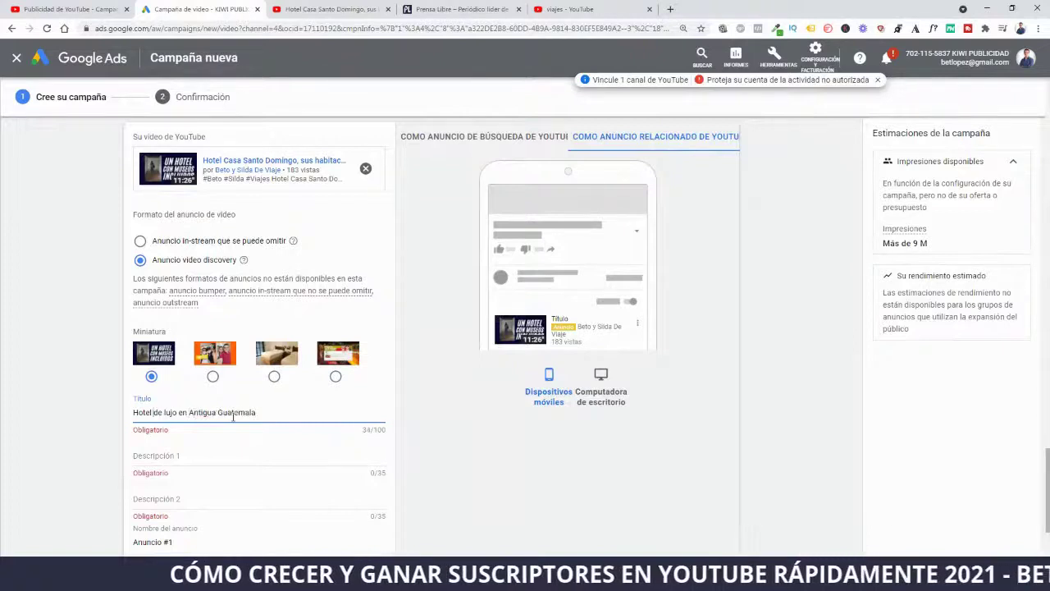
{"action": "key", "text": "Home"}
{"action": "type", "text": "Visitamos "}
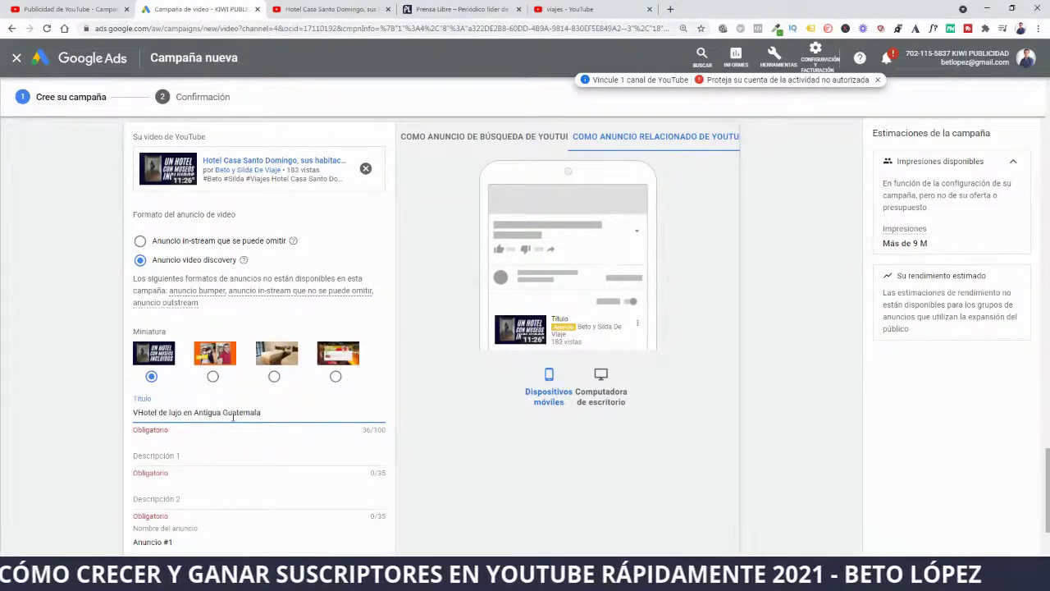
{"action": "type", "text": "un"}
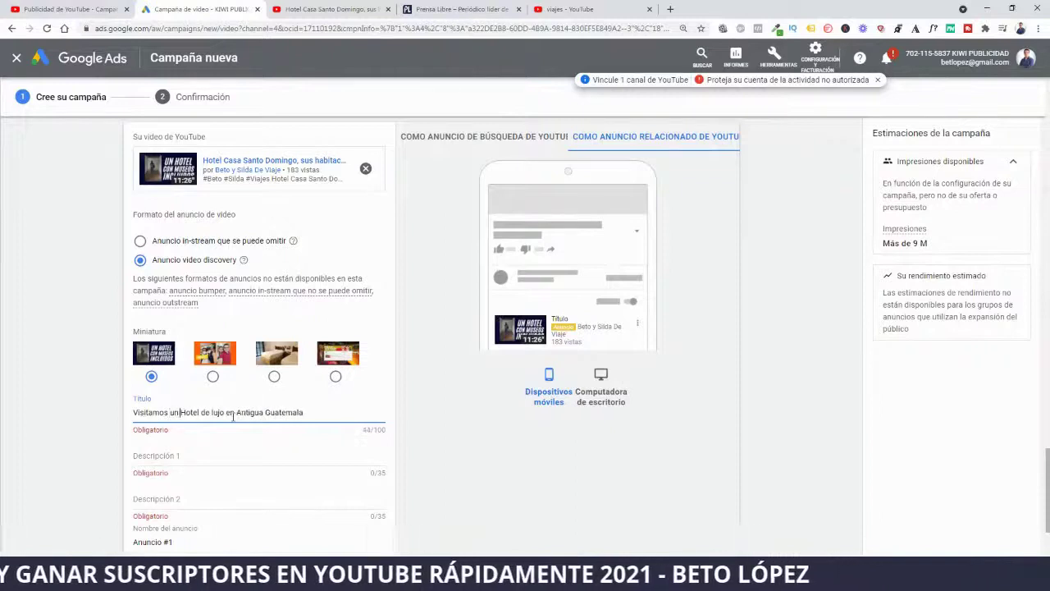
{"action": "key", "text": "Delete"}
{"action": "type", "text": "h"}
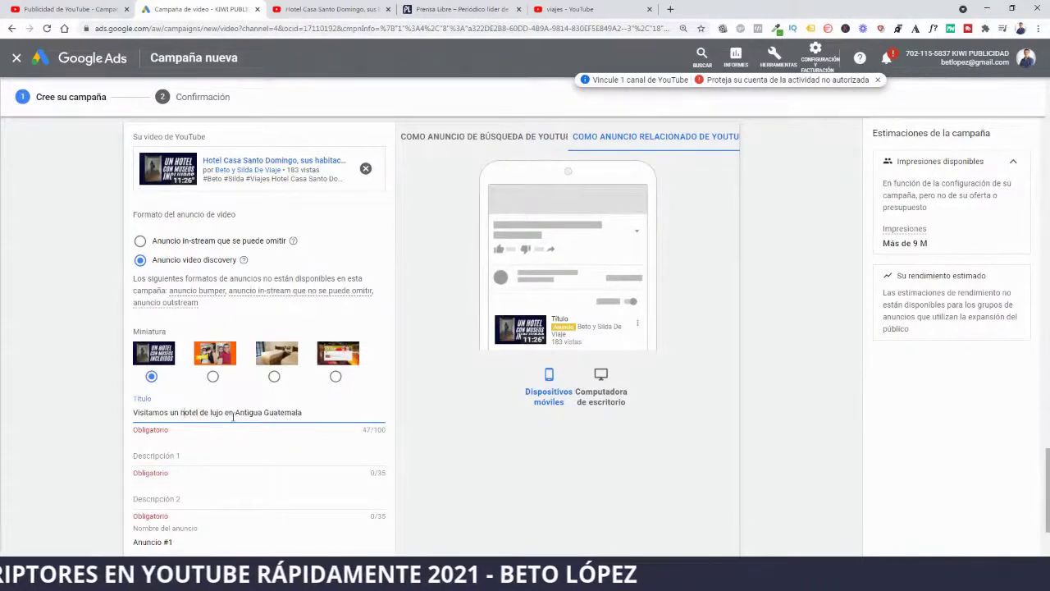
- Fill in the ad's first description with "No creerás lo que cuesta", correcting the misspelled word with the spelling suggestion
{"action": "left_click", "coordinate": [184, 464]}
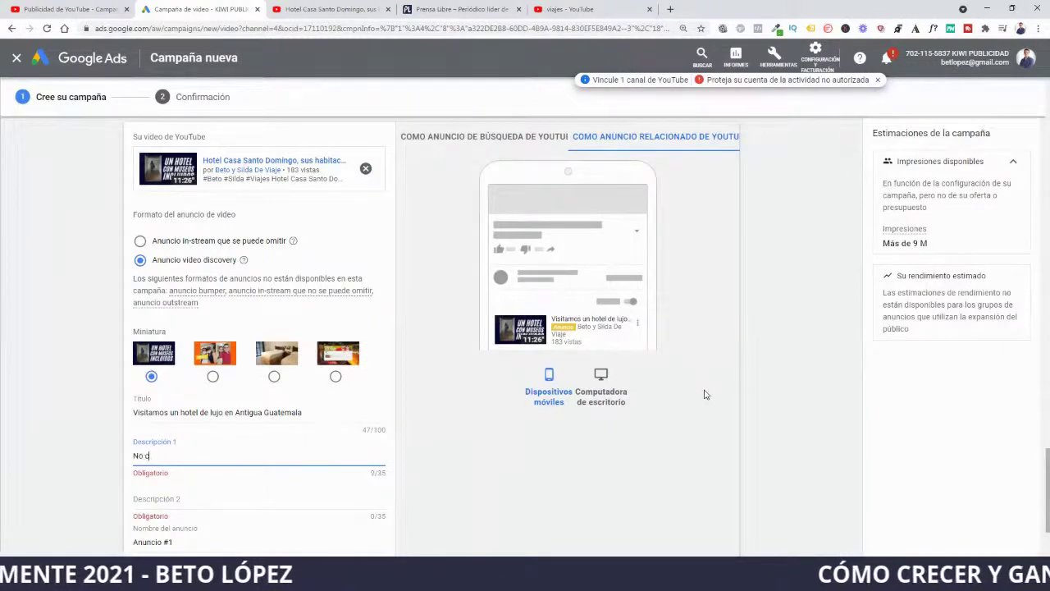
{"action": "type", "text": "No creeras l"}
{"action": "type", "text": "o que descub"}
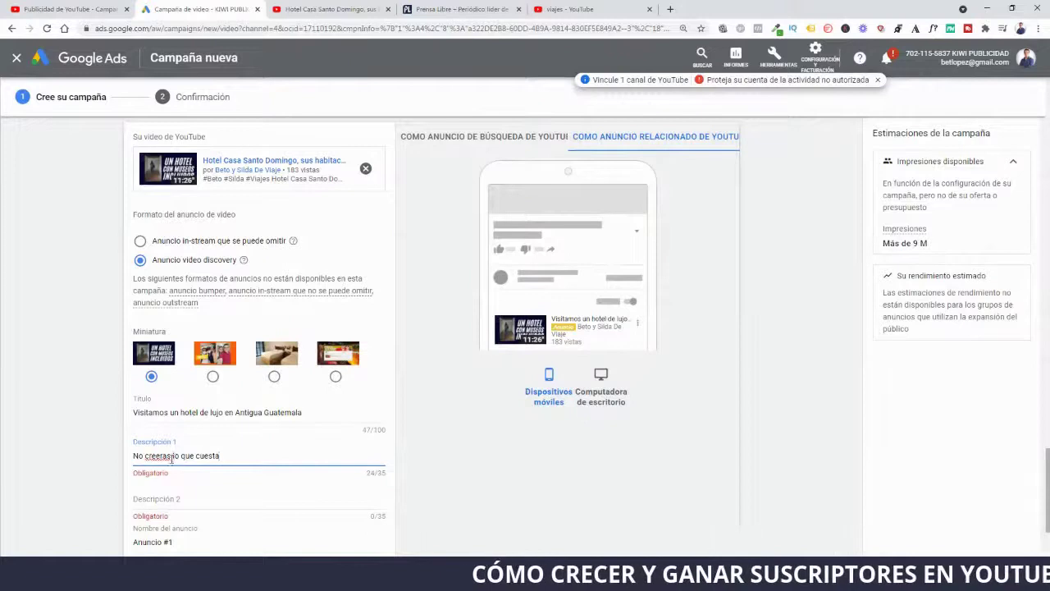
{"action": "right_click", "coordinate": [157, 457]}
{"action": "left_click", "coordinate": [190, 288]}
- Enter "Encontramos un museo escondido" as the ad's second description
{"action": "left_click", "coordinate": [215, 503]}
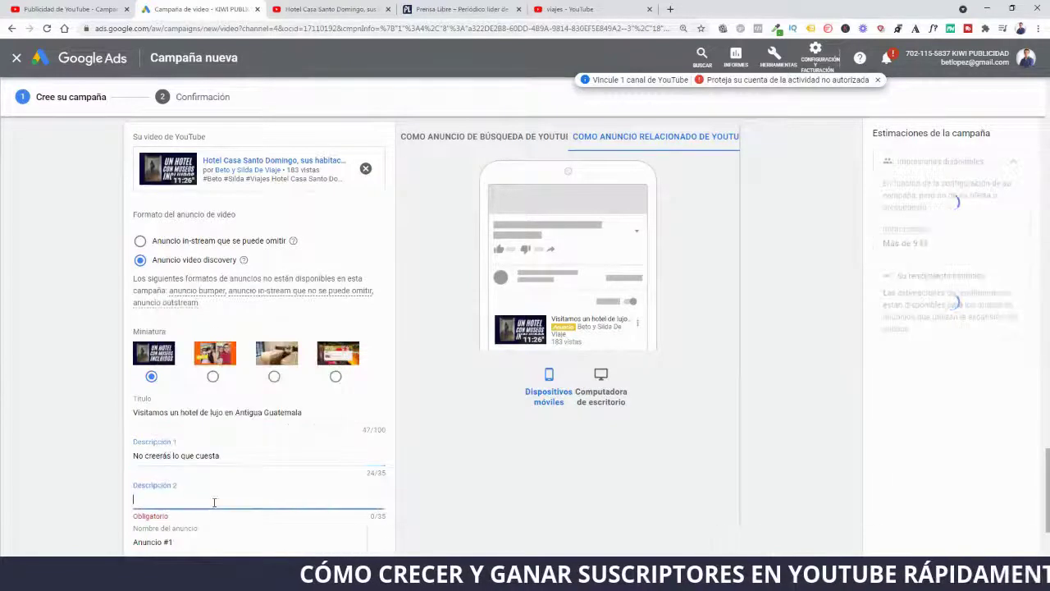
{"action": "type", "text": "Encontramos un"}
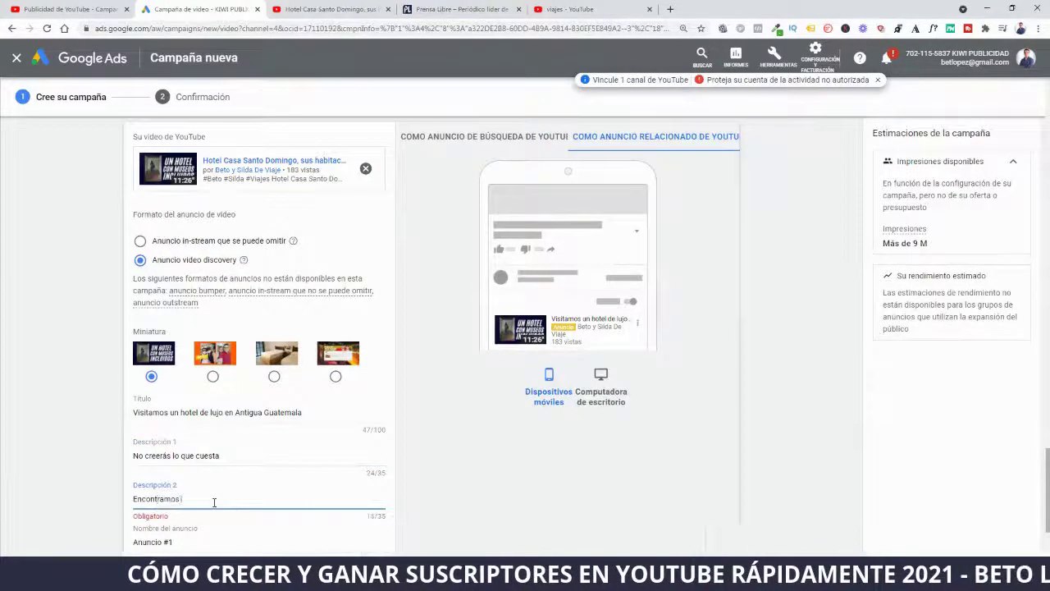
{"action": "type", "text": " museo escondido"}
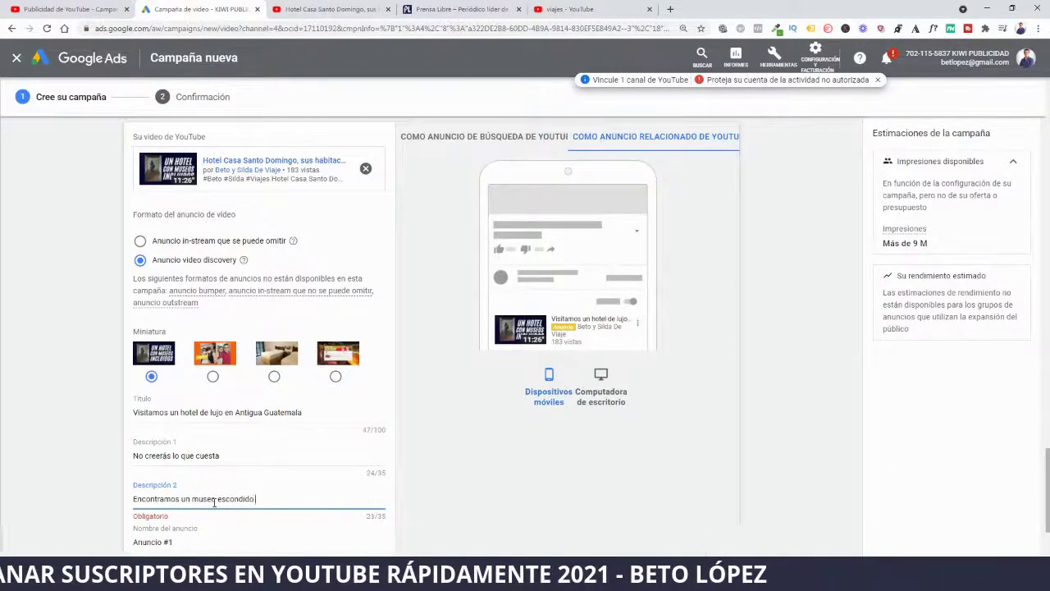
- Open Notepad (Bloc de notas) and copy the ad's title and both descriptions into it for reuse
{"action": "key", "text": "super"}
{"action": "type", "text": "bloc"}
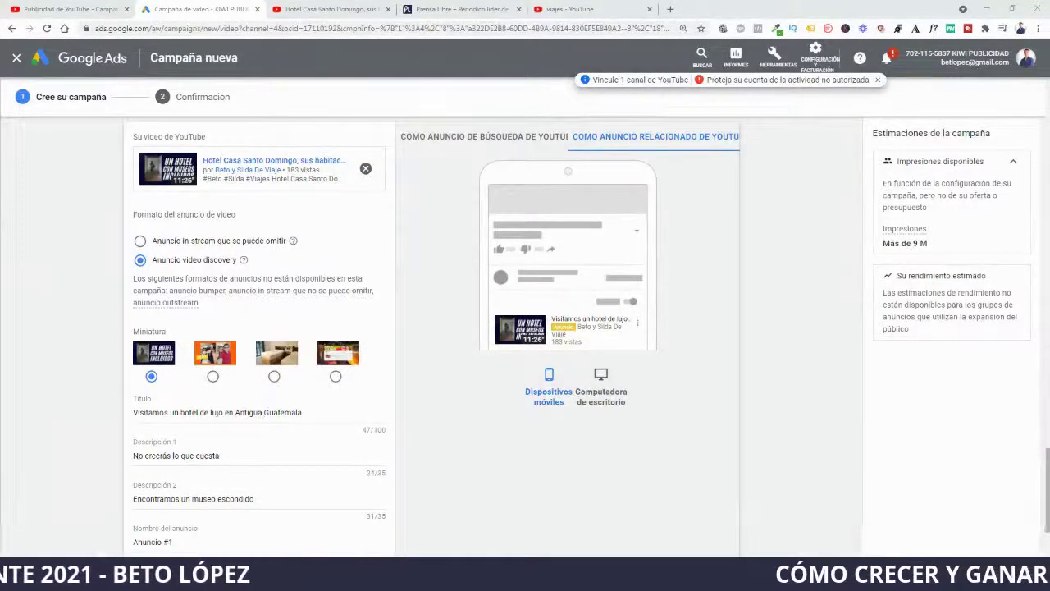
{"action": "left_click_drag", "start_coordinate": [305, 412], "coordinate": [136, 401]}
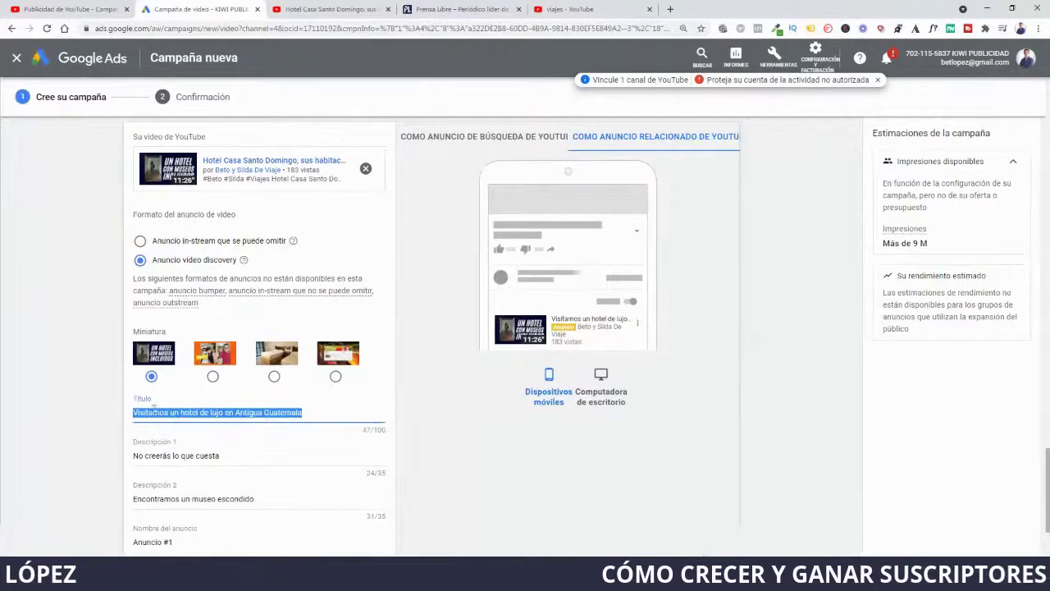
{"action": "key", "text": "super"}
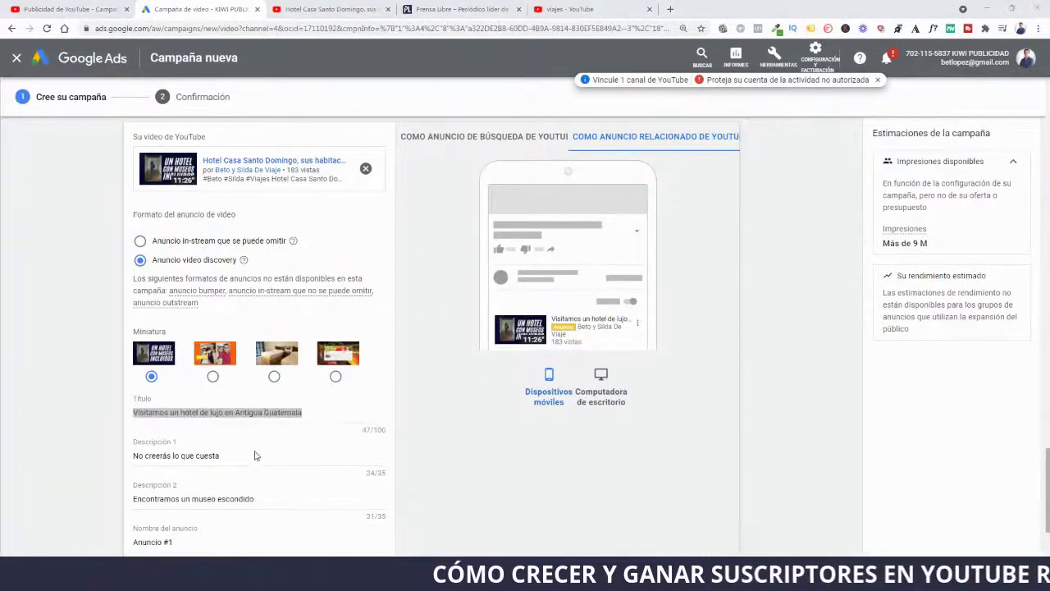
{"action": "left_click_drag", "start_coordinate": [254, 457], "coordinate": [125, 456]}
{"action": "key", "text": "super"}
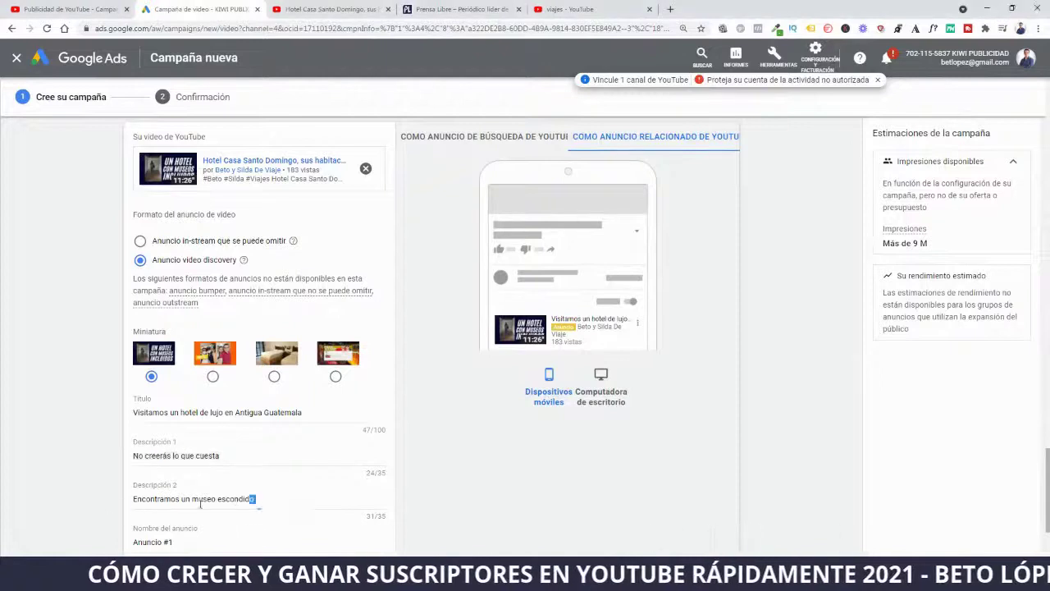
{"action": "left_click_drag", "start_coordinate": [254, 499], "coordinate": [135, 508]}
{"action": "key", "text": "super"}
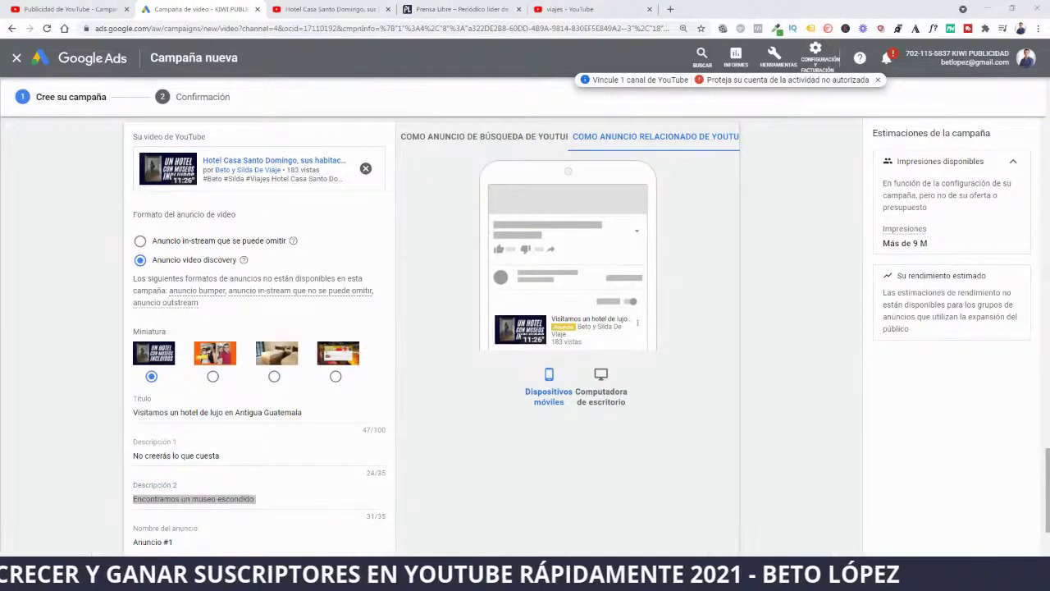
- Name the ad PUBLICOS CASA SANTA DOMINGO
{"action": "scroll", "coordinate": [331, 486], "scroll_direction": "down", "scroll_amount": 1}
{"action": "left_click_drag", "start_coordinate": [176, 483], "coordinate": [122, 480]}
{"action": "type", "text": "P"}
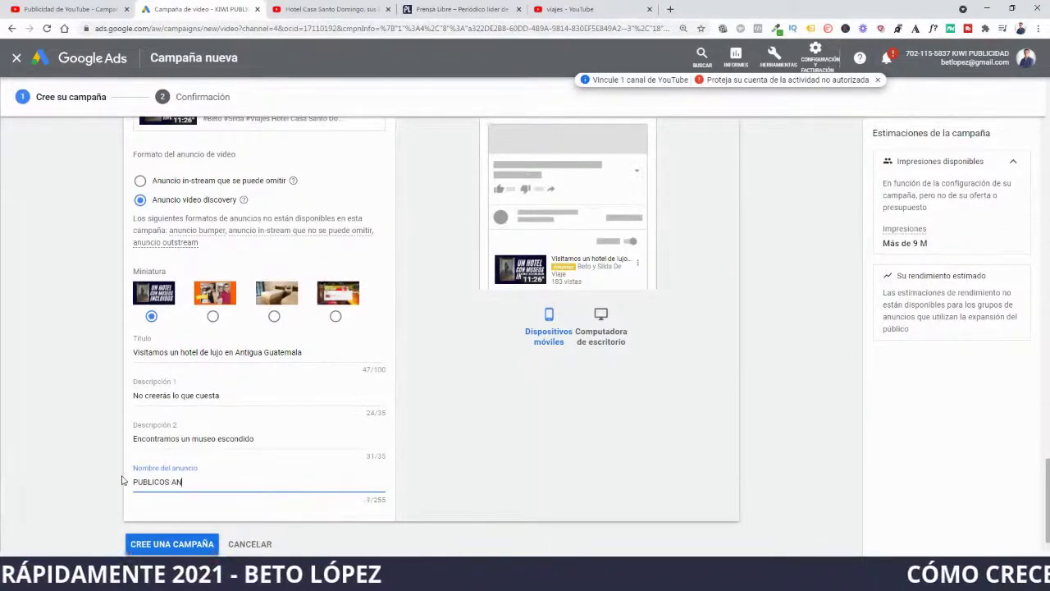
{"action": "type", "text": "UBLICOS CASA SANTA DOMINGO"}
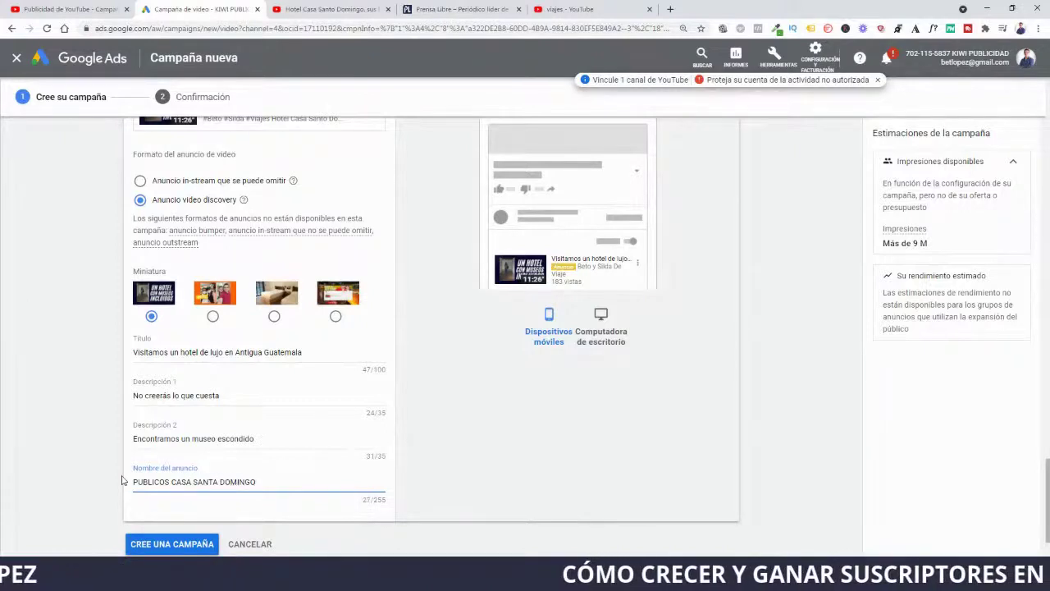
- Create the campaign and continue from the confirmation to its ad groups page
{"action": "left_click", "coordinate": [178, 547]}
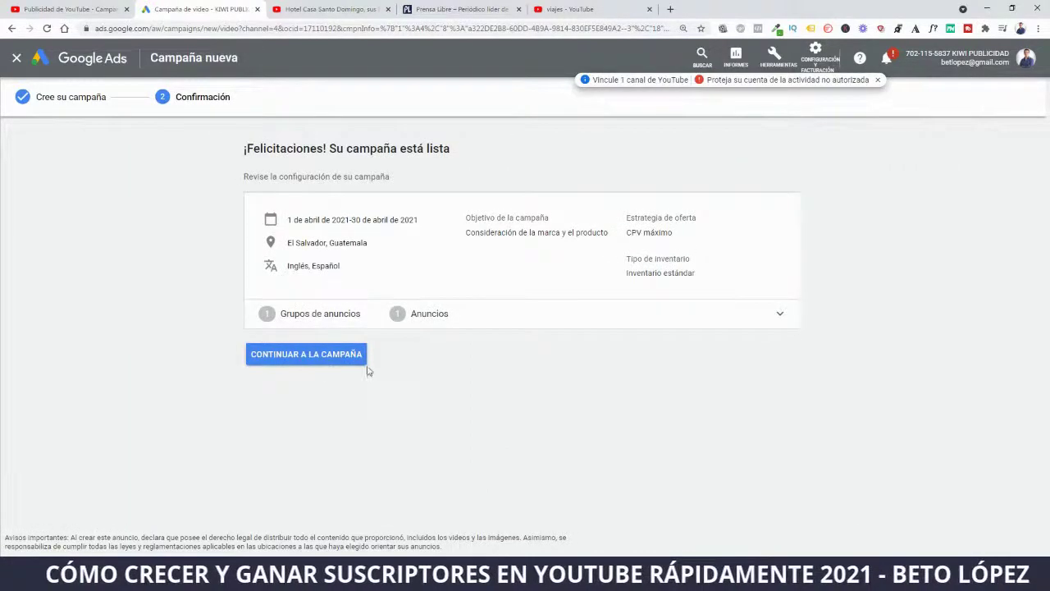
{"action": "left_click_drag", "start_coordinate": [234, 154], "coordinate": [484, 156]}
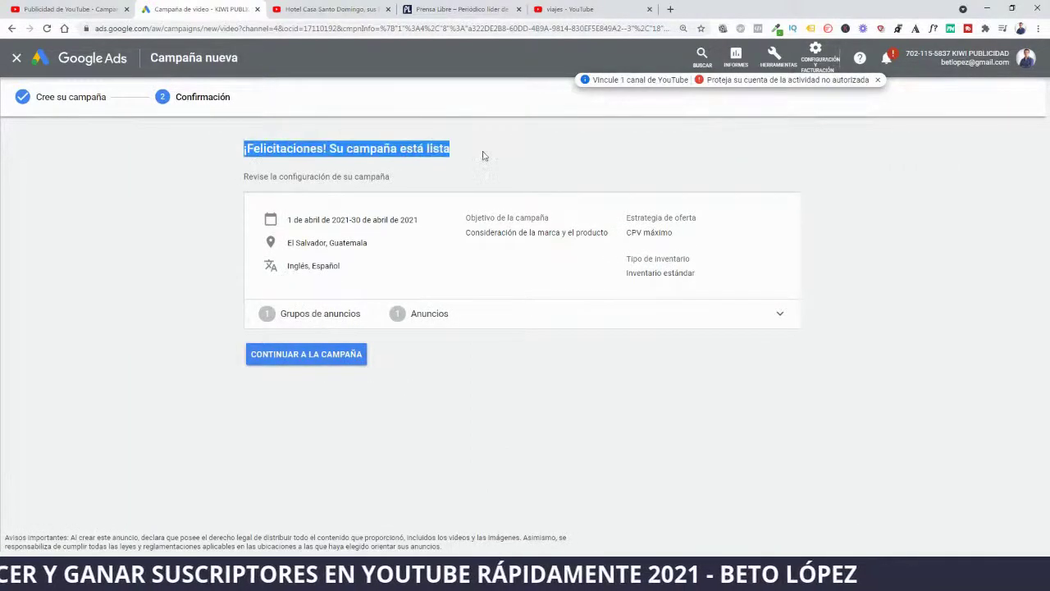
{"action": "left_click", "coordinate": [324, 358]}
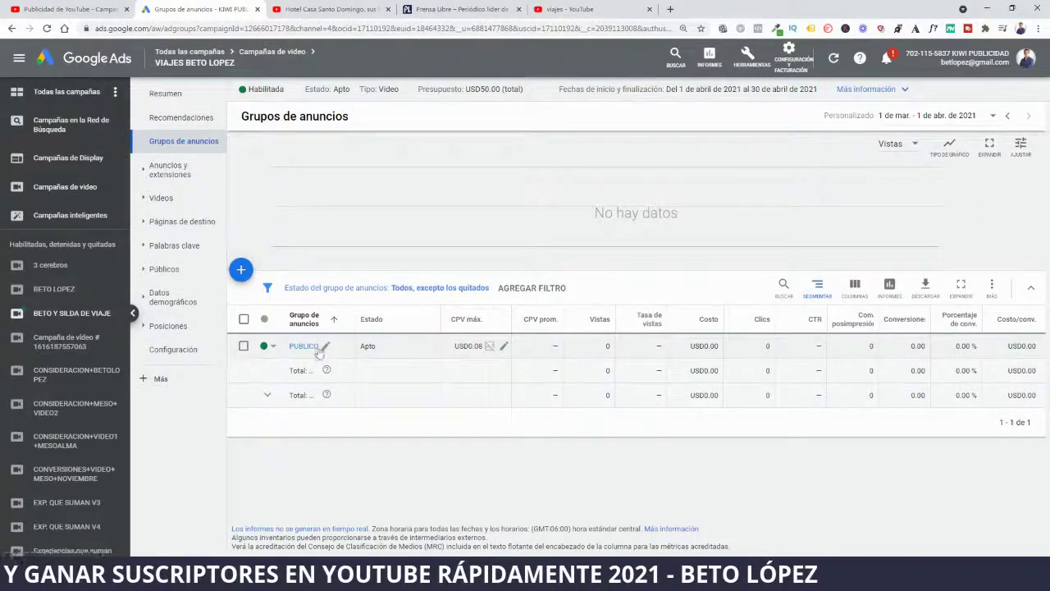
- Open Google Jamboard in a new browser tab and create a blank jam
{"action": "left_click", "coordinate": [671, 9]}
{"action": "type", "text": "jam"}
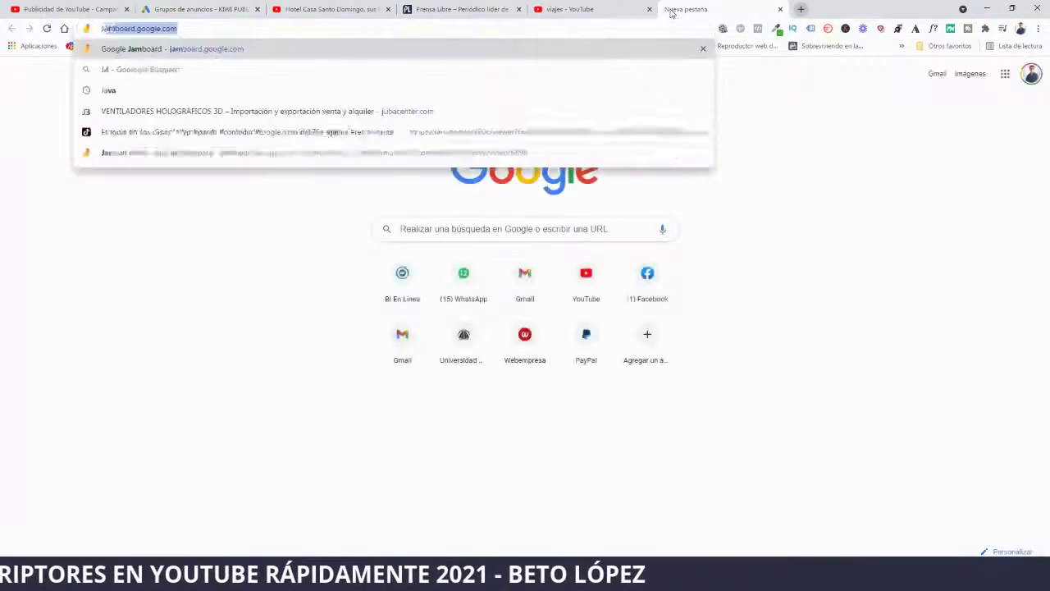
{"action": "key", "text": "Return"}
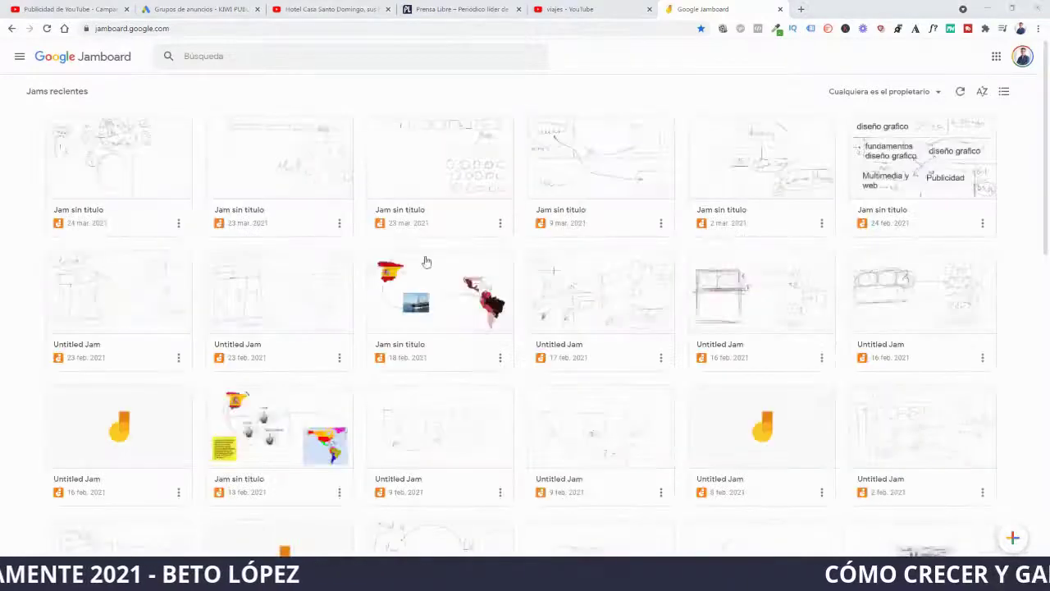
{"action": "left_click", "coordinate": [1014, 537]}
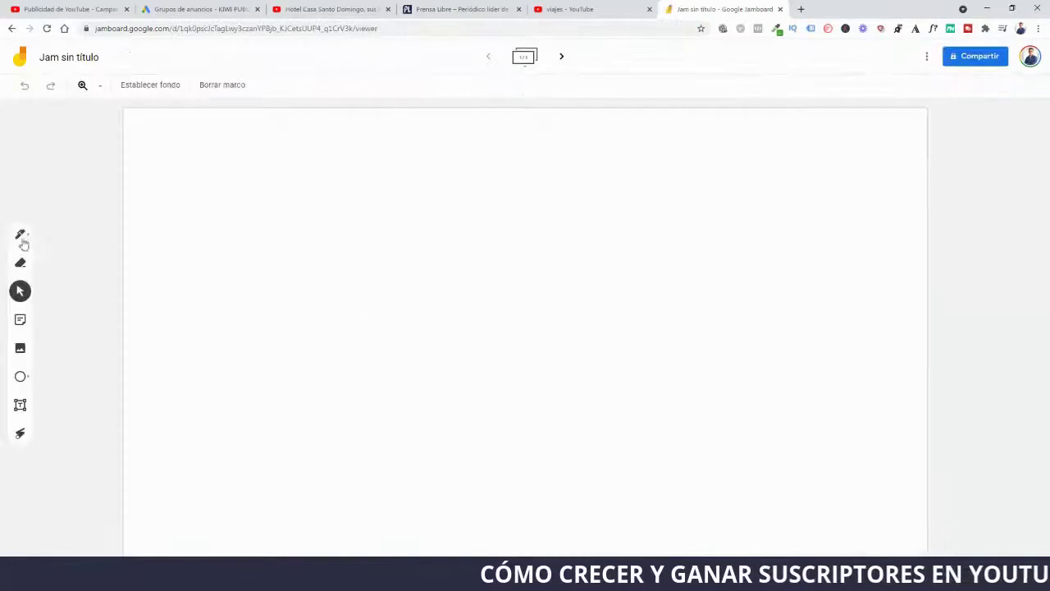
- Draw a wide oval near the top of the frame with the pen and handwrite "Viajes" inside it
{"action": "left_click", "coordinate": [20, 235]}
{"action": "mouse_move", "coordinate": [613, 143]}
{"action": "left_mouse_down"}
{"action": "mouse_move", "coordinate": [375, 183]}
{"action": "mouse_move", "coordinate": [670, 155]}
{"action": "mouse_move", "coordinate": [577, 141]}
{"action": "left_mouse_up"}
{"action": "mouse_move", "coordinate": [442, 169]}
{"action": "left_mouse_down"}
{"action": "mouse_move", "coordinate": [450, 188]}
{"action": "mouse_move", "coordinate": [471, 161]}
{"action": "left_mouse_up"}
{"action": "left_click_drag", "start_coordinate": [474, 158], "coordinate": [483, 179]}
{"action": "left_click_drag", "start_coordinate": [490, 170], "coordinate": [520, 209]}
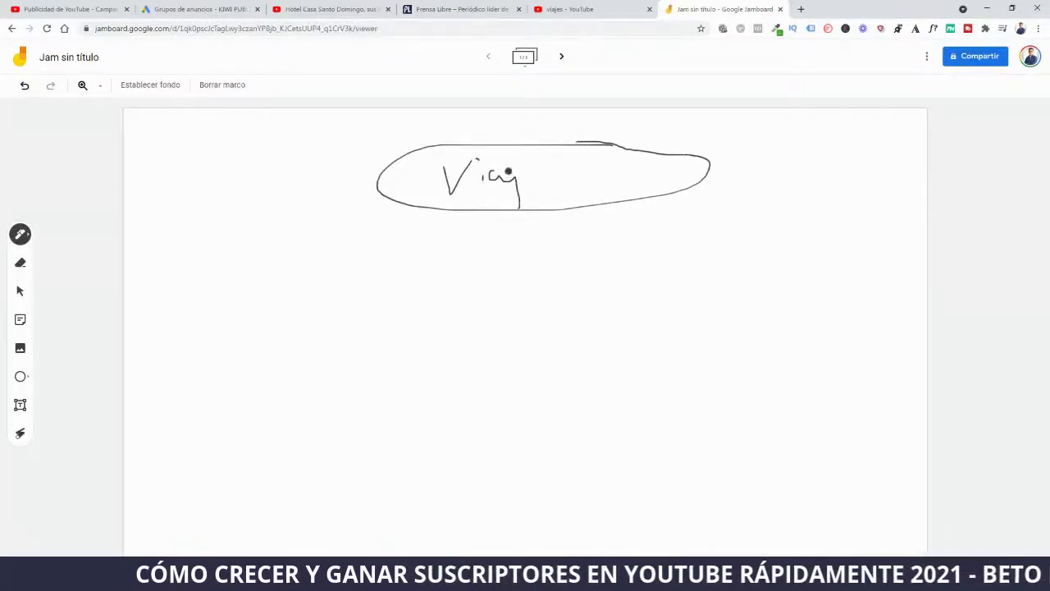
{"action": "left_click_drag", "start_coordinate": [559, 167], "coordinate": [552, 183]}
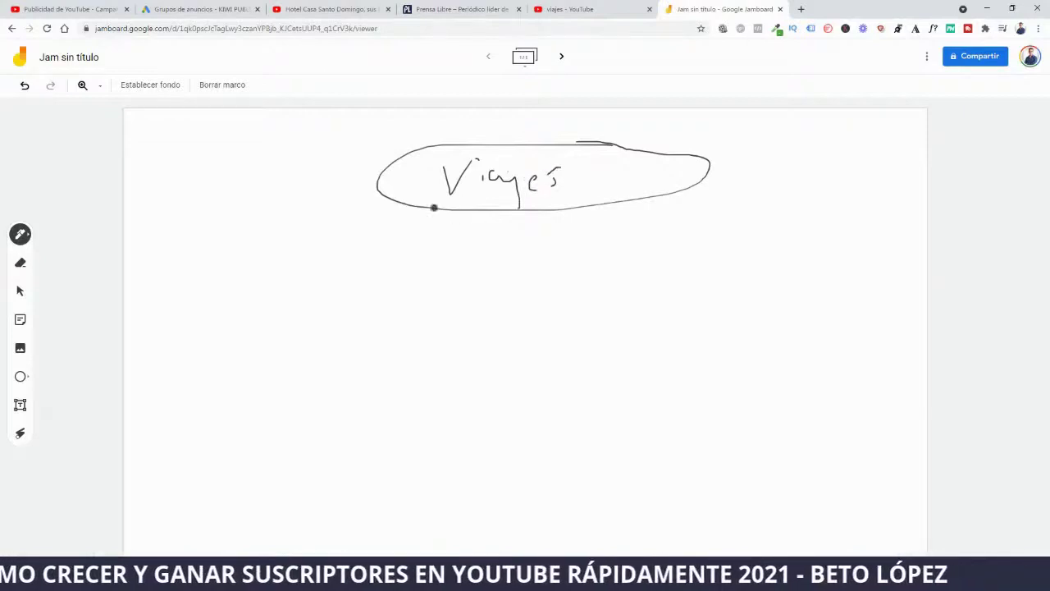
- Draw four branch lines down from the Viajes oval and an oval labelled "Publico" under the first branch
{"action": "left_click_drag", "start_coordinate": [435, 210], "coordinate": [327, 294]}
{"action": "left_click_drag", "start_coordinate": [504, 209], "coordinate": [480, 302]}
{"action": "left_click_drag", "start_coordinate": [600, 214], "coordinate": [589, 291]}
{"action": "left_click_drag", "start_coordinate": [639, 201], "coordinate": [719, 286]}
{"action": "mouse_move", "coordinate": [349, 294]}
{"action": "left_mouse_down"}
{"action": "mouse_move", "coordinate": [237, 345]}
{"action": "mouse_move", "coordinate": [358, 300]}
{"action": "mouse_move", "coordinate": [322, 292]}
{"action": "left_mouse_up"}
{"action": "mouse_move", "coordinate": [239, 314]}
{"action": "left_mouse_down"}
{"action": "mouse_move", "coordinate": [240, 349]}
{"action": "mouse_move", "coordinate": [265, 328]}
{"action": "mouse_move", "coordinate": [303, 336]}
{"action": "left_mouse_up"}
{"action": "mouse_move", "coordinate": [314, 300]}
{"action": "left_mouse_down"}
{"action": "mouse_move", "coordinate": [313, 337]}
{"action": "mouse_move", "coordinate": [329, 337]}
{"action": "left_mouse_up"}
{"action": "left_click_drag", "start_coordinate": [342, 326], "coordinate": [340, 327]}
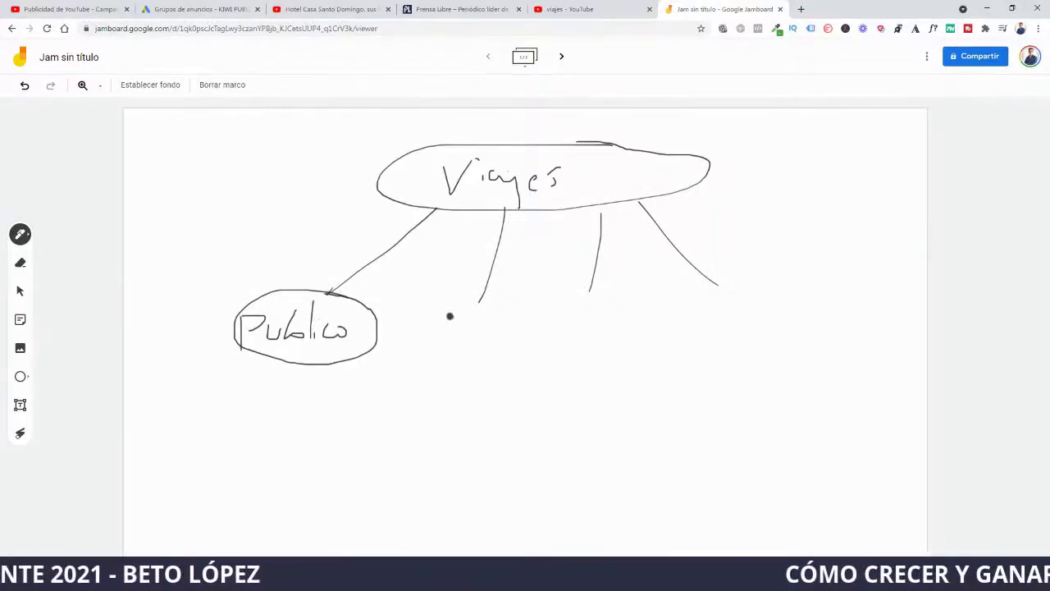
- Draw empty circles under the other three branches and add a line leading to a V below each of the four shapes
{"action": "mouse_move", "coordinate": [515, 307]}
{"action": "left_mouse_down"}
{"action": "mouse_move", "coordinate": [405, 329]}
{"action": "mouse_move", "coordinate": [528, 312]}
{"action": "mouse_move", "coordinate": [510, 298]}
{"action": "left_mouse_up"}
{"action": "mouse_move", "coordinate": [633, 303]}
{"action": "left_mouse_down"}
{"action": "mouse_move", "coordinate": [579, 359]}
{"action": "mouse_move", "coordinate": [632, 302]}
{"action": "left_mouse_up"}
{"action": "mouse_move", "coordinate": [739, 285]}
{"action": "left_mouse_down"}
{"action": "mouse_move", "coordinate": [704, 352]}
{"action": "mouse_move", "coordinate": [722, 289]}
{"action": "left_mouse_up"}
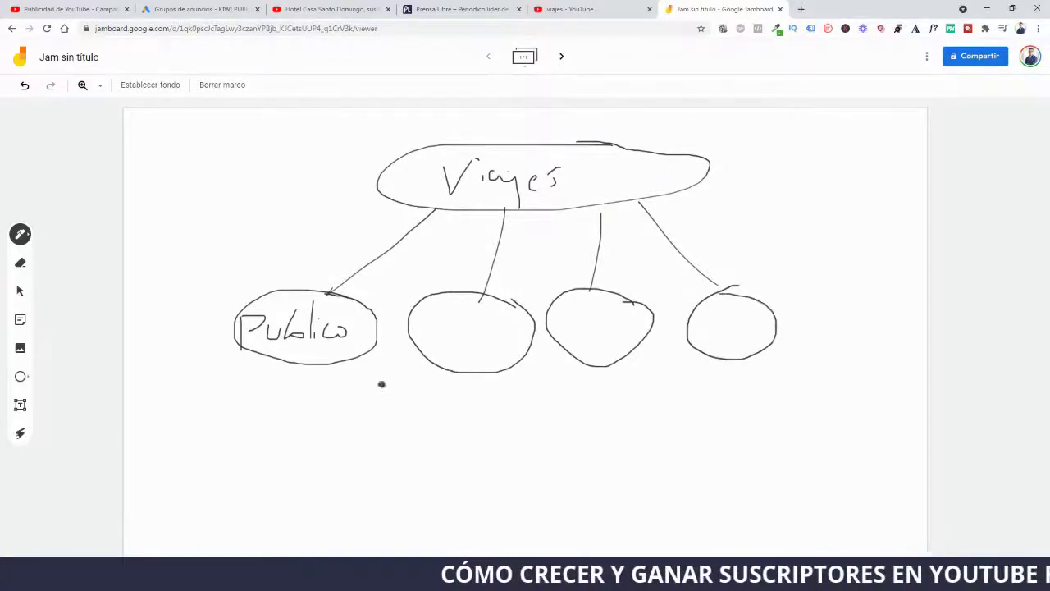
{"action": "mouse_move", "coordinate": [304, 370]}
{"action": "left_mouse_down"}
{"action": "mouse_move", "coordinate": [300, 410]}
{"action": "mouse_move", "coordinate": [320, 436]}
{"action": "left_mouse_up"}
{"action": "mouse_move", "coordinate": [468, 374]}
{"action": "left_mouse_down"}
{"action": "mouse_move", "coordinate": [467, 424]}
{"action": "mouse_move", "coordinate": [483, 445]}
{"action": "left_mouse_up"}
{"action": "left_click_drag", "start_coordinate": [603, 366], "coordinate": [612, 451]}
{"action": "mouse_move", "coordinate": [736, 363]}
{"action": "left_mouse_down"}
{"action": "mouse_move", "coordinate": [736, 406]}
{"action": "mouse_move", "coordinate": [759, 438]}
{"action": "left_mouse_up"}
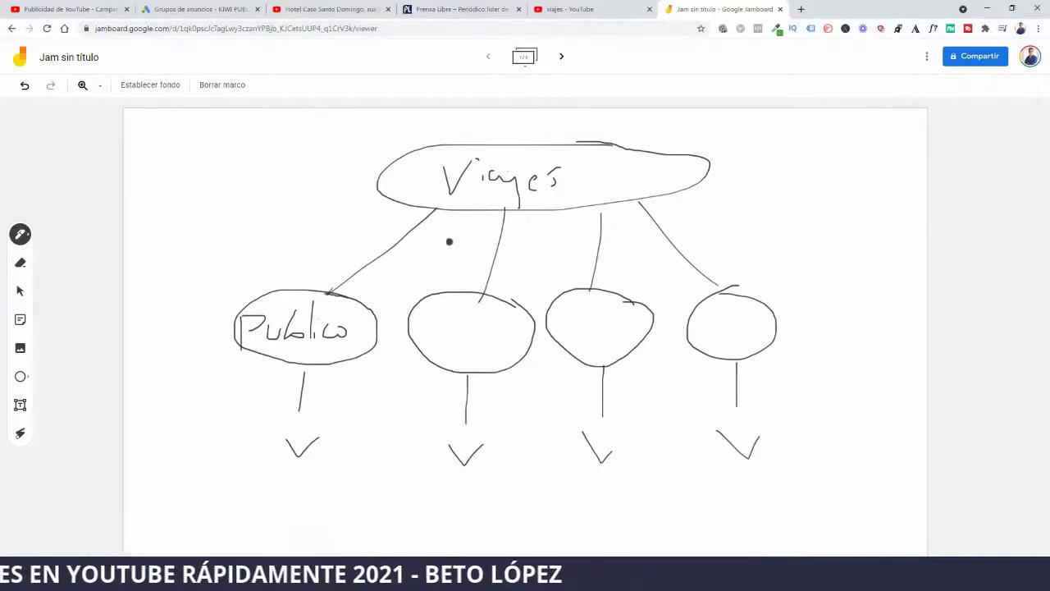
- Switch the pen to red, cross out the three empty circles and add a check mark at the Publico oval
{"action": "left_click", "coordinate": [21, 233]}
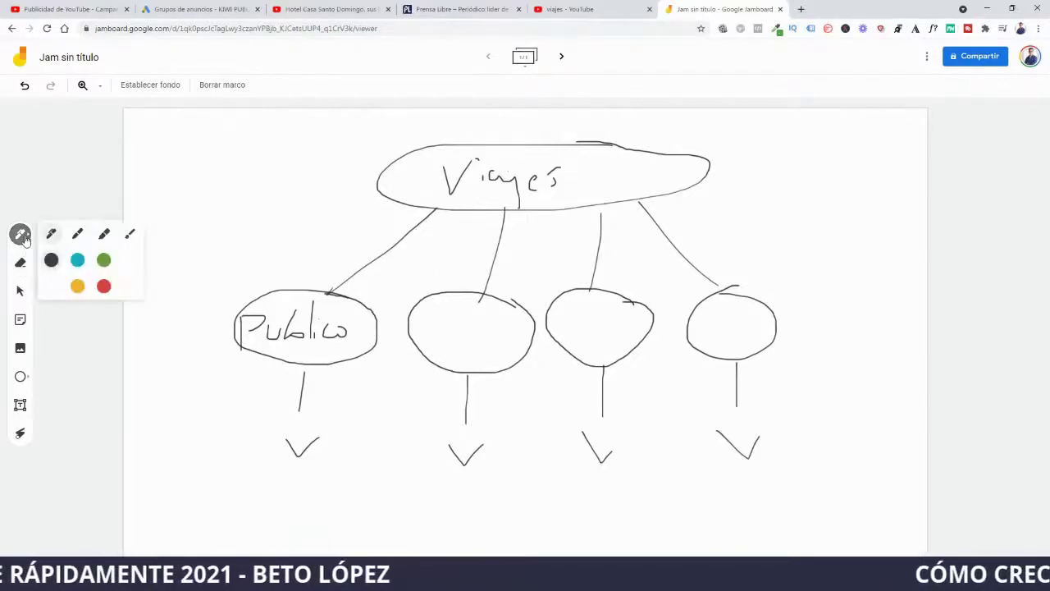
{"action": "left_click", "coordinate": [104, 285]}
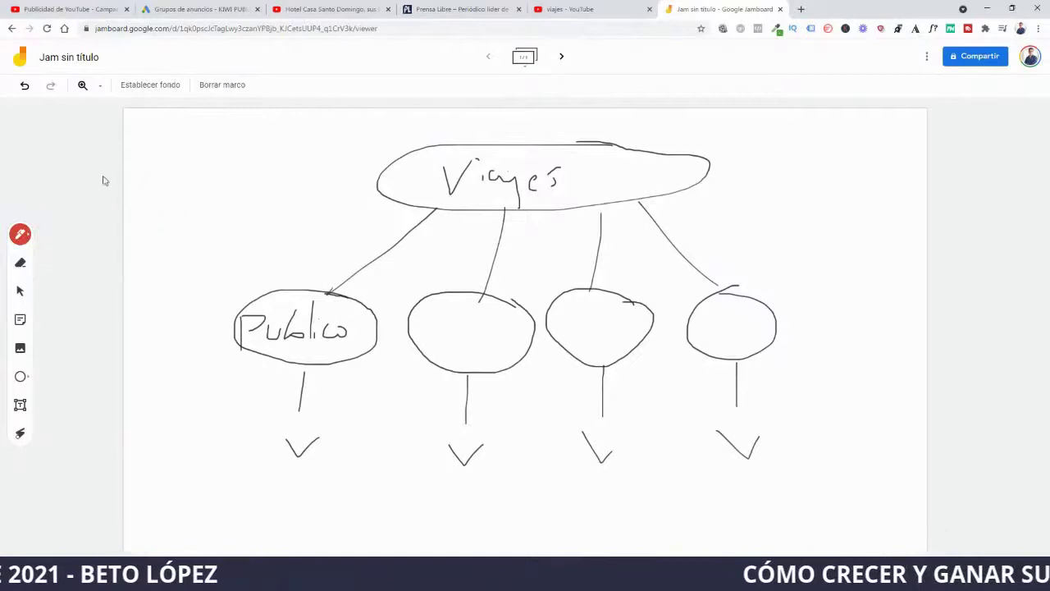
{"action": "left_click_drag", "start_coordinate": [428, 273], "coordinate": [545, 397]}
{"action": "left_click_drag", "start_coordinate": [535, 283], "coordinate": [389, 394]}
{"action": "left_click_drag", "start_coordinate": [552, 284], "coordinate": [642, 378]}
{"action": "left_click_drag", "start_coordinate": [634, 303], "coordinate": [572, 373]}
{"action": "left_click_drag", "start_coordinate": [704, 298], "coordinate": [774, 359]}
{"action": "left_click_drag", "start_coordinate": [787, 307], "coordinate": [691, 371]}
{"action": "left_click_drag", "start_coordinate": [367, 318], "coordinate": [398, 300]}
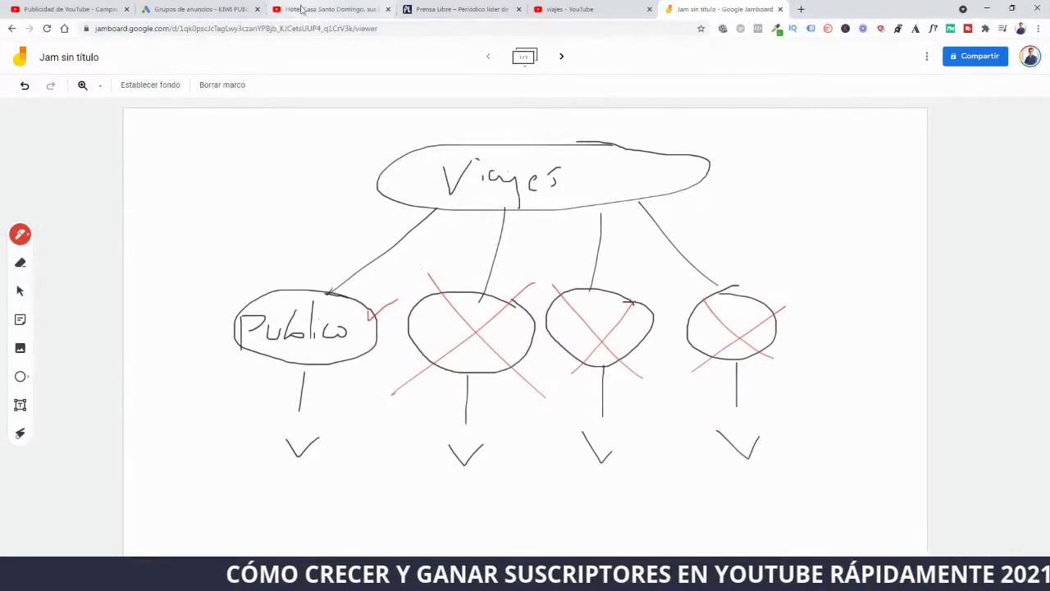
- Switch to Google Ads, start a new ad group in the travel campaign and expand its keyword targeting
{"action": "left_click", "coordinate": [201, 9]}
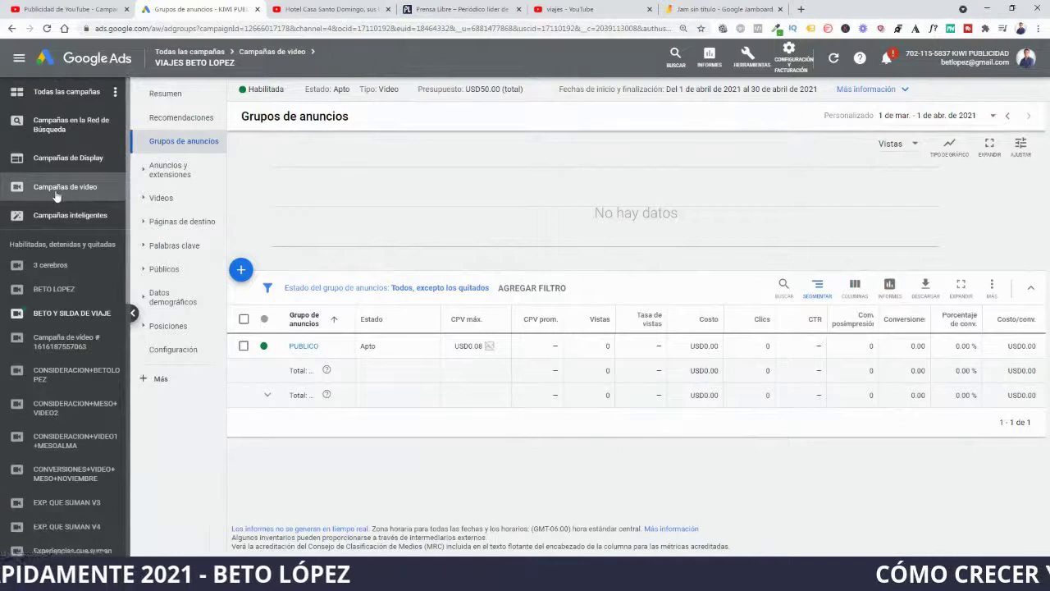
{"action": "left_click", "coordinate": [241, 271]}
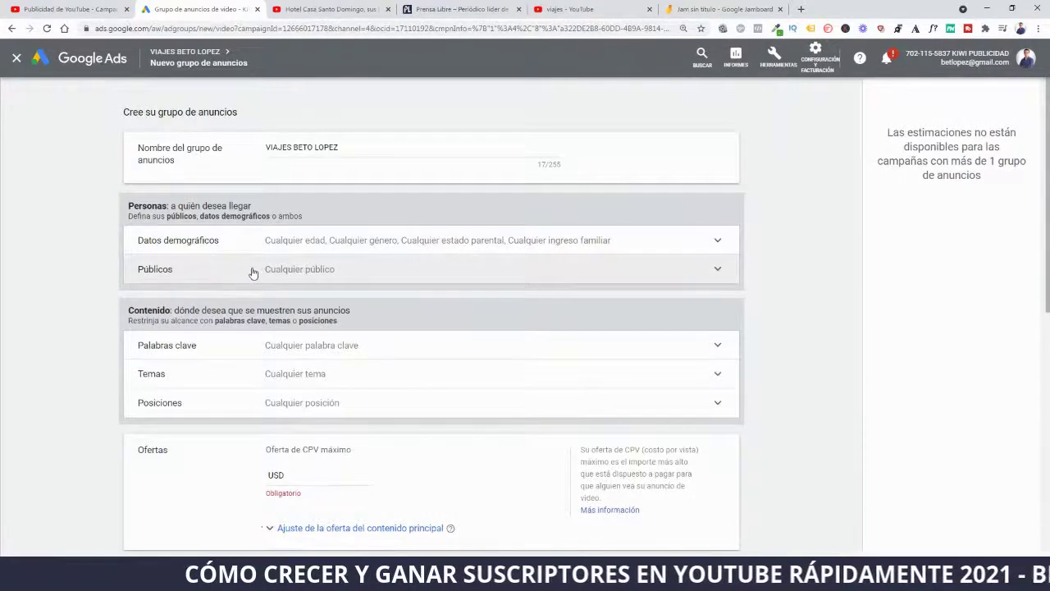
{"action": "scroll", "coordinate": [251, 273], "scroll_direction": "down", "scroll_amount": 1}
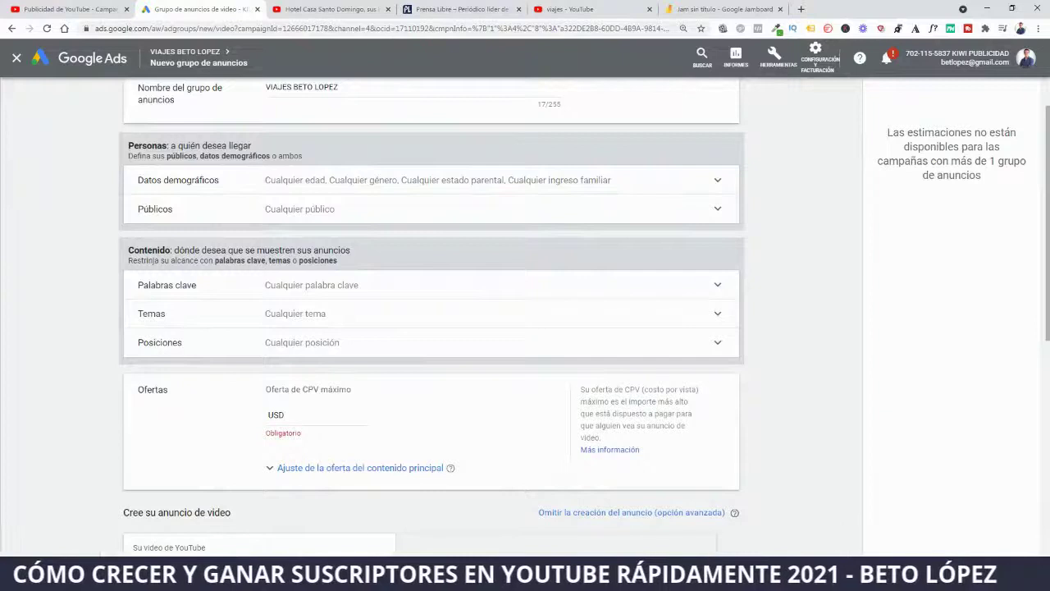
{"action": "left_click", "coordinate": [298, 288]}
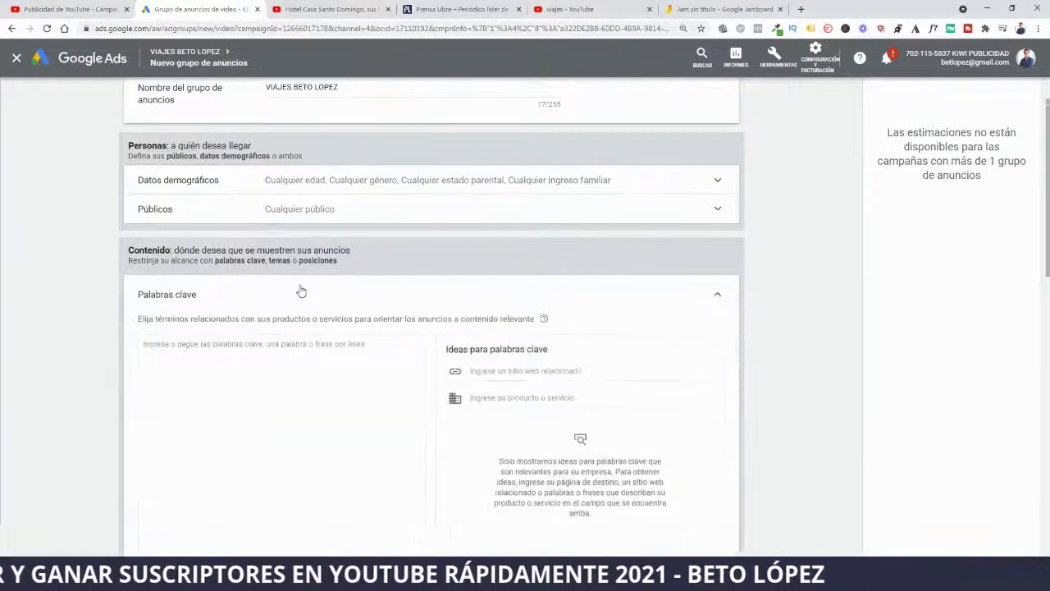
{"action": "scroll", "coordinate": [394, 362], "scroll_direction": "down", "scroll_amount": 1}
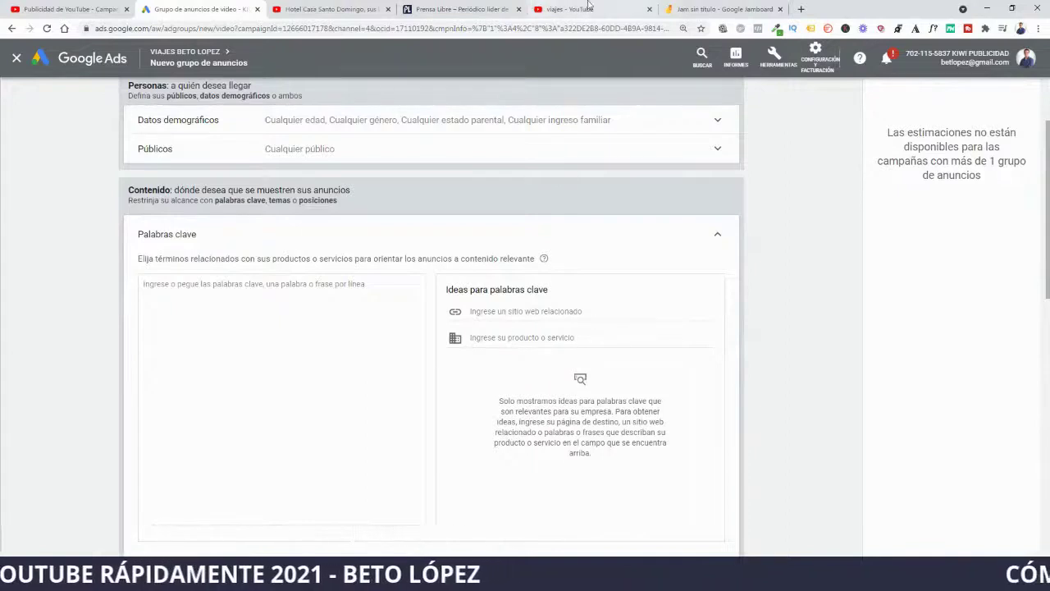
- Get keyword ideas for "VIAJAR" and add viajar turismo, viajar viajes, viajar, viajes y viaje and travel viajes
{"action": "left_click", "coordinate": [533, 338]}
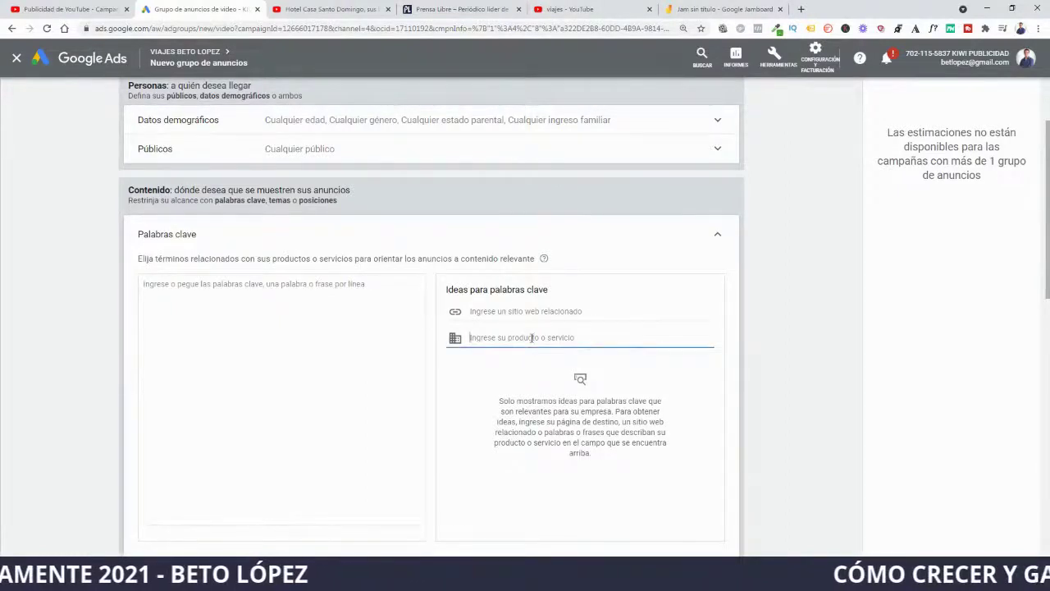
{"action": "type", "text": "VIAJAR"}
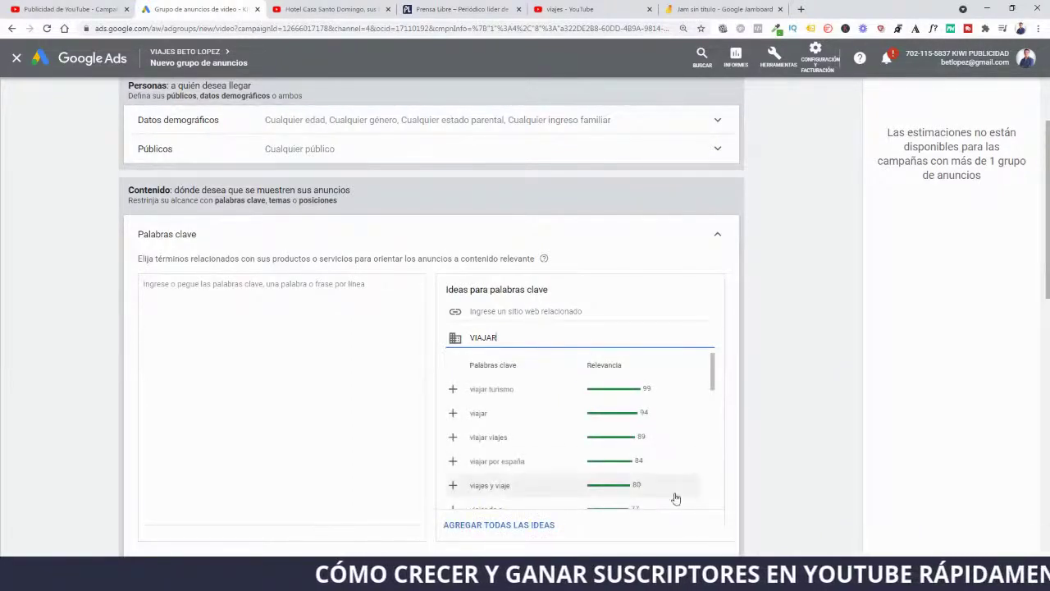
{"action": "left_click", "coordinate": [453, 393]}
{"action": "left_click", "coordinate": [453, 413]}
{"action": "left_click", "coordinate": [452, 391]}
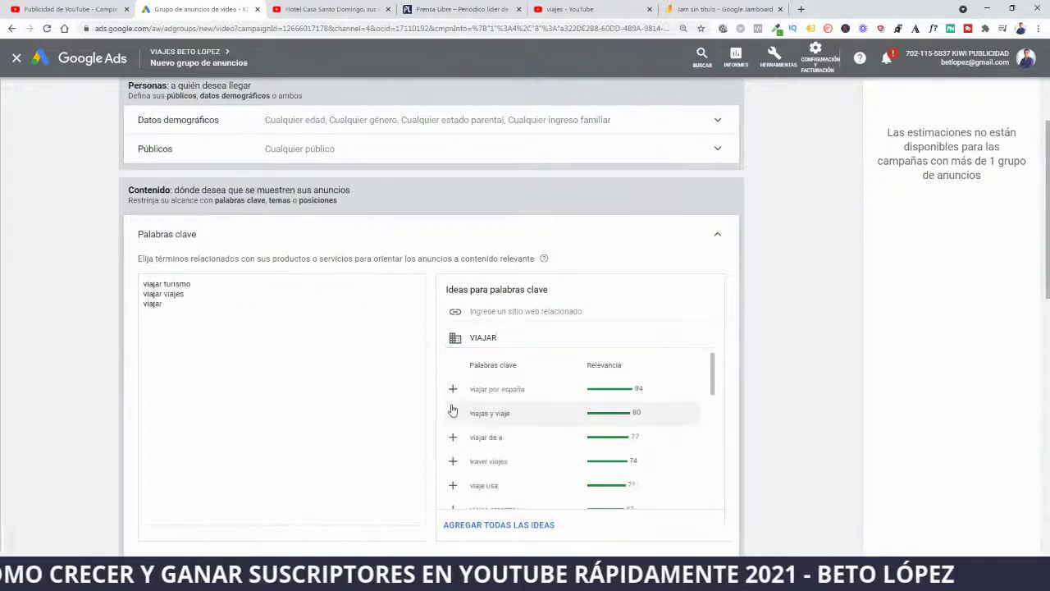
{"action": "left_click", "coordinate": [453, 418]}
{"action": "left_click", "coordinate": [451, 435]}
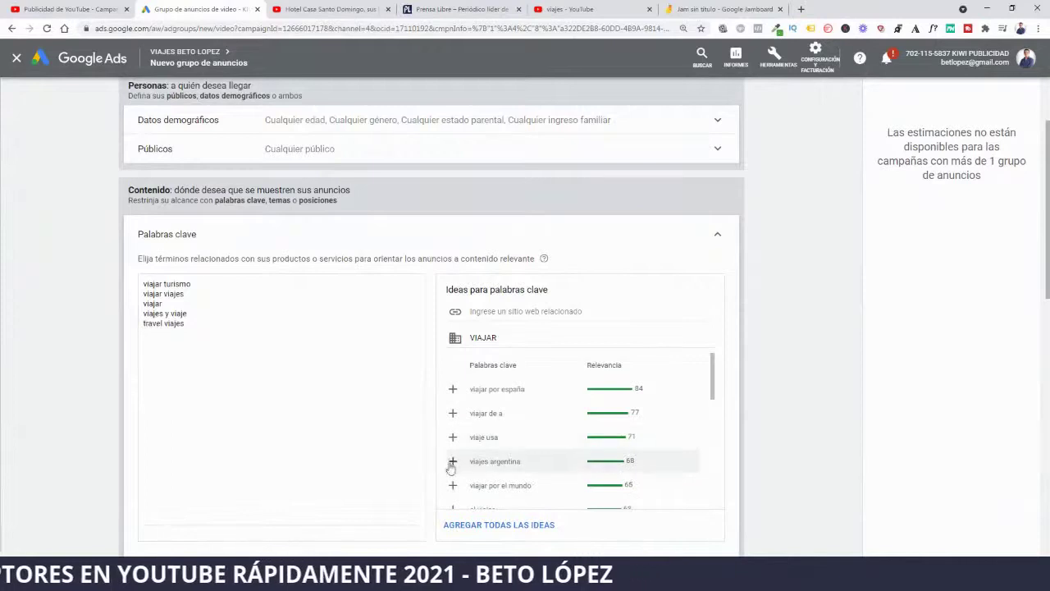
- Add the ideas viajar por el mundo, el viajar, turismo en viajes and viajes mexico to the keyword list
{"action": "scroll", "coordinate": [452, 451], "scroll_direction": "down", "scroll_amount": 1}
{"action": "left_click", "coordinate": [452, 431]}
{"action": "left_click", "coordinate": [453, 435]}
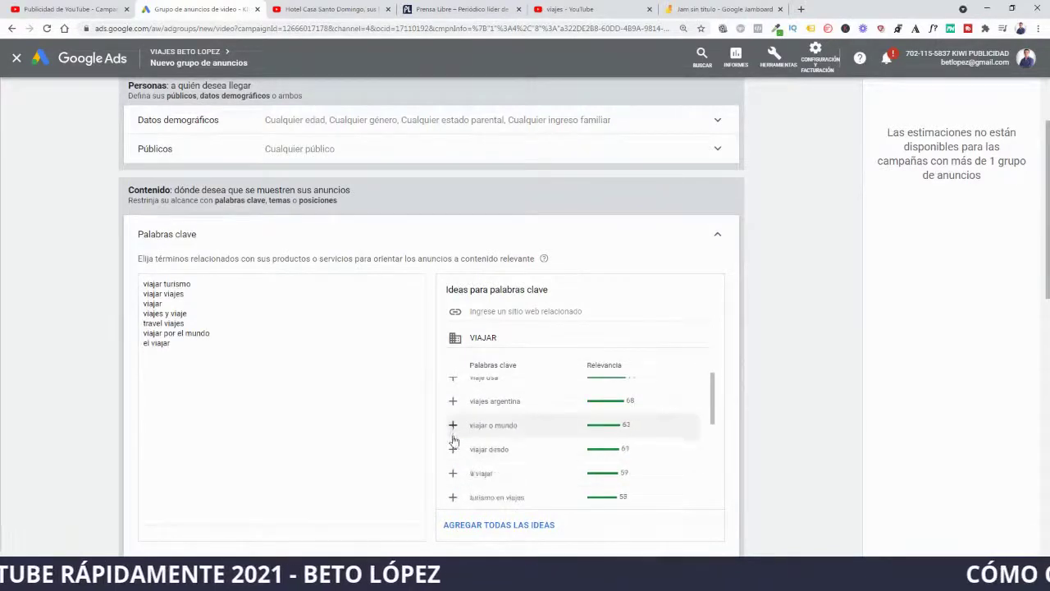
{"action": "scroll", "coordinate": [454, 443], "scroll_direction": "down", "scroll_amount": 2}
{"action": "left_click", "coordinate": [453, 437]}
{"action": "scroll", "coordinate": [452, 451], "scroll_direction": "down", "scroll_amount": 3}
{"action": "left_click", "coordinate": [452, 438]}
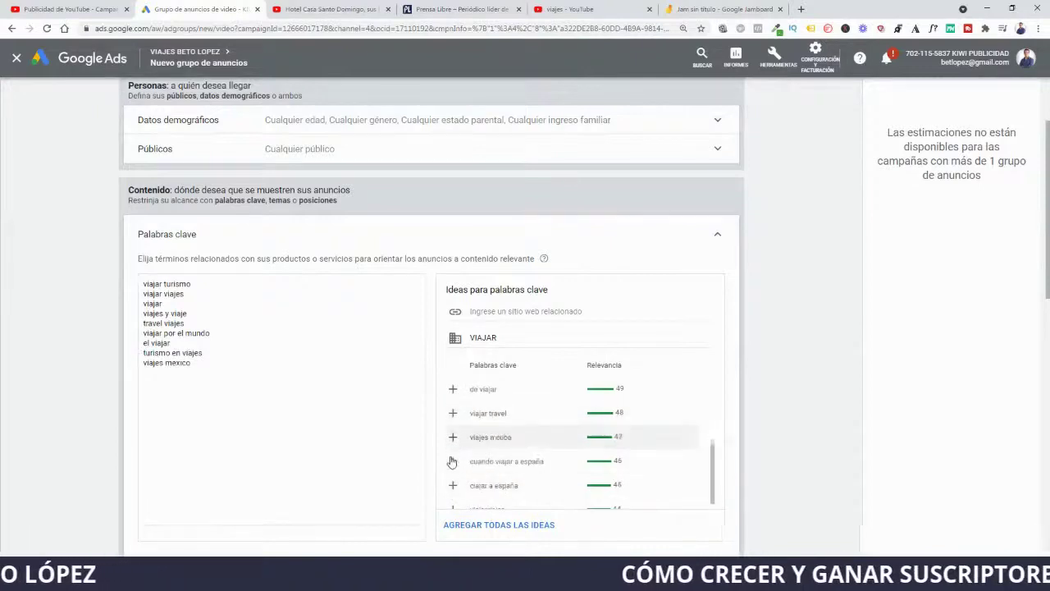
- Get keyword ideas for "guatemala" and add guatemala, guatemala country, guatemala map, guatemalan and guatemala city
{"action": "left_click_drag", "start_coordinate": [500, 337], "coordinate": [462, 334]}
{"action": "type", "text": "guatemala"}
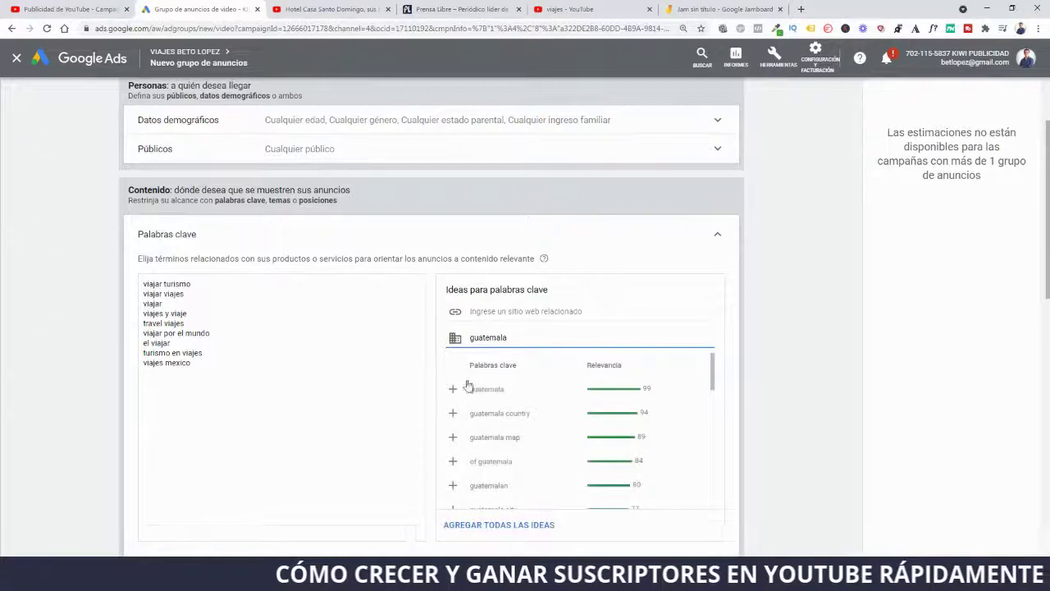
{"action": "left_click", "coordinate": [453, 389]}
{"action": "left_click", "coordinate": [453, 389]}
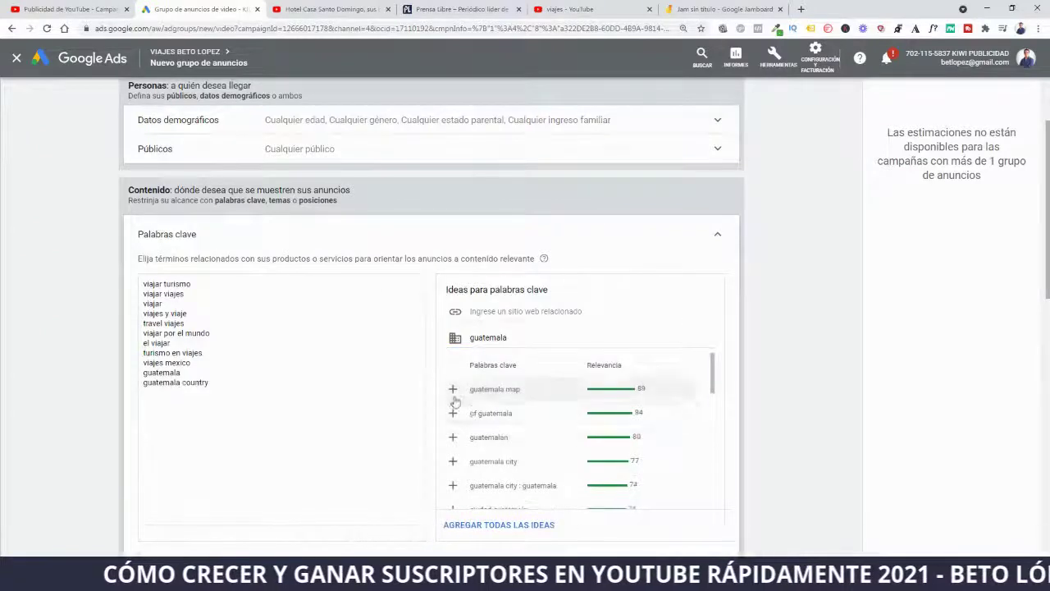
{"action": "left_click", "coordinate": [453, 389]}
{"action": "left_click", "coordinate": [453, 413]}
{"action": "left_click", "coordinate": [453, 413]}
- Get keyword ideas for "mexico" and add visit mexico, mexico and travel to mexico
{"action": "double_click", "coordinate": [491, 337]}
{"action": "type", "text": "mexico"}
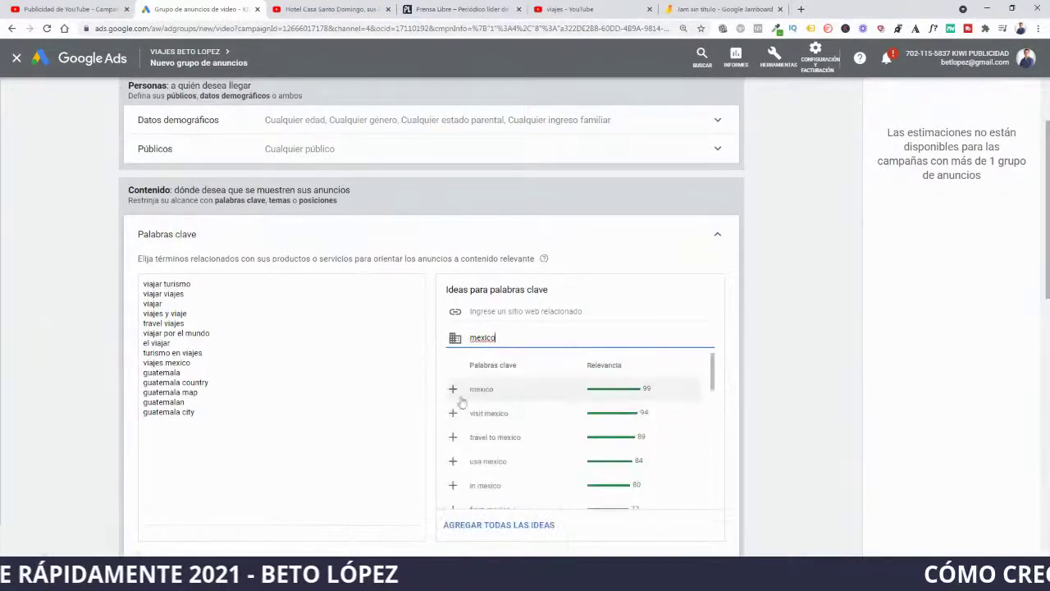
{"action": "left_click", "coordinate": [452, 413]}
{"action": "left_click", "coordinate": [452, 388]}
{"action": "left_click", "coordinate": [452, 388]}
- Get keyword ideas for "travel" and add travel and traveling to the keyword list
{"action": "left_click_drag", "start_coordinate": [496, 337], "coordinate": [464, 338]}
{"action": "type", "text": "tra"}
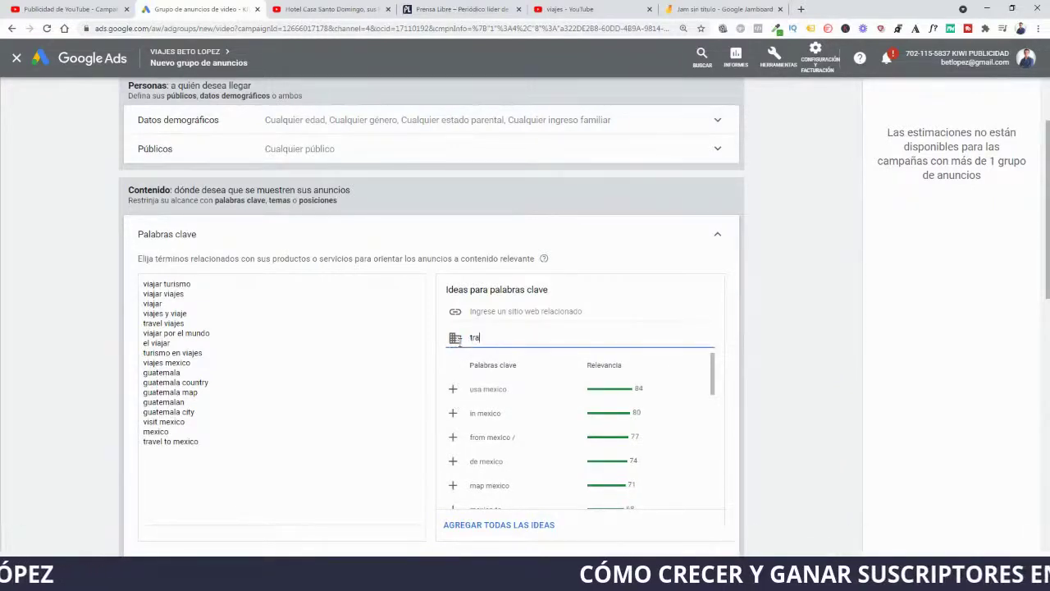
{"action": "type", "text": "vel"}
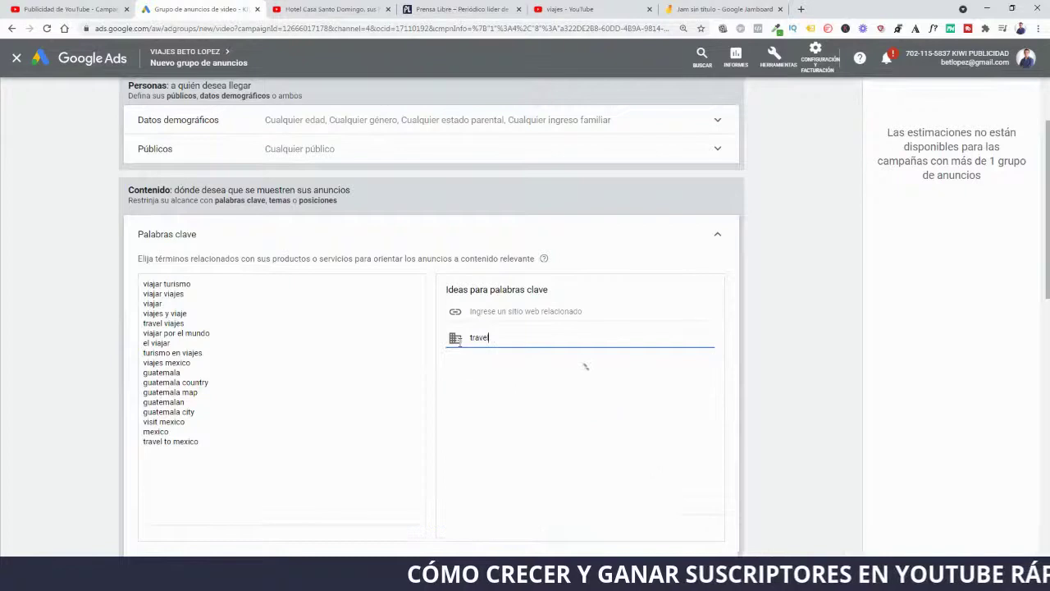
{"action": "left_click", "coordinate": [452, 389]}
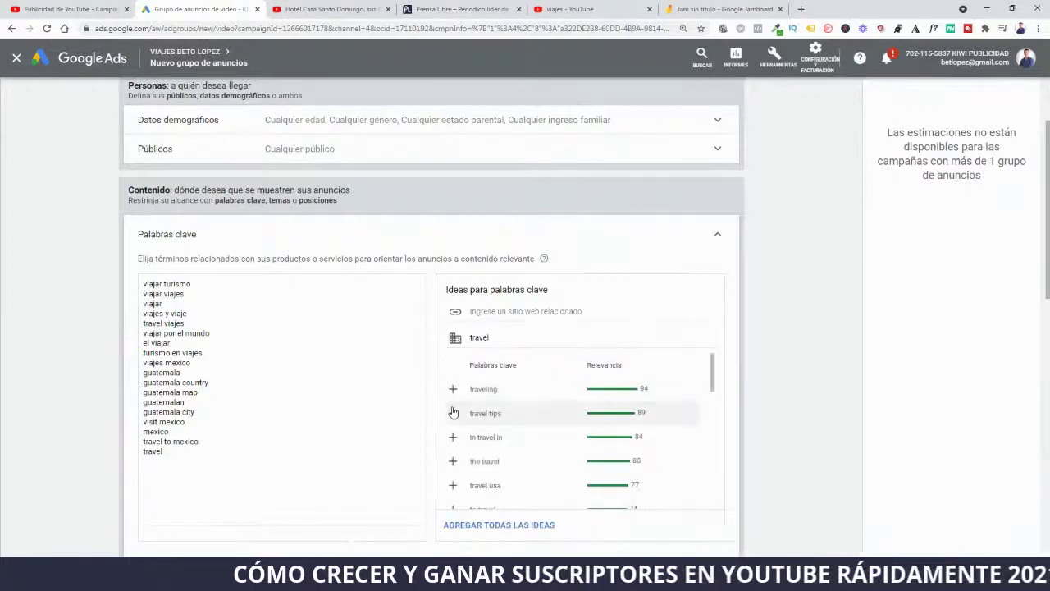
{"action": "left_click", "coordinate": [452, 390]}
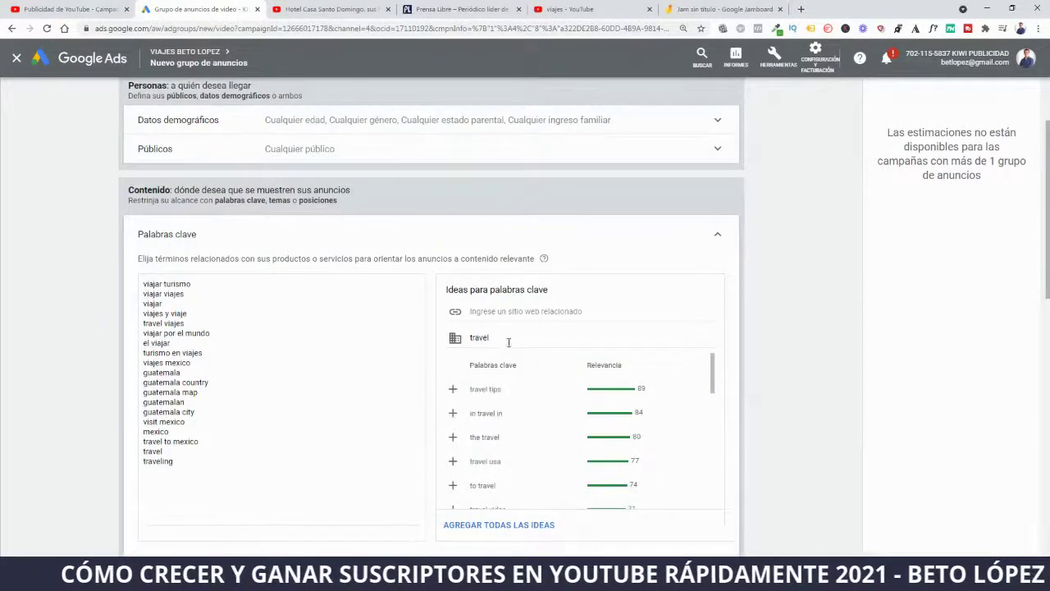
- Get keyword ideas for "turismo" and check whether any of them suit the travel topic
{"action": "left_click_drag", "start_coordinate": [506, 337], "coordinate": [470, 343]}
{"action": "key", "text": "BackSpace"}
{"action": "type", "text": "turismo"}
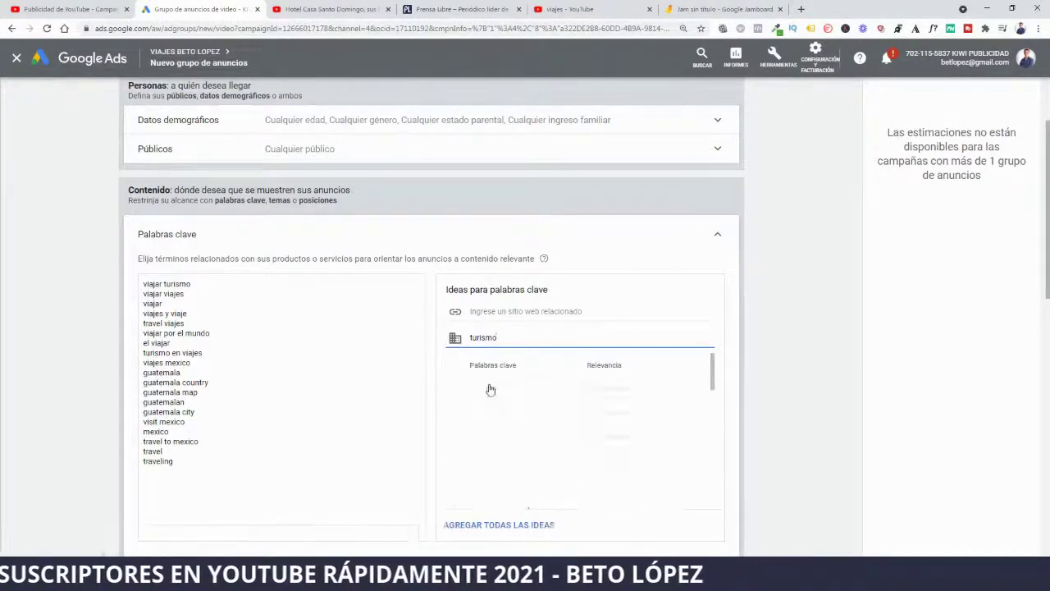
{"action": "scroll", "coordinate": [457, 439], "scroll_direction": "down", "scroll_amount": 3}
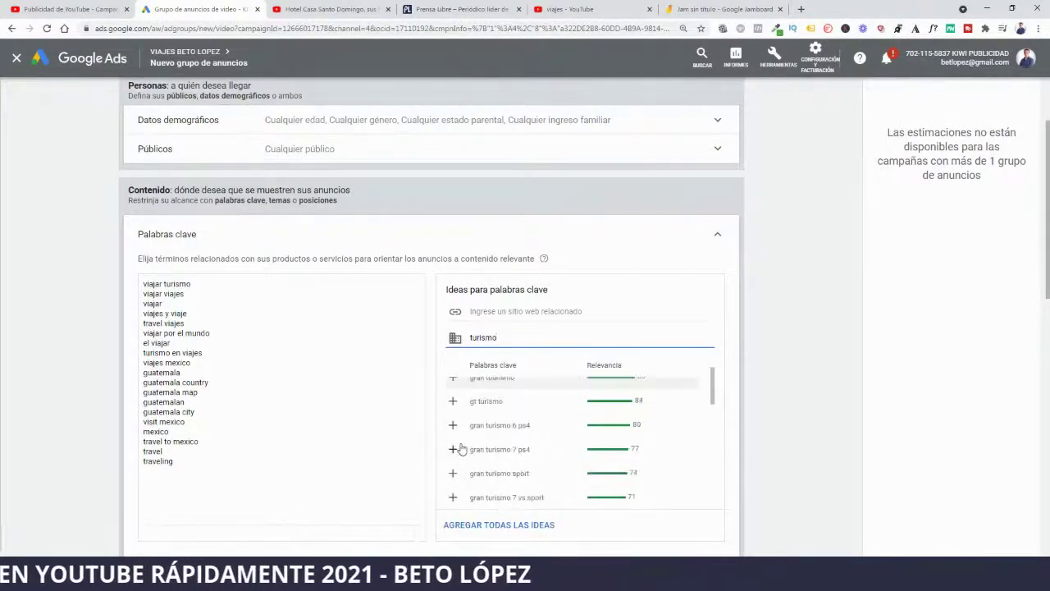
{"action": "scroll", "coordinate": [462, 452], "scroll_direction": "down", "scroll_amount": 5}
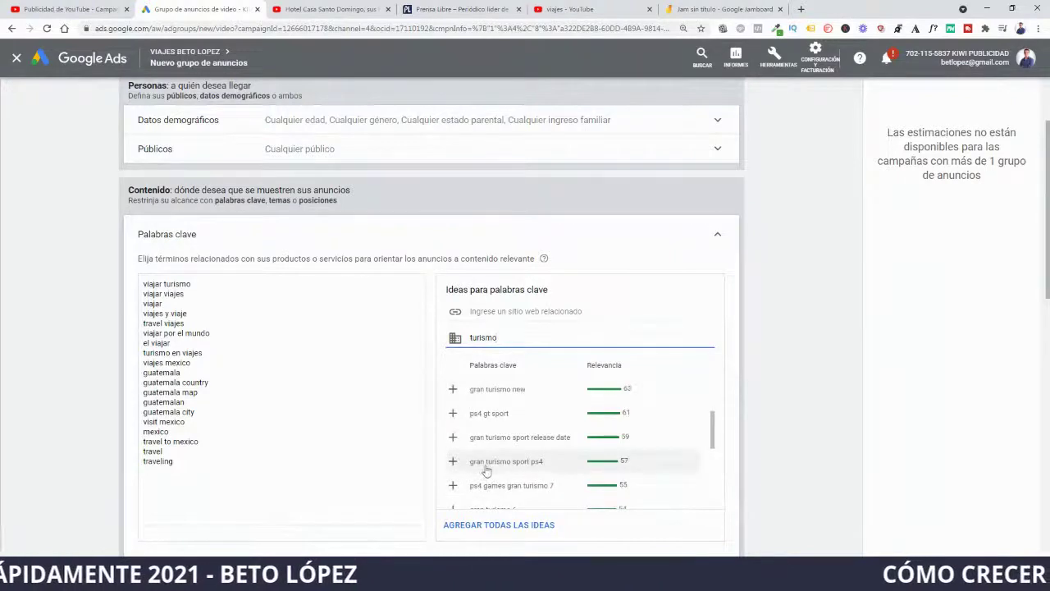
{"action": "scroll", "coordinate": [484, 476], "scroll_direction": "up", "scroll_amount": 8}
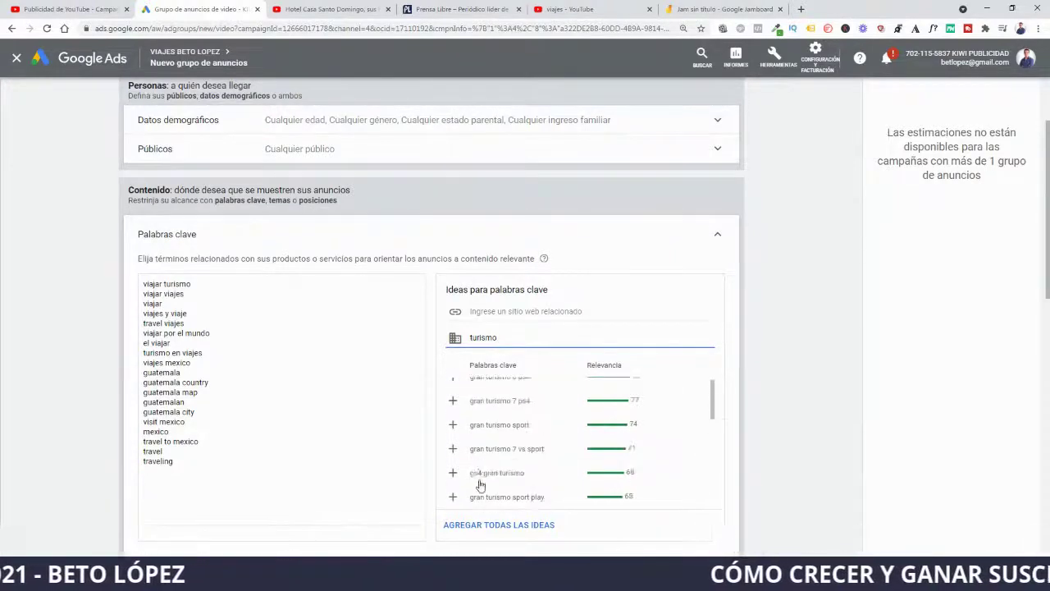
- Get keyword ideas for "hoteles" and add hoteles, hoteles en and reservar hotel
{"action": "left_click_drag", "start_coordinate": [511, 457], "coordinate": [458, 455]}
{"action": "type", "text": "hoteles"}
{"action": "scroll", "coordinate": [767, 413], "scroll_direction": "down", "scroll_amount": 2}
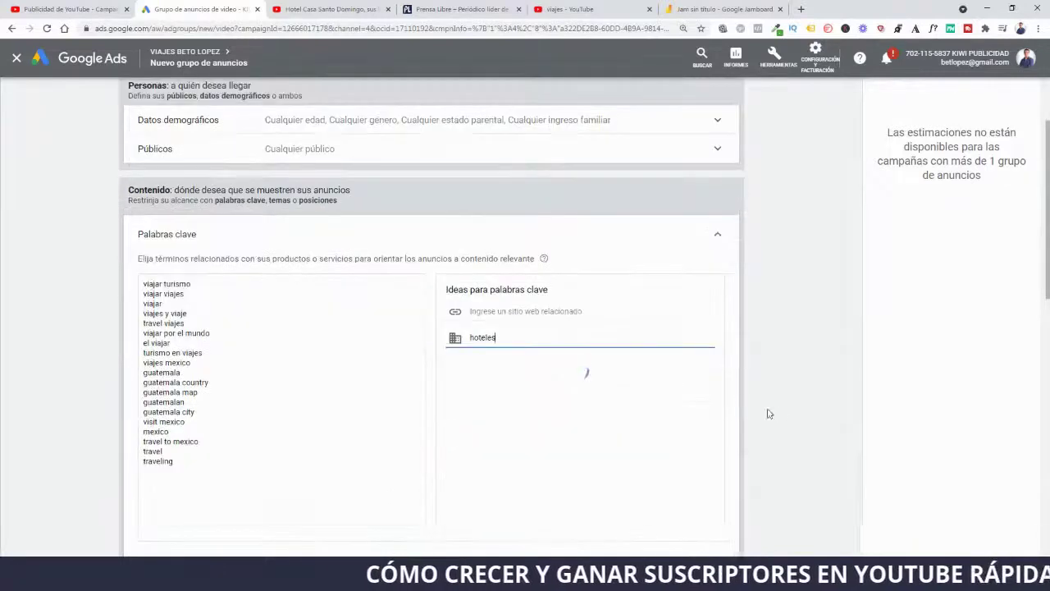
{"action": "left_click", "coordinate": [453, 329]}
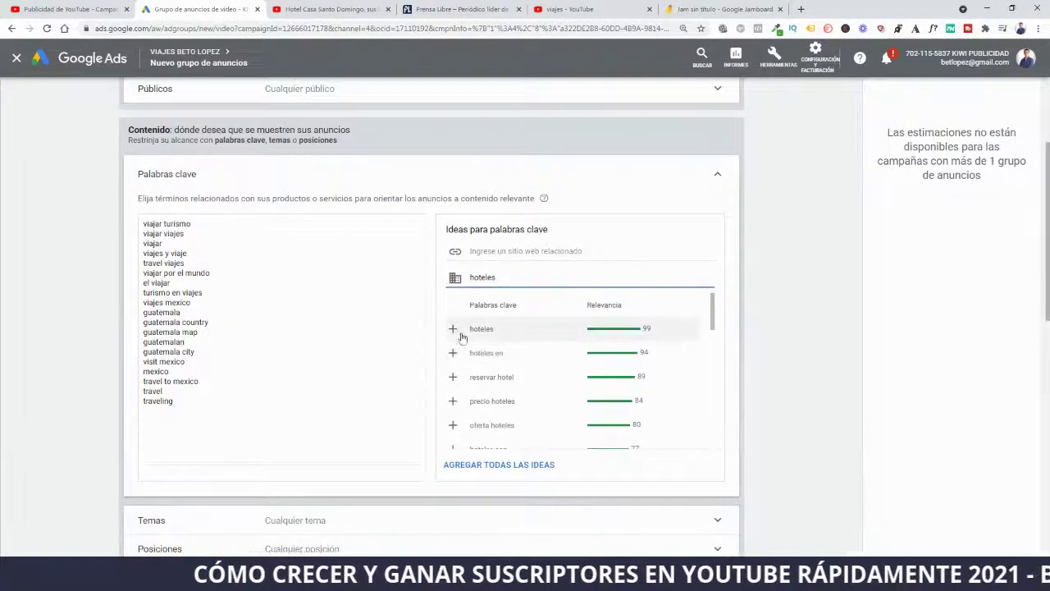
{"action": "left_click", "coordinate": [453, 329]}
{"action": "left_click", "coordinate": [453, 329]}
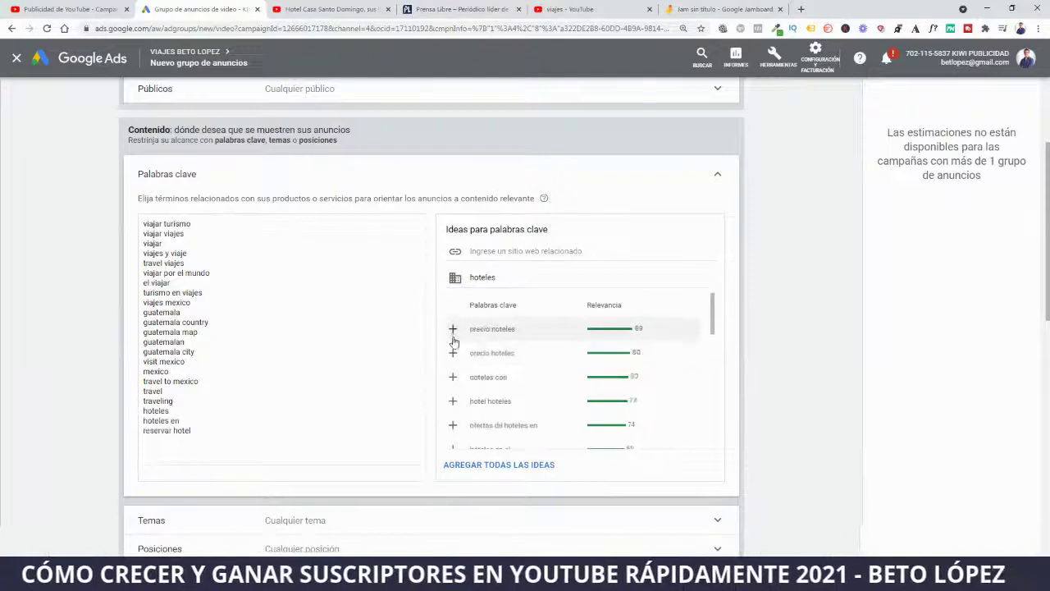
- Add the remaining hotel ideas, including precio hoteles and oferta hoteles, leaving out only bogotá hotel and hotel en pereira
{"action": "left_click", "coordinate": [453, 330]}
{"action": "left_click", "coordinate": [453, 330]}
{"action": "left_click", "coordinate": [453, 330]}
{"action": "left_click", "coordinate": [453, 330]}
{"action": "left_click", "coordinate": [451, 343]}
{"action": "left_click", "coordinate": [452, 340]}
{"action": "left_click", "coordinate": [452, 340]}
{"action": "left_click", "coordinate": [453, 339]}
{"action": "left_click", "coordinate": [452, 340]}
{"action": "left_click", "coordinate": [452, 340]}
{"action": "left_click", "coordinate": [452, 340]}
{"action": "left_click", "coordinate": [452, 340]}
{"action": "left_click", "coordinate": [452, 340]}
{"action": "left_click", "coordinate": [452, 340]}
{"action": "left_click", "coordinate": [452, 340]}
{"action": "left_click", "coordinate": [453, 340]}
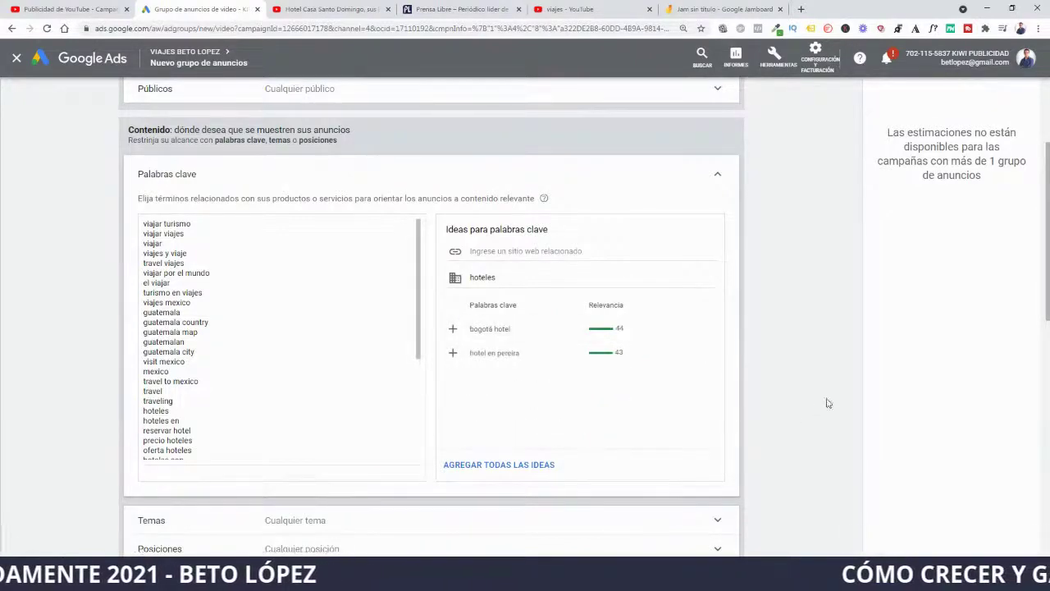
- Set the ad group's maximum CPV bid to USD 0.08
{"action": "scroll", "coordinate": [818, 446], "scroll_direction": "down", "scroll_amount": 2}
{"action": "scroll", "coordinate": [801, 434], "scroll_direction": "down", "scroll_amount": 1}
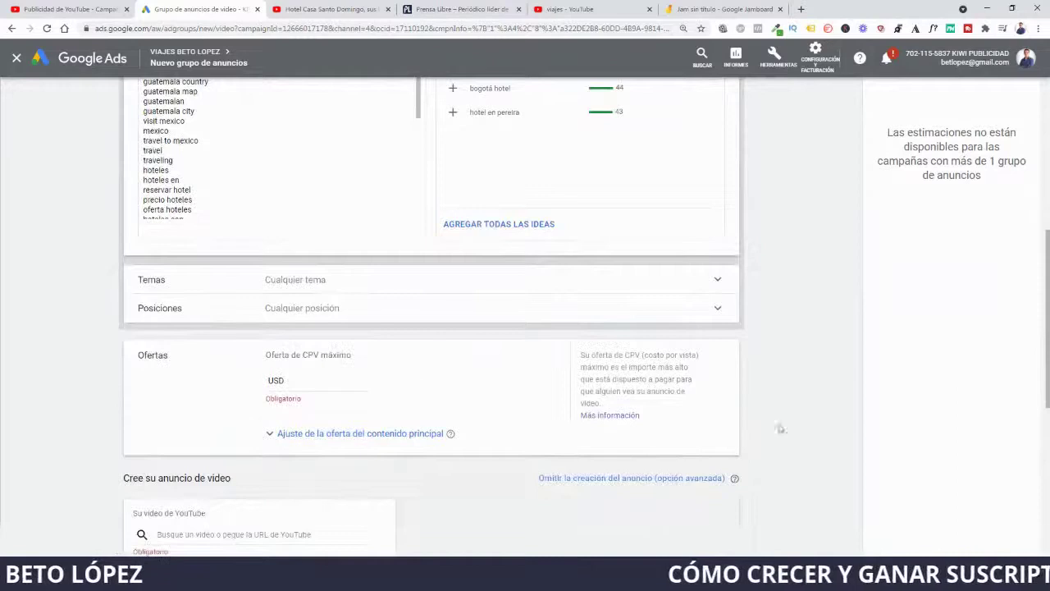
{"action": "left_click", "coordinate": [340, 383]}
{"action": "type", "text": "0.00"}
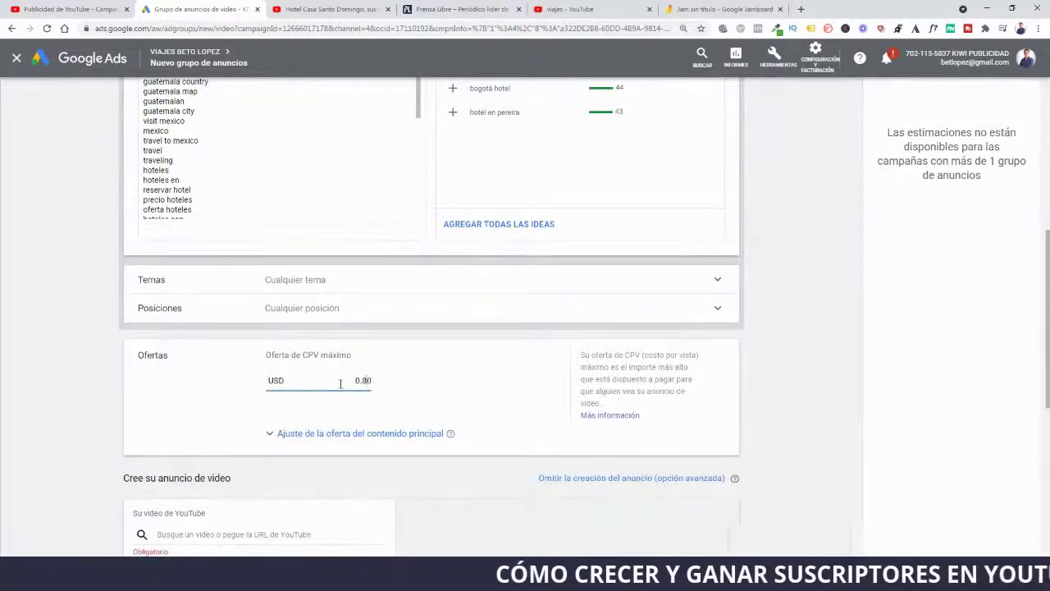
{"action": "left_click", "coordinate": [749, 377]}
- Paste the Hotel Casa Santo Domingo video's URL as the ad video, compare both ad formats and choose video discovery
{"action": "scroll", "coordinate": [763, 410], "scroll_direction": "down", "scroll_amount": 3}
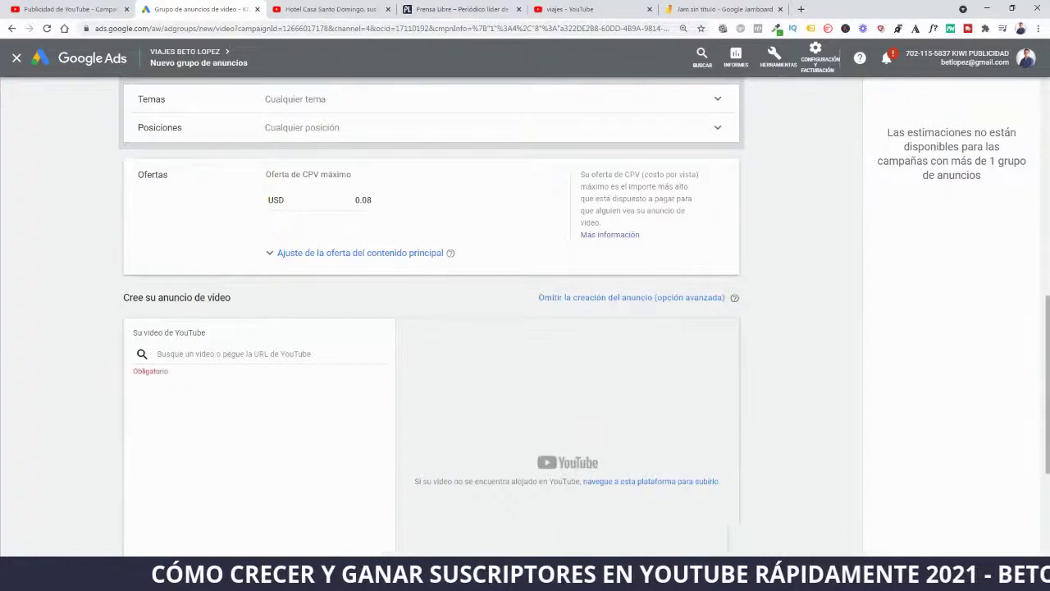
{"action": "left_click", "coordinate": [204, 355]}
{"action": "key", "text": "ctrl+v"}
{"action": "scroll", "coordinate": [336, 445], "scroll_direction": "down", "scroll_amount": 3}
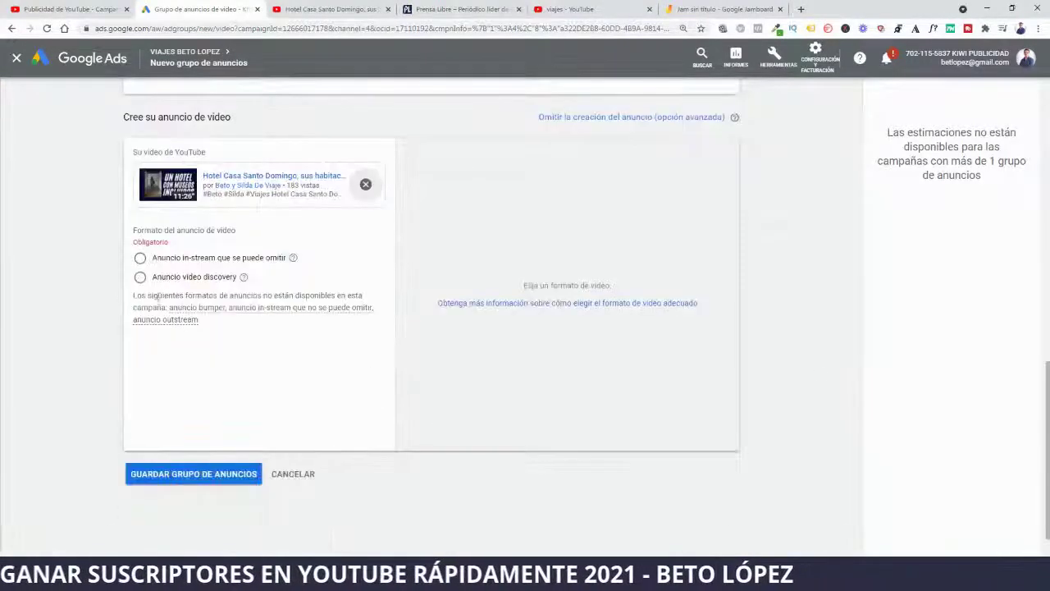
{"action": "left_click", "coordinate": [193, 279]}
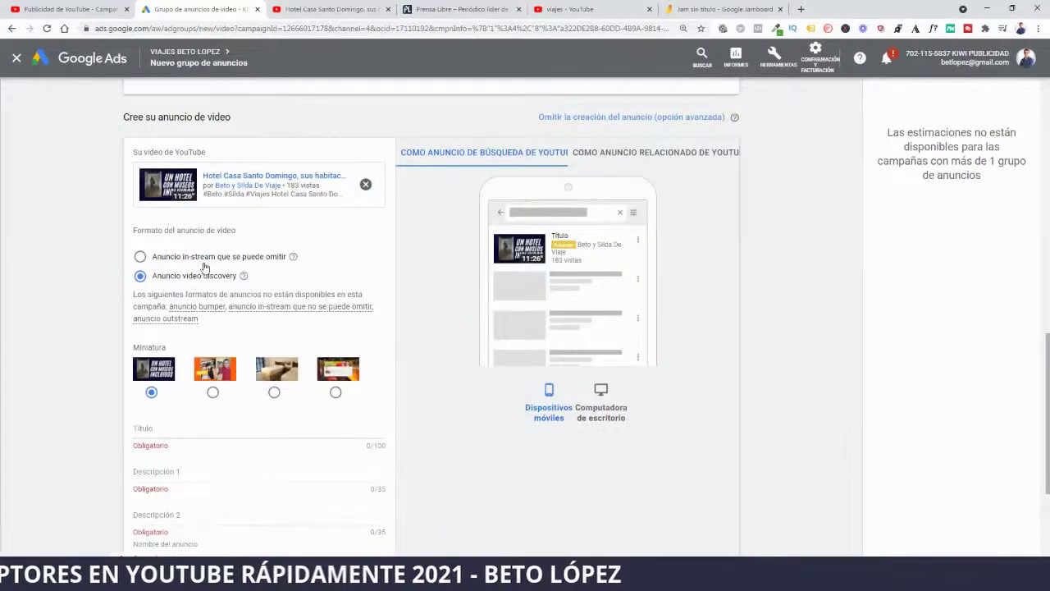
{"action": "left_click", "coordinate": [207, 259]}
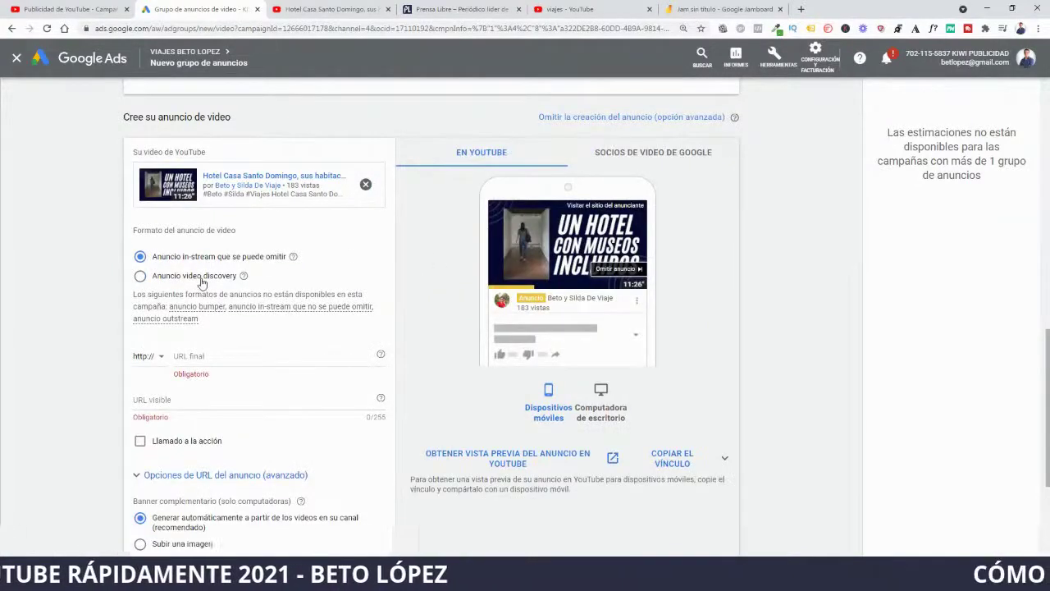
{"action": "left_click", "coordinate": [205, 277]}
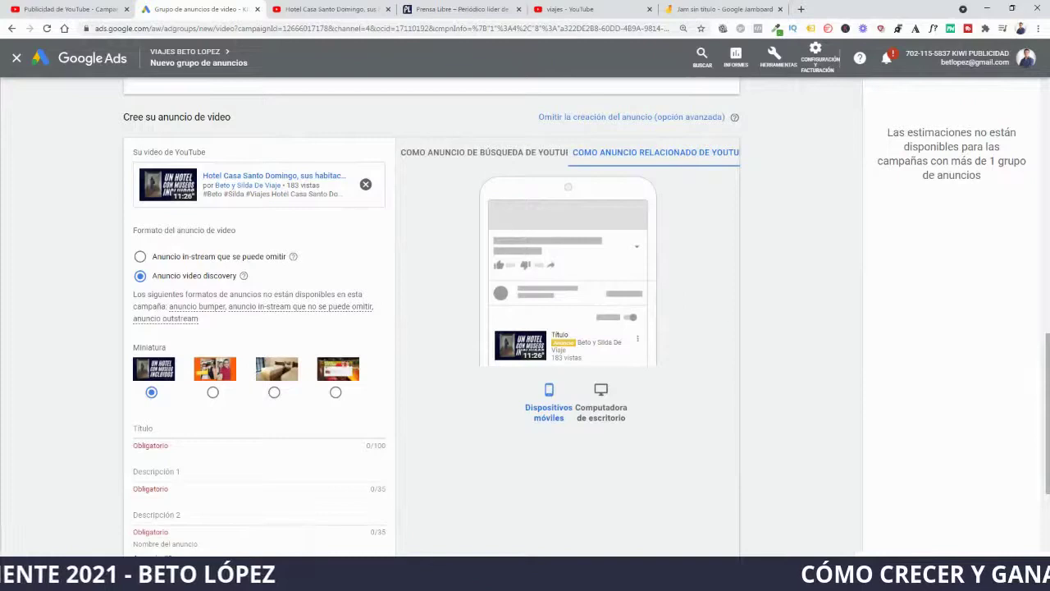
- Title the ad "Visitamos un hotel de lujo en Antigua Guatemala" and enter "No creerás lo que cuesta" in both descriptions
{"action": "left_click", "coordinate": [181, 439]}
{"action": "type", "text": "Visitamos un hotel de lujo en Antigua Guatemala"}
{"action": "key", "text": "alt+Tab"}
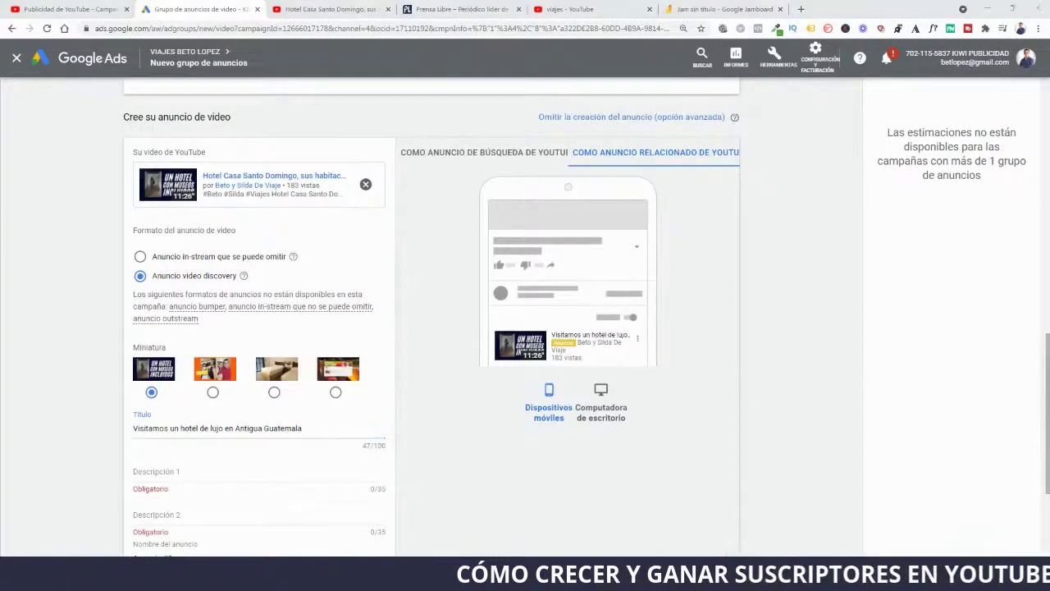
{"action": "left_click", "coordinate": [186, 515]}
{"action": "type", "text": "No creerás lo que cuesta"}
{"action": "left_click", "coordinate": [180, 473]}
{"action": "type", "text": "No creerás lo que cuesta"}
{"action": "key", "text": "alt+Tab"}
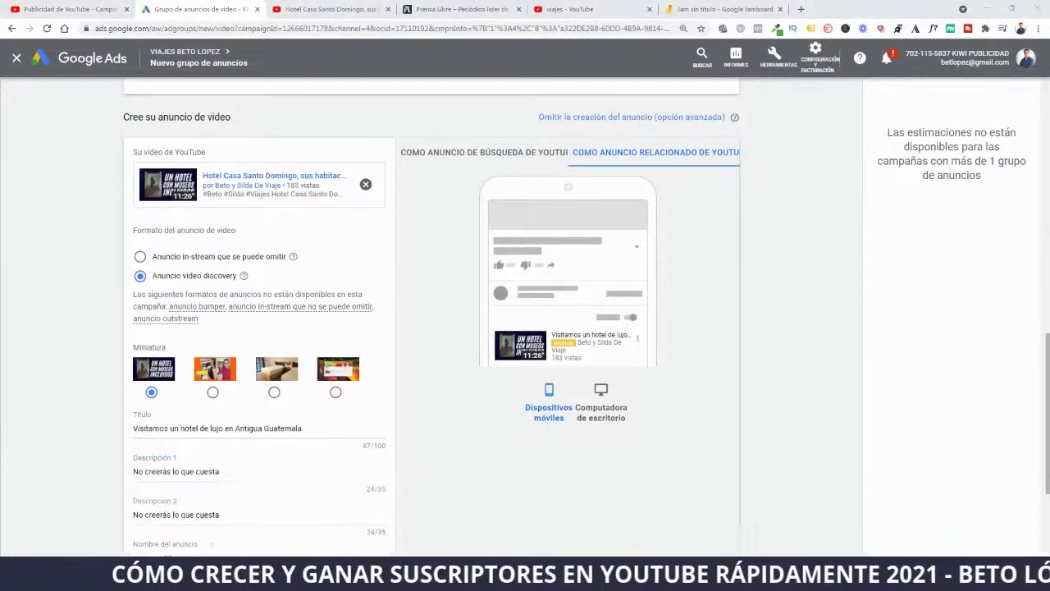
- Replace the ad's second description with "Encontramos un museo escondido"
{"action": "left_click", "coordinate": [235, 513]}
{"action": "key", "text": "ctrl+a"}
{"action": "type", "text": "Encontramos un museo escondido"}
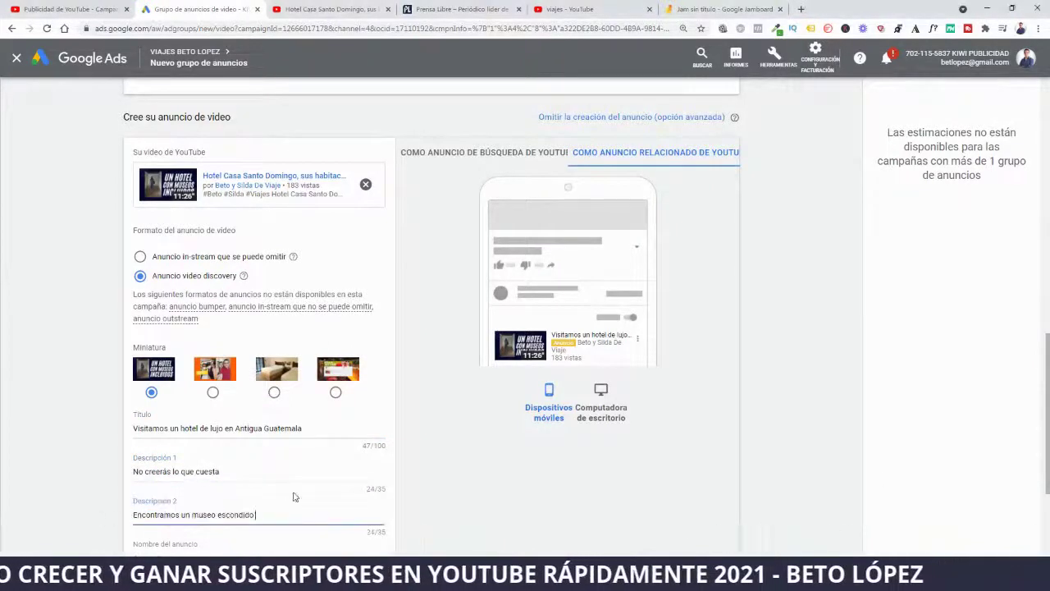
- Review the ad group's keywords, name the ad "PALABRAS CLAVES" and save the ad group
{"action": "scroll", "coordinate": [301, 492], "scroll_direction": "up", "scroll_amount": 10}
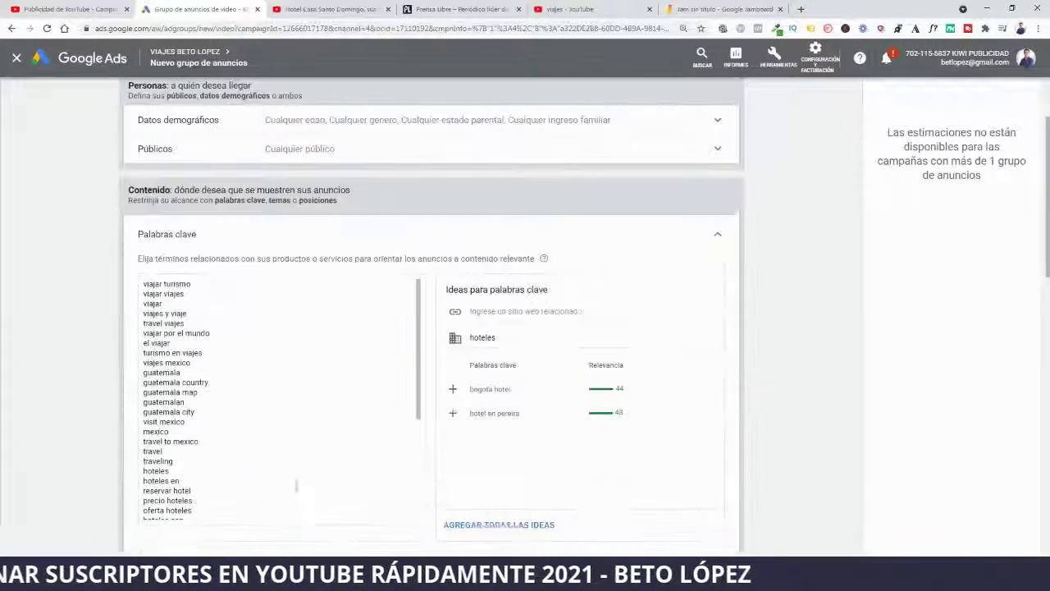
{"action": "scroll", "coordinate": [74, 337], "scroll_direction": "down", "scroll_amount": 8}
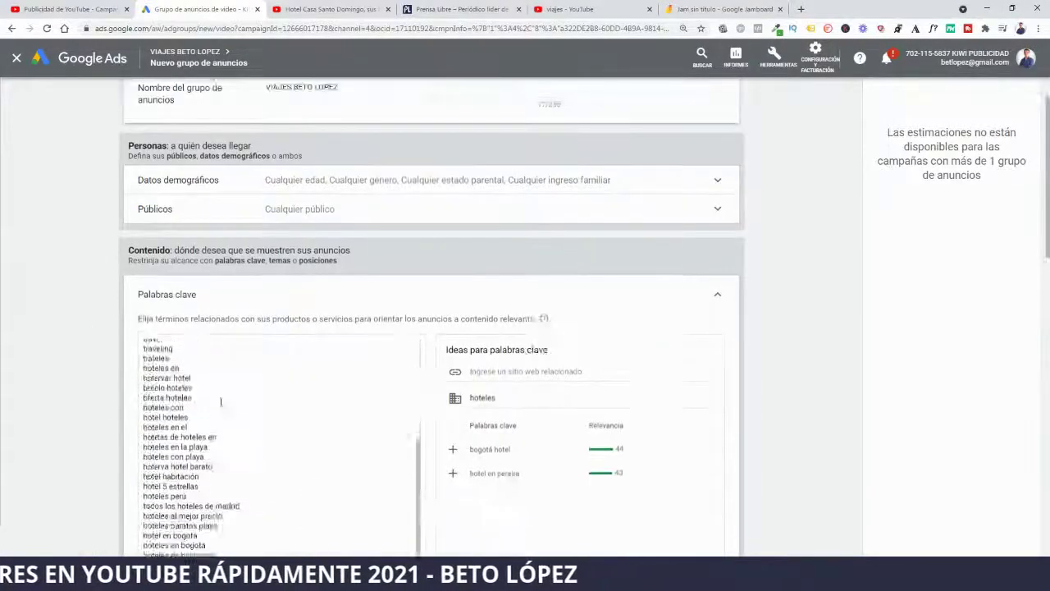
{"action": "scroll", "coordinate": [217, 441], "scroll_direction": "down", "scroll_amount": 4}
{"action": "left_click_drag", "start_coordinate": [197, 382], "coordinate": [119, 383]}
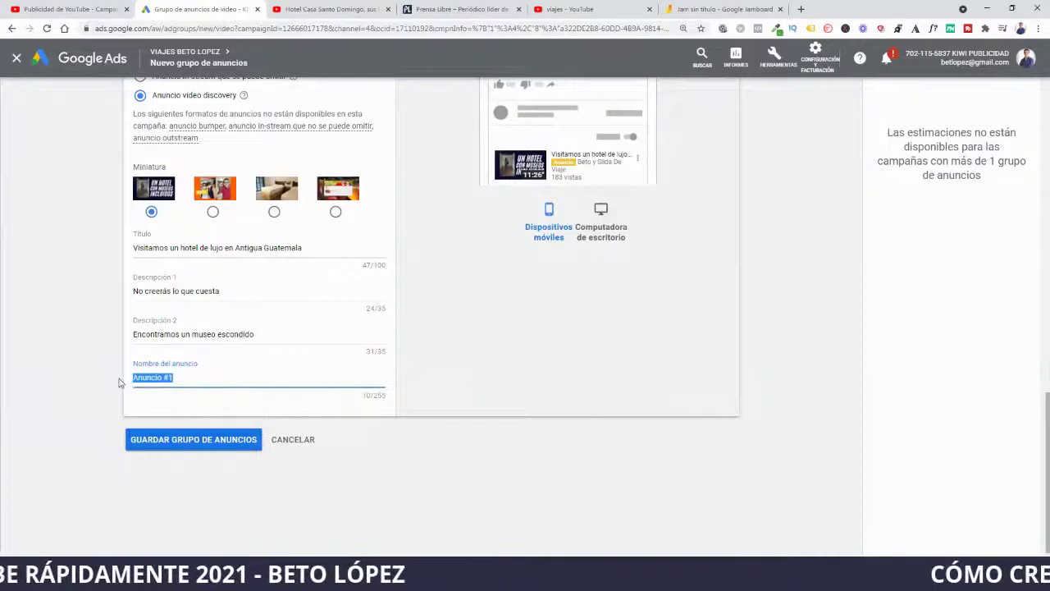
{"action": "type", "text": "PALABRAS CLAVES"}
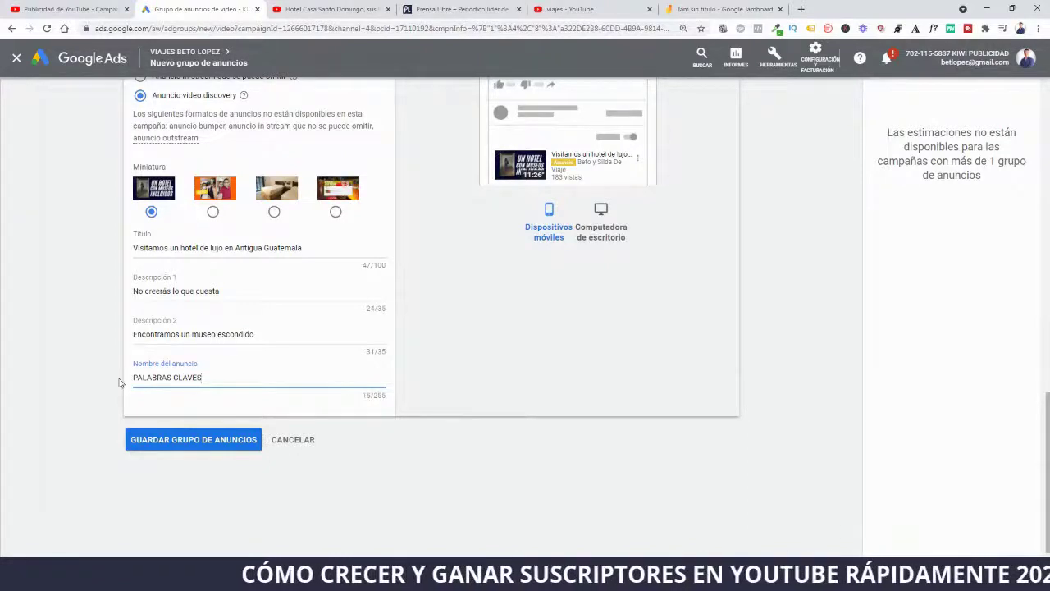
{"action": "left_click", "coordinate": [206, 439]}
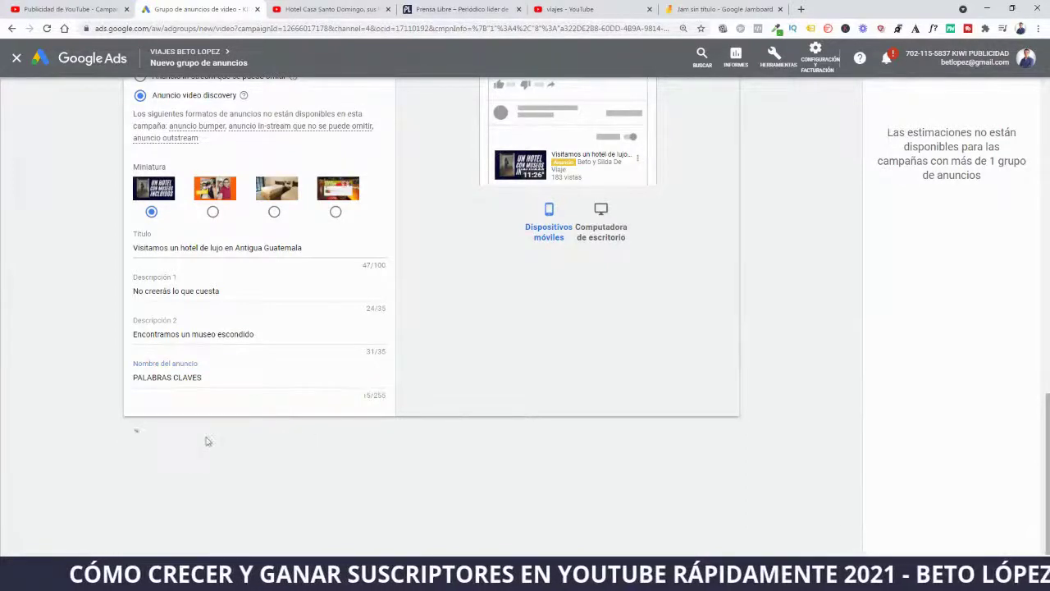
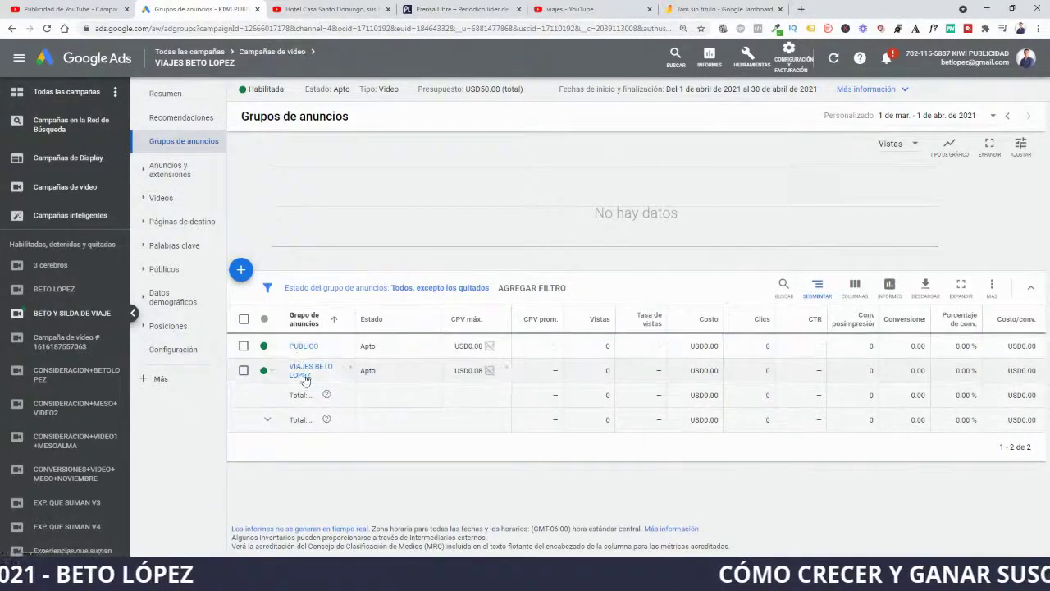
- Rename the newly created keyword ad group PALABRA CLAVE
{"action": "left_click", "coordinate": [345, 371]}
{"action": "left_click_drag", "start_coordinate": [371, 386], "coordinate": [293, 387]}
{"action": "type", "text": "PU"}
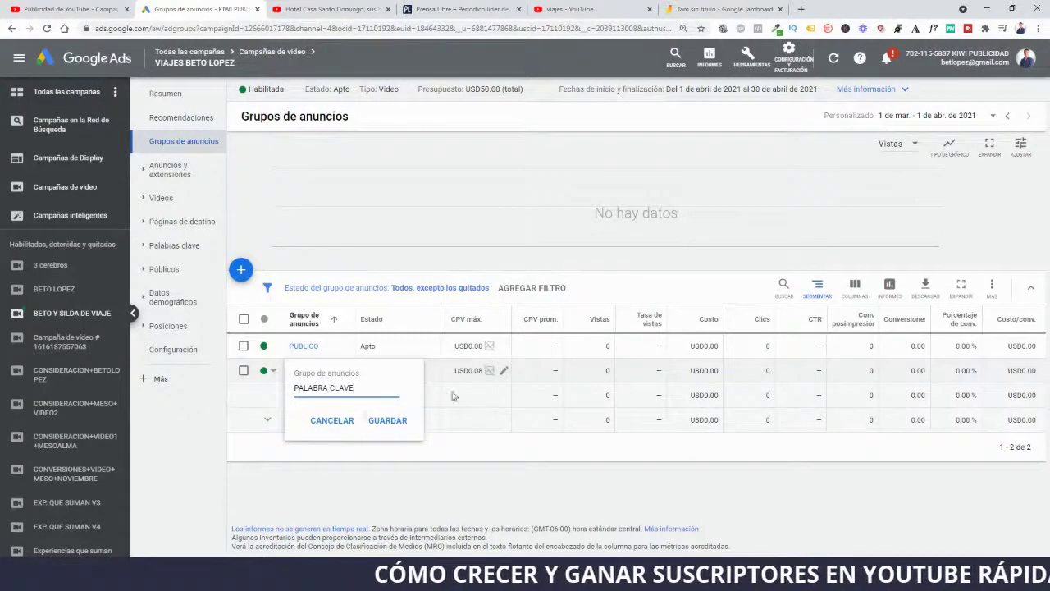
{"action": "left_click", "coordinate": [391, 418]}
- Start another ad group in the same campaign and name it TEMAS
{"action": "left_click", "coordinate": [241, 272]}
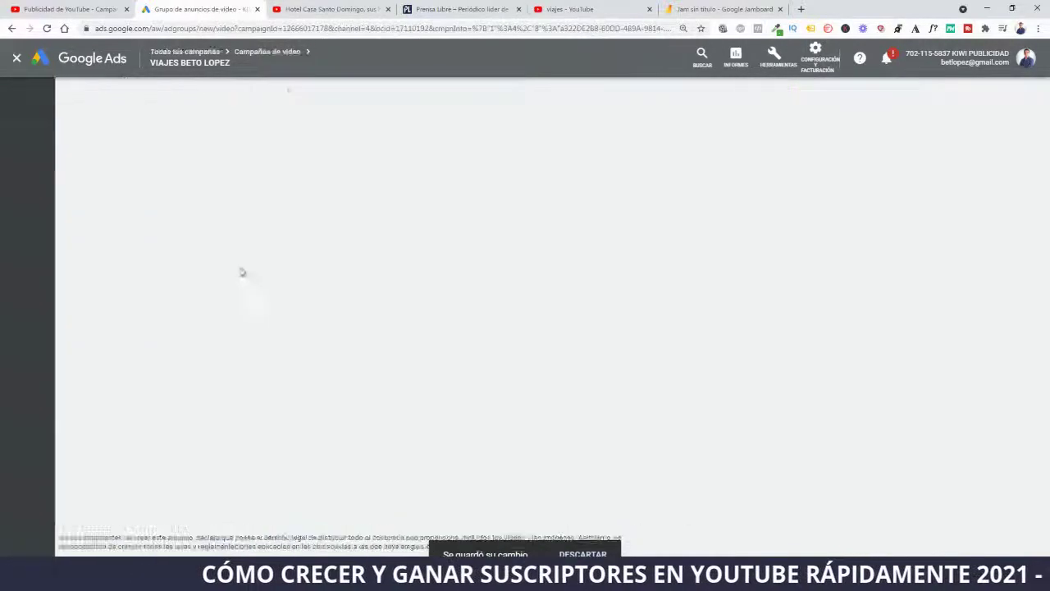
{"action": "scroll", "coordinate": [402, 433], "scroll_direction": "down", "scroll_amount": 2}
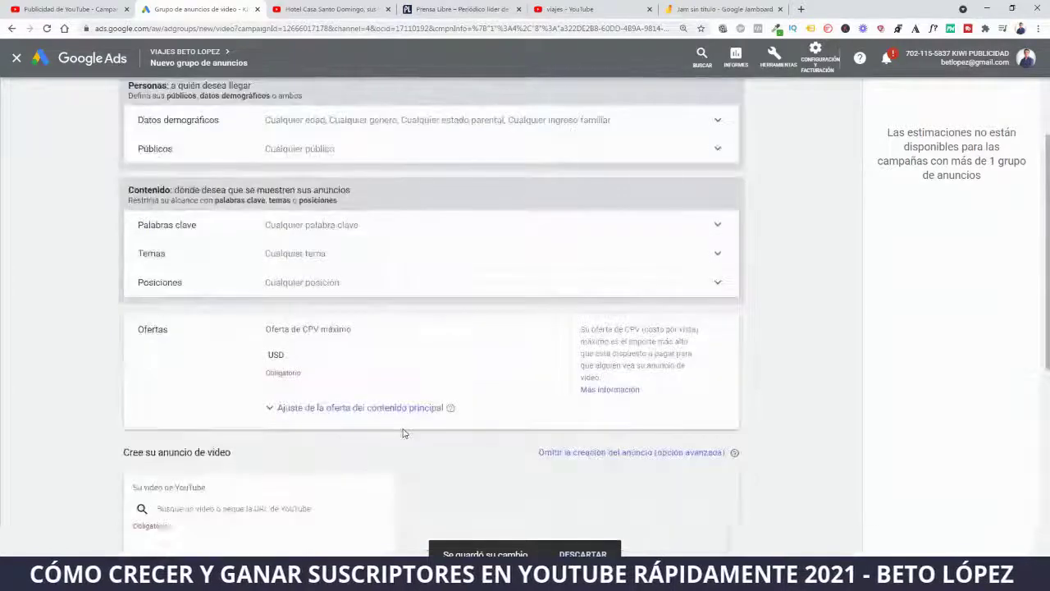
{"action": "scroll", "coordinate": [394, 426], "scroll_direction": "up", "scroll_amount": 2}
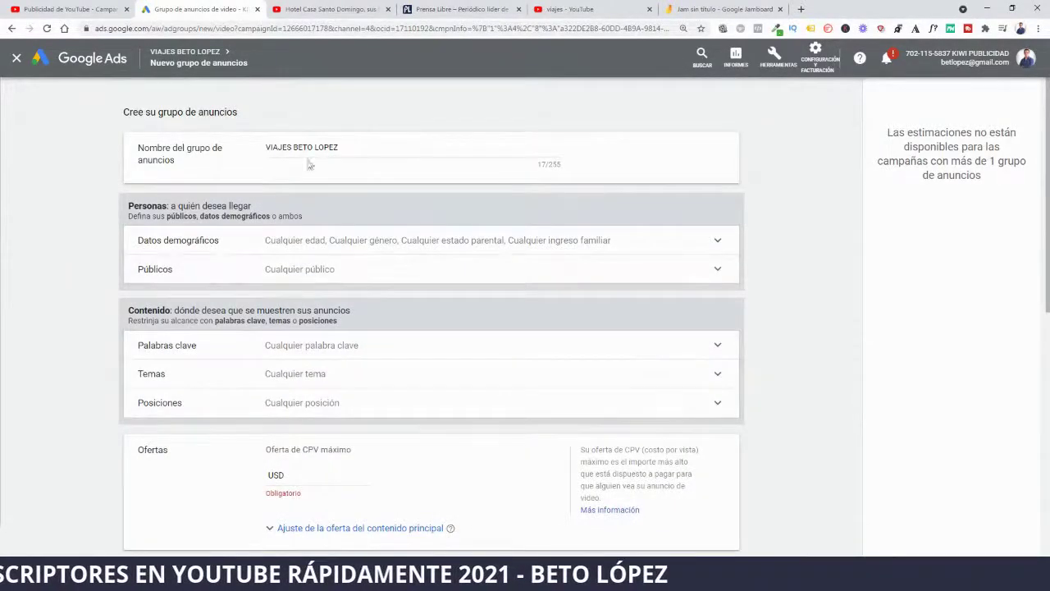
{"action": "left_click_drag", "start_coordinate": [339, 148], "coordinate": [253, 158]}
{"action": "type", "text": "TE"}
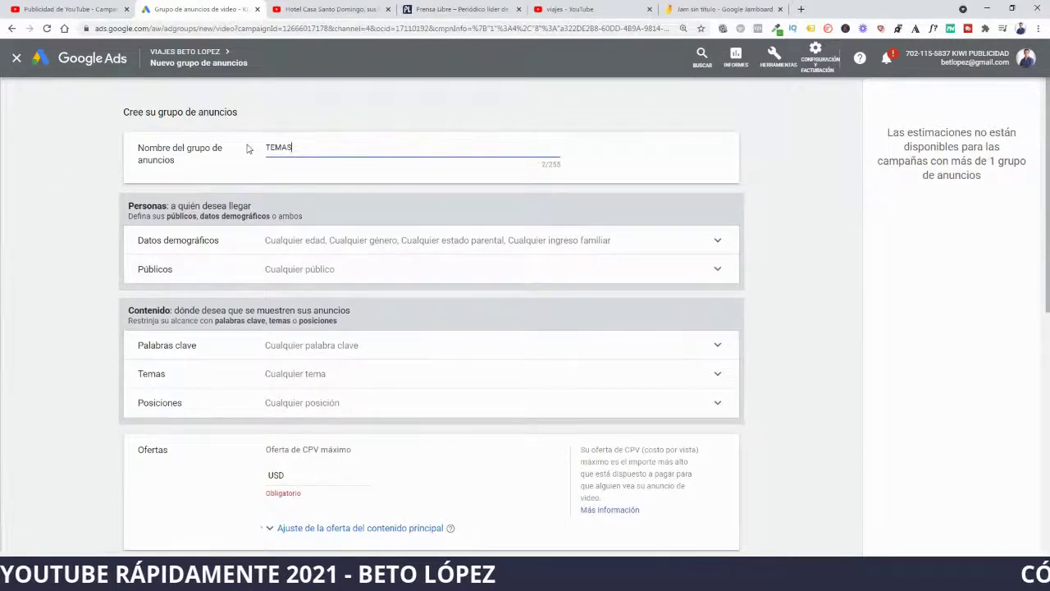
{"action": "type", "text": "MAS"}
- Search the ad group's topics for VIAJES and select Viajes y transporte and its Destinos turísticos subtopic
{"action": "scroll", "coordinate": [353, 326], "scroll_direction": "down", "scroll_amount": 1}
{"action": "left_click", "coordinate": [293, 310]}
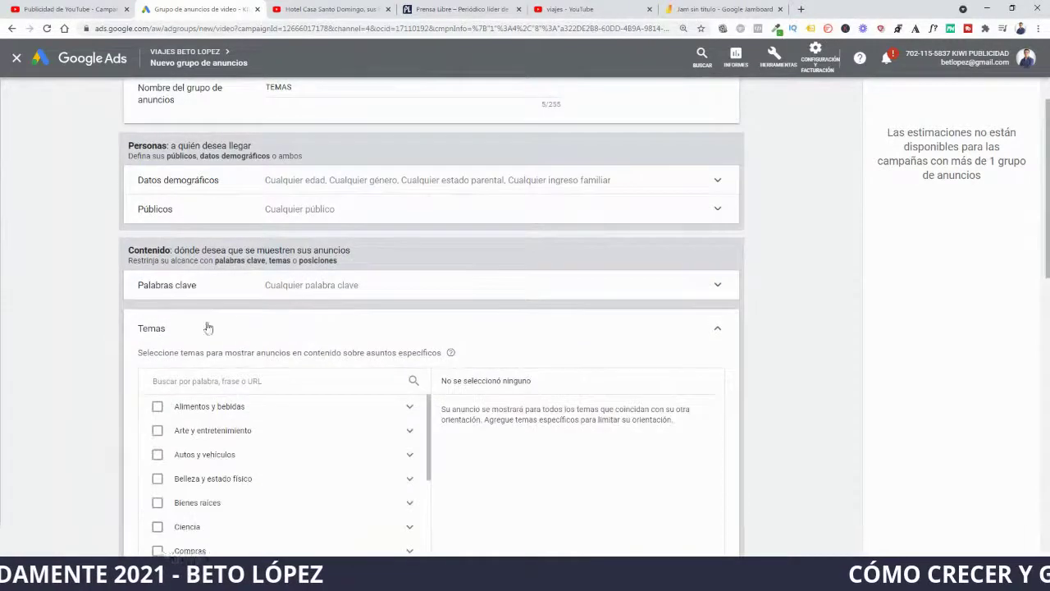
{"action": "scroll", "coordinate": [85, 359], "scroll_direction": "down", "scroll_amount": 3}
{"action": "left_click", "coordinate": [259, 201]}
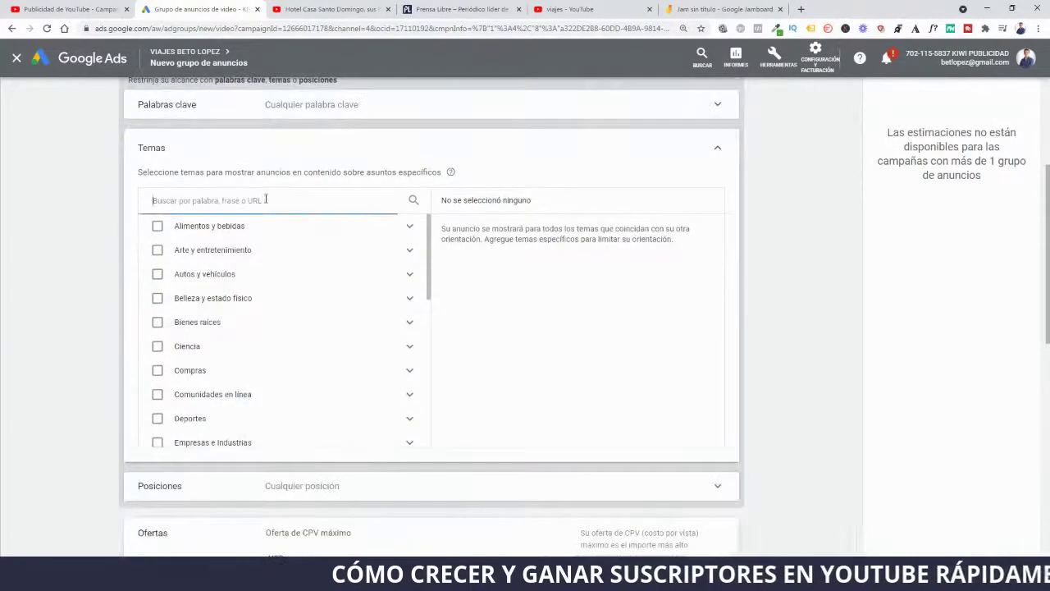
{"action": "type", "text": "Vi"}
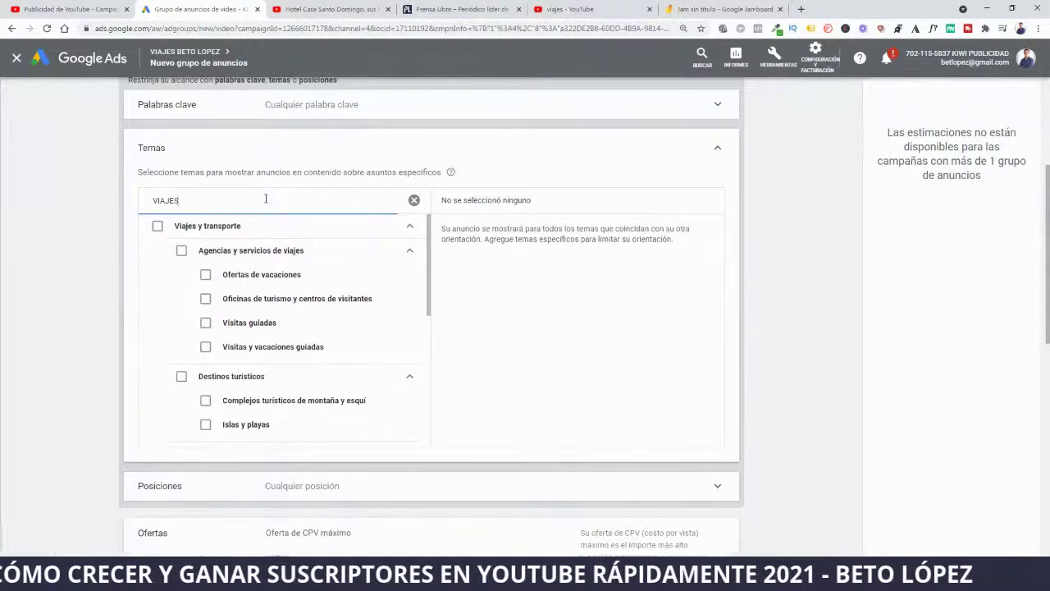
{"action": "left_click", "coordinate": [157, 226]}
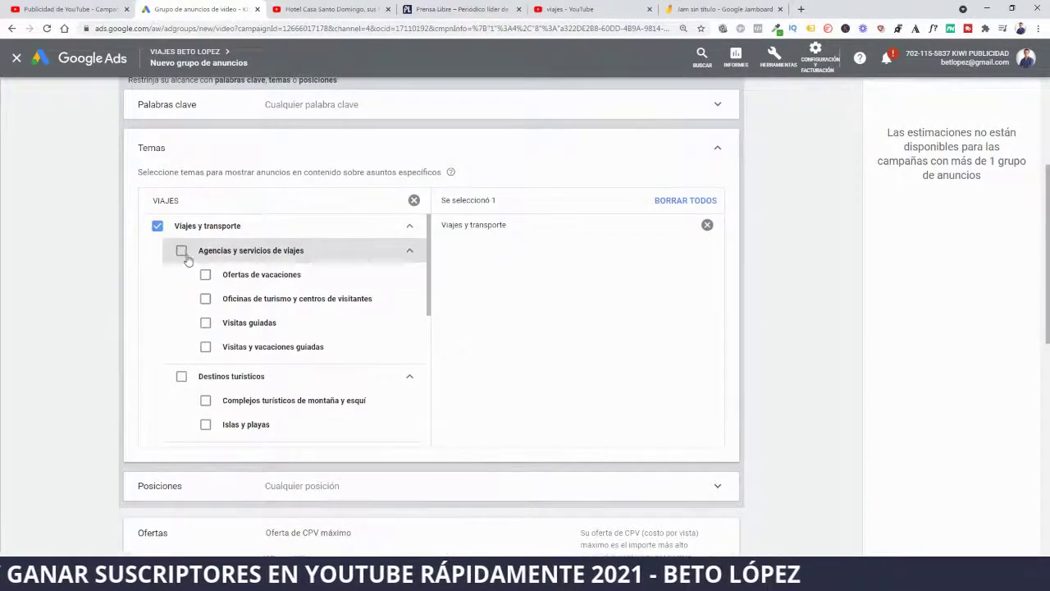
{"action": "left_click", "coordinate": [181, 376]}
- Add the travel subtopics Hoteles y alojamiento, Guías y documentales de viajes, Transporte and Viajes especiales
{"action": "scroll", "coordinate": [267, 366], "scroll_direction": "down", "scroll_amount": 2}
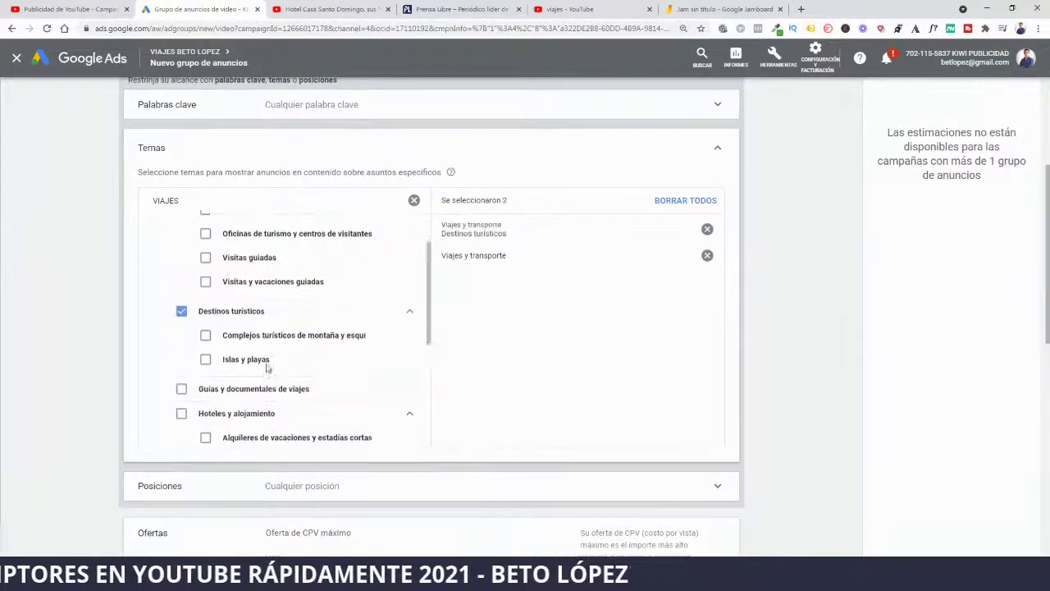
{"action": "left_click", "coordinate": [181, 314]}
{"action": "left_click", "coordinate": [182, 289]}
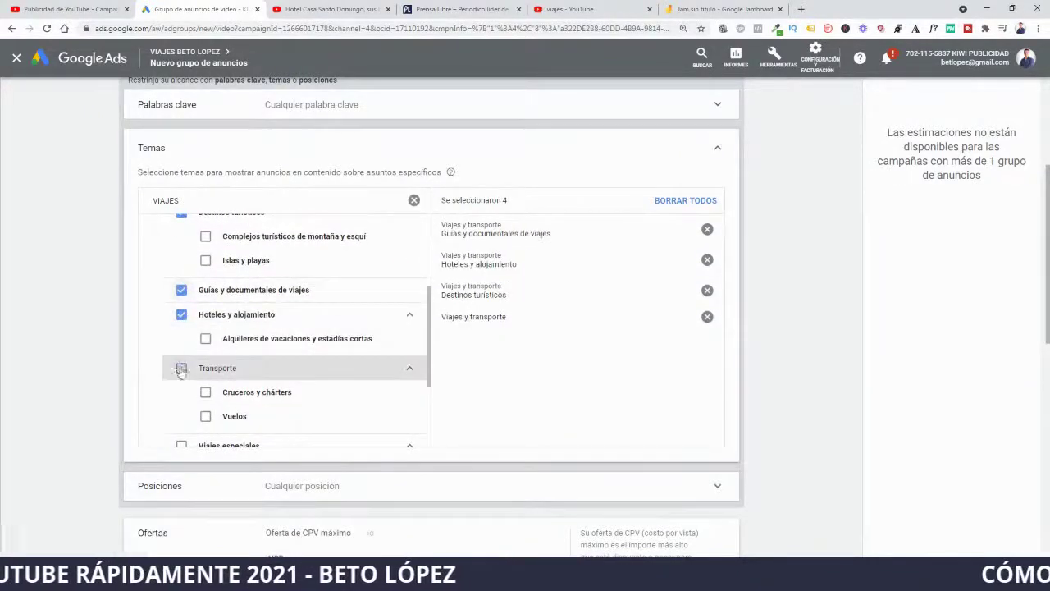
{"action": "left_click", "coordinate": [181, 368]}
{"action": "scroll", "coordinate": [188, 347], "scroll_direction": "down", "scroll_amount": 2}
{"action": "left_click", "coordinate": [181, 336]}
{"action": "scroll", "coordinate": [272, 375], "scroll_direction": "down", "scroll_amount": 3}
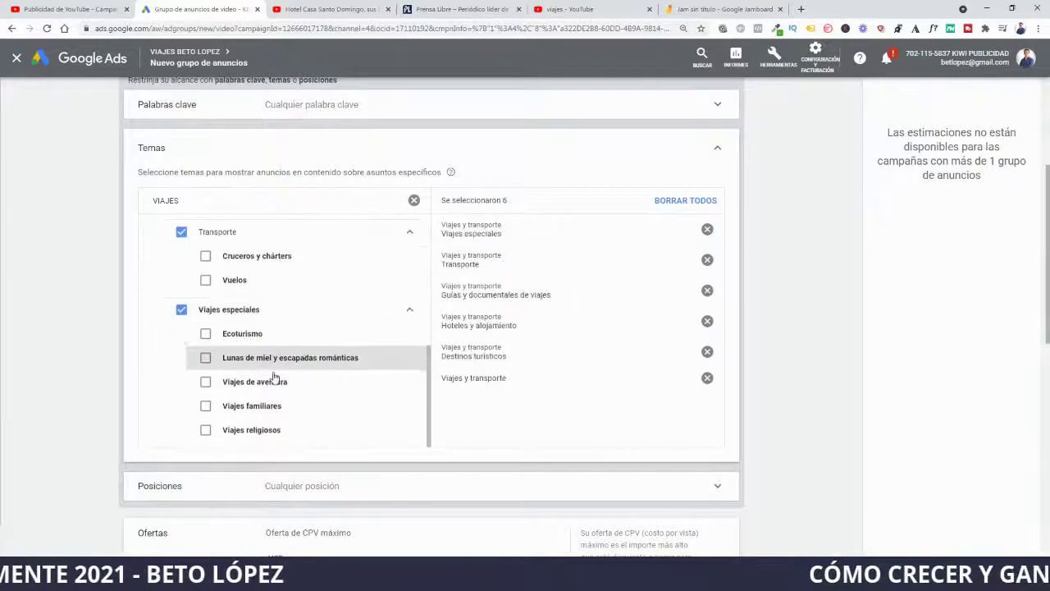
- Search the topics for turismo and add Pasatiempos y ocio to the targeting
{"action": "scroll", "coordinate": [251, 307], "scroll_direction": "up", "scroll_amount": 8}
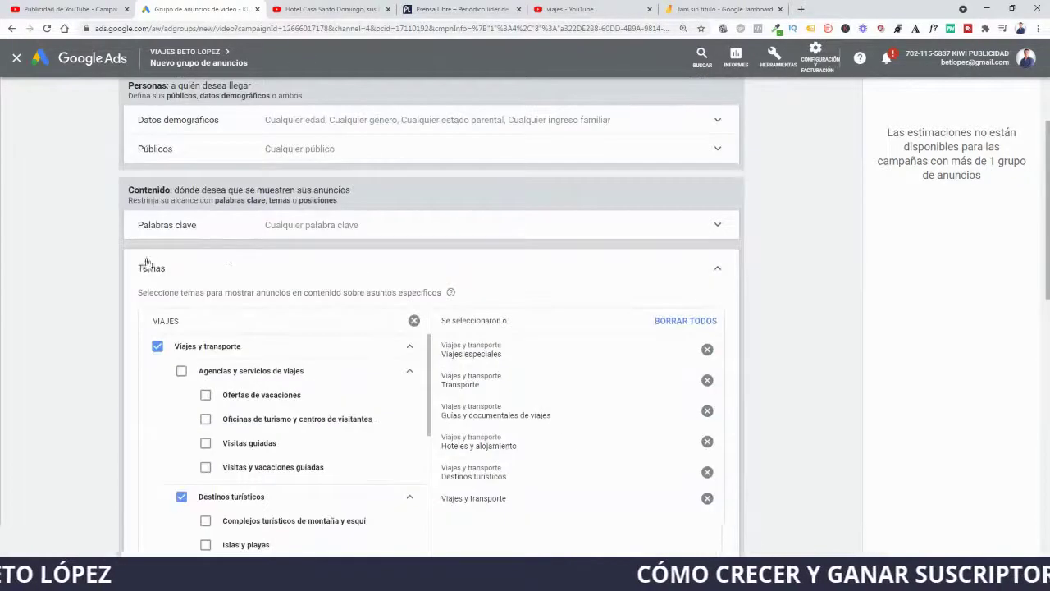
{"action": "left_click_drag", "start_coordinate": [210, 329], "coordinate": [127, 319]}
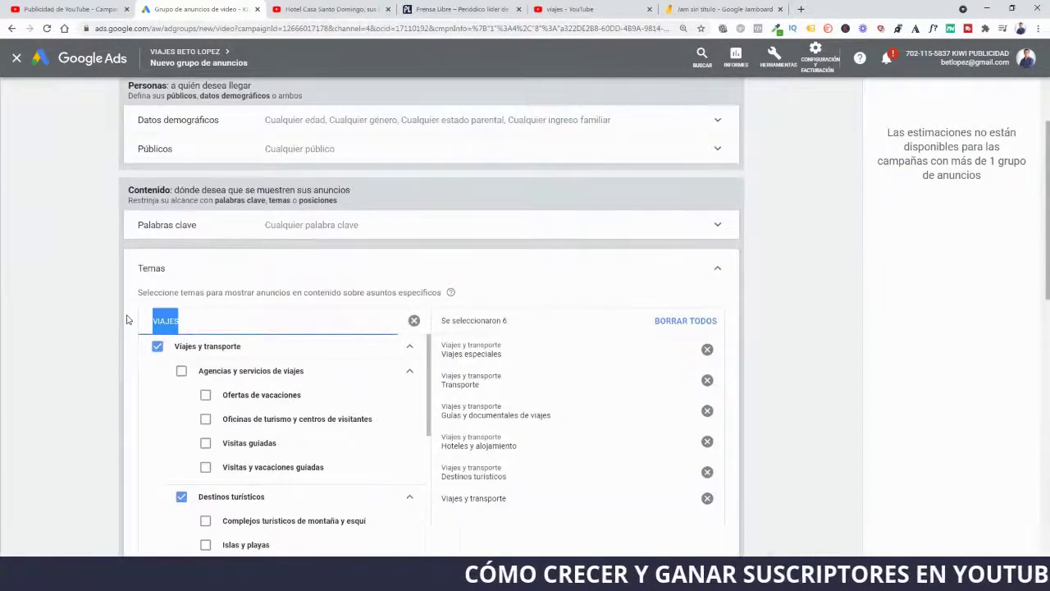
{"action": "type", "text": "turismo"}
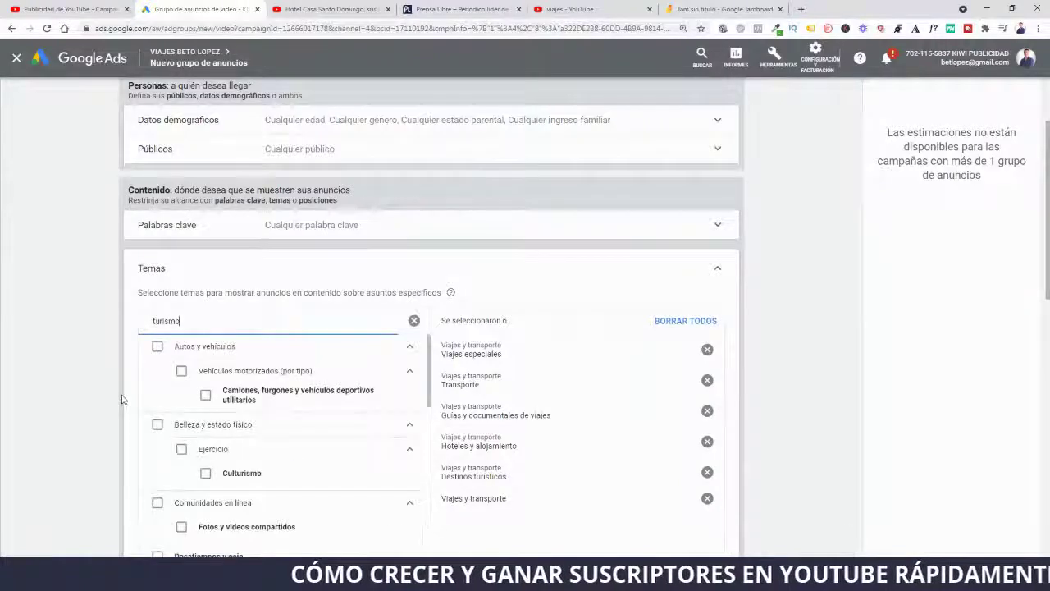
{"action": "scroll", "coordinate": [122, 399], "scroll_direction": "down", "scroll_amount": 1}
{"action": "scroll", "coordinate": [158, 379], "scroll_direction": "down", "scroll_amount": 3}
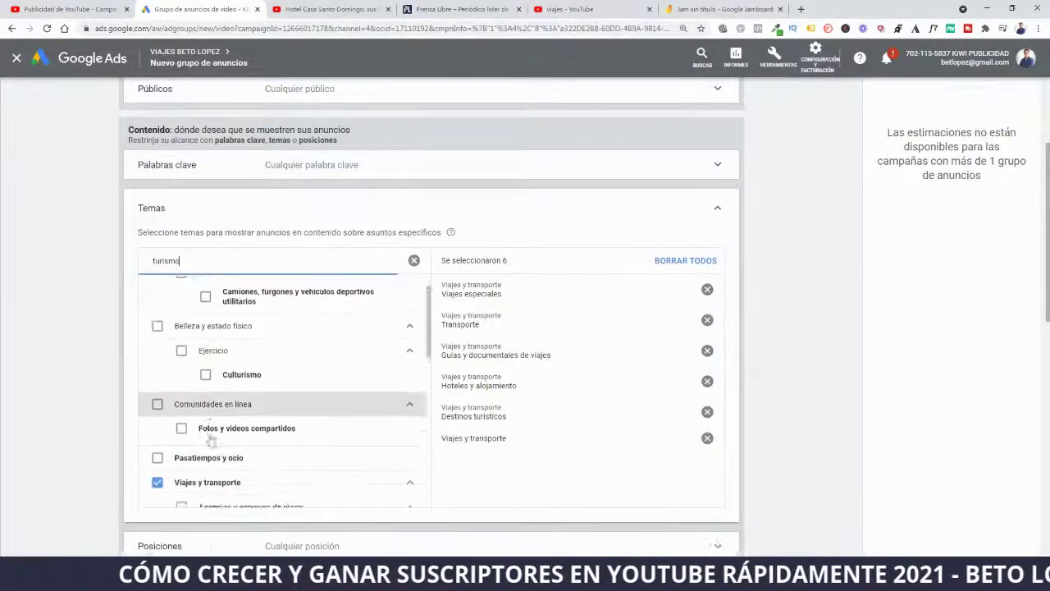
{"action": "left_click", "coordinate": [157, 332]}
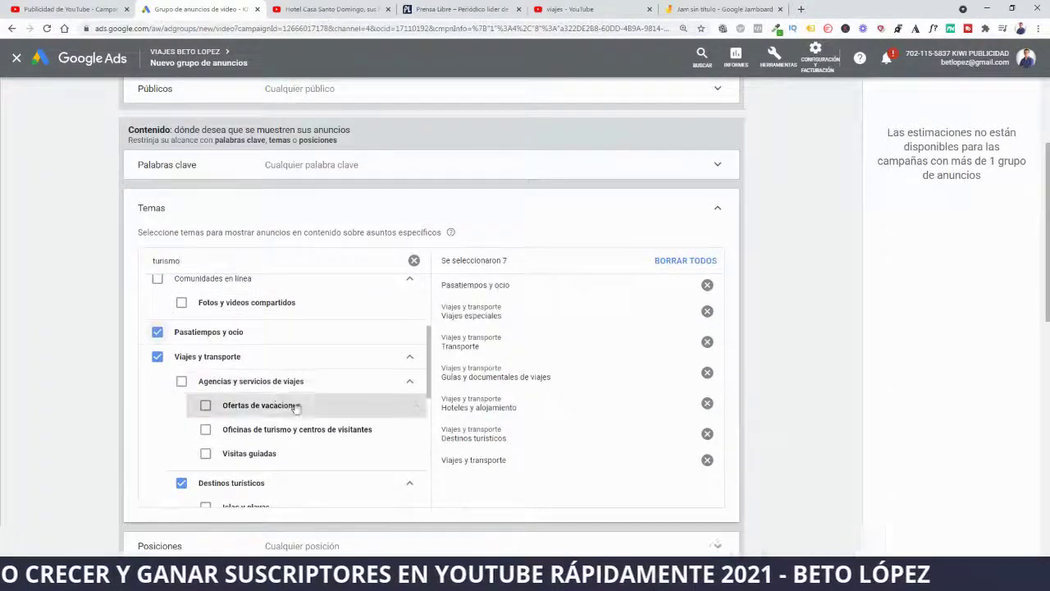
{"action": "scroll", "coordinate": [307, 422], "scroll_direction": "down", "scroll_amount": 5}
{"action": "scroll", "coordinate": [209, 384], "scroll_direction": "down", "scroll_amount": 1}
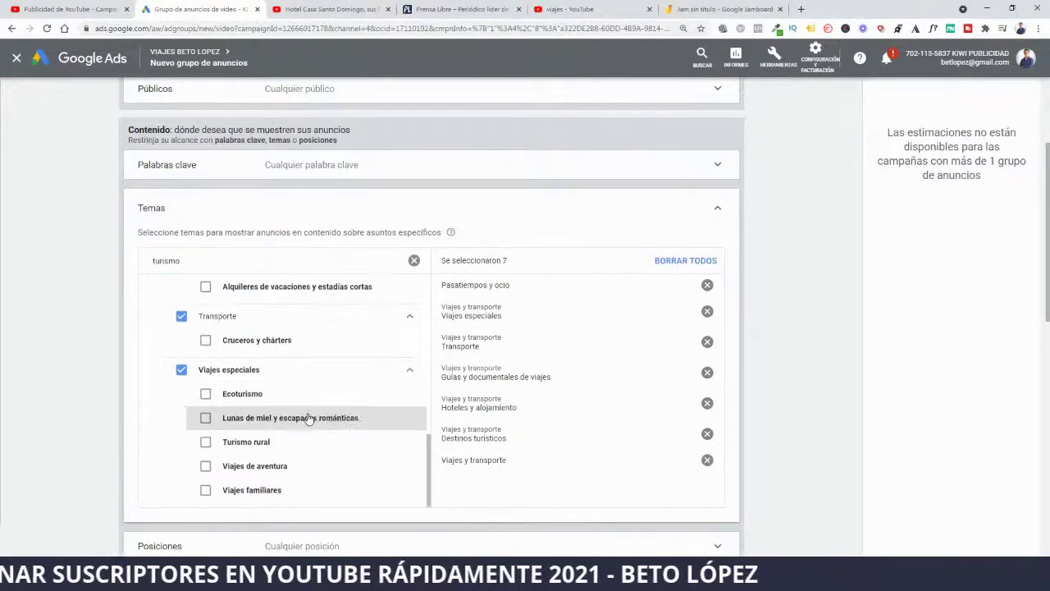
- Search the topics for hotel and add Alimentos y bebidas and Belleza y estado físico
{"action": "left_click_drag", "start_coordinate": [182, 261], "coordinate": [142, 265]}
{"action": "type", "text": "hotel"}
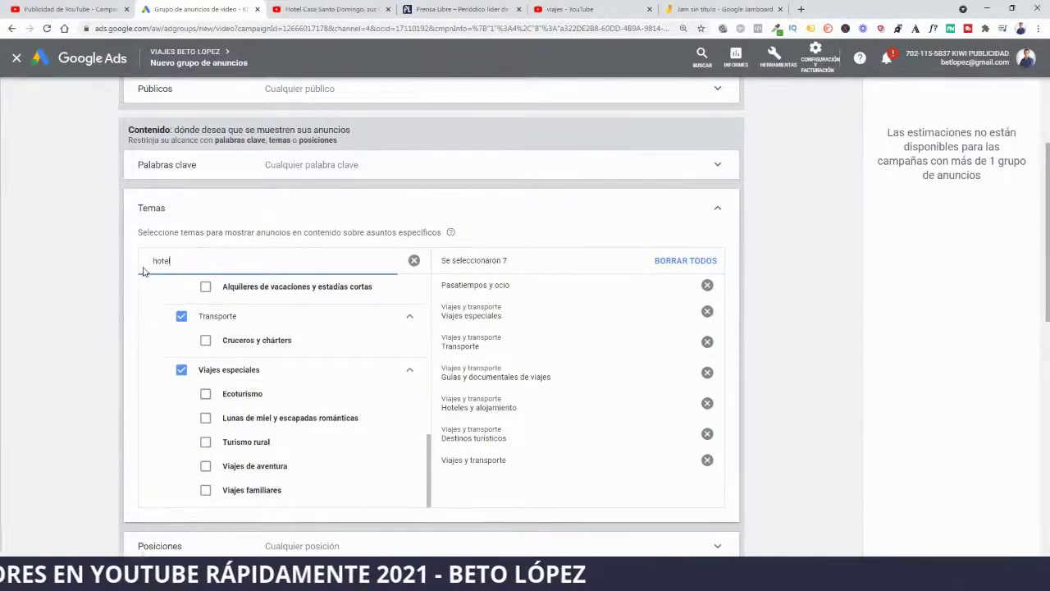
{"action": "left_click", "coordinate": [156, 286]}
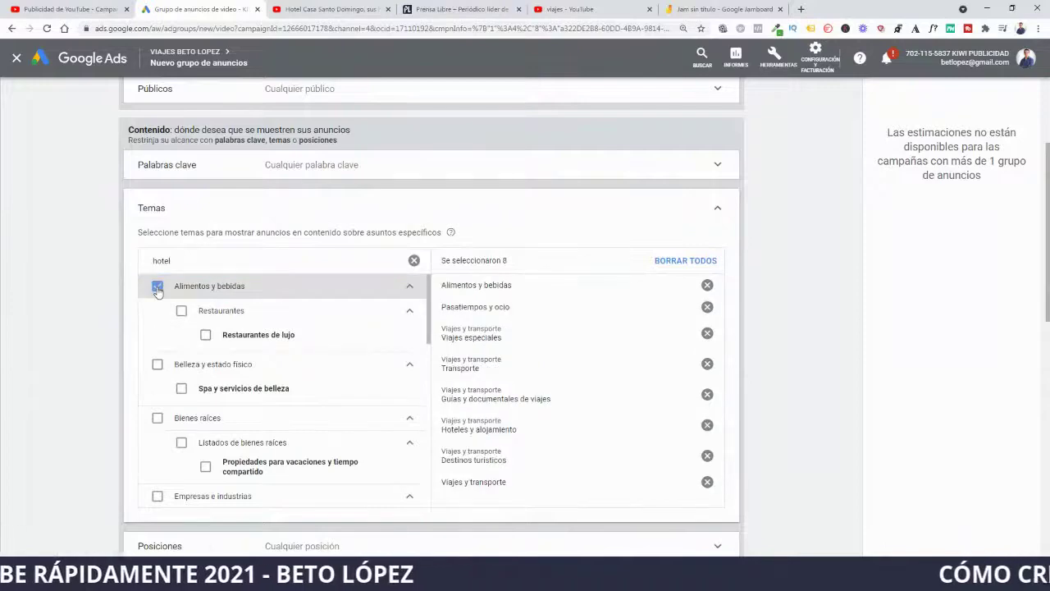
{"action": "left_click", "coordinate": [156, 366]}
{"action": "scroll", "coordinate": [181, 411], "scroll_direction": "down", "scroll_amount": 6}
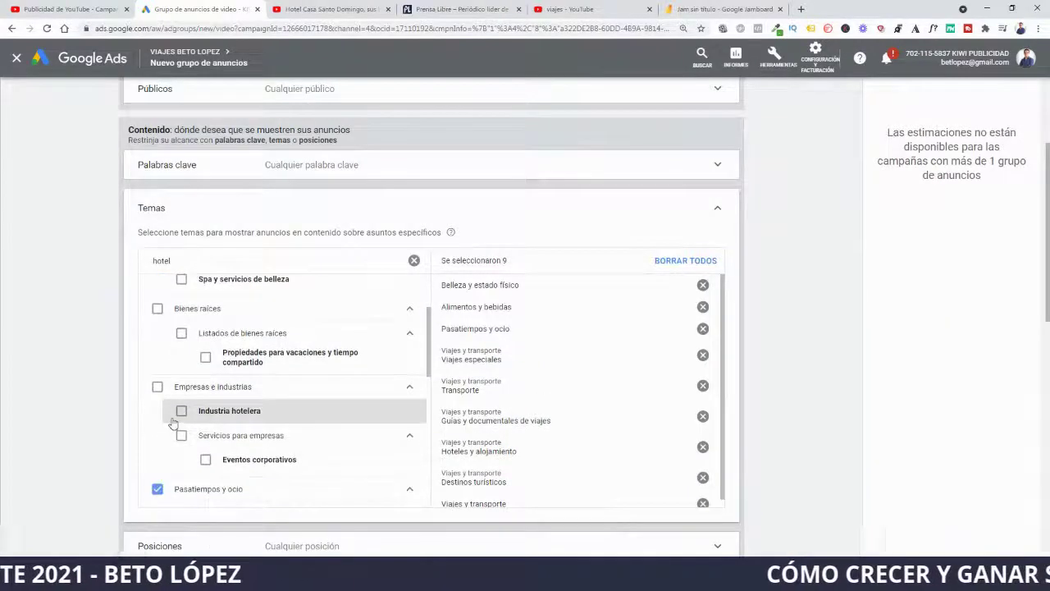
- Set the TEMAS ad group's maximum CPV bid to USD 0.08
{"action": "scroll", "coordinate": [206, 444], "scroll_direction": "down", "scroll_amount": 8}
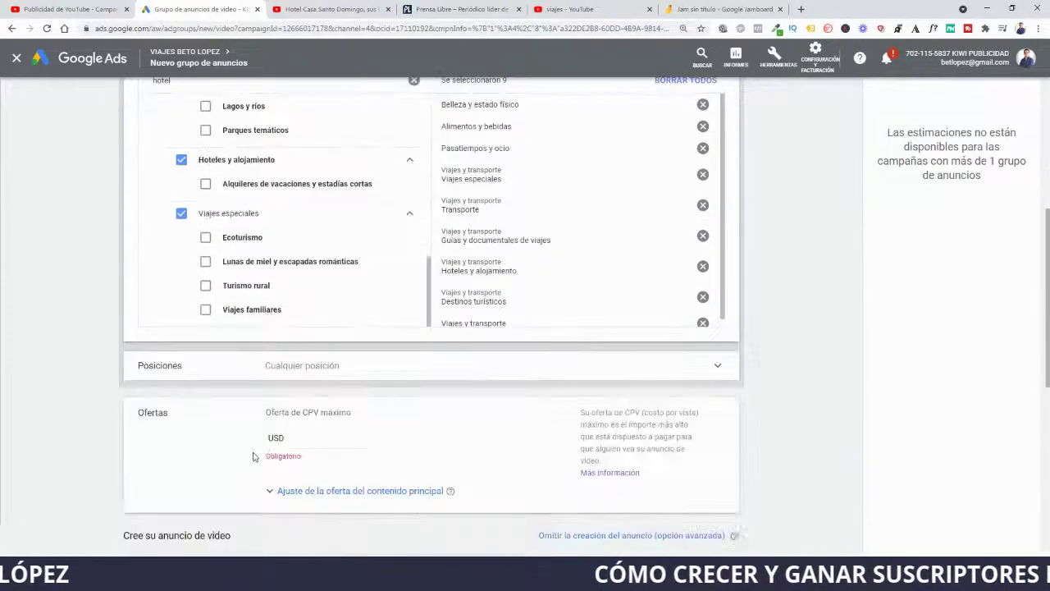
{"action": "left_click", "coordinate": [312, 435]}
{"action": "left_click", "coordinate": [313, 435]}
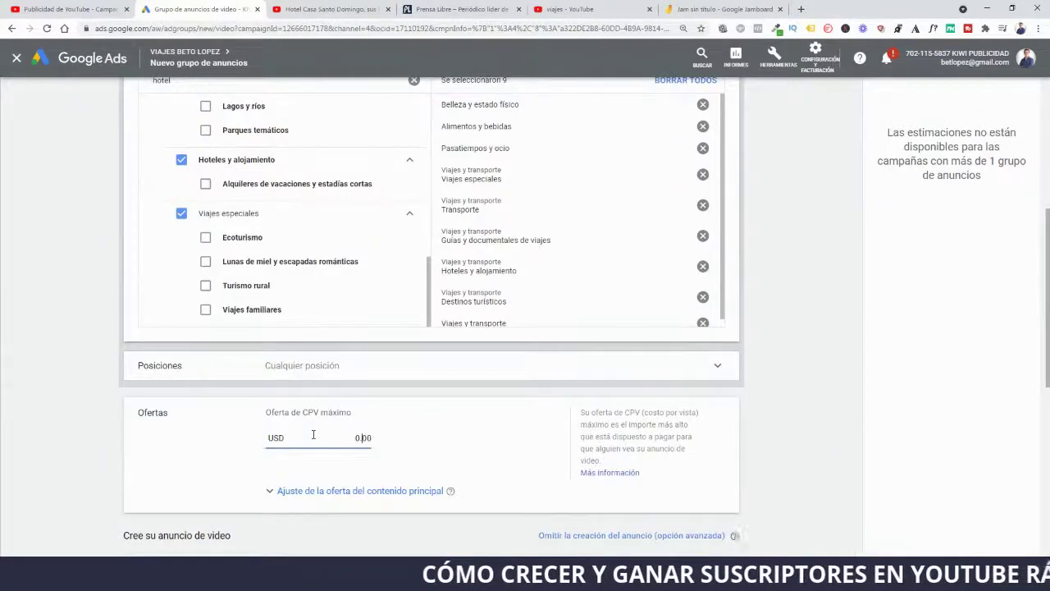
{"action": "left_click", "coordinate": [786, 464]}
- Paste the Hotel Casa Santo Domingo video's URL as the TEMAS group's ad video and choose the video discovery format
{"action": "scroll", "coordinate": [785, 465], "scroll_direction": "down", "scroll_amount": 4}
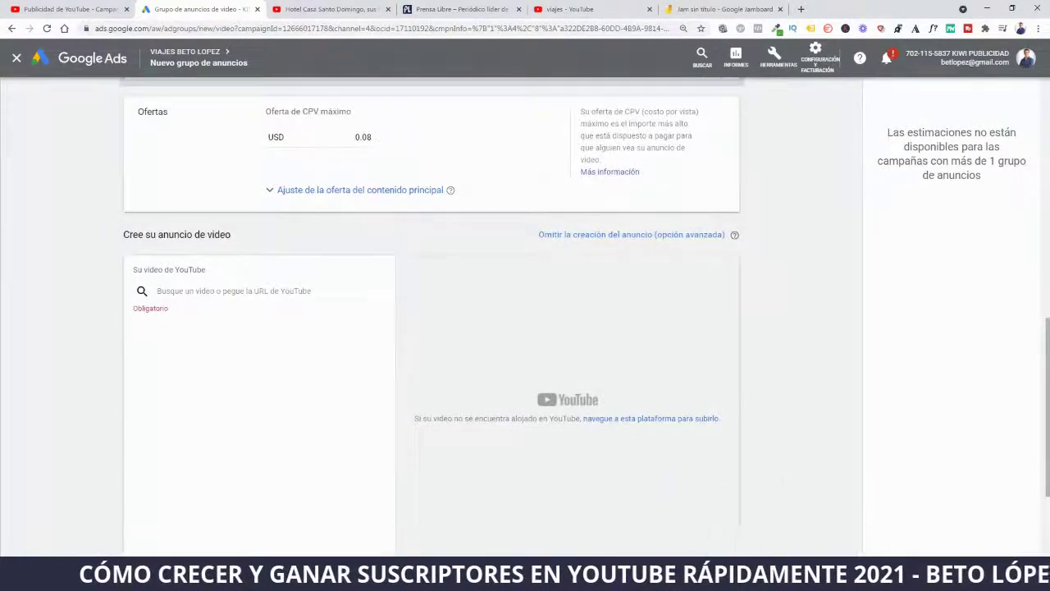
{"action": "left_click", "coordinate": [218, 291]}
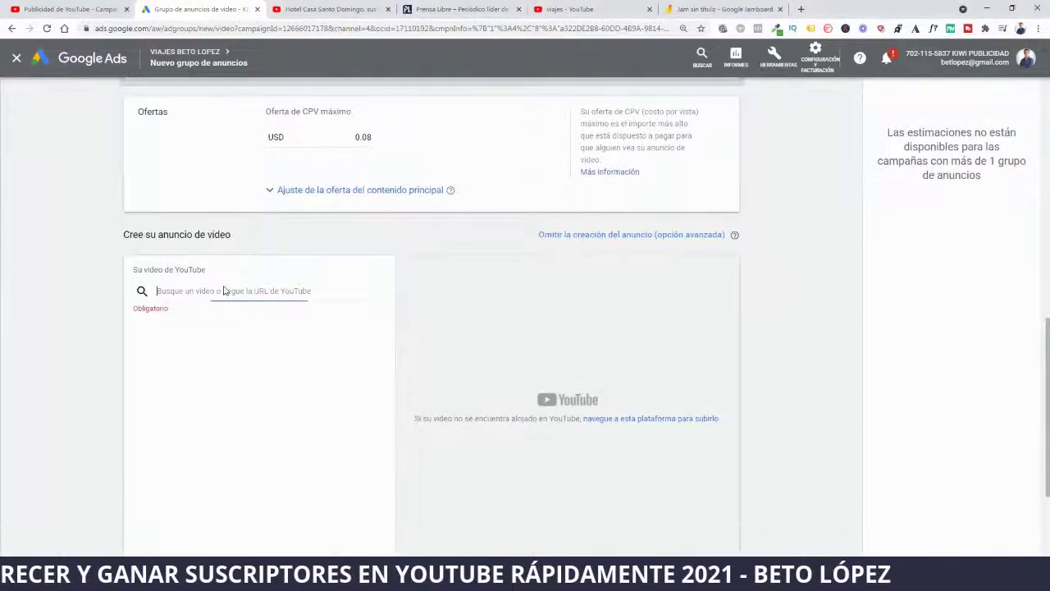
{"action": "key", "text": "ctrl+v"}
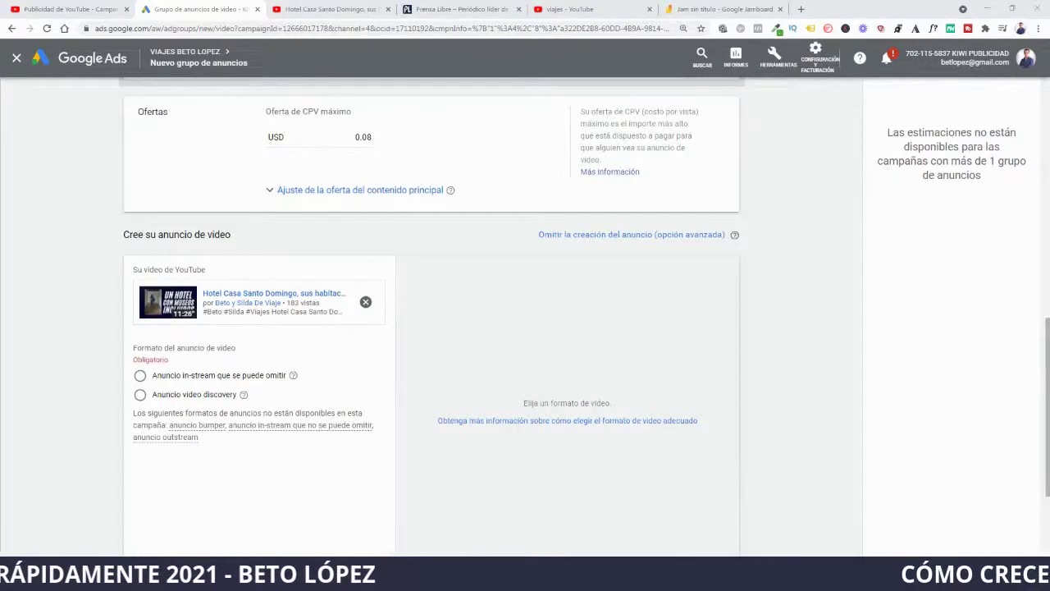
{"action": "left_click", "coordinate": [166, 396]}
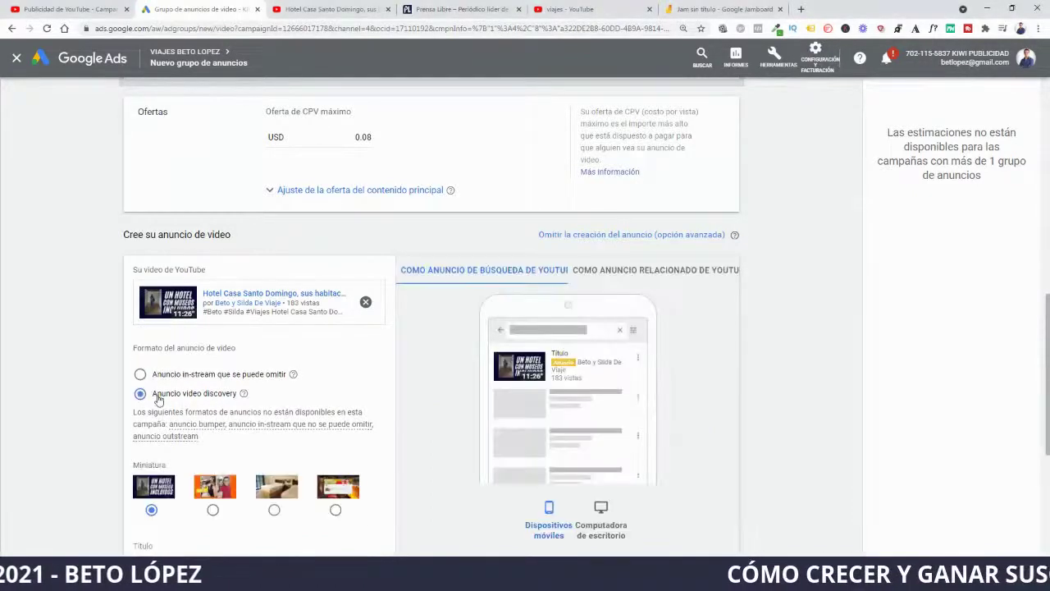
{"action": "scroll", "coordinate": [186, 399], "scroll_direction": "down", "scroll_amount": 2}
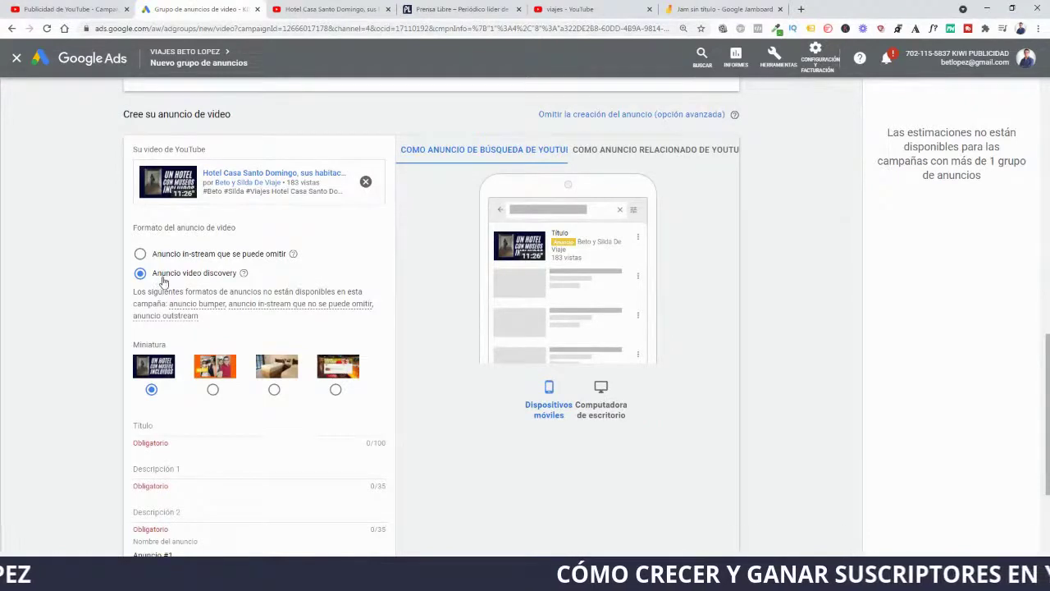
- Title the ad "Visitamos un hotel de lujo en Antigua Guatemala" and describe it with "No creerás lo que cuesta" and "Encontramos un museo escondido"
{"action": "scroll", "coordinate": [216, 398], "scroll_direction": "down", "scroll_amount": 1}
{"action": "left_click", "coordinate": [187, 366]}
{"action": "type", "text": "Visitamos un hotel de lujo en Antigua Guatemala"}
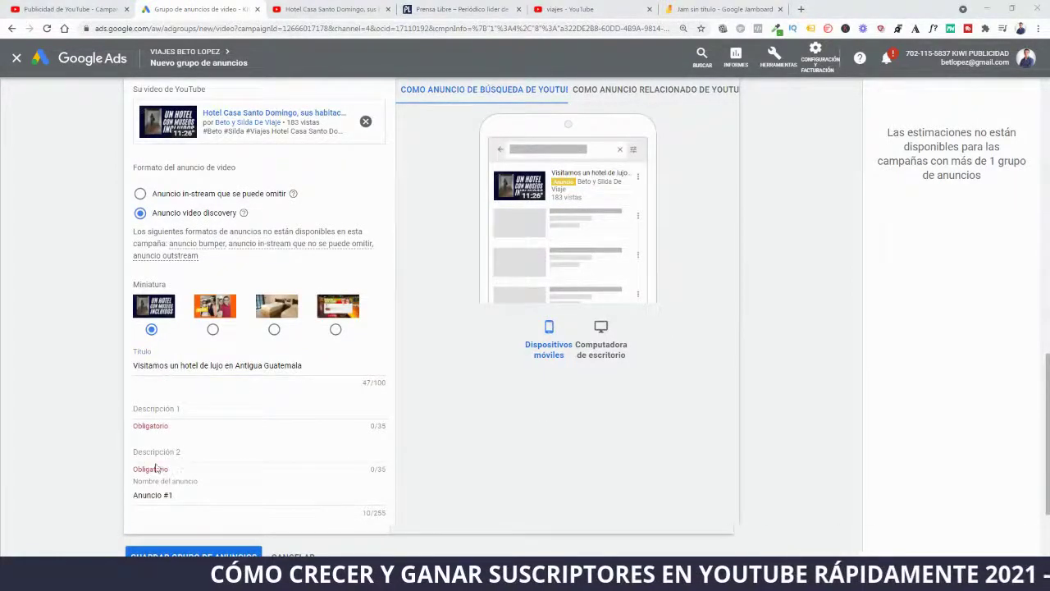
{"action": "left_click", "coordinate": [181, 420]}
{"action": "type", "text": "No creeras lo que cuesta"}
{"action": "key", "text": "alt+Tab"}
{"action": "key", "text": "alt+Tab"}
{"action": "left_click", "coordinate": [201, 456]}
{"action": "type", "text": "Encontramos un museo escondido"}
- Name the ad temas and save the TEMAS ad group
{"action": "key", "text": "Tab"}
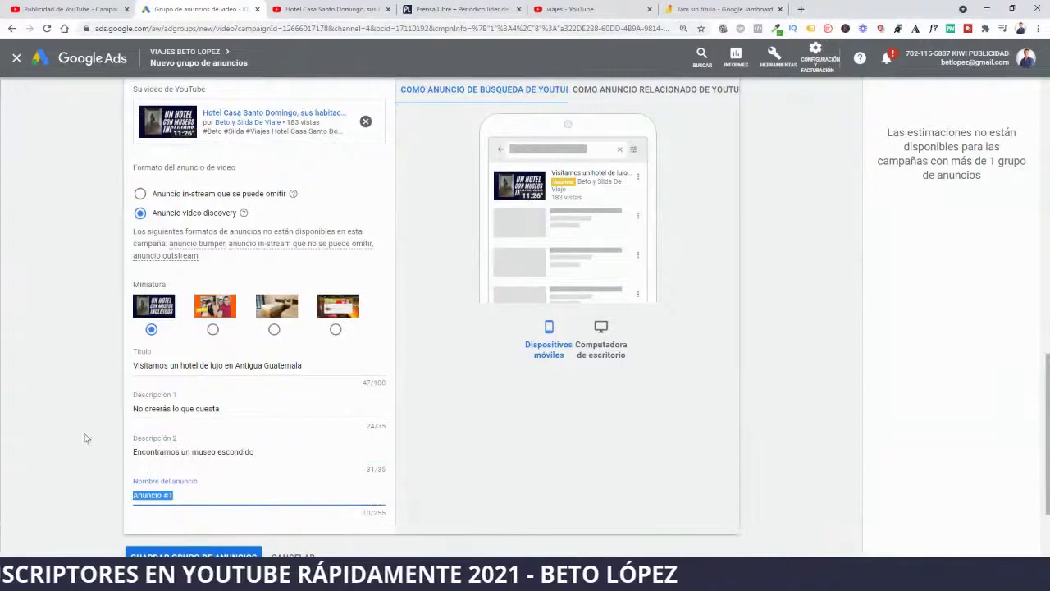
{"action": "type", "text": "temas"}
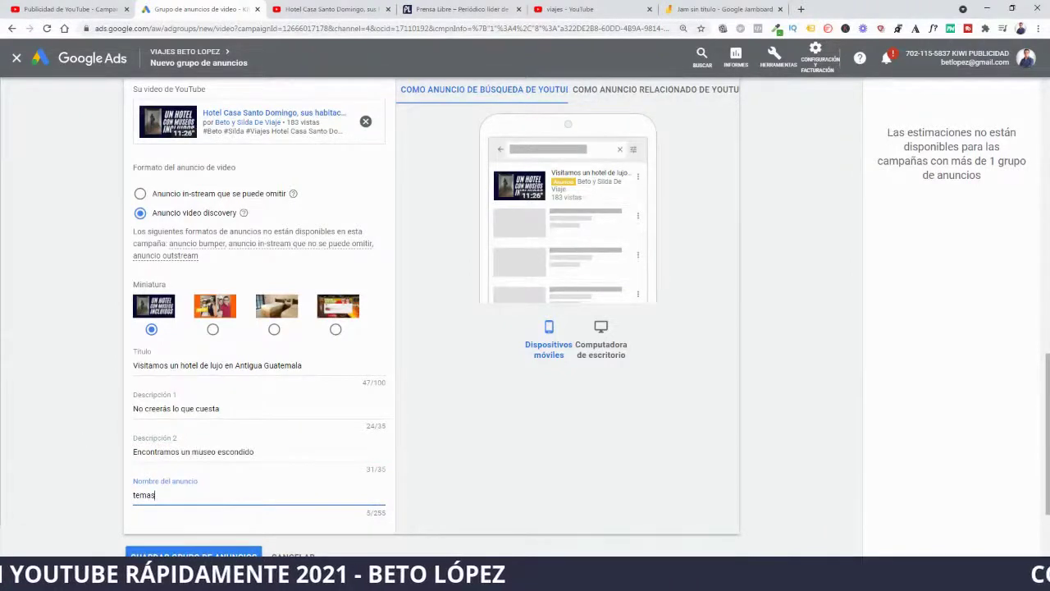
{"action": "key", "text": "alt+Tab"}
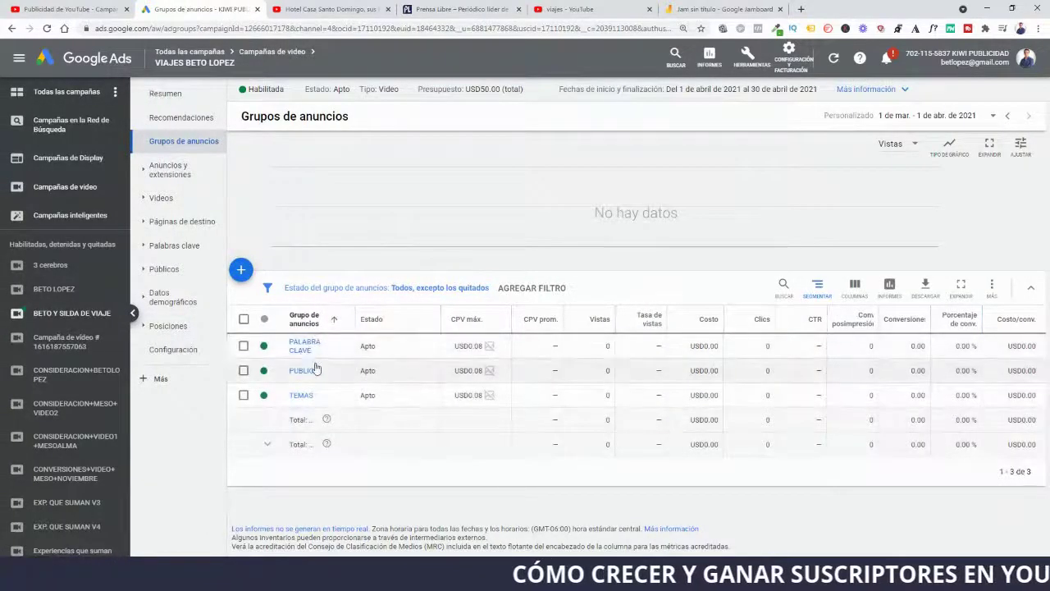
- Start another ad group in the campaign and name it POSICIONES
{"action": "left_click", "coordinate": [241, 271]}
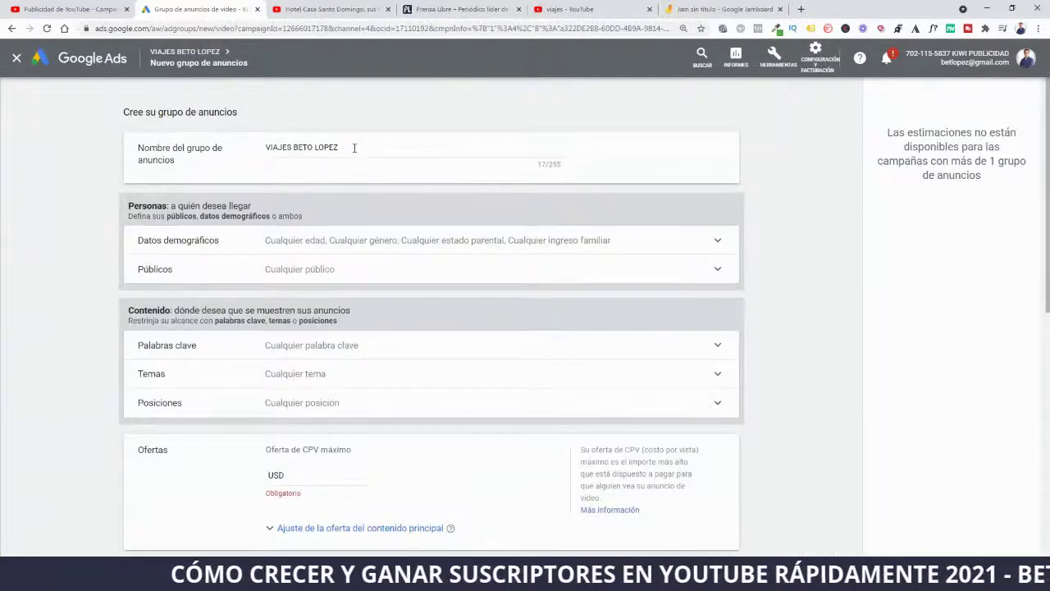
{"action": "scroll", "coordinate": [399, 394], "scroll_direction": "down", "scroll_amount": 2}
{"action": "scroll", "coordinate": [304, 344], "scroll_direction": "up", "scroll_amount": 2}
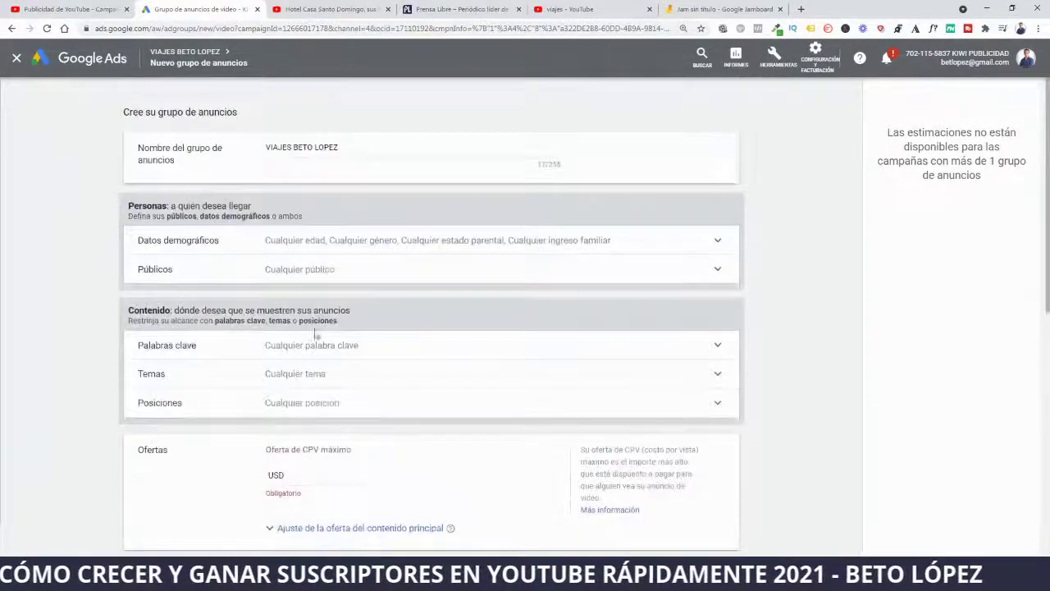
{"action": "left_click_drag", "start_coordinate": [348, 147], "coordinate": [257, 153]}
{"action": "type", "text": "posiciones"}
{"action": "key", "text": "ctrl+a"}
{"action": "type", "text": "POSI"}
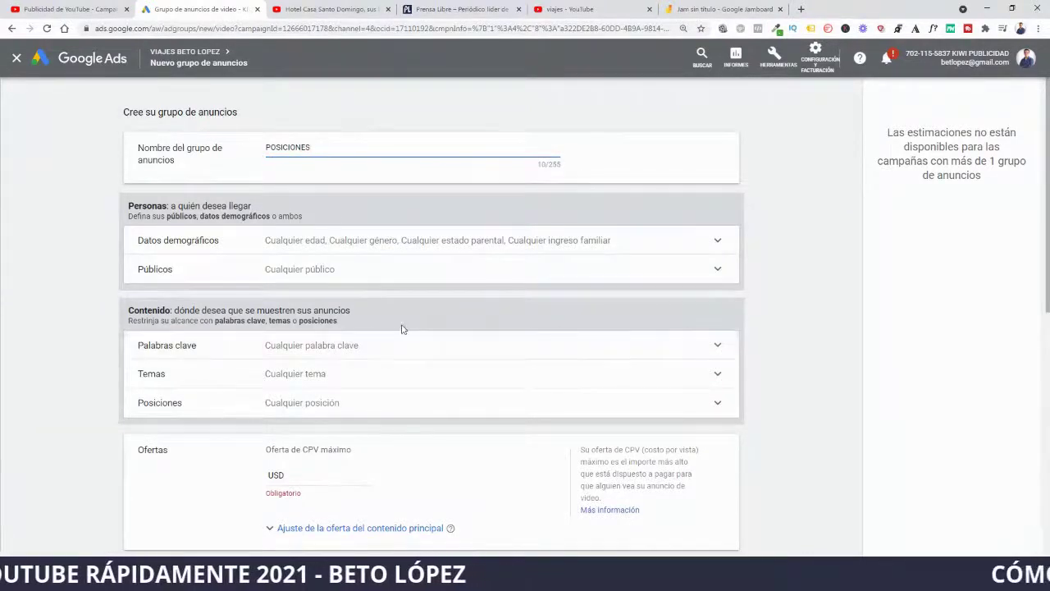
- Limit the POSICIONES group's demographics to women and men aged 18 to 44, excluding unknown gender and unknown age
{"action": "left_click", "coordinate": [389, 240]}
{"action": "left_click", "coordinate": [303, 473]}
{"action": "left_click", "coordinate": [304, 449]}
{"action": "left_click", "coordinate": [303, 424]}
{"action": "left_click", "coordinate": [305, 400]}
{"action": "left_click", "coordinate": [158, 376]}
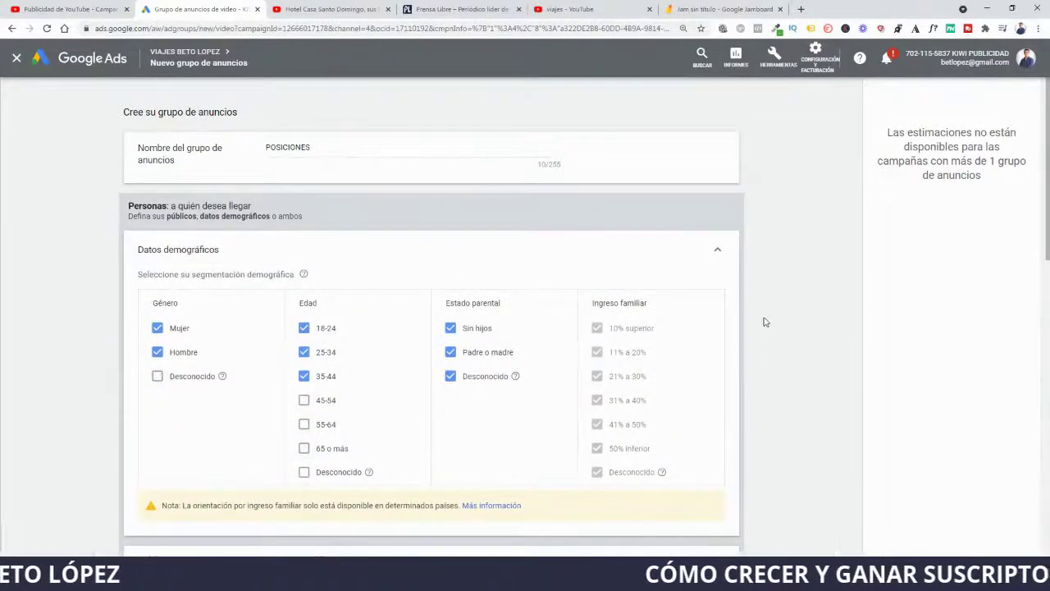
{"action": "left_click", "coordinate": [719, 255]}
- Expand the placement targeting of the POSICIONES group and search the placements for viajes
{"action": "scroll", "coordinate": [779, 383], "scroll_direction": "down", "scroll_amount": 1}
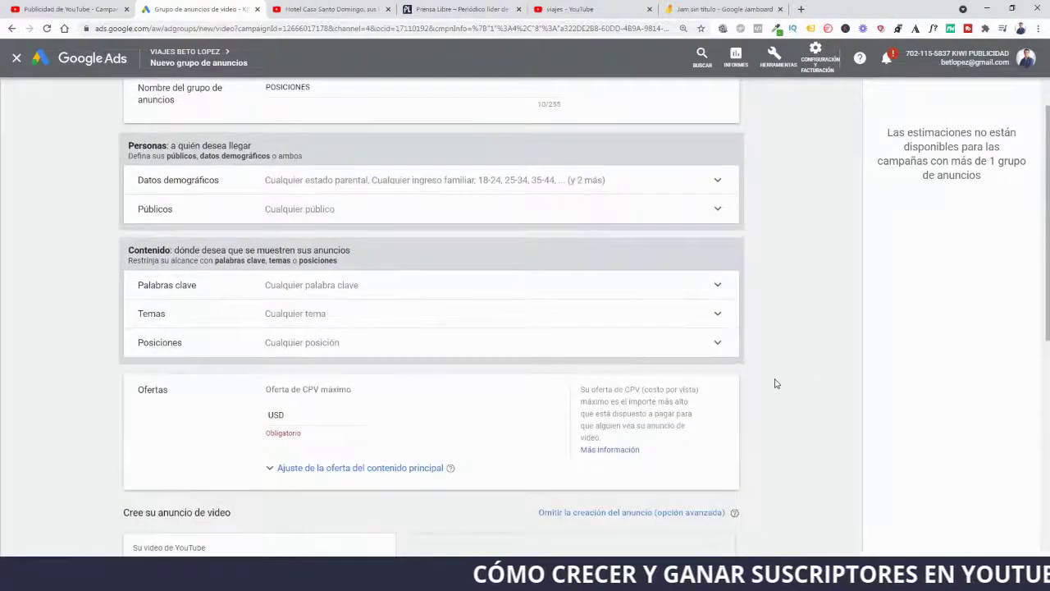
{"action": "scroll", "coordinate": [349, 353], "scroll_direction": "down", "scroll_amount": 1}
{"action": "left_click", "coordinate": [313, 289]}
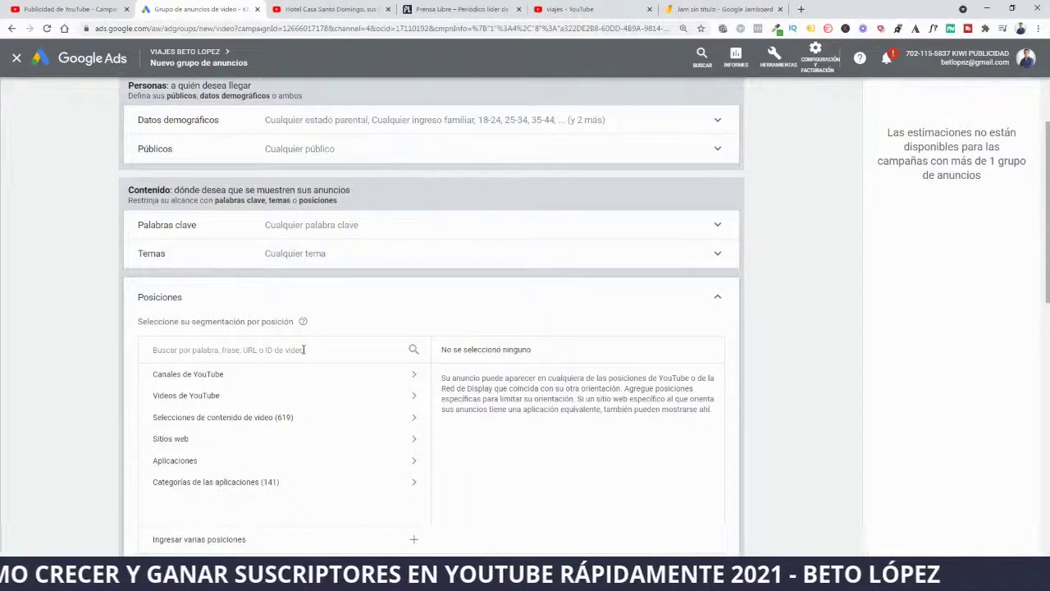
{"action": "left_click", "coordinate": [304, 350]}
{"action": "type", "text": "viajes"}
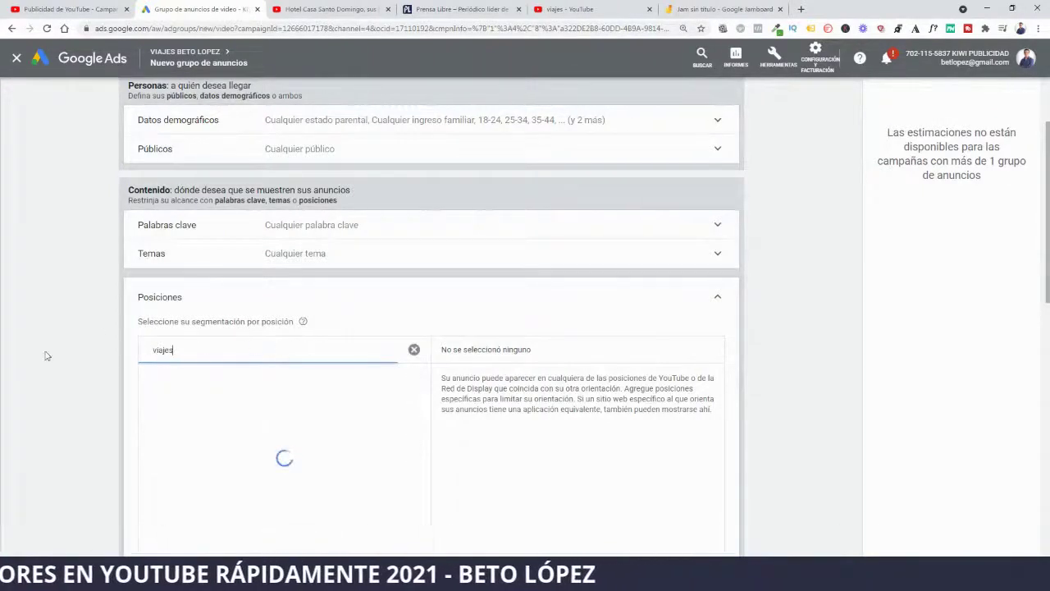
{"action": "scroll", "coordinate": [80, 375], "scroll_direction": "down", "scroll_amount": 1}
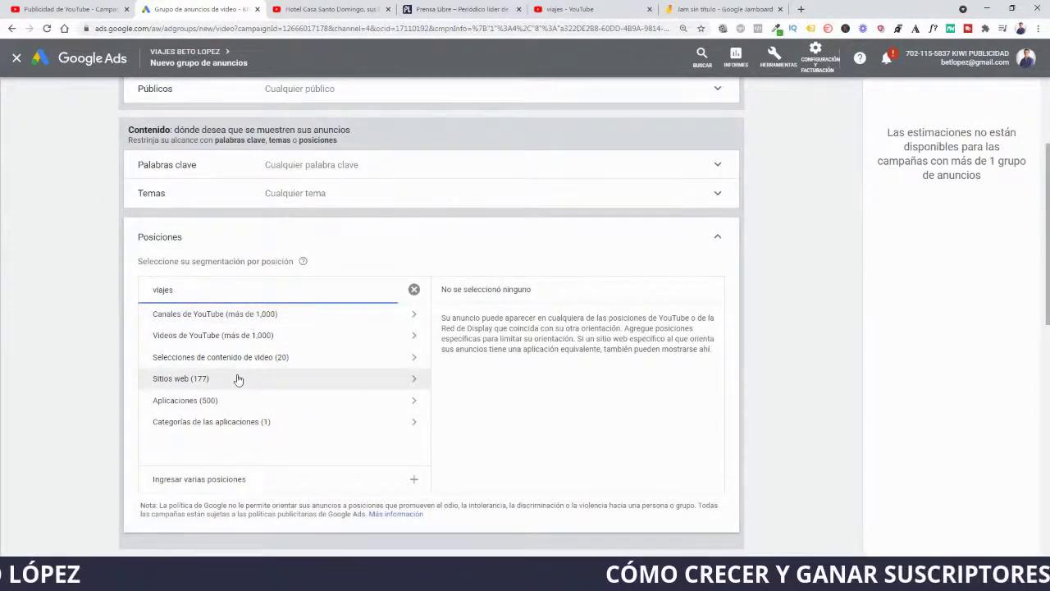
- Add the YouTube channels Mariel de Viaje, alanxelmundo and Vive el Viaje as placements
{"action": "left_click", "coordinate": [264, 314]}
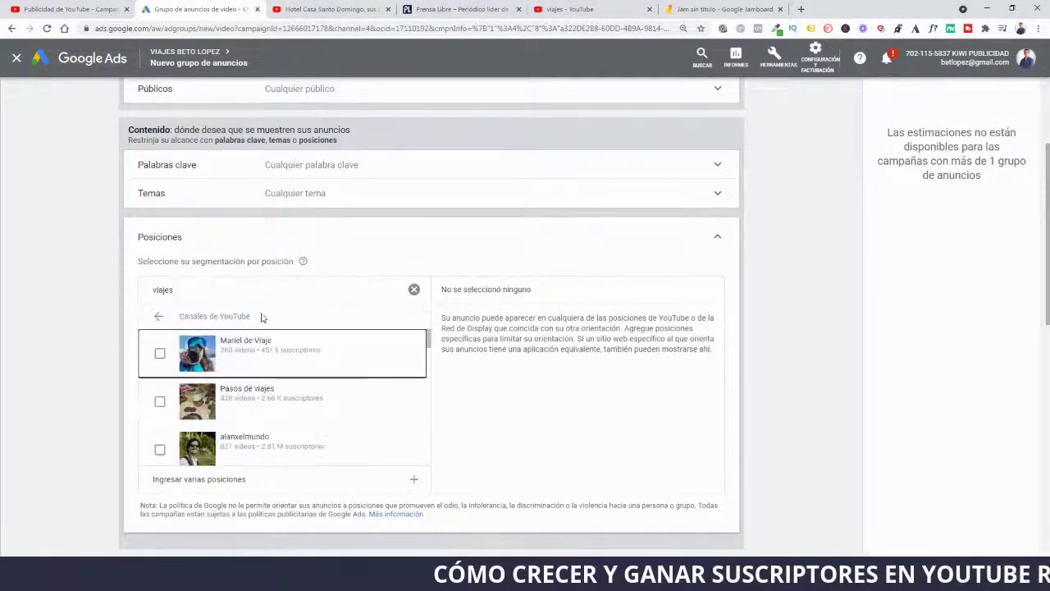
{"action": "left_click", "coordinate": [159, 353]}
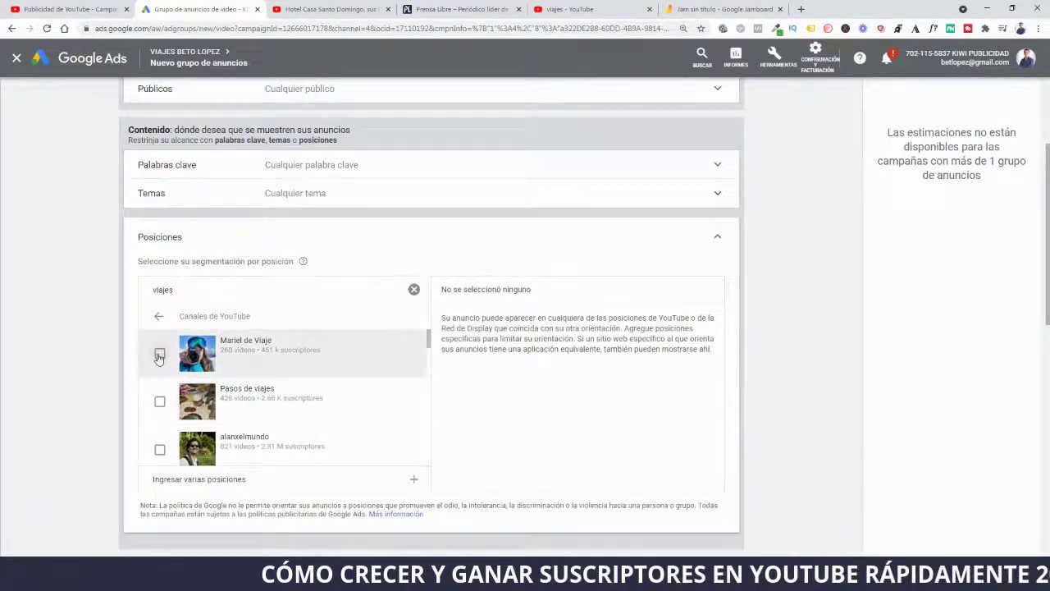
{"action": "scroll", "coordinate": [163, 410], "scroll_direction": "down", "scroll_amount": 1}
{"action": "left_click", "coordinate": [159, 395]}
{"action": "scroll", "coordinate": [159, 411], "scroll_direction": "down", "scroll_amount": 1}
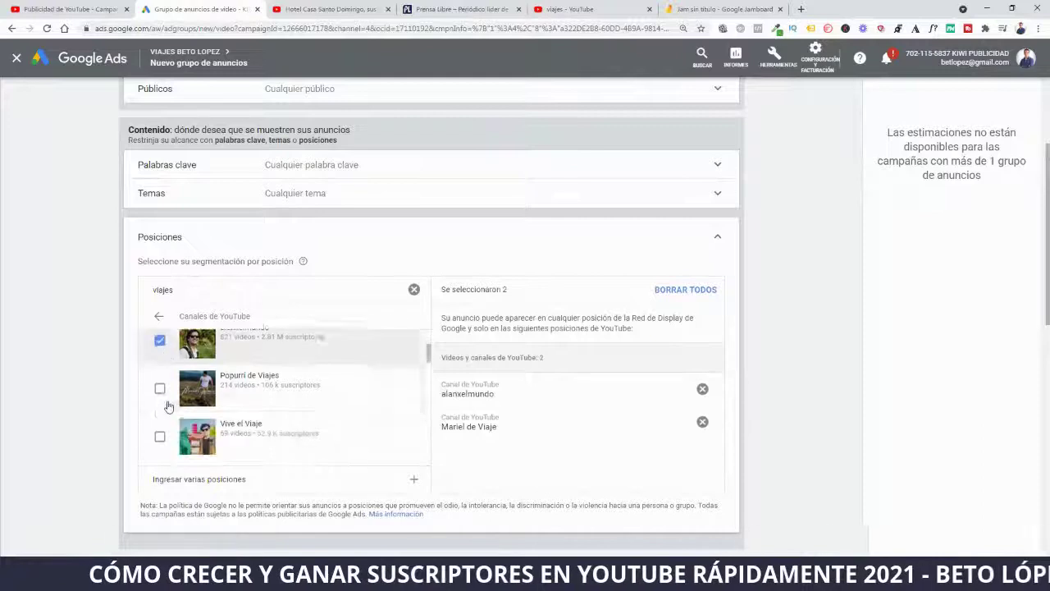
{"action": "scroll", "coordinate": [160, 414], "scroll_direction": "down", "scroll_amount": 1}
{"action": "left_click", "coordinate": [159, 388]}
- Add the YouTube channels ViajarValeLaPena, Dos Locos De Viaje and Alex Tienda as placements
{"action": "scroll", "coordinate": [161, 386], "scroll_direction": "down", "scroll_amount": 1}
{"action": "left_click", "coordinate": [159, 376]}
{"action": "scroll", "coordinate": [160, 390], "scroll_direction": "down", "scroll_amount": 1}
{"action": "left_click", "coordinate": [159, 417]}
{"action": "scroll", "coordinate": [181, 423], "scroll_direction": "down", "scroll_amount": 2}
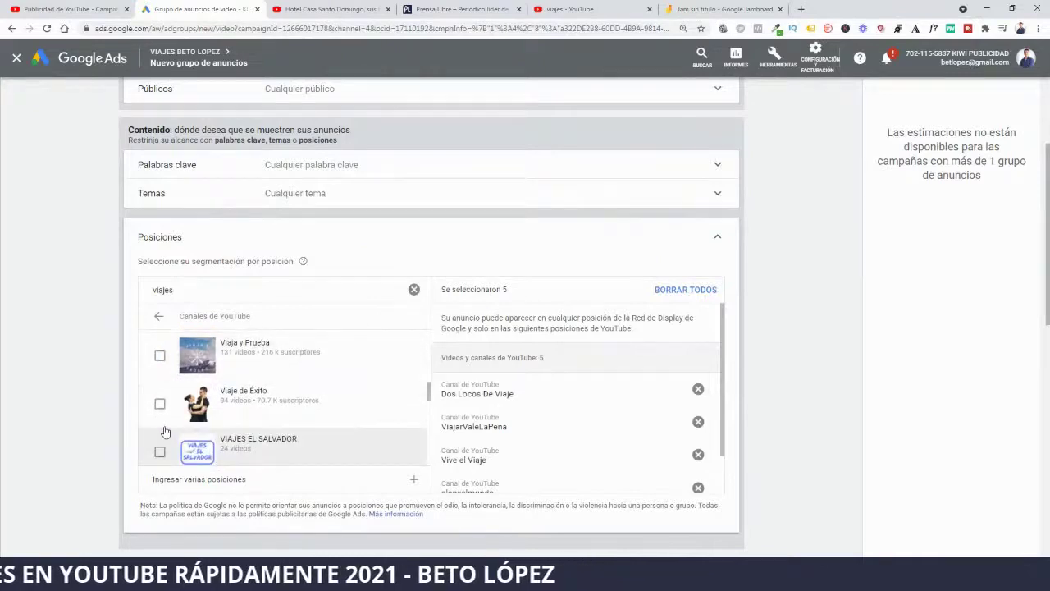
{"action": "scroll", "coordinate": [162, 419], "scroll_direction": "down", "scroll_amount": 4}
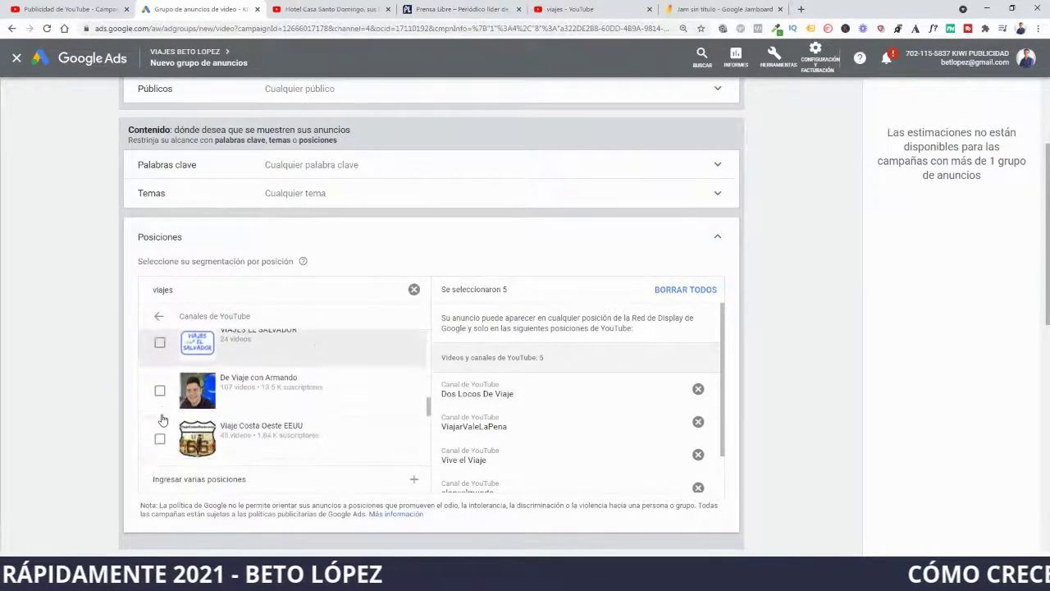
{"action": "left_click", "coordinate": [160, 378]}
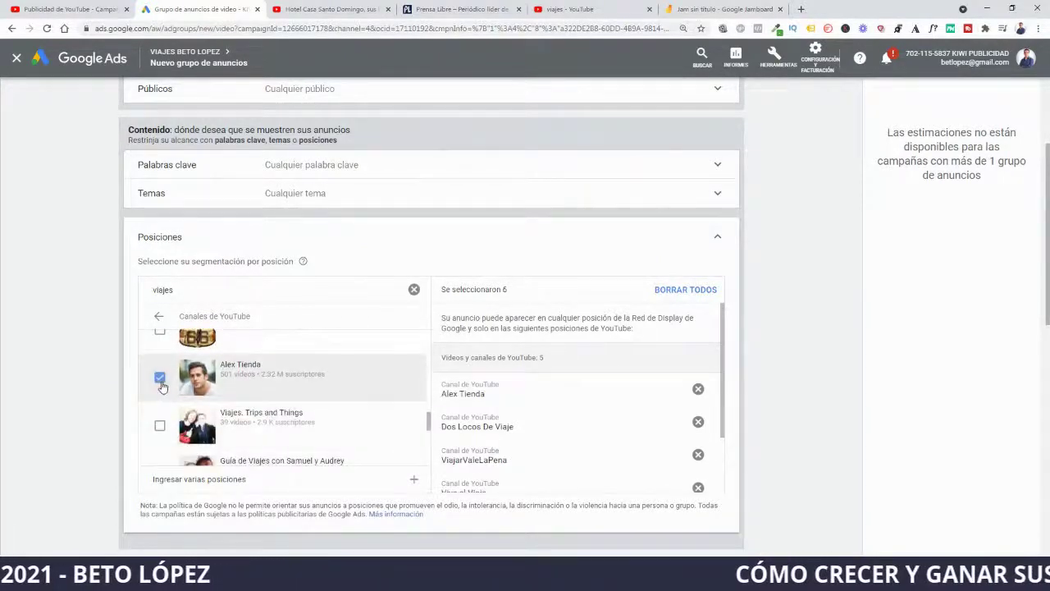
{"action": "scroll", "coordinate": [164, 410], "scroll_direction": "down", "scroll_amount": 3}
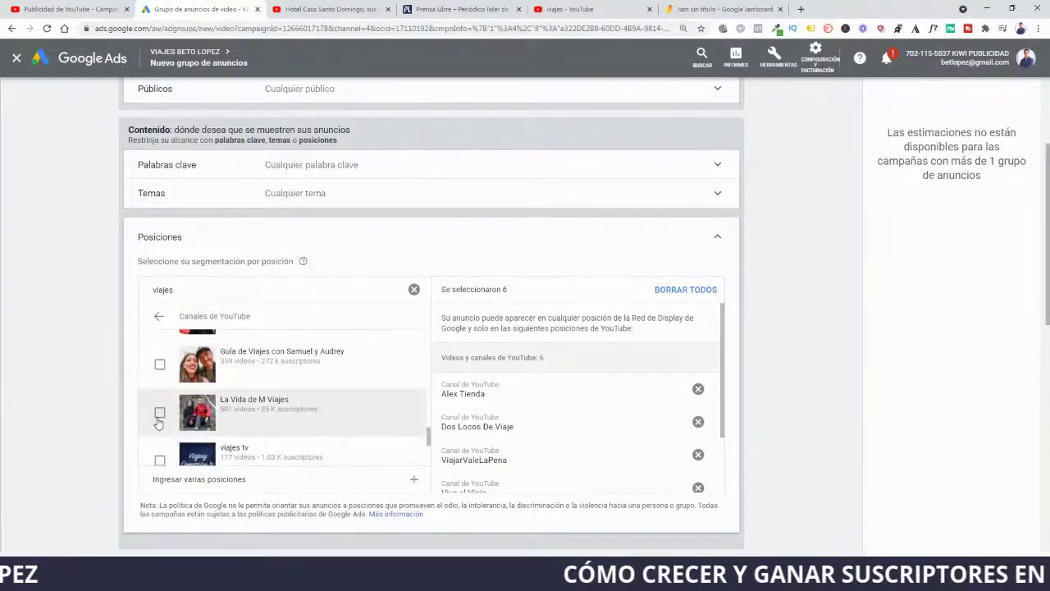
- Examine the video content selections offered for viajes among the placements
{"action": "left_click", "coordinate": [158, 315]}
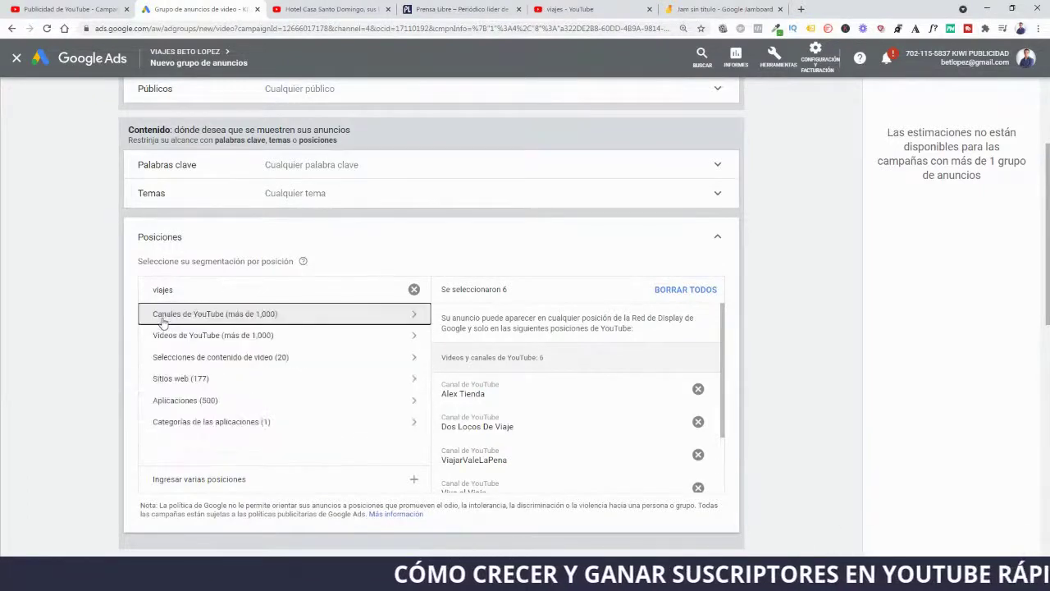
{"action": "left_click", "coordinate": [240, 358]}
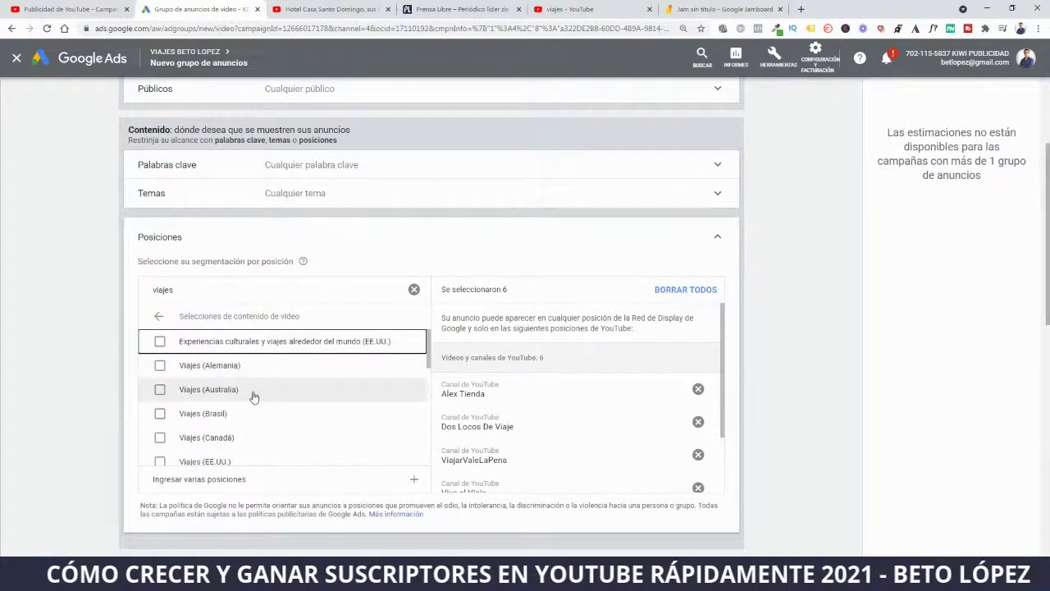
{"action": "scroll", "coordinate": [305, 427], "scroll_direction": "down", "scroll_amount": 2}
{"action": "scroll", "coordinate": [305, 428], "scroll_direction": "down", "scroll_amount": 5}
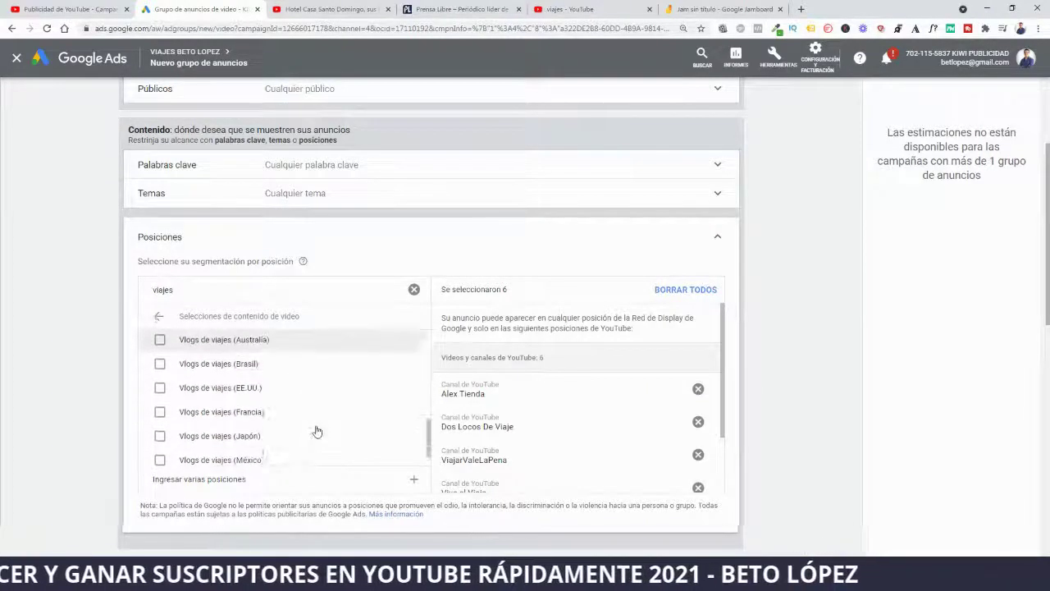
{"action": "scroll", "coordinate": [324, 430], "scroll_direction": "up", "scroll_amount": 2}
{"action": "left_click", "coordinate": [159, 316]}
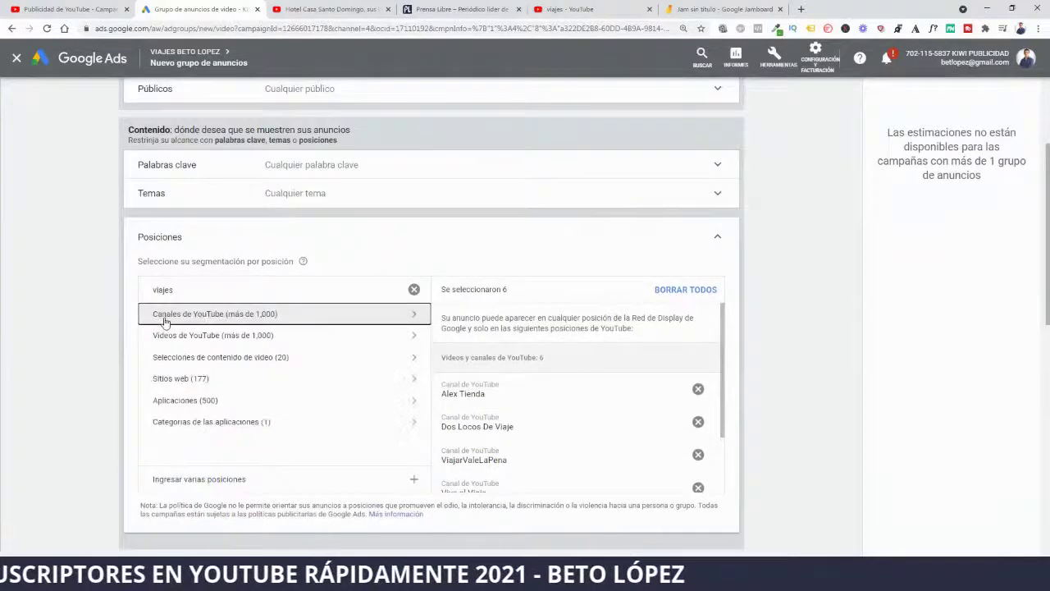
- Among the website placements for viajes, add red-viajes.com, miviaje.com and mundukos.com
{"action": "left_click", "coordinate": [189, 381]}
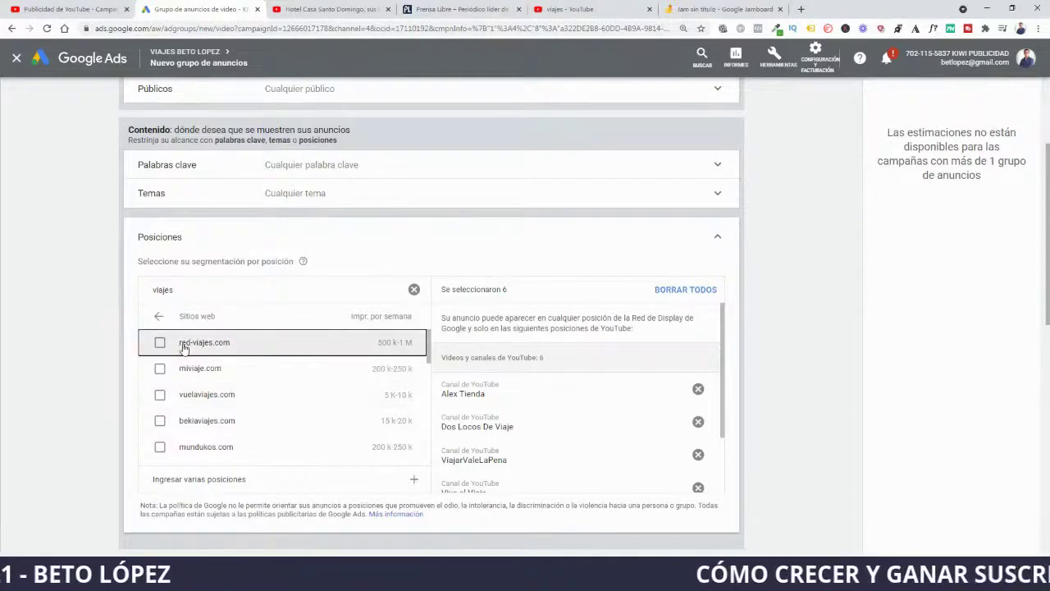
{"action": "scroll", "coordinate": [307, 406], "scroll_direction": "down", "scroll_amount": 1}
{"action": "scroll", "coordinate": [307, 407], "scroll_direction": "down", "scroll_amount": 2}
{"action": "scroll", "coordinate": [312, 414], "scroll_direction": "up", "scroll_amount": 1}
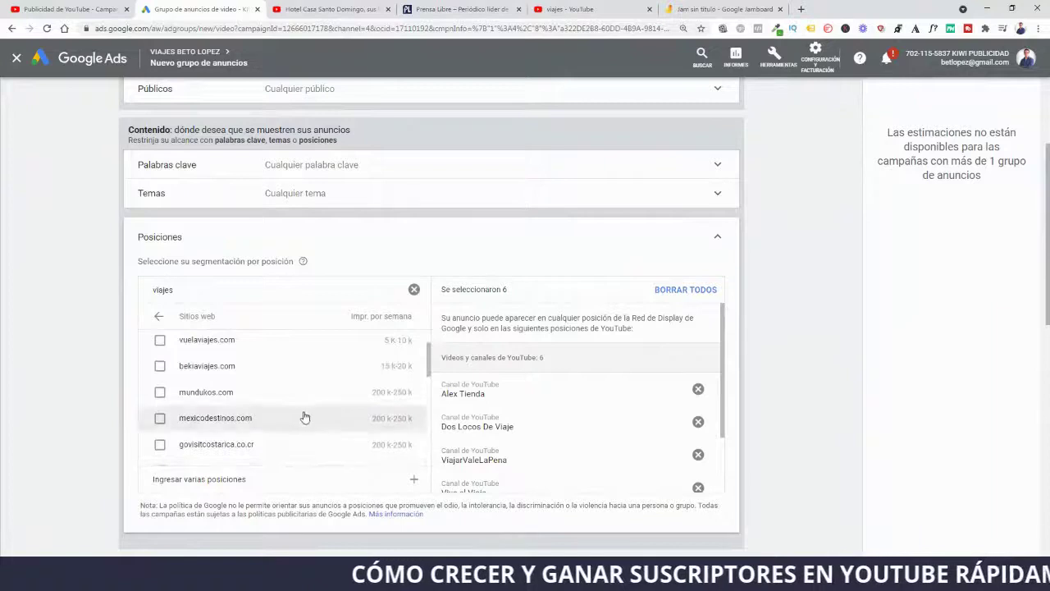
{"action": "scroll", "coordinate": [311, 410], "scroll_direction": "up", "scroll_amount": 2}
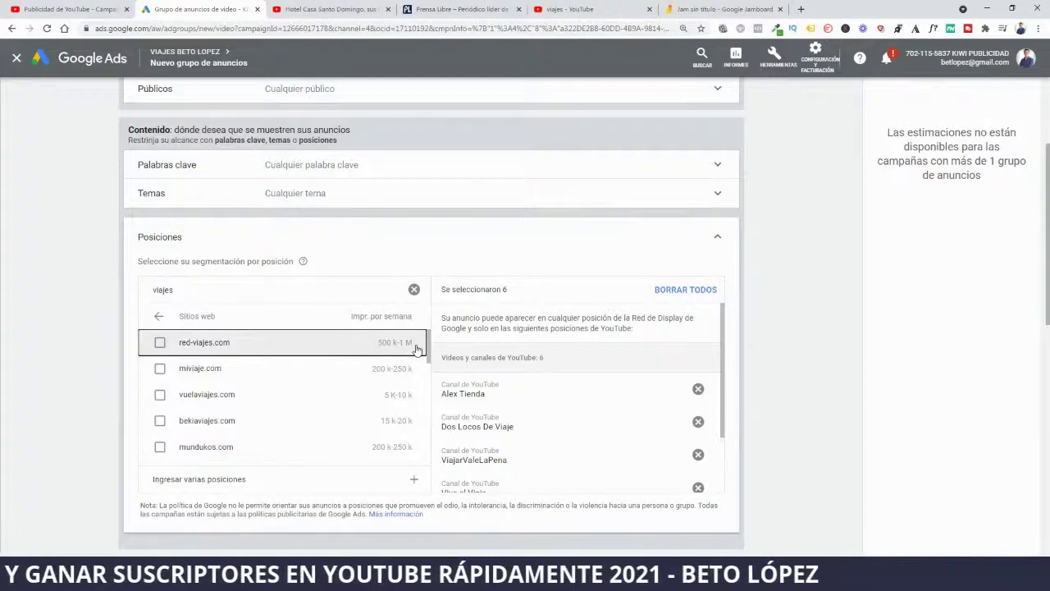
{"action": "left_click", "coordinate": [160, 343]}
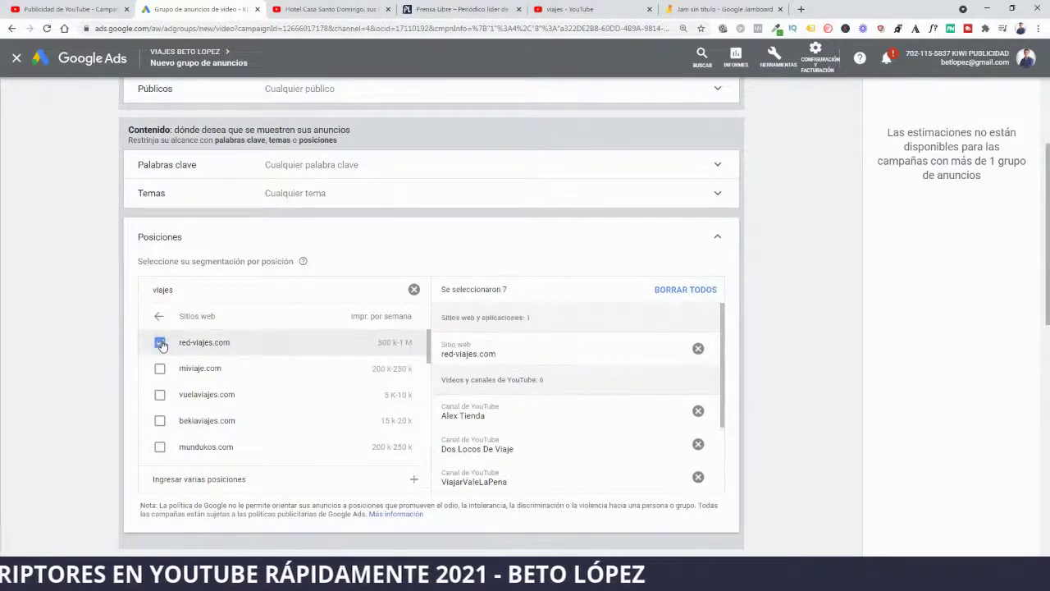
{"action": "left_click", "coordinate": [160, 368]}
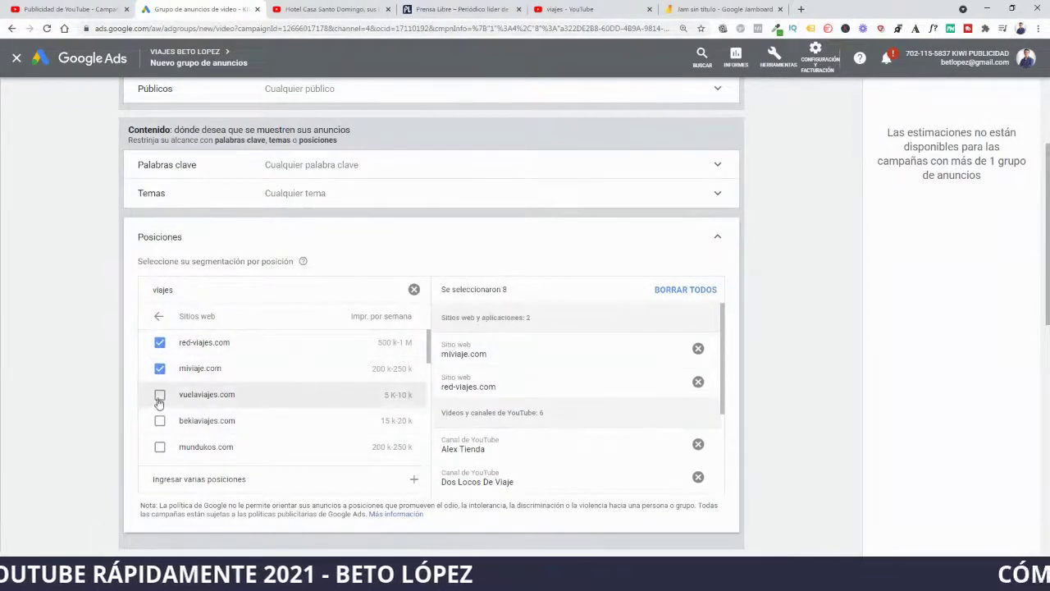
{"action": "scroll", "coordinate": [265, 447], "scroll_direction": "down", "scroll_amount": 2}
{"action": "left_click", "coordinate": [160, 392]}
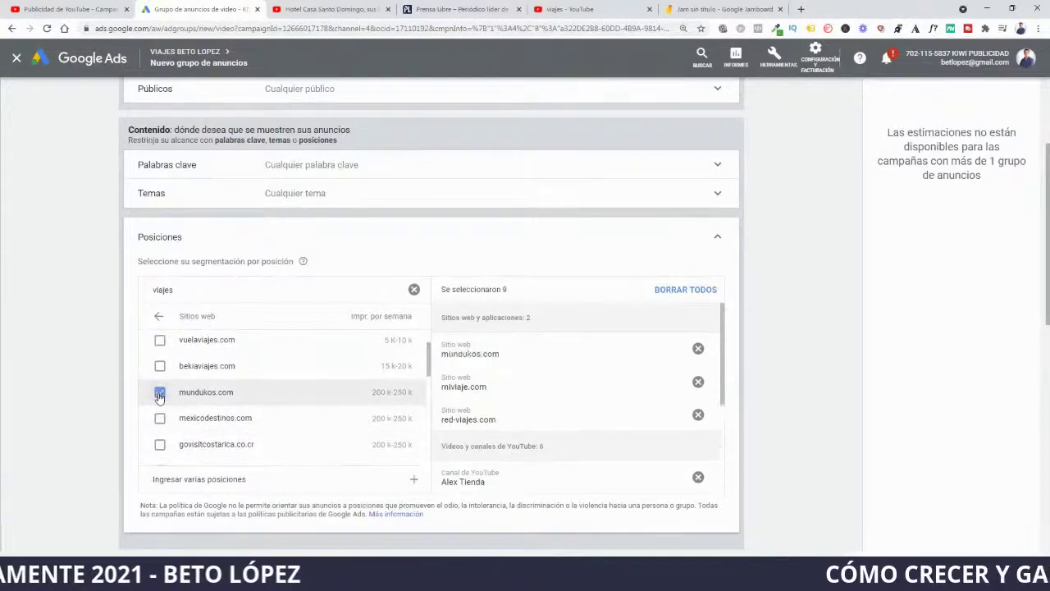
- Add the websites govisitcostarica.co.cr, viajar.elperiodico.com and guias-viajar.com as placements and return to the placement categories
{"action": "scroll", "coordinate": [272, 435], "scroll_direction": "down", "scroll_amount": 2}
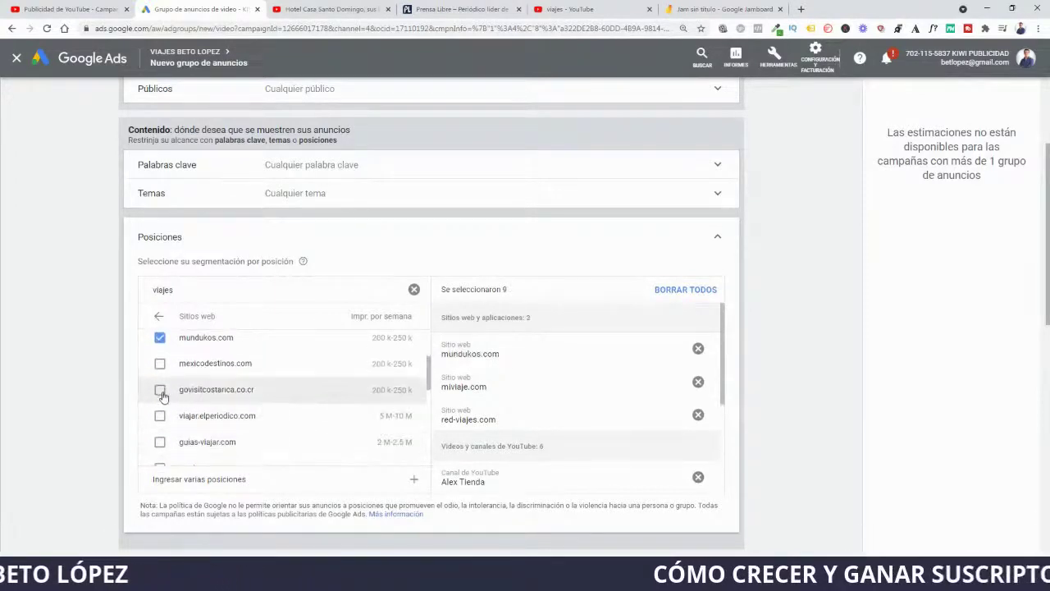
{"action": "left_click", "coordinate": [160, 389]}
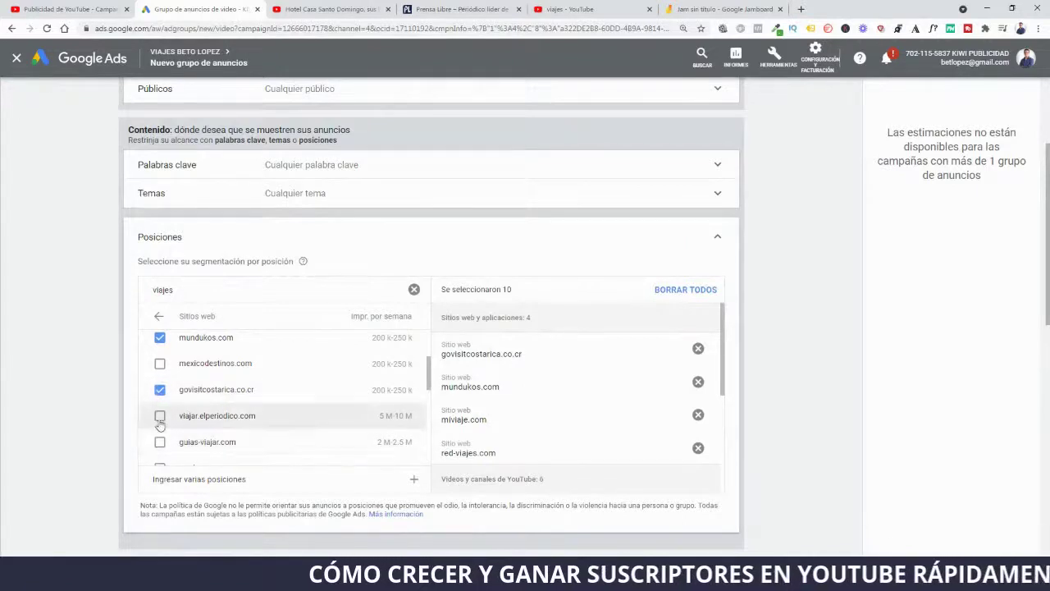
{"action": "left_click", "coordinate": [161, 416]}
{"action": "left_click", "coordinate": [160, 442]}
{"action": "scroll", "coordinate": [324, 444], "scroll_direction": "down", "scroll_amount": 4}
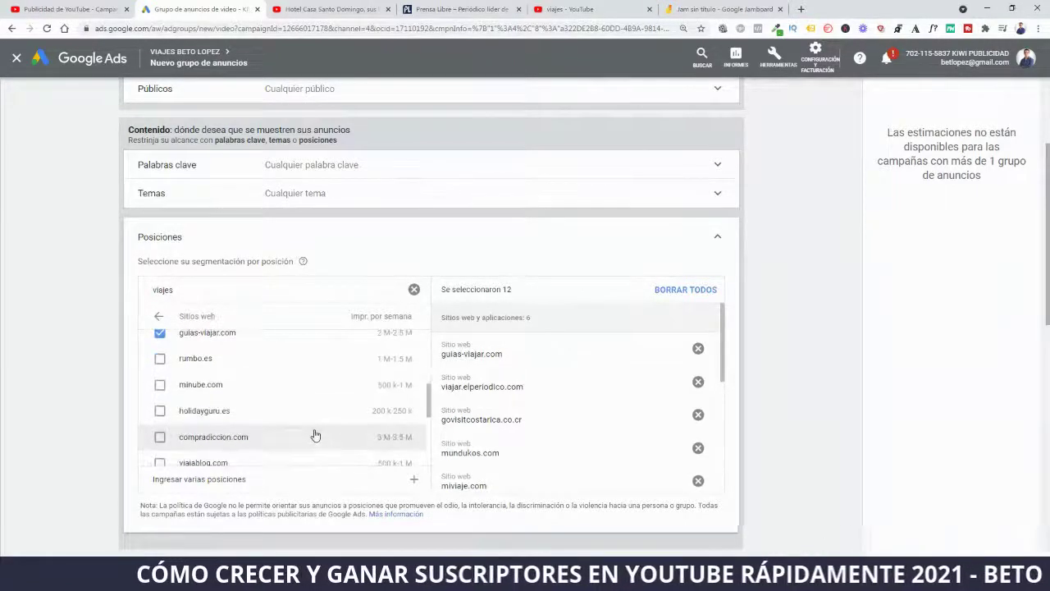
{"action": "scroll", "coordinate": [315, 434], "scroll_direction": "down", "scroll_amount": 2}
{"action": "left_click", "coordinate": [159, 316]}
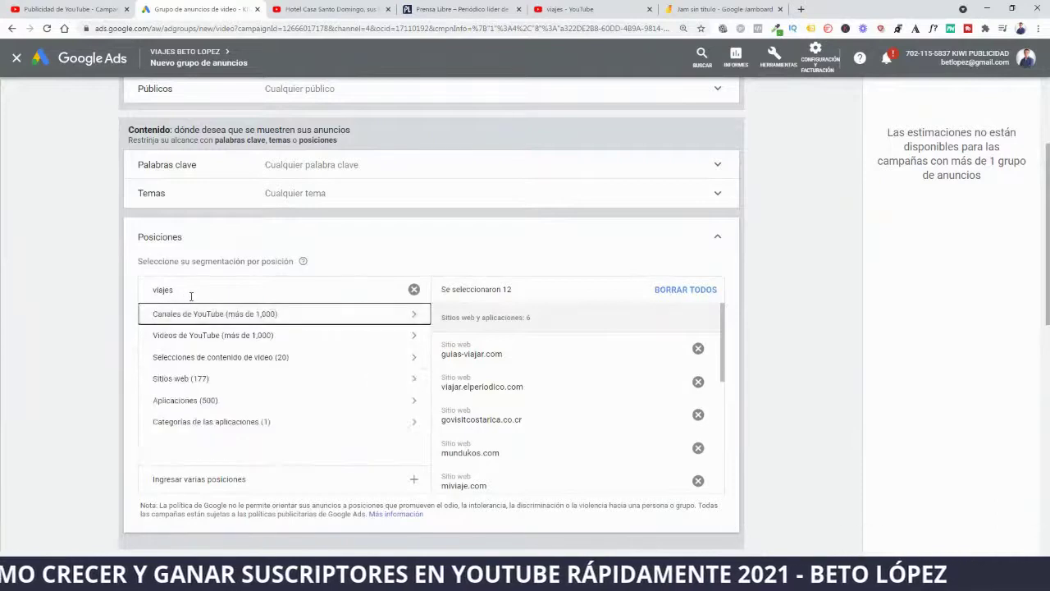
- Search the placements for luisito comunica and add the Luisito Comunica YouTube channel
{"action": "left_click_drag", "start_coordinate": [186, 296], "coordinate": [149, 292]}
{"action": "type", "text": "luisito comunica"}
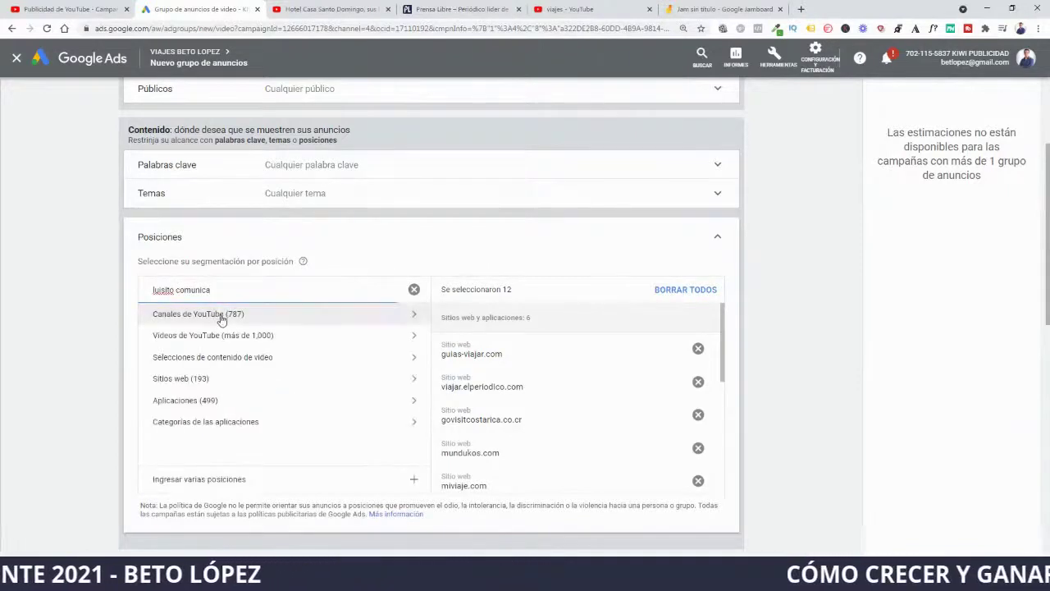
{"action": "left_click", "coordinate": [213, 315]}
{"action": "left_click", "coordinate": [160, 354]}
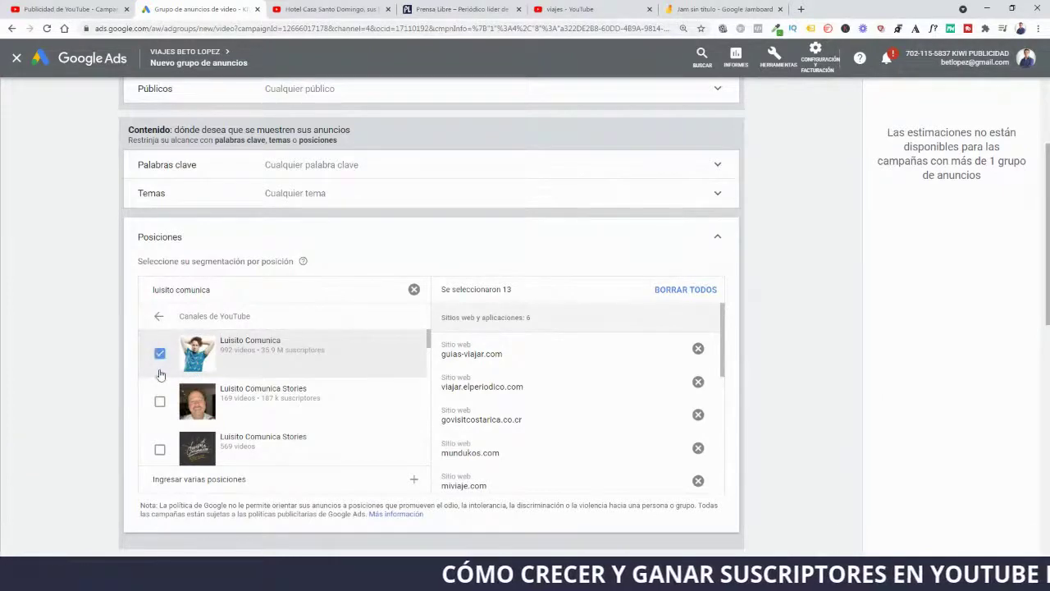
- Search the YouTube channel placements for alex por el mundo, clear the search and close the placement targeting
{"action": "left_click_drag", "start_coordinate": [272, 293], "coordinate": [134, 300]}
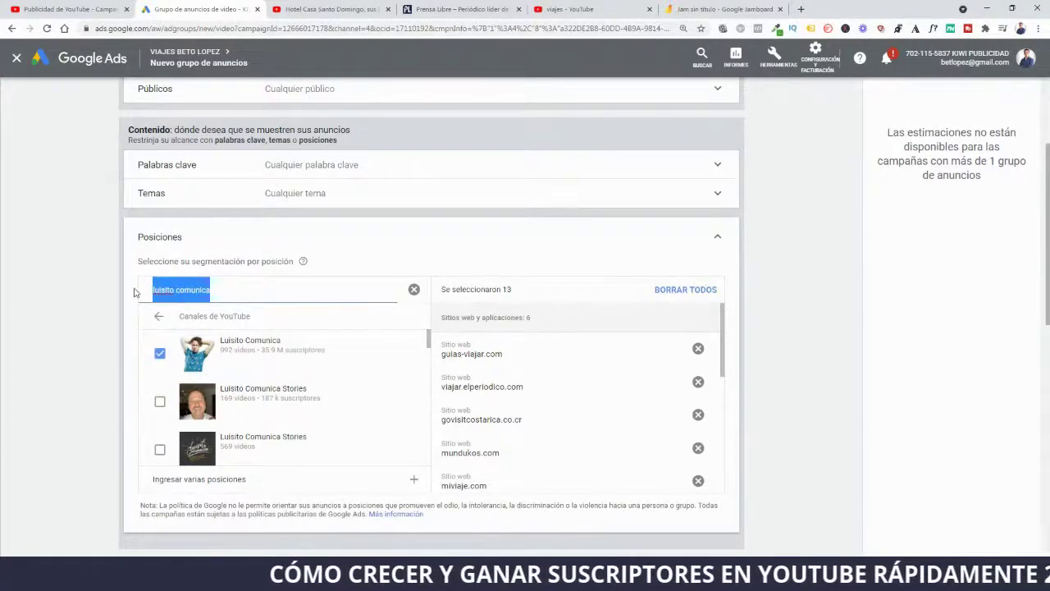
{"action": "type", "text": "alex d"}
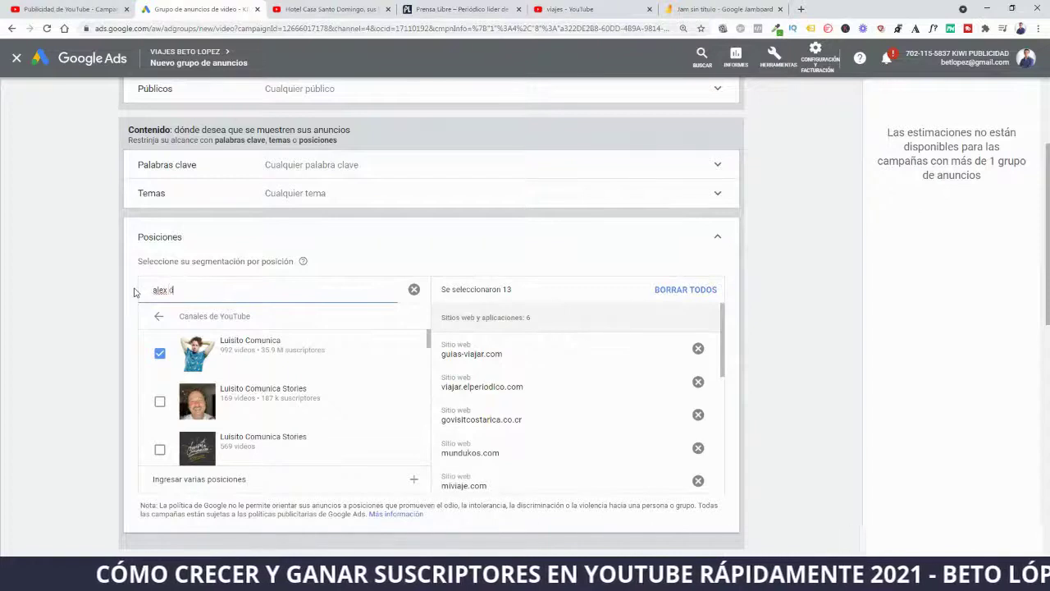
{"action": "type", "text": "el p"}
{"action": "key", "text": "BackSpace"}
{"action": "key", "text": "BackSpace"}
{"action": "key", "text": "BackSpace"}
{"action": "type", "text": "por el mundo"}
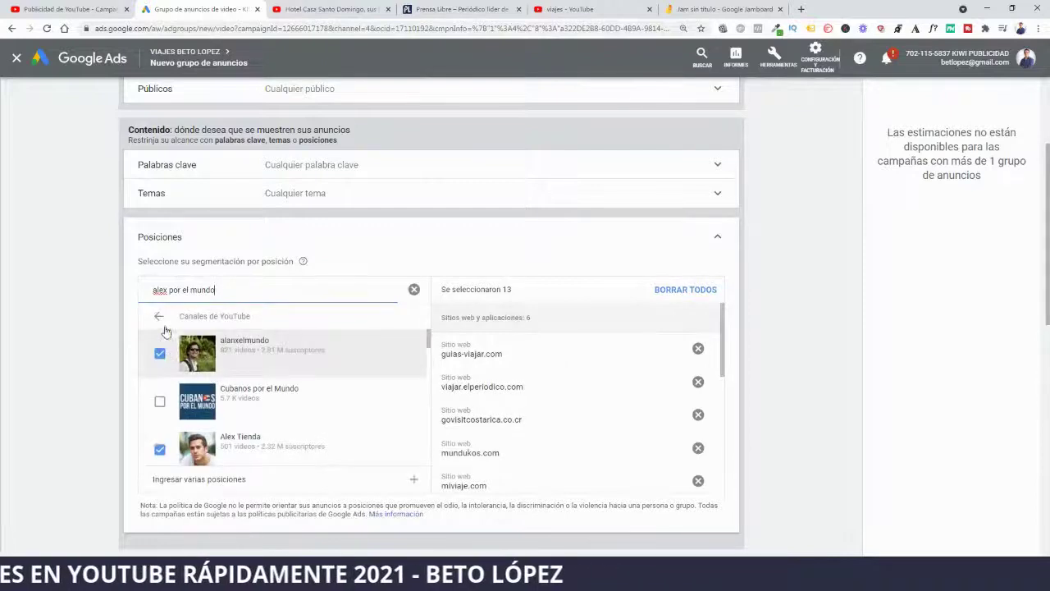
{"action": "left_click", "coordinate": [414, 290]}
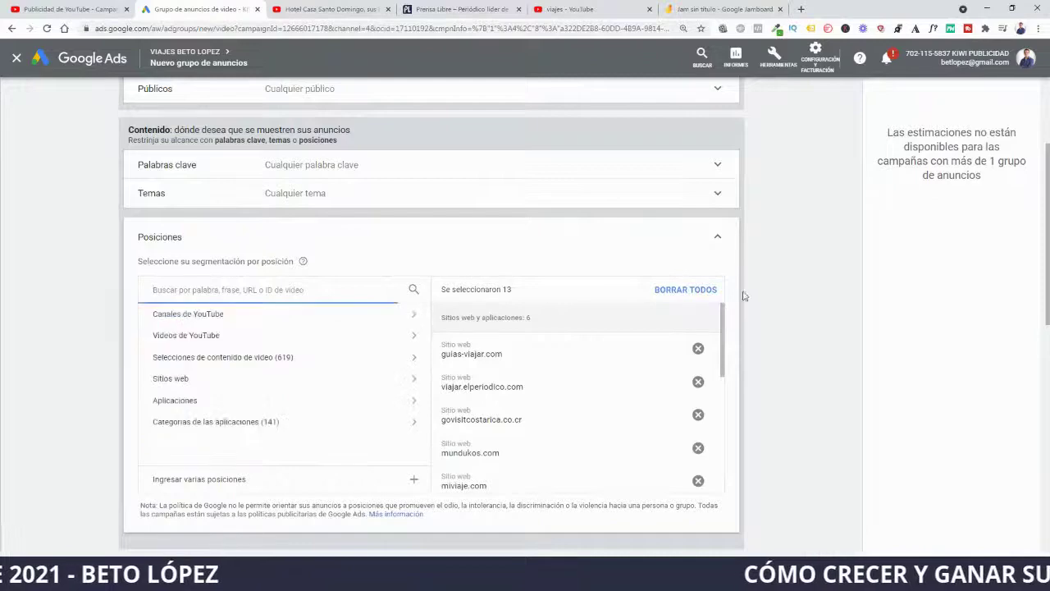
{"action": "left_click", "coordinate": [718, 241]}
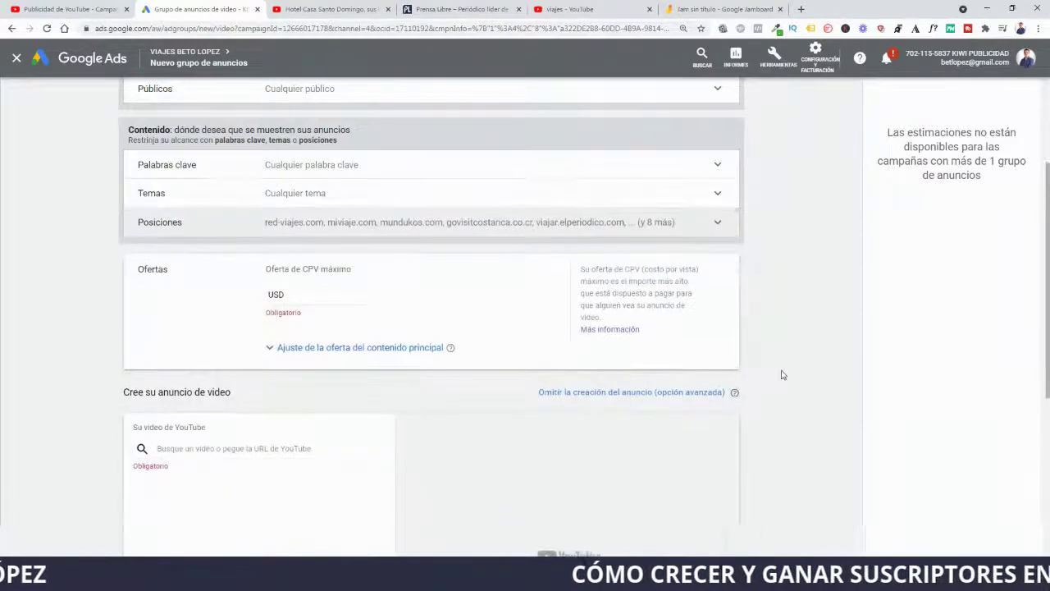
- Set the ad group's maximum CPV bid to USD 0.08
{"action": "scroll", "coordinate": [786, 373], "scroll_direction": "up", "scroll_amount": 2}
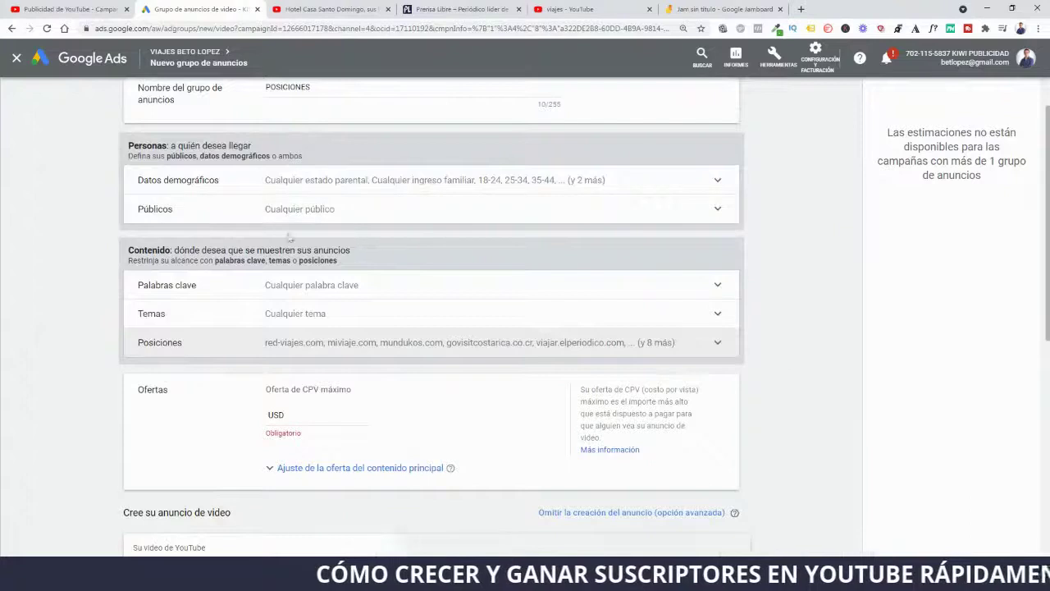
{"action": "left_click", "coordinate": [325, 416]}
{"action": "type", "text": "0.00"}
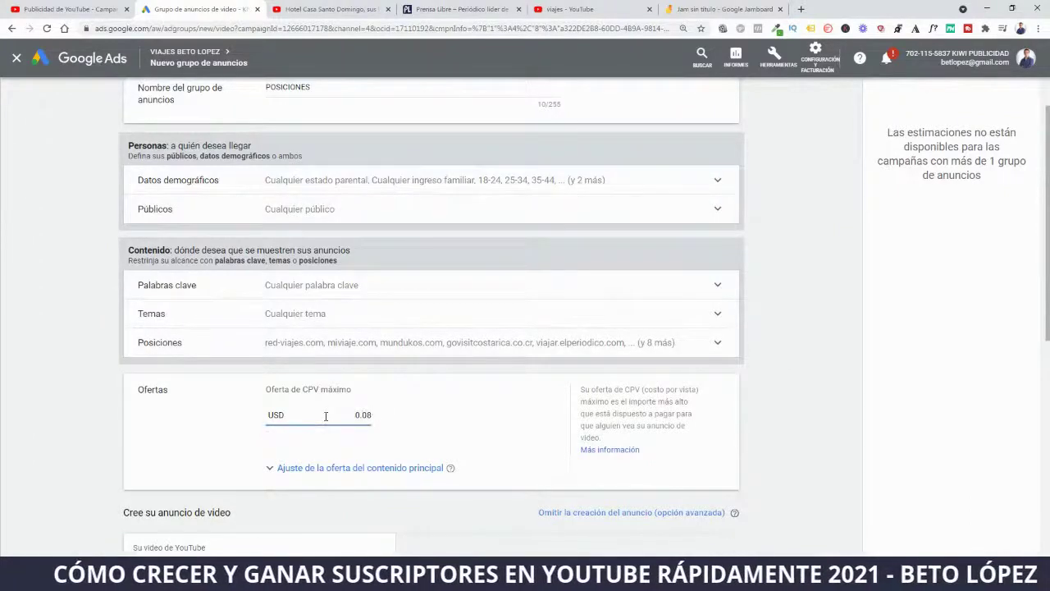
{"action": "left_click", "coordinate": [861, 304]}
{"action": "scroll", "coordinate": [772, 422], "scroll_direction": "down", "scroll_amount": 2}
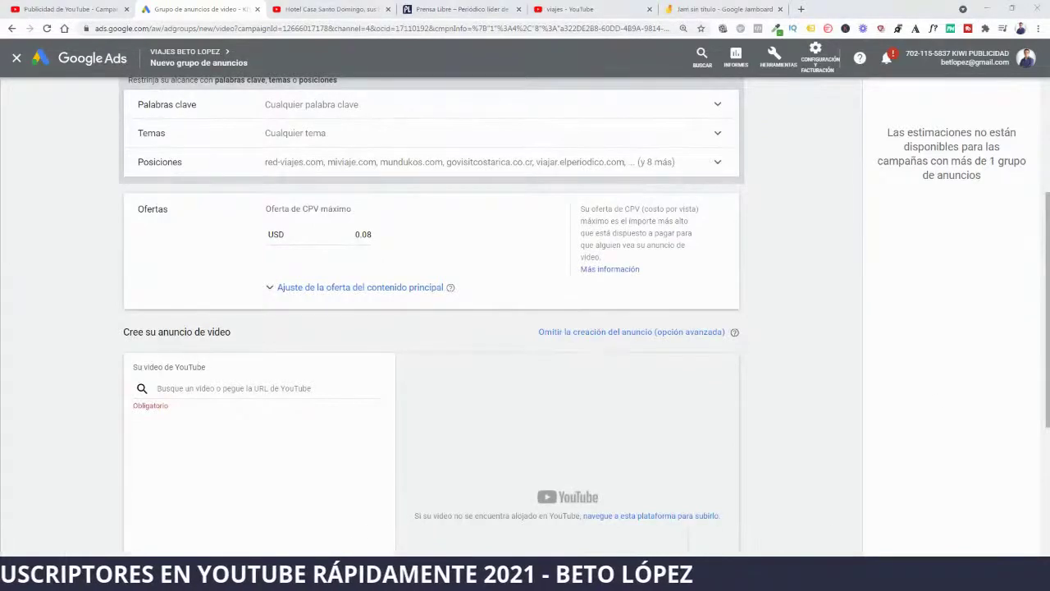
- Load the Hotel Casa Santo Domingo YouTube video into the ad and choose the video discovery format
{"action": "left_click", "coordinate": [193, 388]}
{"action": "key", "text": "ctrl+v"}
{"action": "scroll", "coordinate": [225, 403], "scroll_direction": "down", "scroll_amount": 1}
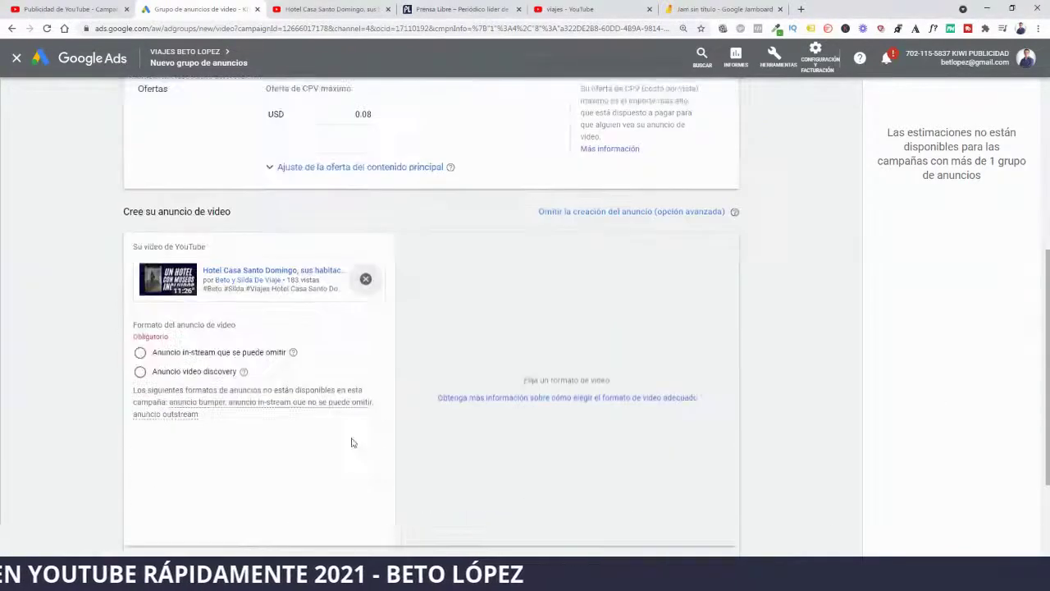
{"action": "left_click", "coordinate": [141, 371]}
{"action": "scroll", "coordinate": [329, 385], "scroll_direction": "down", "scroll_amount": 1}
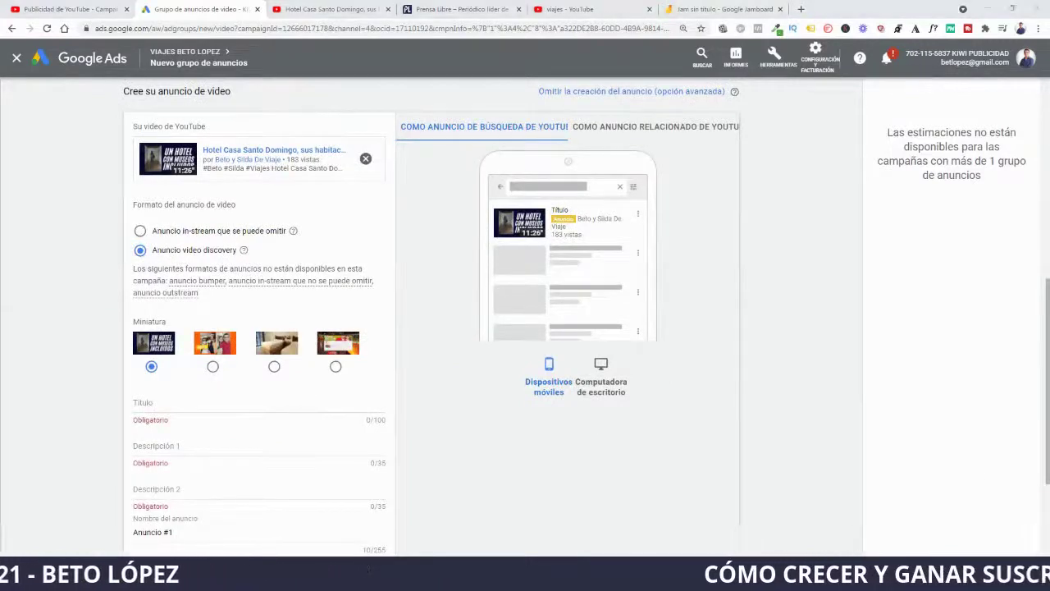
- Title the ad "Visitamos un hotel de lujo en Antigua Guatemala" with descriptions "No creerás lo que cuesta" and "Encontramos un museo escondido"
{"action": "left_click", "coordinate": [186, 426]}
{"action": "type", "text": "Visitamos un hotel de lujo en Antigua Guatemala"}
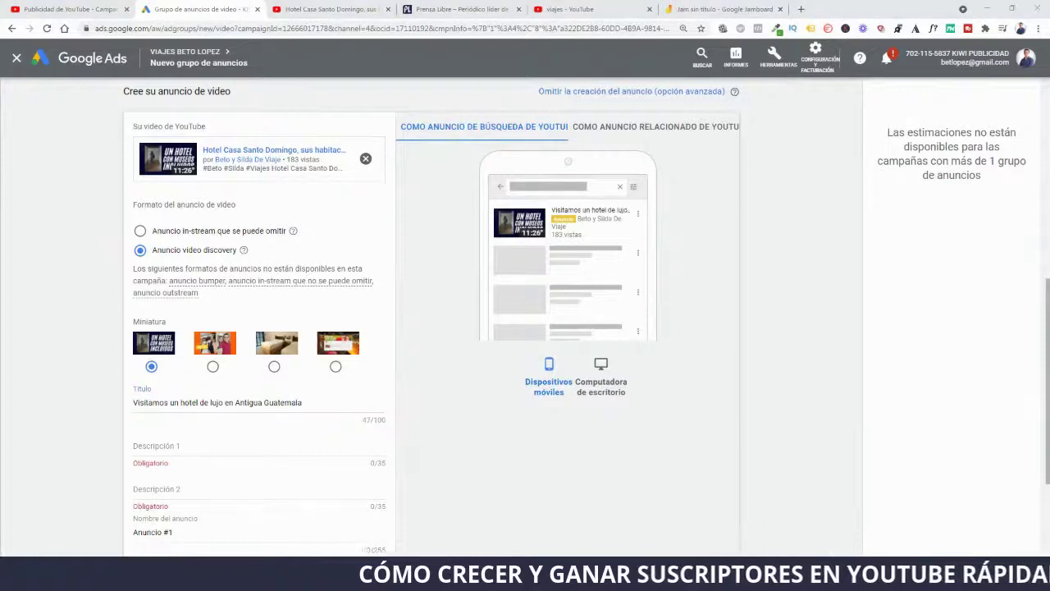
{"action": "left_click", "coordinate": [176, 445]}
{"action": "type", "text": "No creerás lo que cuesta"}
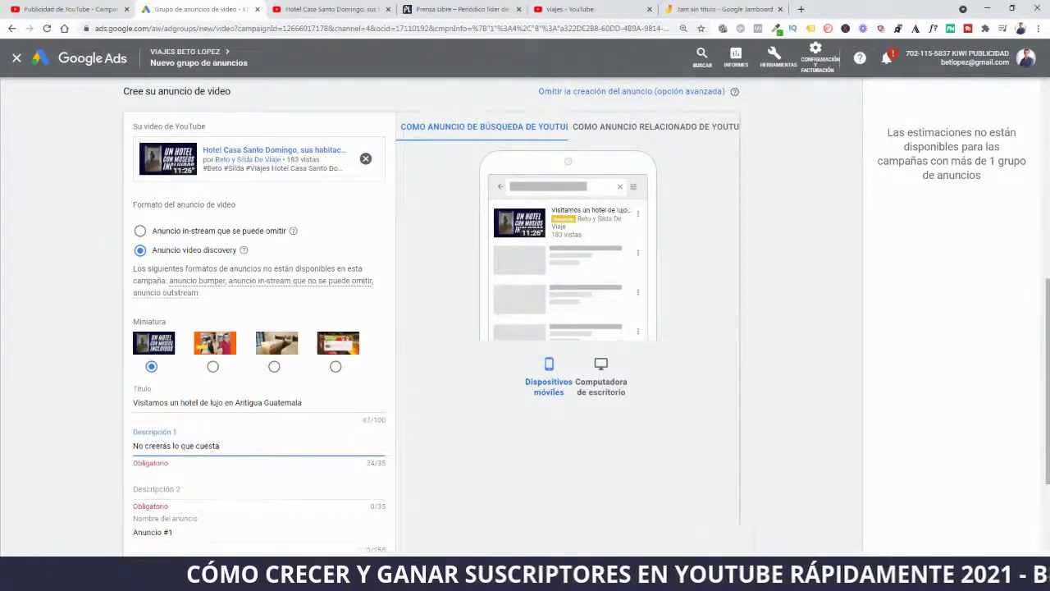
{"action": "left_click", "coordinate": [164, 489]}
{"action": "type", "text": "Encontramos un museo escondido"}
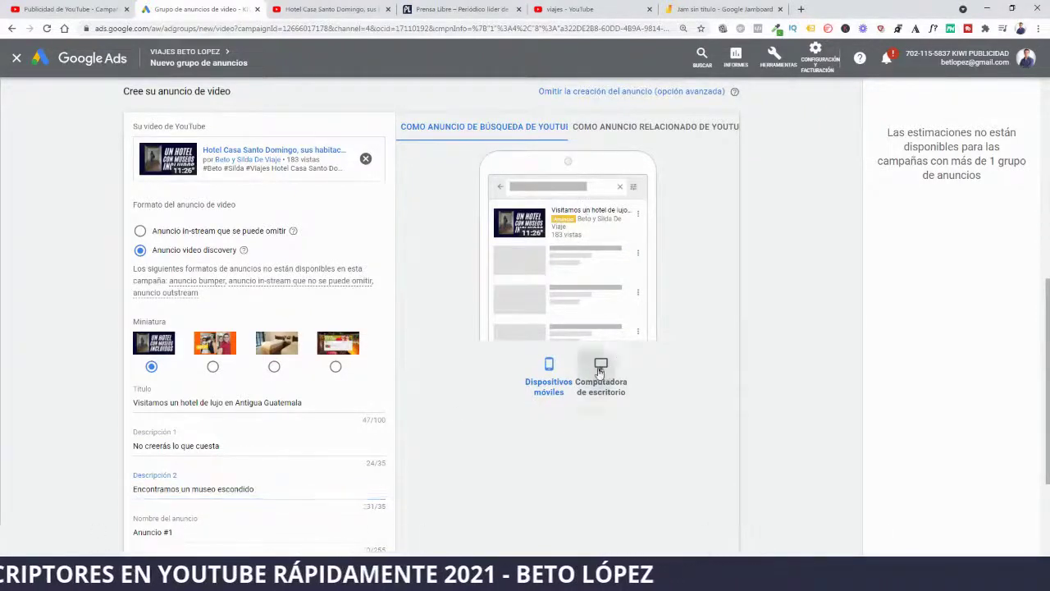
{"action": "left_click", "coordinate": [601, 367]}
{"action": "left_click", "coordinate": [573, 387]}
- Replace the ad's default name and save the POSICIONES ad group
{"action": "scroll", "coordinate": [744, 430], "scroll_direction": "down", "scroll_amount": 2}
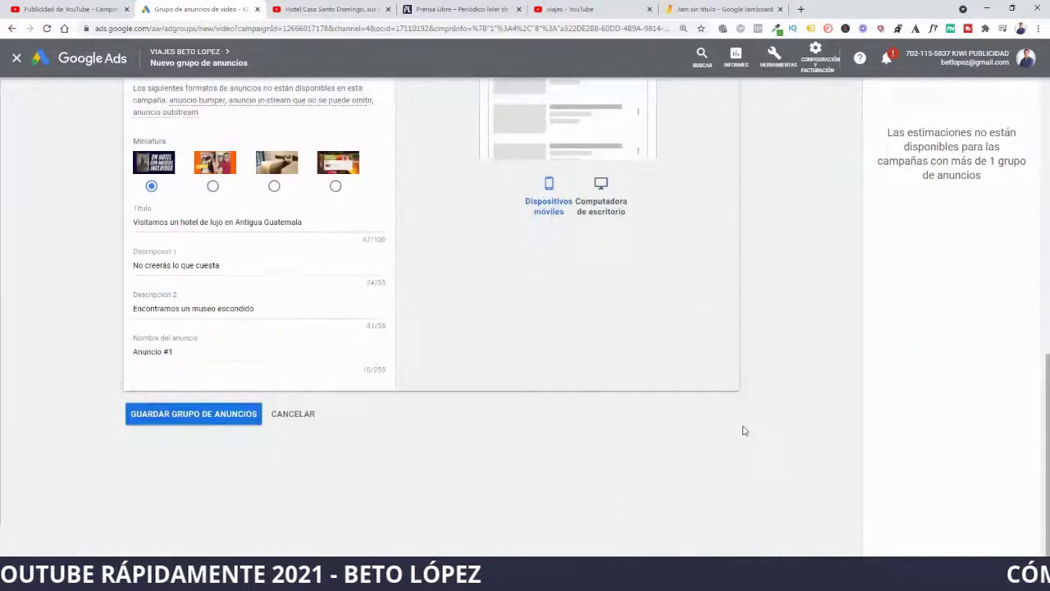
{"action": "left_click_drag", "start_coordinate": [179, 353], "coordinate": [93, 352]}
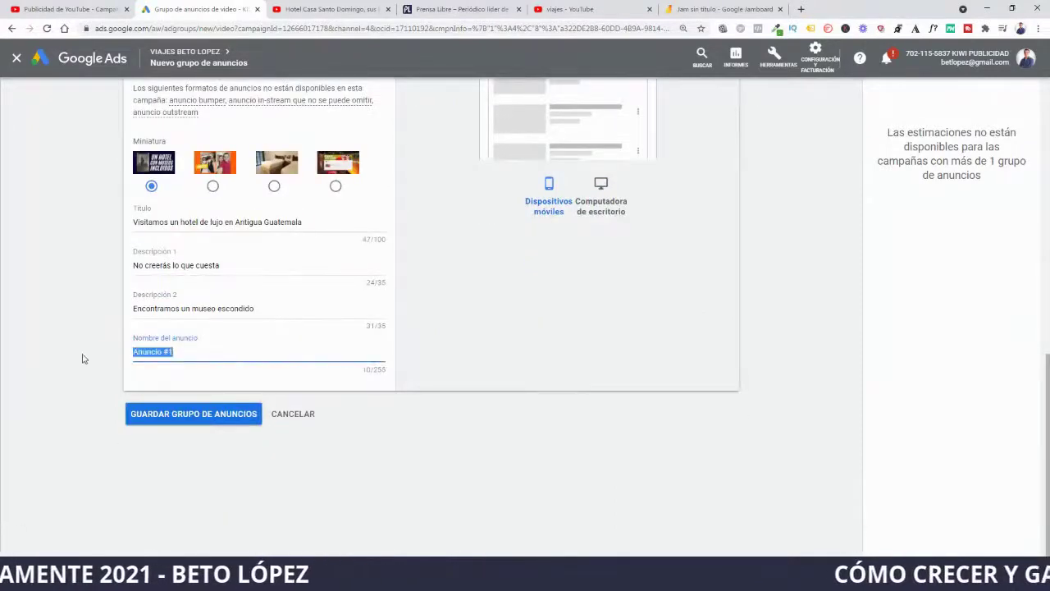
{"action": "scroll", "coordinate": [107, 370], "scroll_direction": "up", "scroll_amount": 6}
{"action": "scroll", "coordinate": [90, 376], "scroll_direction": "up", "scroll_amount": 2}
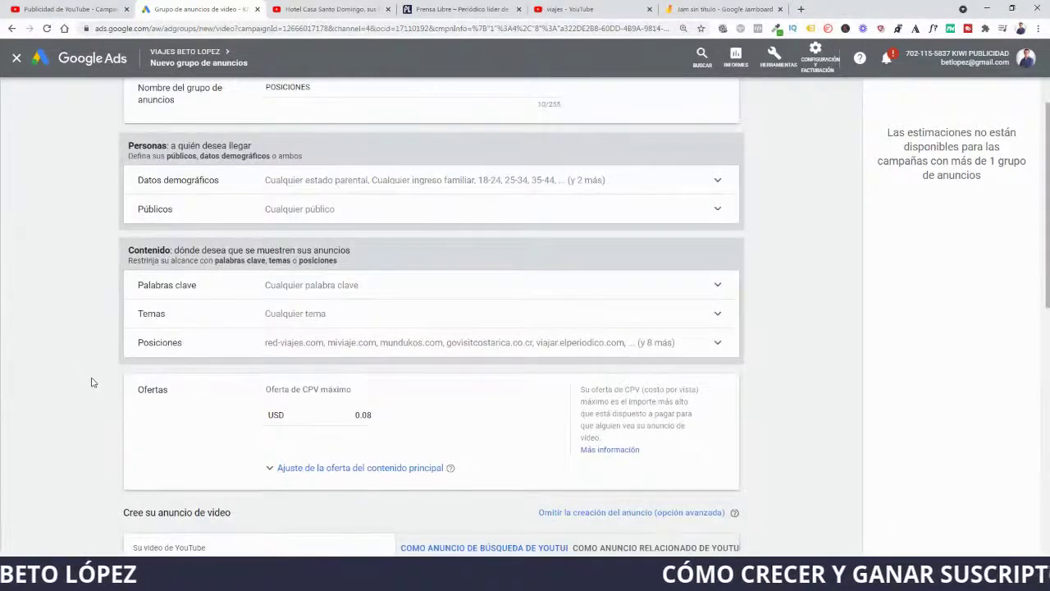
{"action": "scroll", "coordinate": [92, 383], "scroll_direction": "down", "scroll_amount": 7}
{"action": "type", "text": "Pri"}
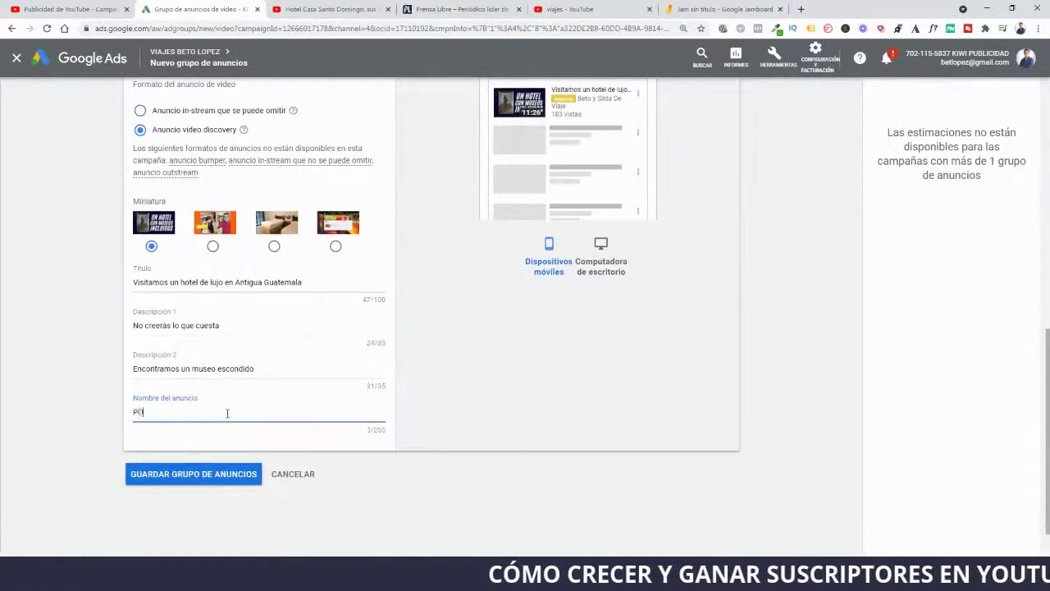
{"action": "left_click", "coordinate": [224, 477]}
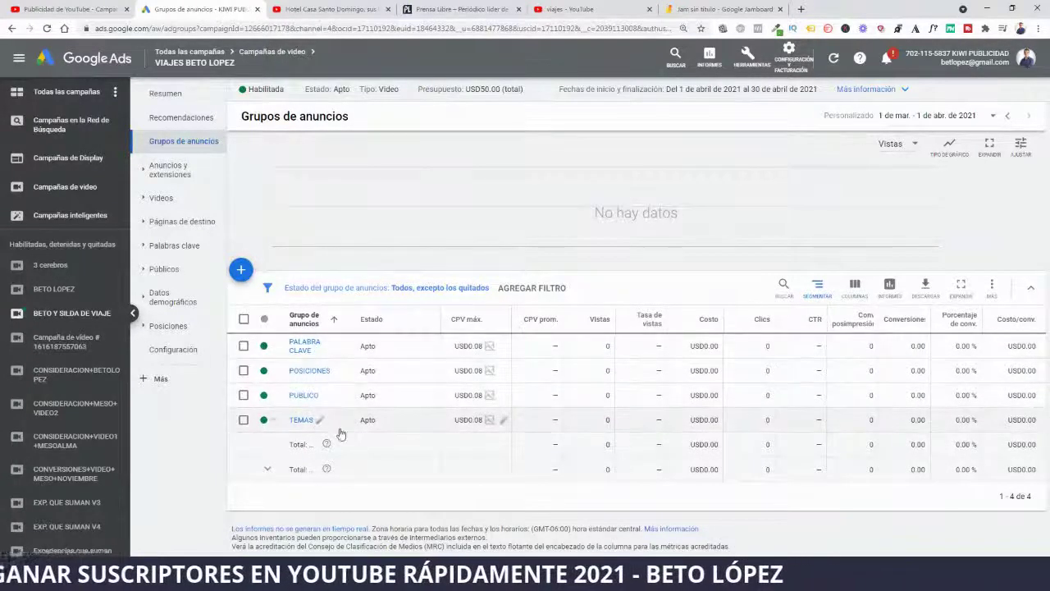
{"action": "left_click_drag", "start_coordinate": [354, 97], "coordinate": [321, 97]}
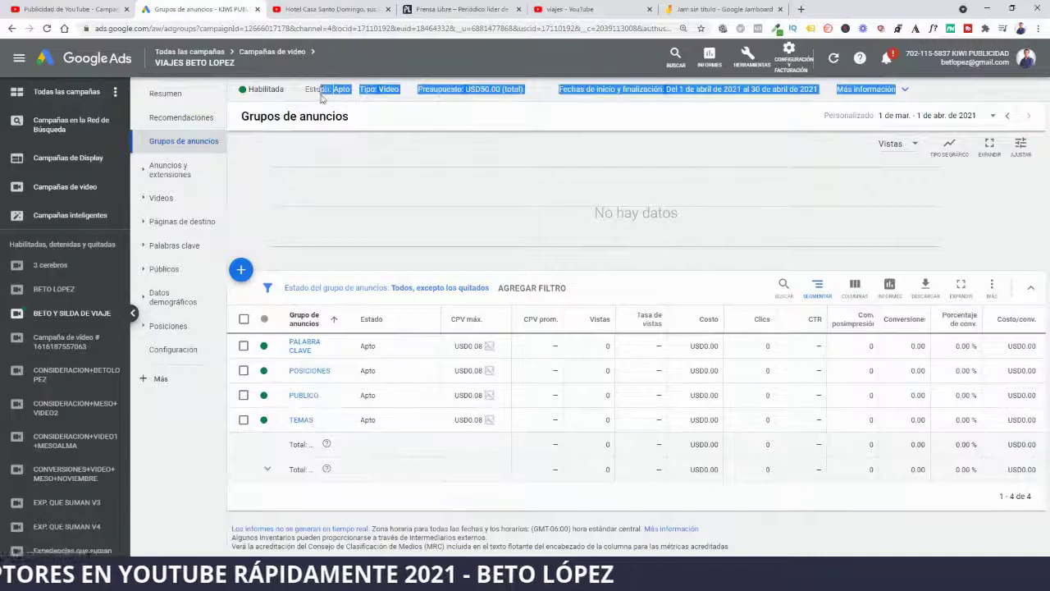
{"action": "left_click", "coordinate": [424, 123]}
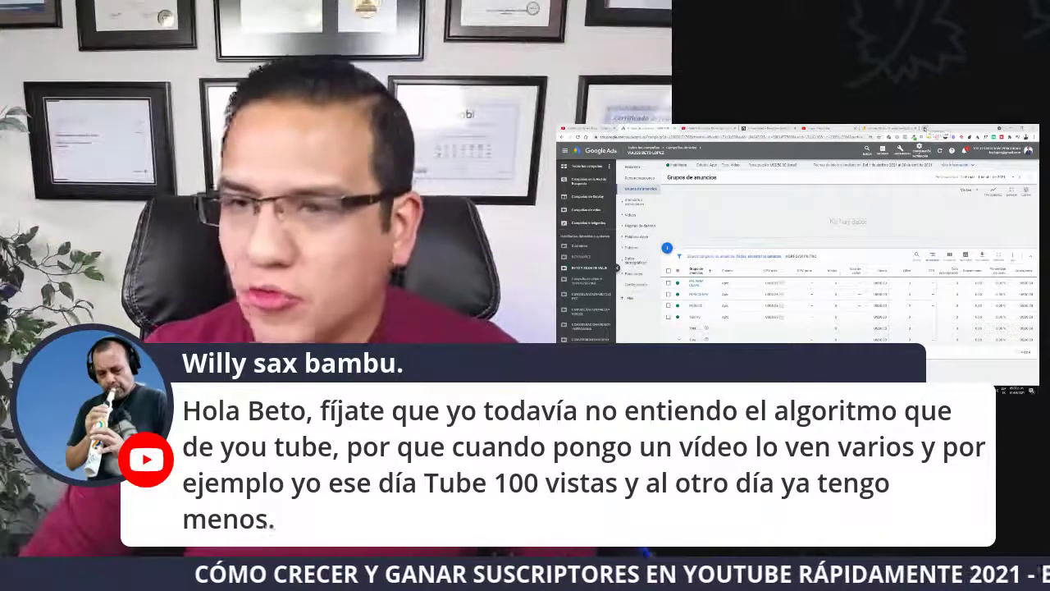
- Open TikTok in a new browser tab and go to the signed-in account's own profile
{"action": "left_click", "coordinate": [925, 129]}
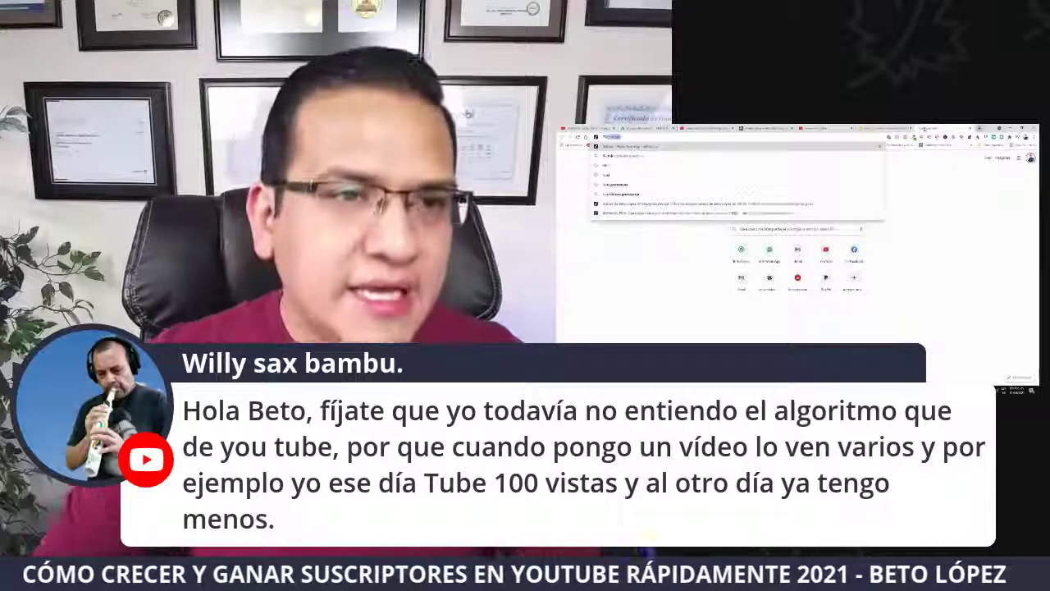
{"action": "left_click", "coordinate": [906, 158]}
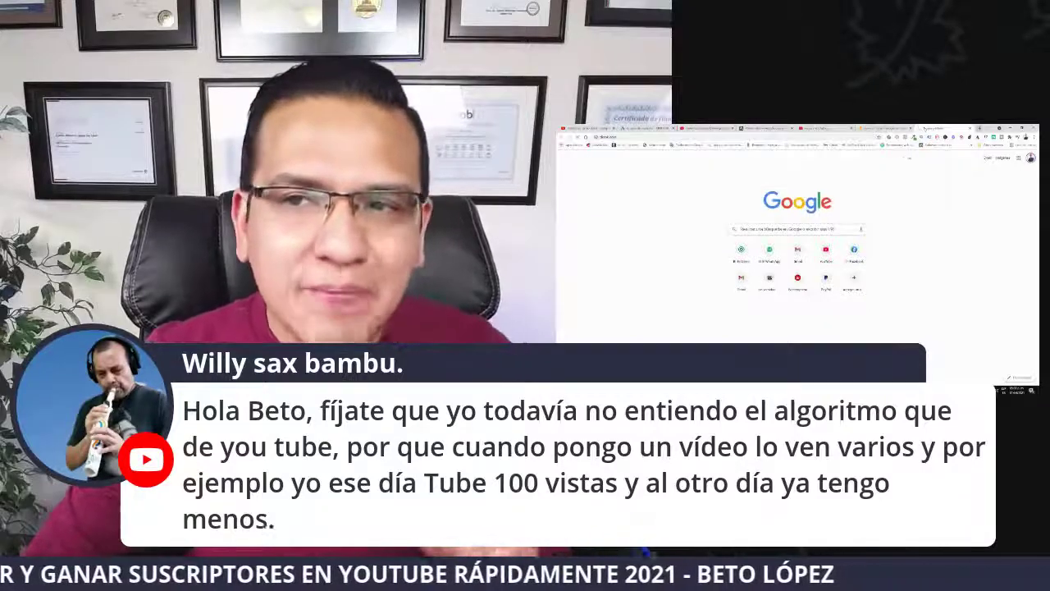
{"action": "mouse_move", "coordinate": [929, 150]}
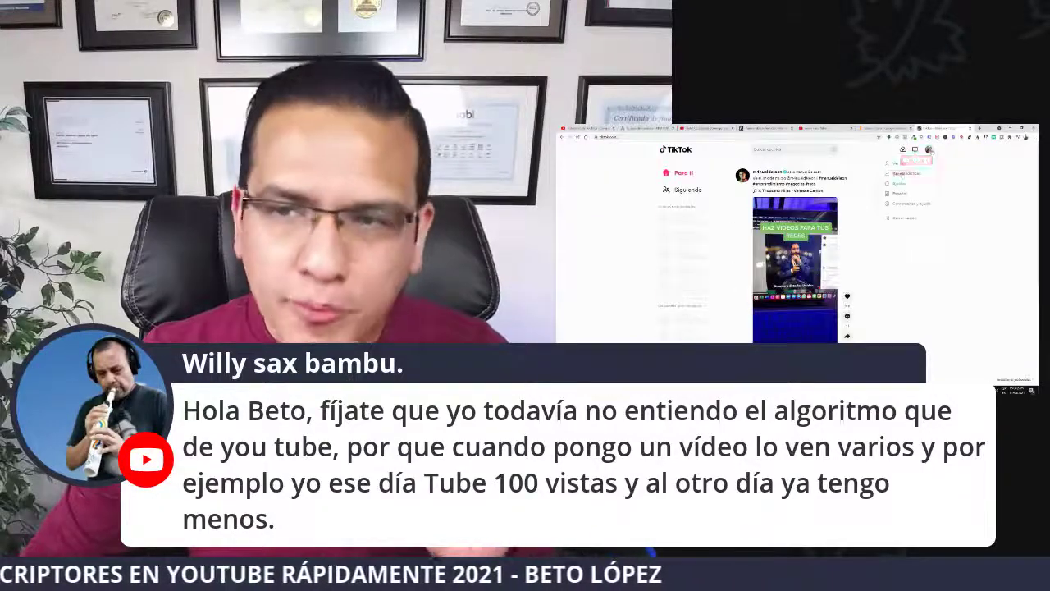
{"action": "left_click", "coordinate": [893, 164]}
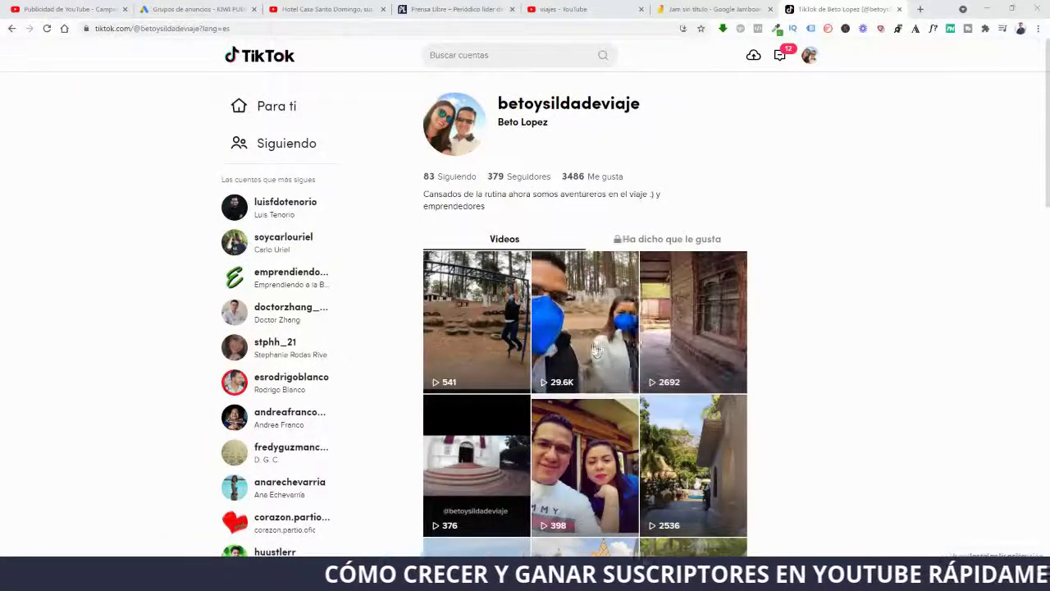
- Open the video "¿EL RESBALADERO MAS GRANDE DE GUATEMALA?", pause it and check its publication date and comment count
{"action": "left_click", "coordinate": [596, 351]}
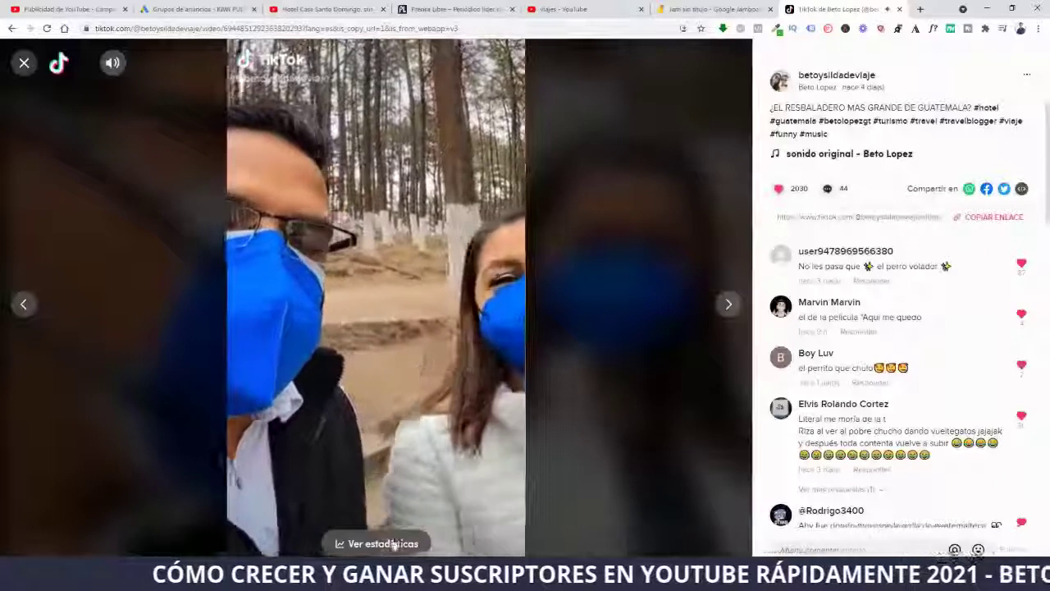
{"action": "left_click", "coordinate": [460, 369]}
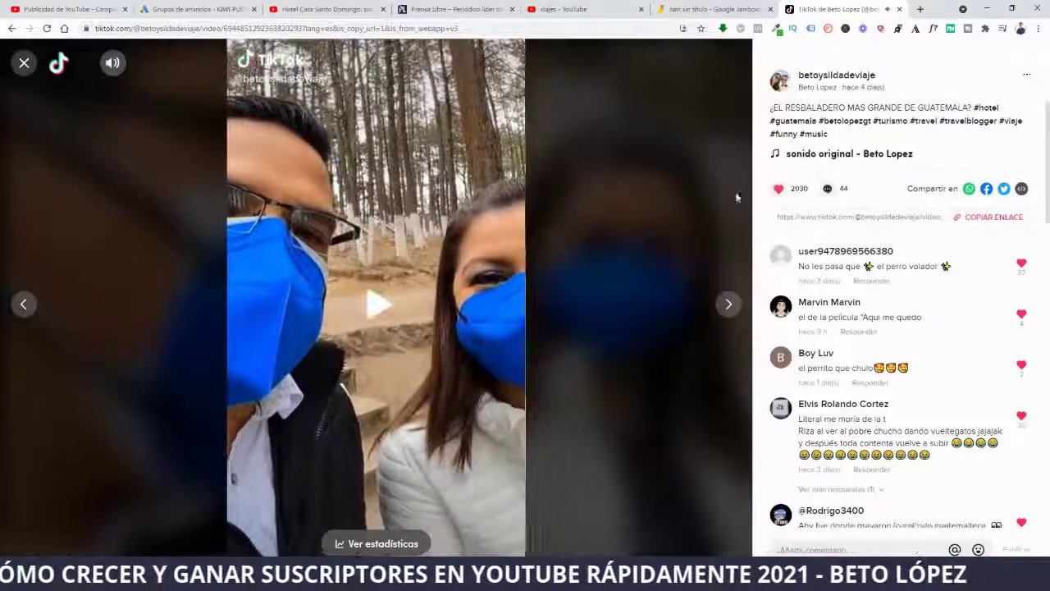
{"action": "left_click_drag", "start_coordinate": [856, 87], "coordinate": [844, 87]}
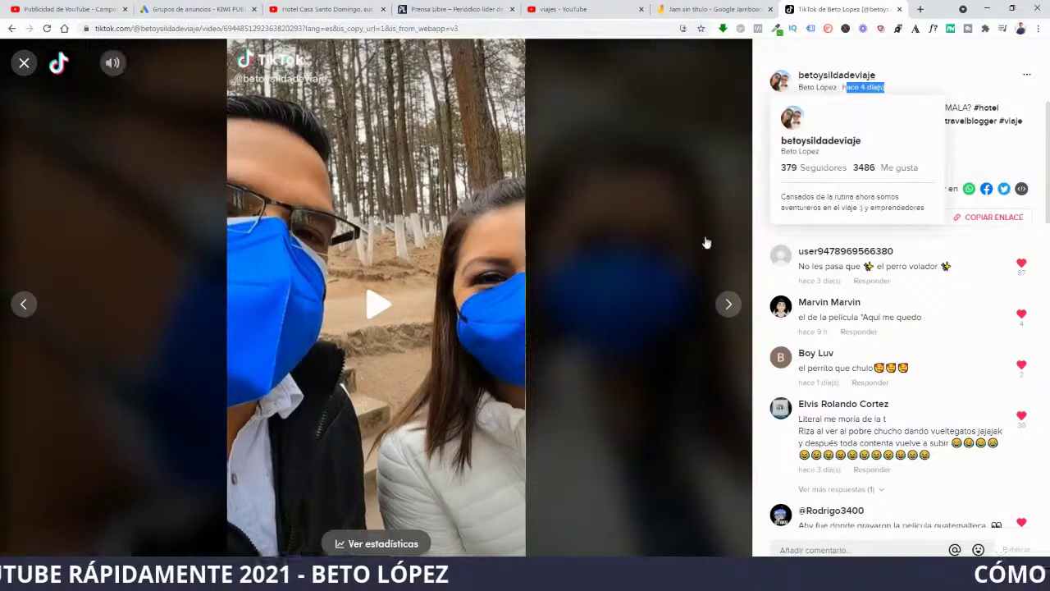
{"action": "left_click_drag", "start_coordinate": [856, 190], "coordinate": [837, 195]}
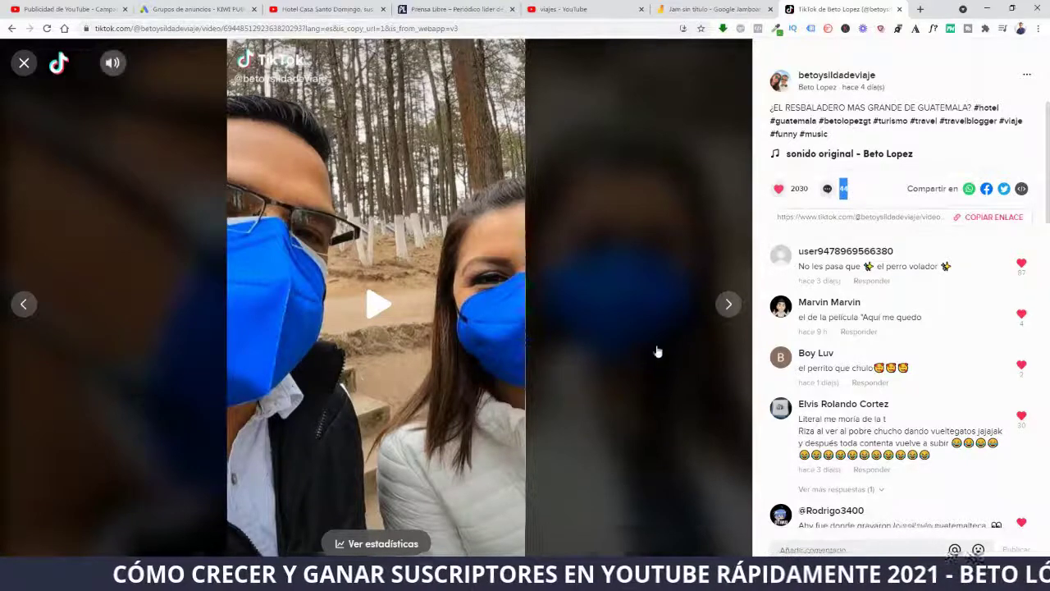
- Examine the TikTok video's statistics, return to the profile and check its follower count
{"action": "left_click", "coordinate": [379, 543]}
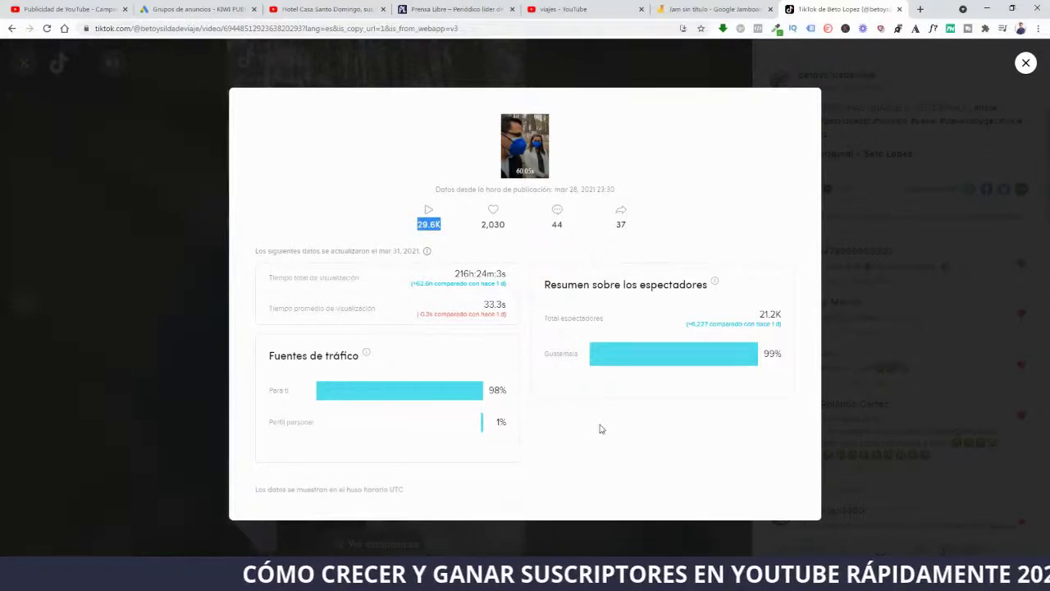
{"action": "key", "text": "Escape"}
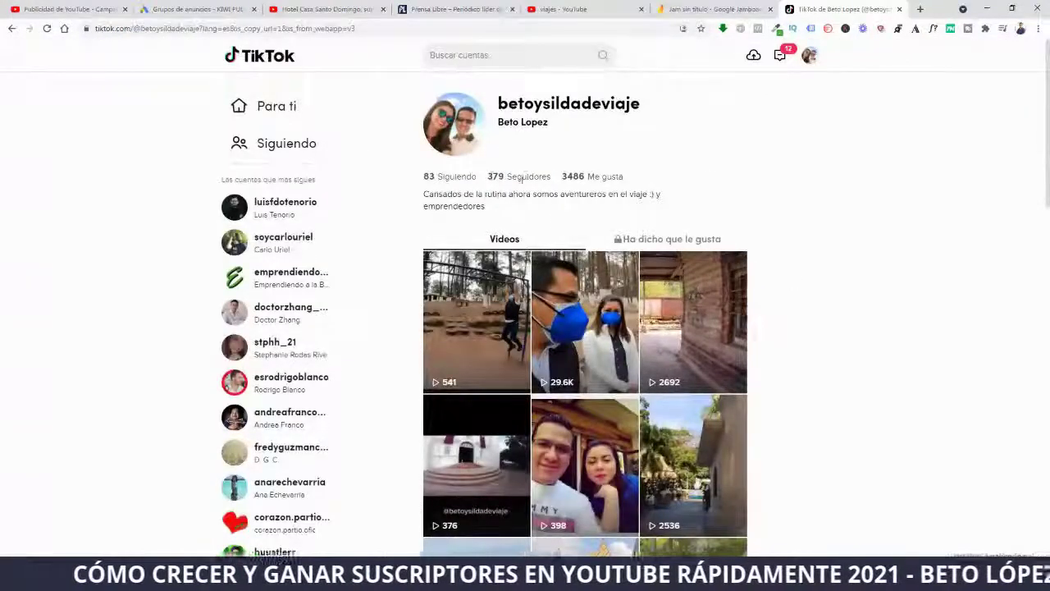
{"action": "double_click", "coordinate": [496, 176]}
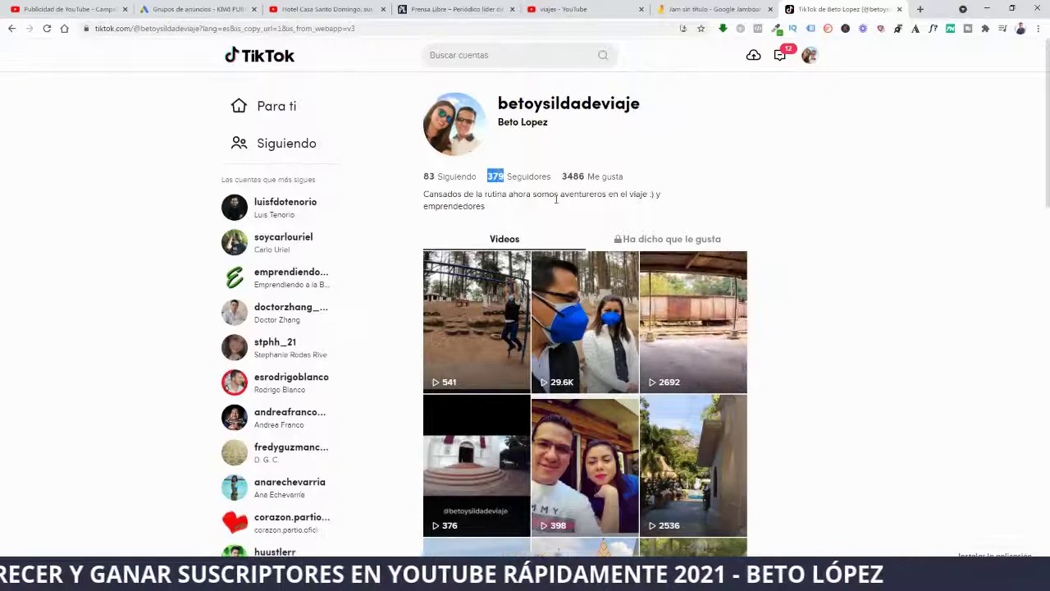